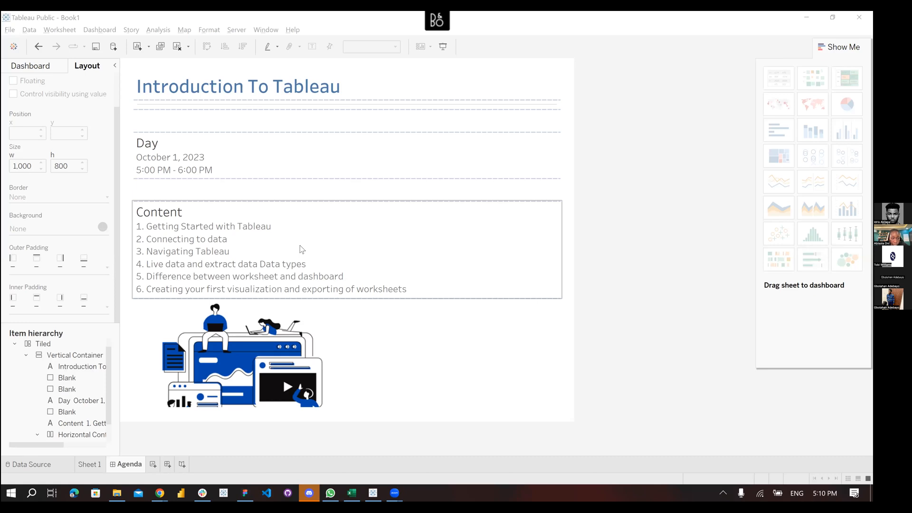
# Highlight Save to Tableau Public in the File menu, then return to the Start page
pyautogui.click(409, 93)
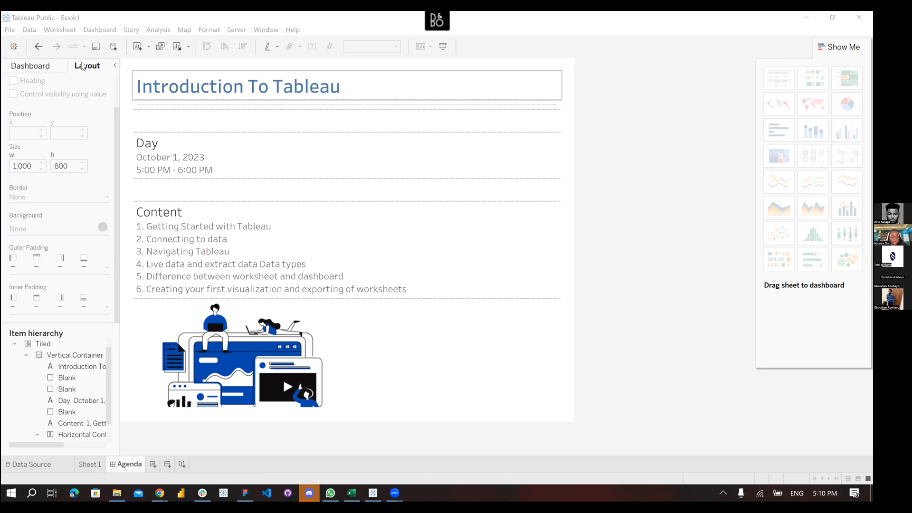
pyautogui.click(96, 17)
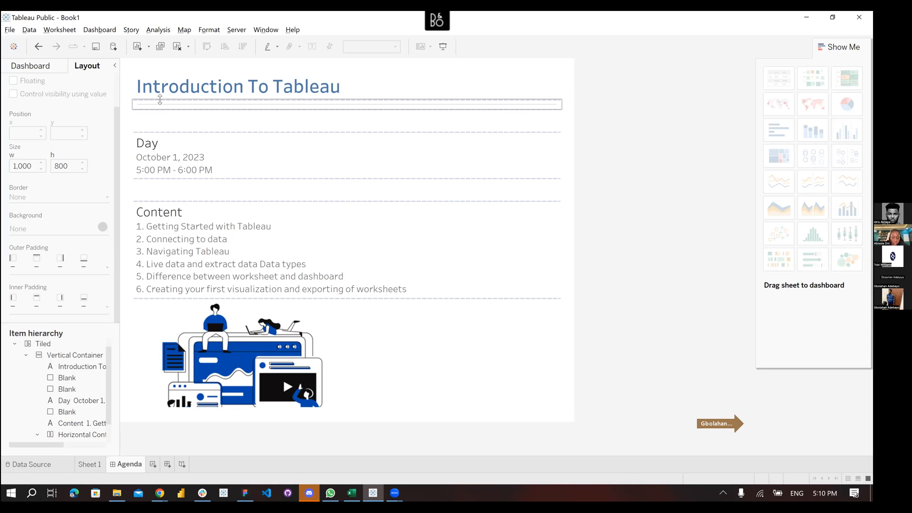
pyautogui.click(10, 30)
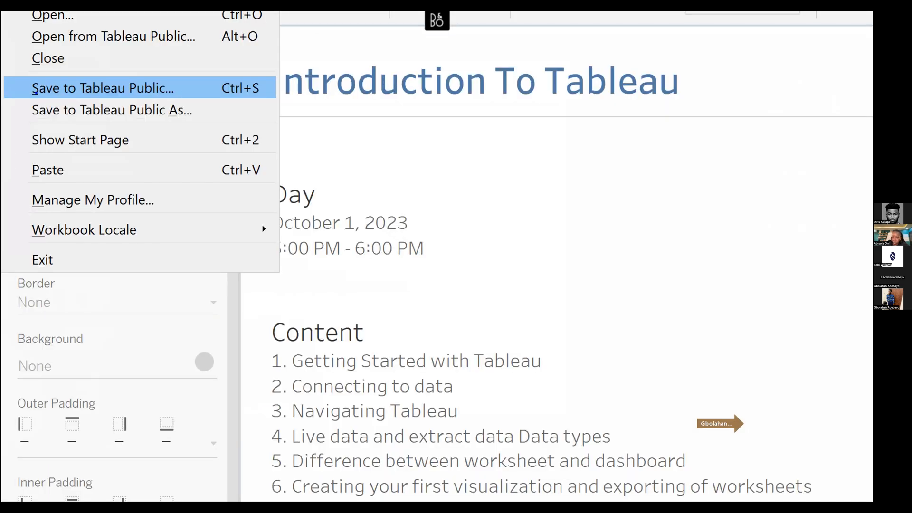
pyautogui.moveTo(19, 101)
pyautogui.mouseDown()
pyautogui.moveTo(37, 100)
pyautogui.moveTo(34, 127)
pyautogui.moveTo(50, 126)
pyautogui.mouseUp()
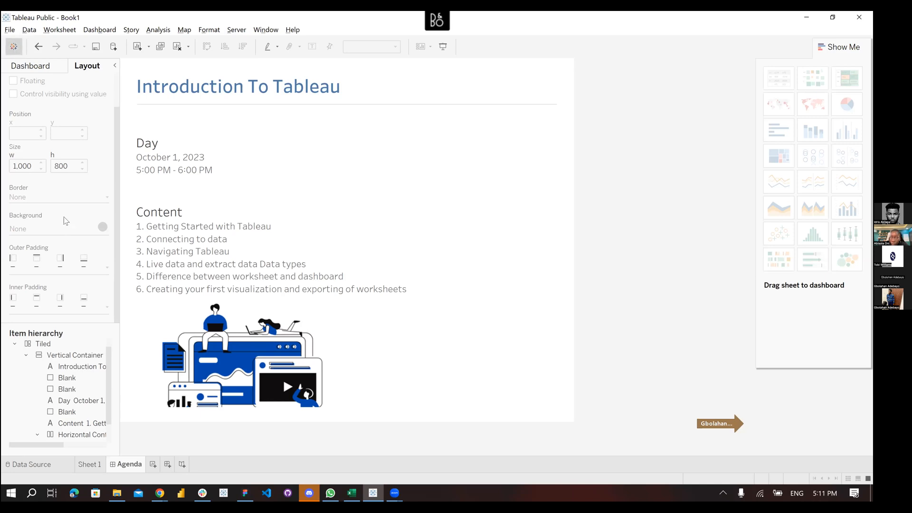
pyautogui.click(13, 47)
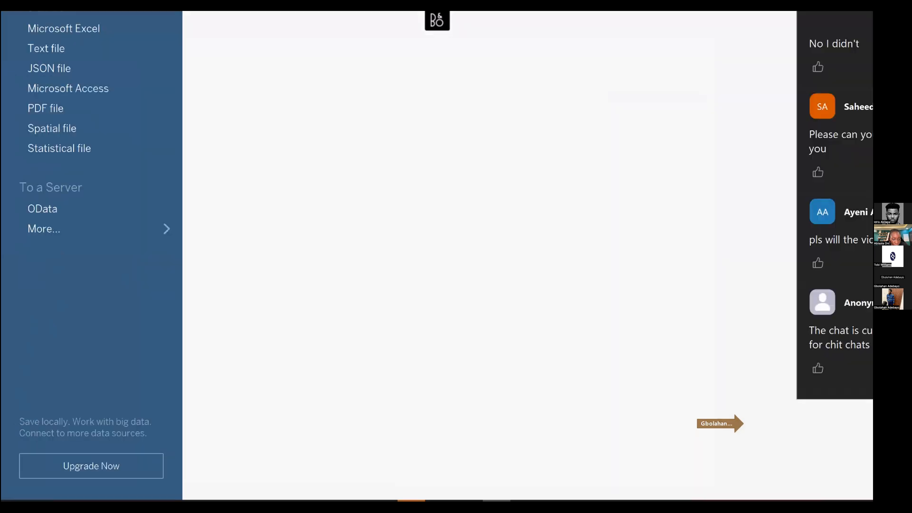
pyautogui.moveTo(49, 423); pyautogui.dragTo(70, 422)
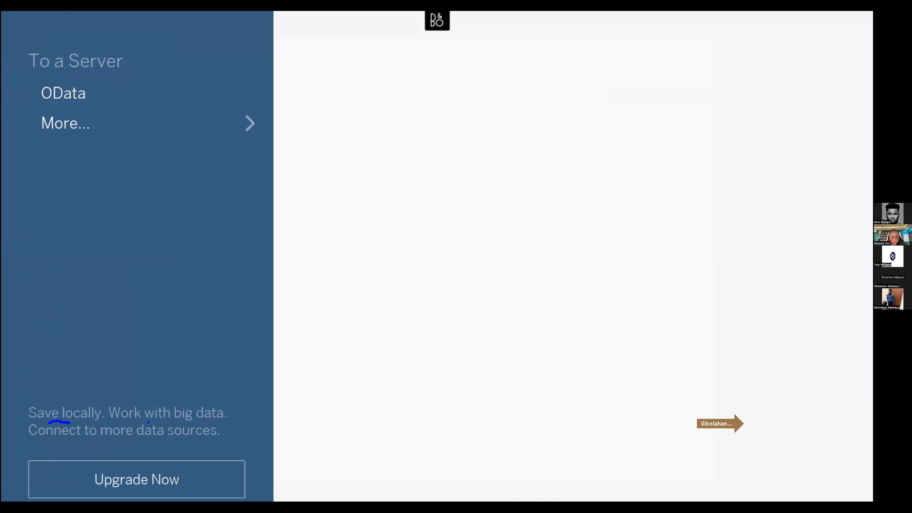
pyautogui.moveTo(87, 439); pyautogui.dragTo(154, 443)
pyautogui.press('Escape')
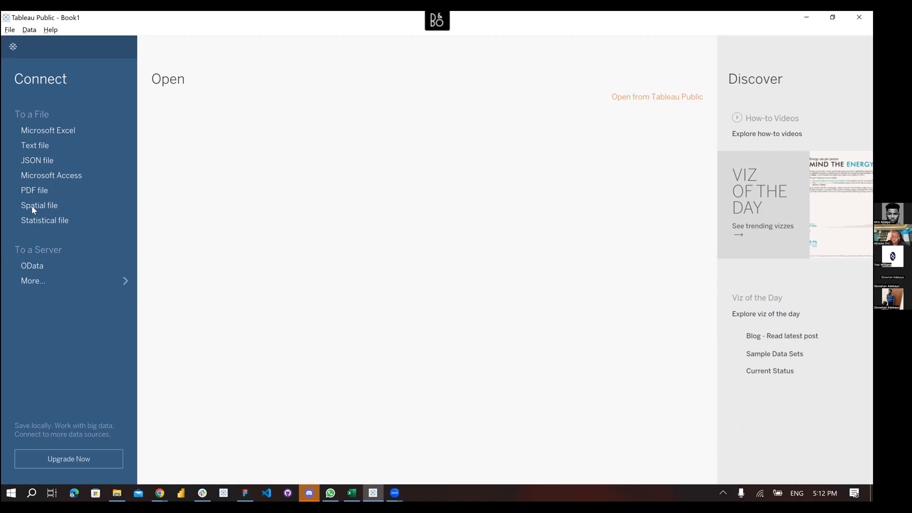
pyautogui.click(63, 204)
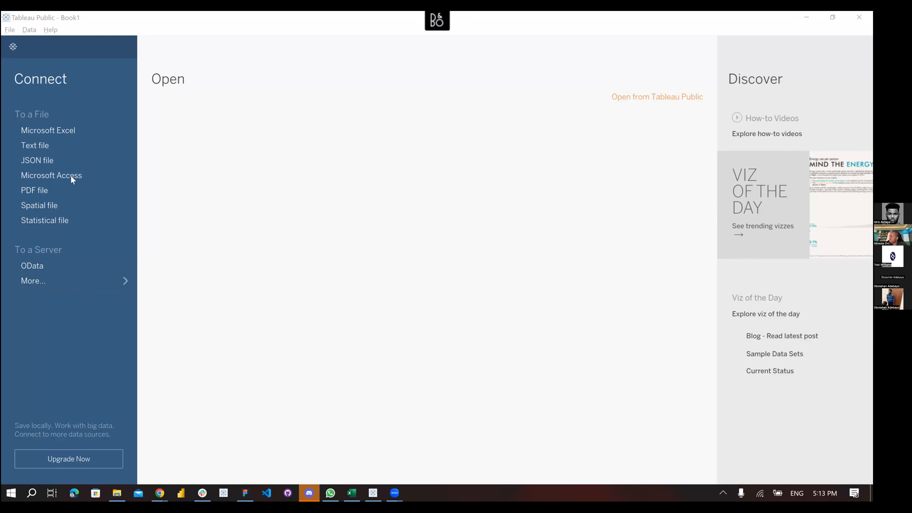
pyautogui.click(74, 130)
# Open Tableau's Sample Data page in an enlarged Chrome window and browse datasets like Superstore Sales
pyautogui.click(768, 358)
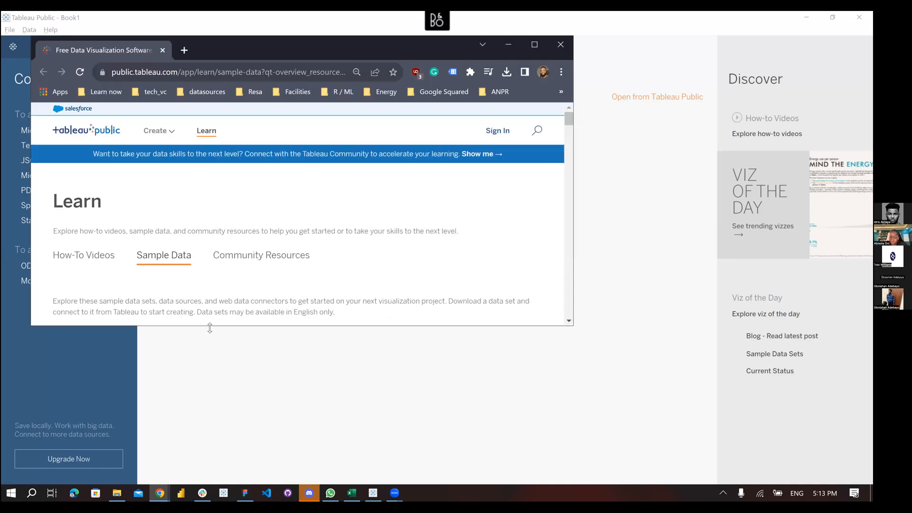
pyautogui.moveTo(210, 328); pyautogui.dragTo(209, 472)
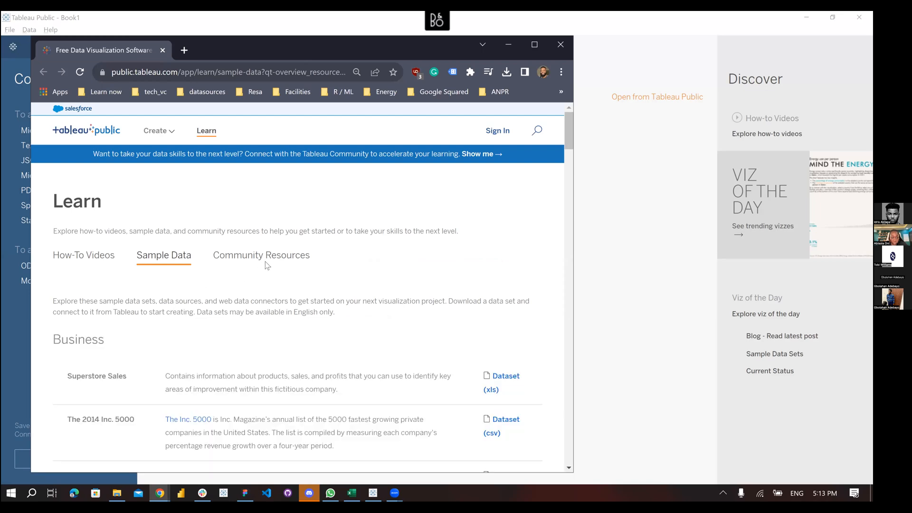
pyautogui.scroll(-4, 266, 260)
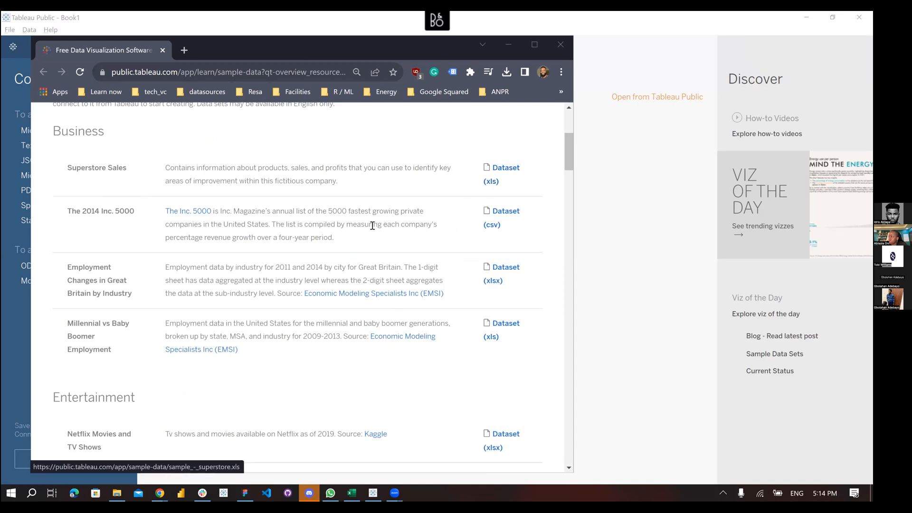
pyautogui.scroll(-18, 371, 228)
pyautogui.scroll(-2, 371, 228)
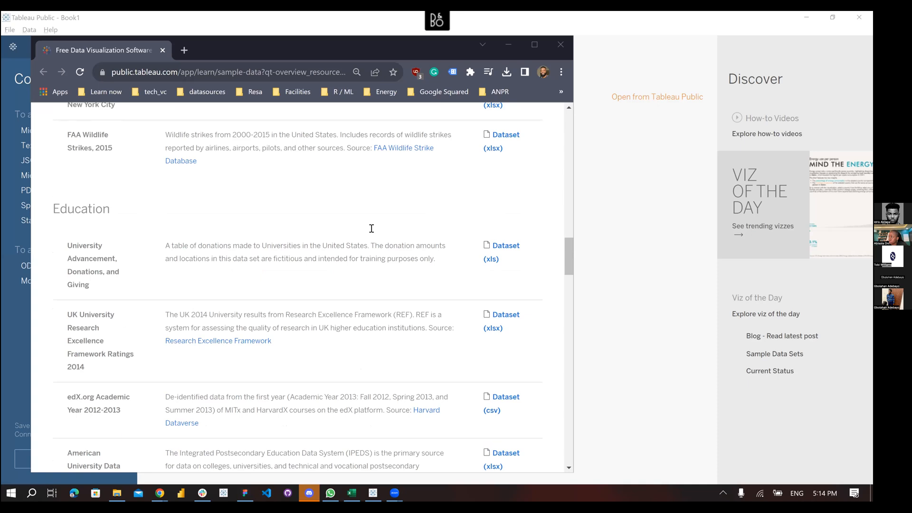
pyautogui.scroll(-20, 371, 228)
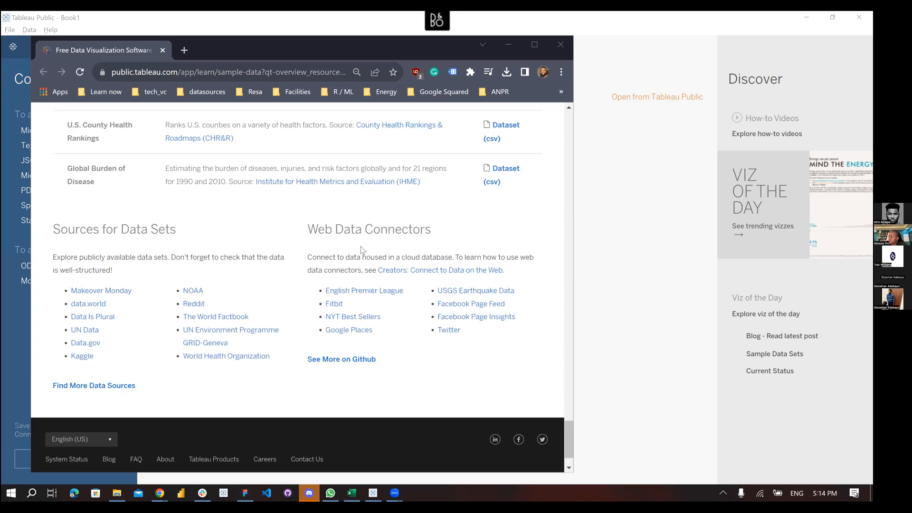
pyautogui.scroll(20, 361, 249)
pyautogui.scroll(-16, 320, 253)
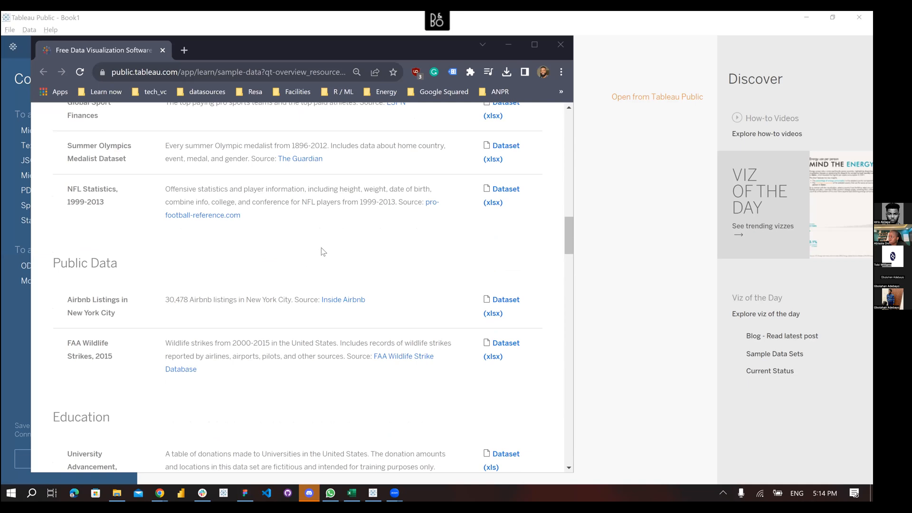
pyautogui.scroll(-10, 320, 258)
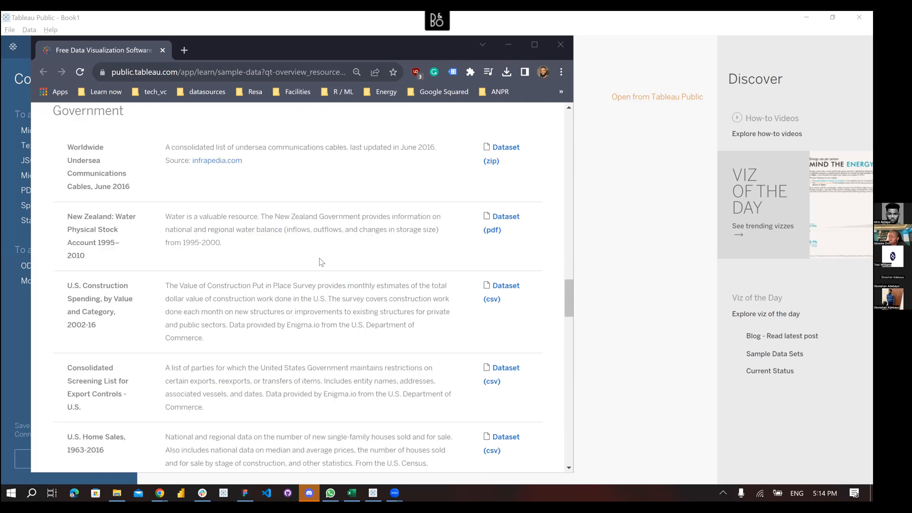
pyautogui.scroll(-10, 321, 262)
pyautogui.scroll(10, 321, 262)
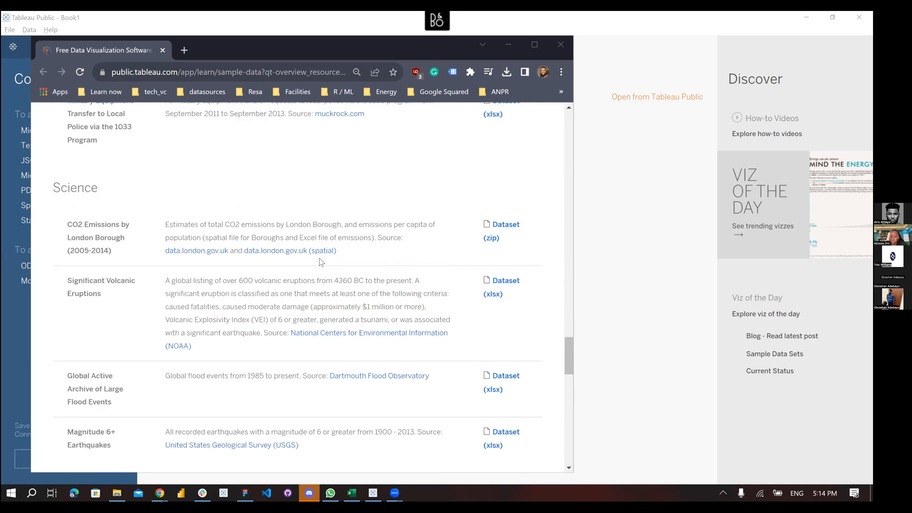
pyautogui.scroll(15, 319, 258)
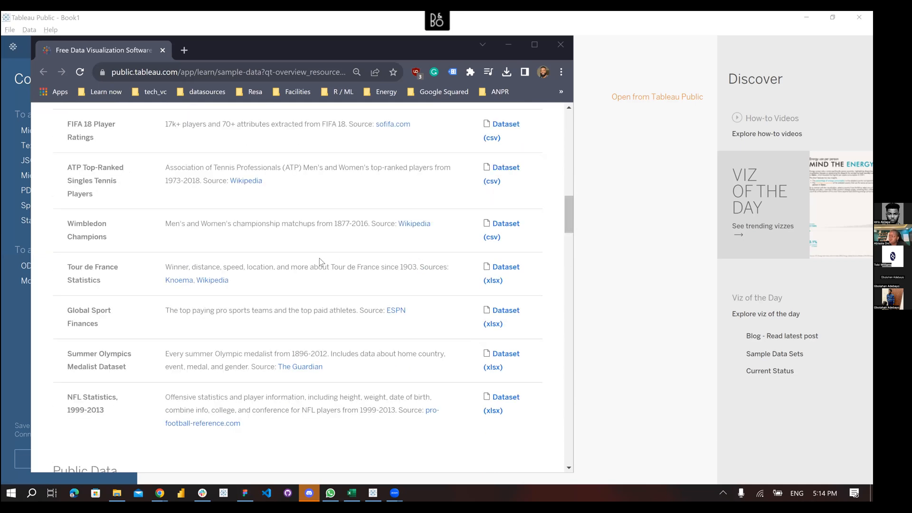
pyautogui.scroll(10, 319, 258)
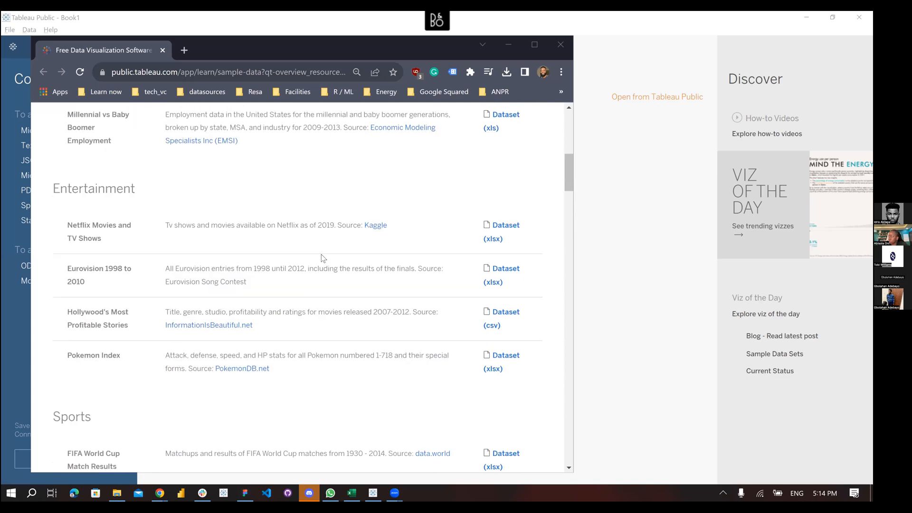
pyautogui.scroll(5, 320, 254)
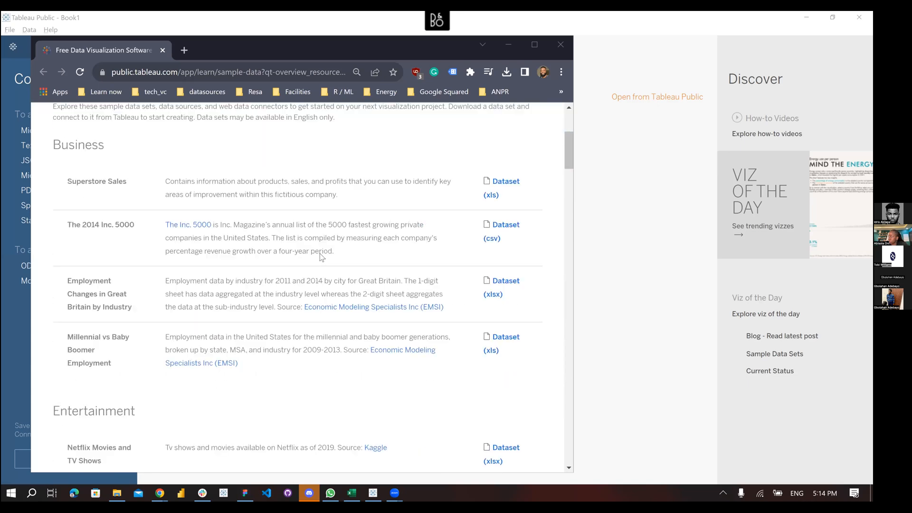
pyautogui.scroll(-10, 320, 254)
pyautogui.scroll(-20, 320, 254)
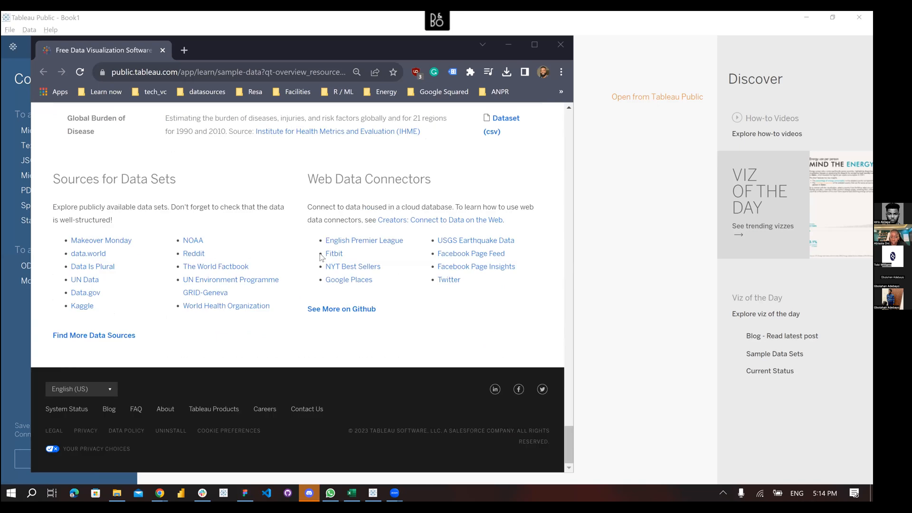
pyautogui.scroll(20, 313, 244)
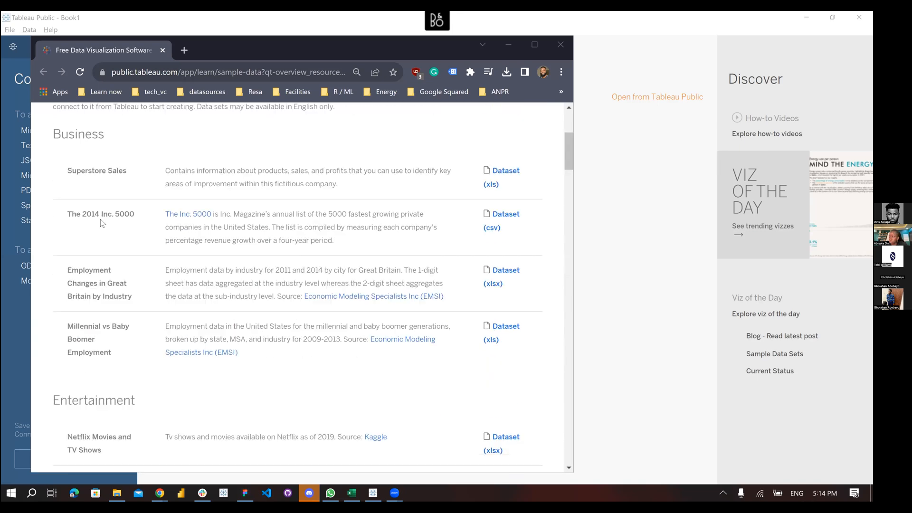
pyautogui.scroll(4, 102, 219)
pyautogui.scroll(-4, 143, 190)
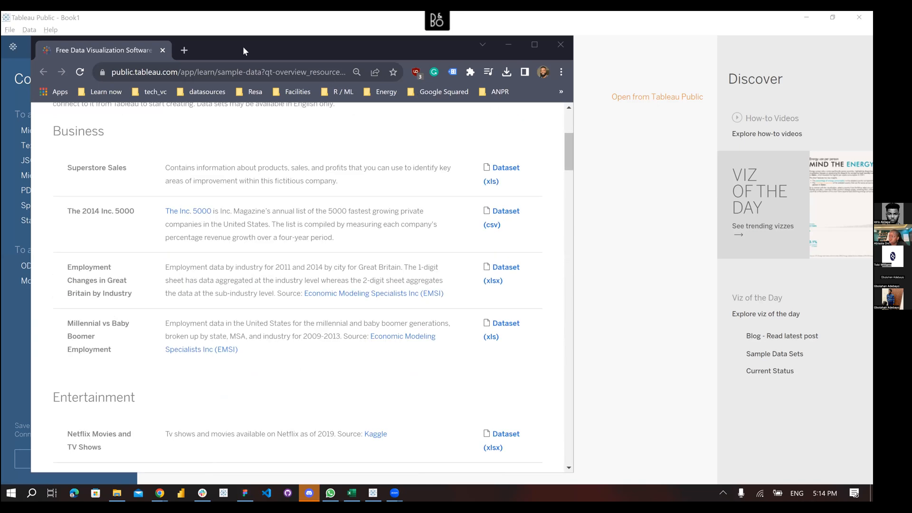
# Close Chrome and connect the Super-Store-Original Excel workbook as a data source
pyautogui.click(560, 44)
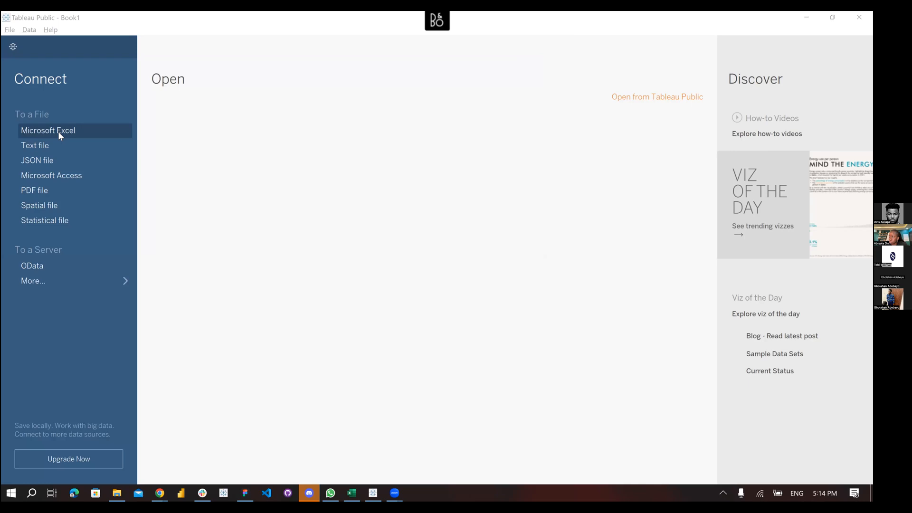
pyautogui.click(58, 131)
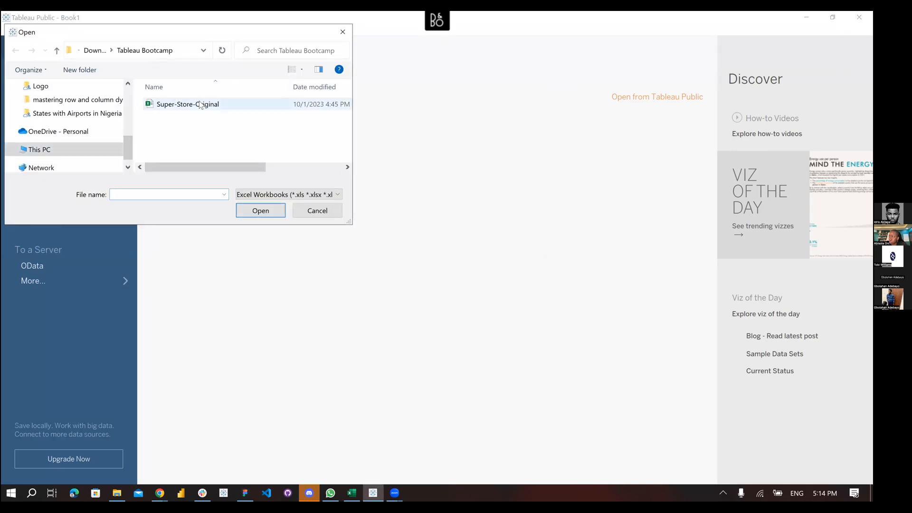
pyautogui.click(200, 105)
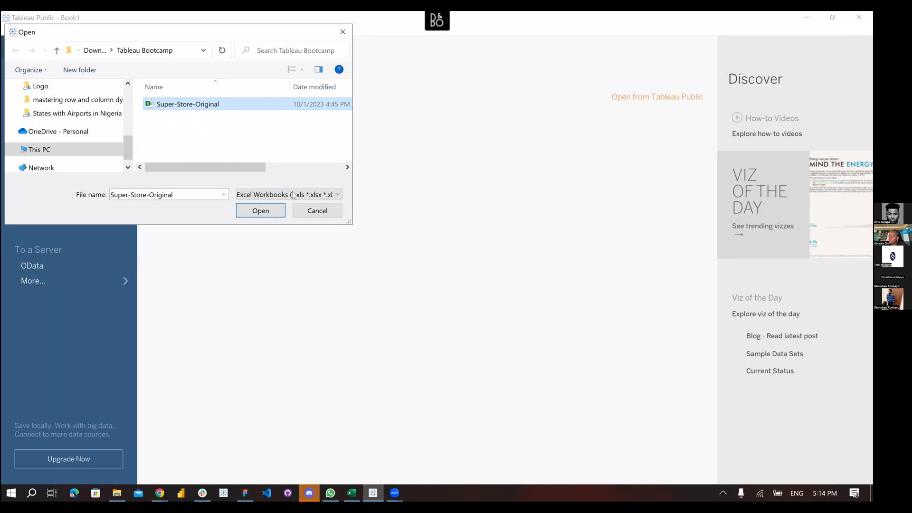
pyautogui.click(317, 212)
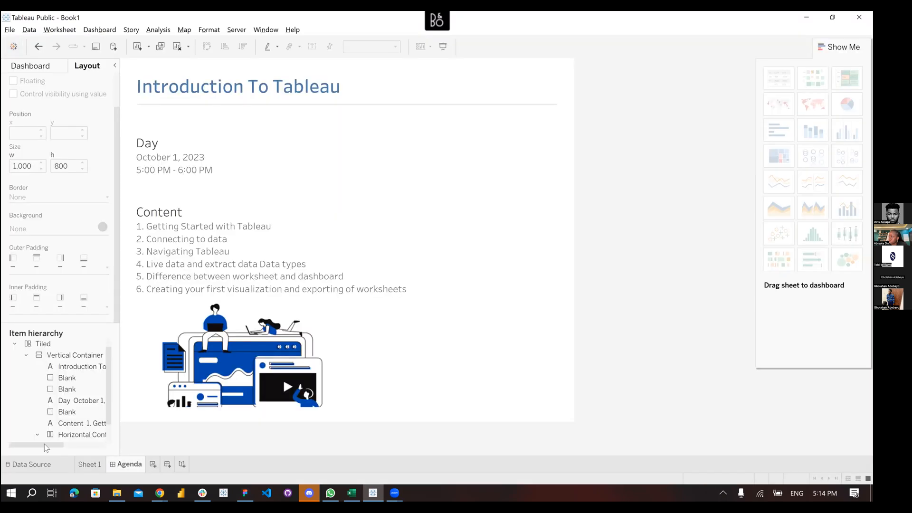
# Review the Orders table's columns (24 fields, 9994 rows) on the Data Source page
pyautogui.click(39, 466)
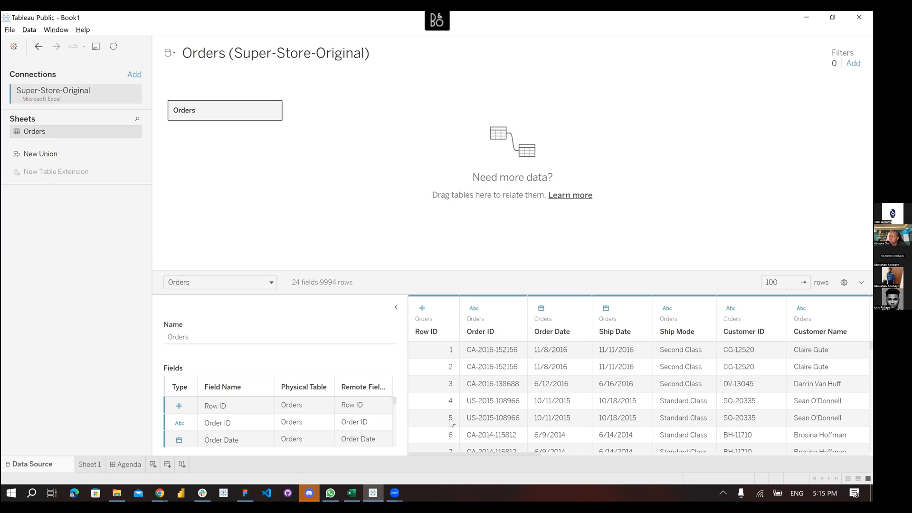
pyautogui.hscroll(5, 538, 452)
pyautogui.hscroll(5, 638, 457)
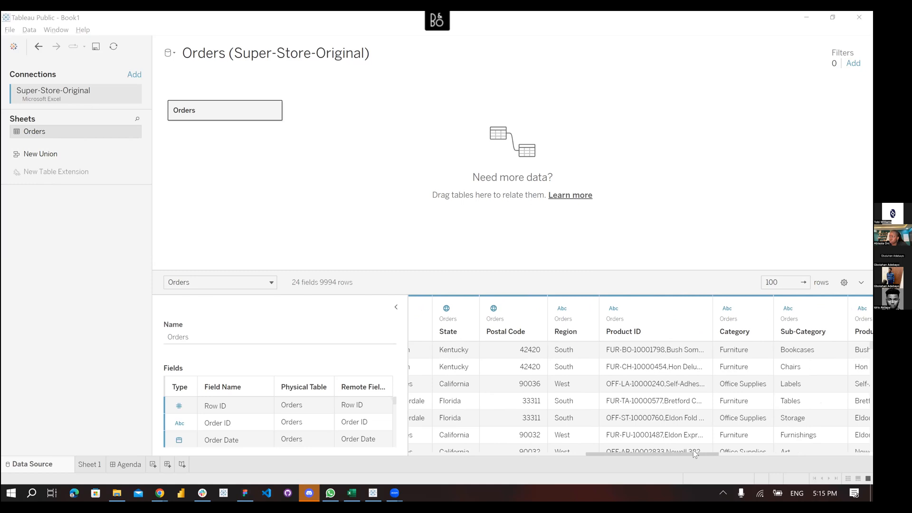
pyautogui.moveTo(693, 450); pyautogui.dragTo(623, 452)
pyautogui.moveTo(716, 455); pyautogui.dragTo(869, 452)
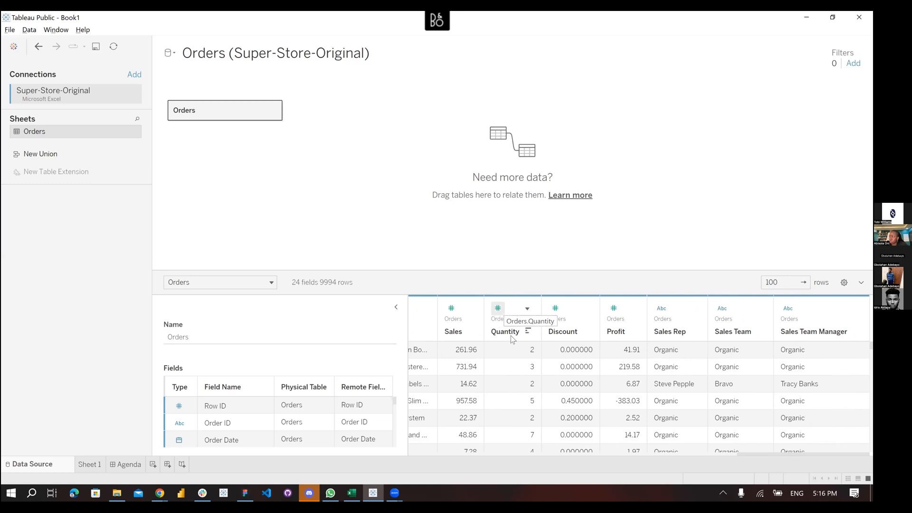
pyautogui.click(451, 308)
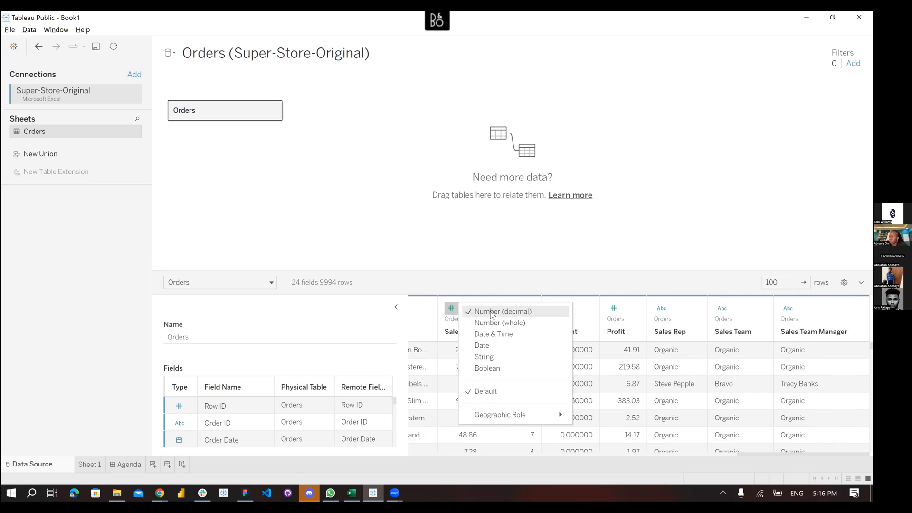
pyautogui.click(451, 310)
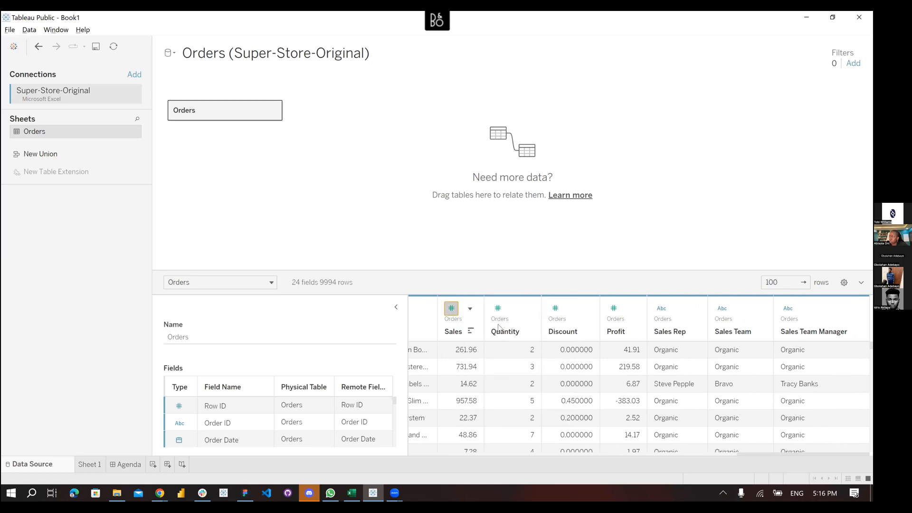
pyautogui.click(449, 309)
pyautogui.scroll(-3, 458, 406)
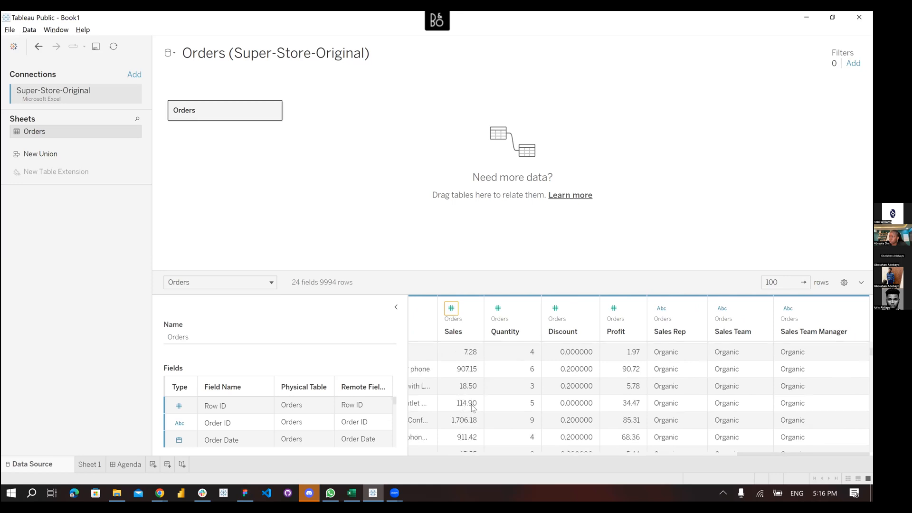
pyautogui.scroll(3, 499, 361)
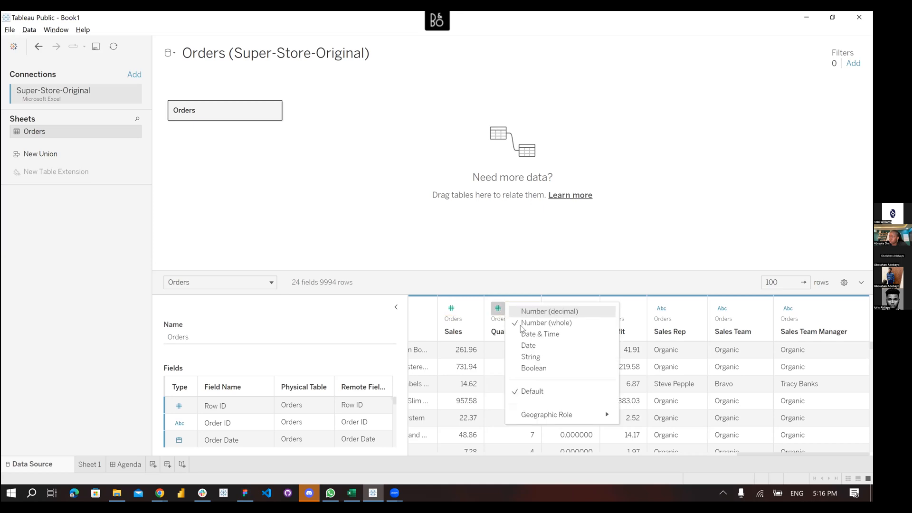
pyautogui.press('Escape')
pyautogui.scroll(-5, 521, 367)
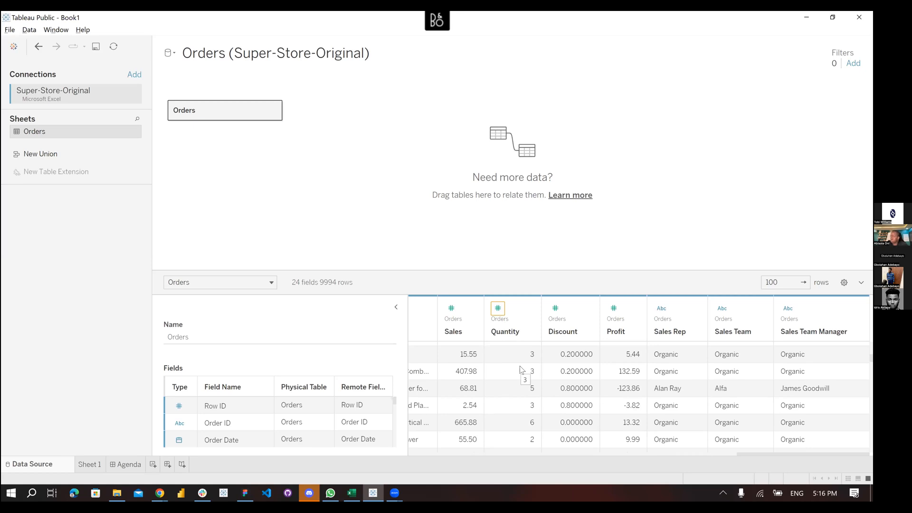
pyautogui.scroll(-6, 518, 369)
pyautogui.scroll(-5, 518, 369)
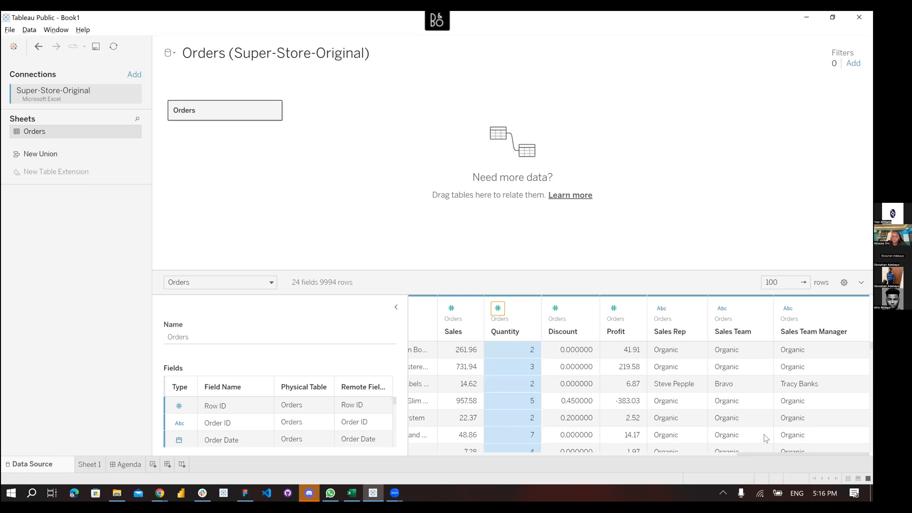
pyautogui.click(789, 308)
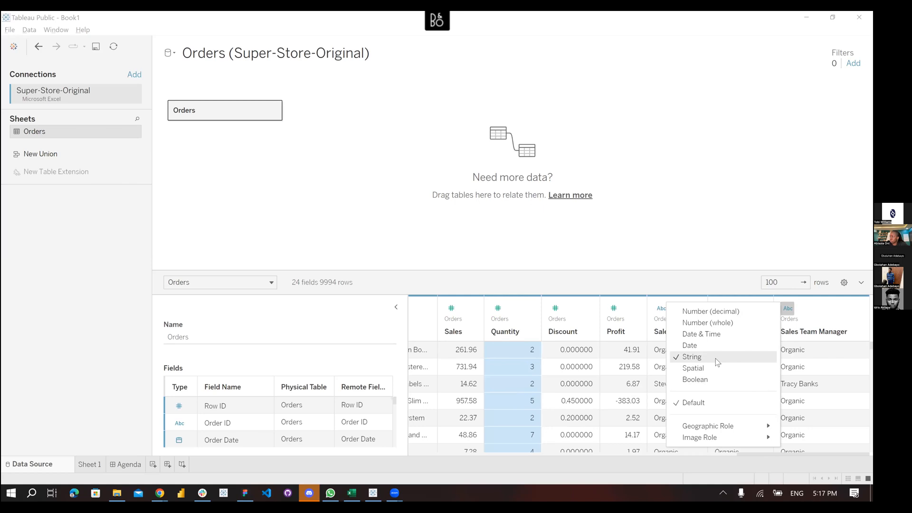
pyautogui.click(789, 310)
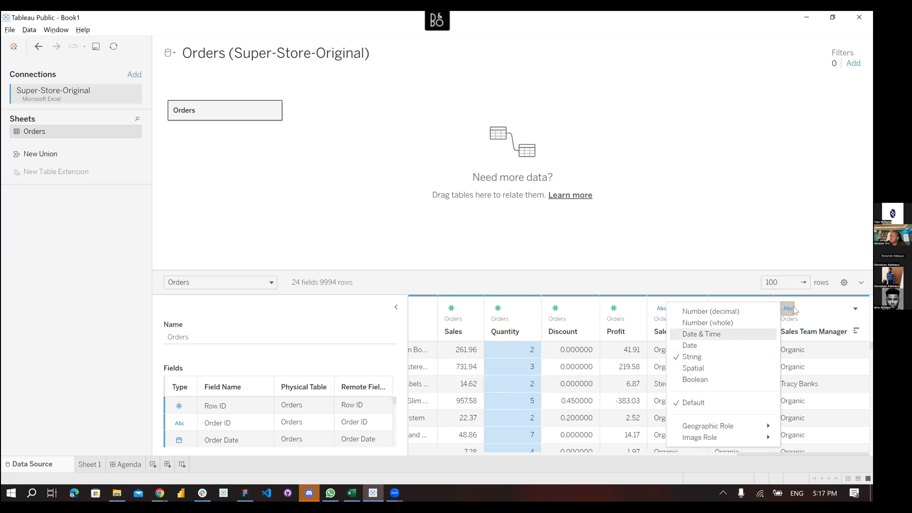
pyautogui.moveTo(791, 452); pyautogui.dragTo(517, 454)
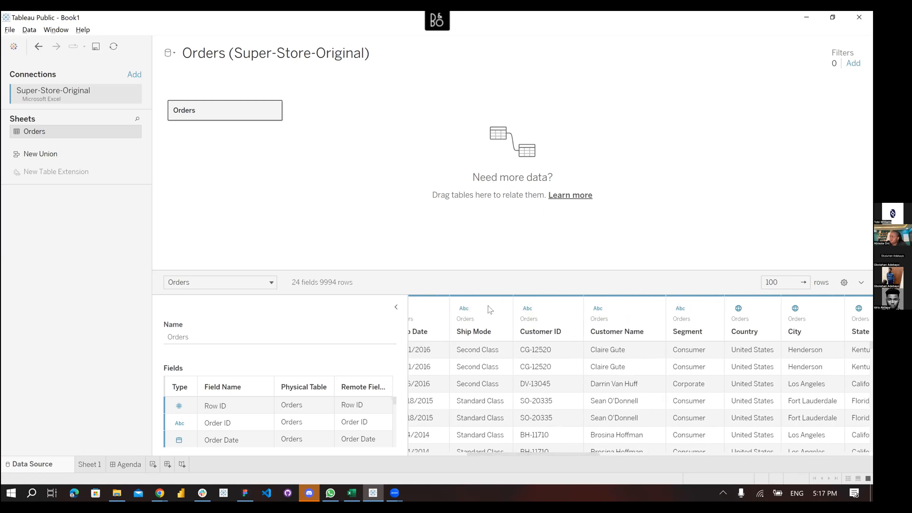
pyautogui.moveTo(601, 452); pyautogui.dragTo(634, 451)
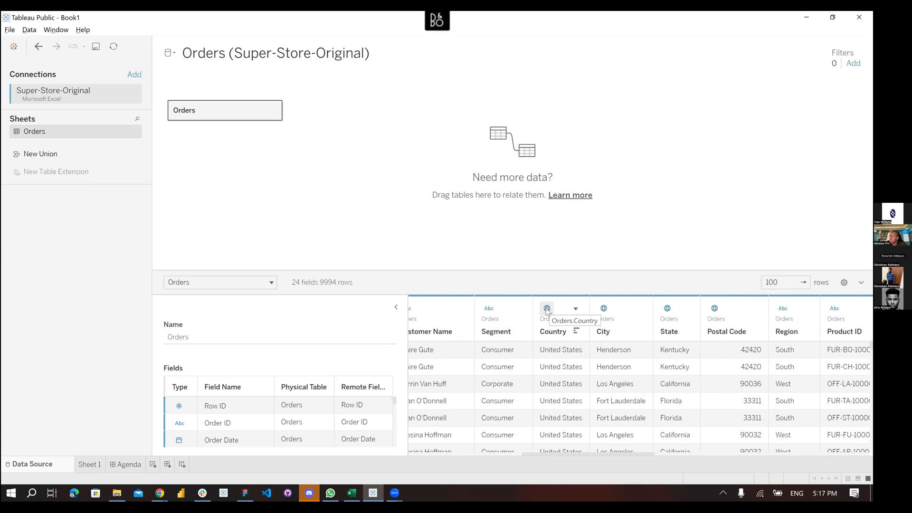
pyautogui.click(547, 309)
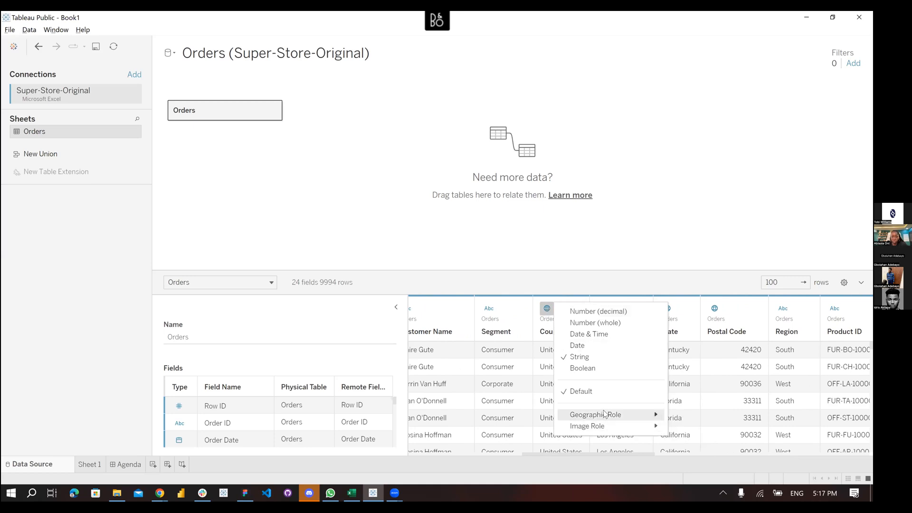
pyautogui.moveTo(604, 414)
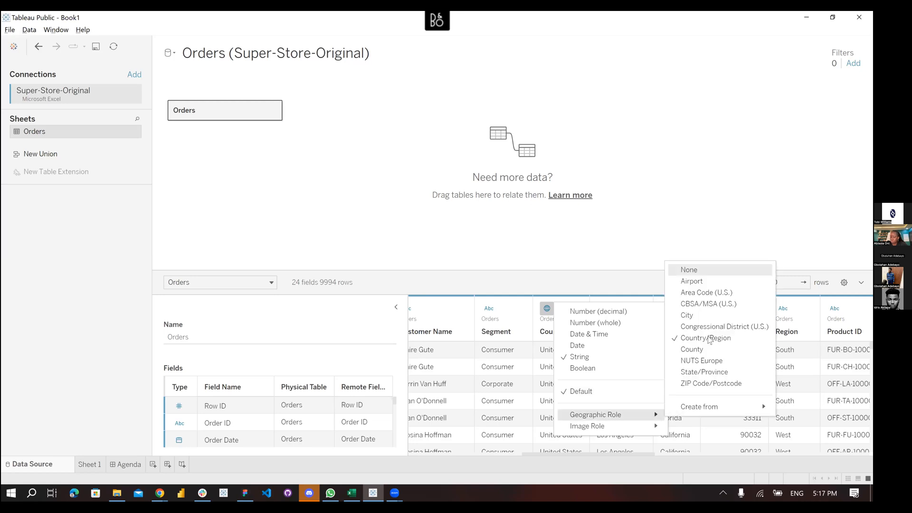
pyautogui.click(542, 284)
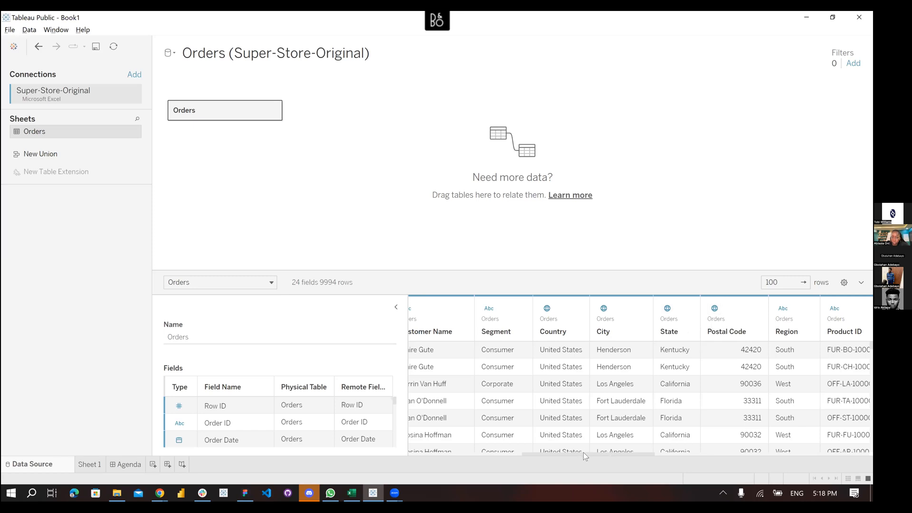
pyautogui.moveTo(582, 452); pyautogui.dragTo(458, 457)
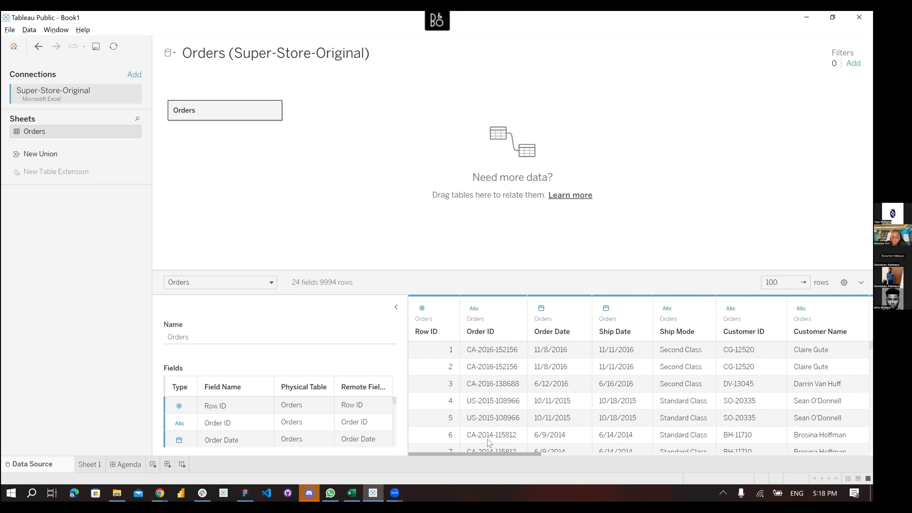
pyautogui.click(540, 308)
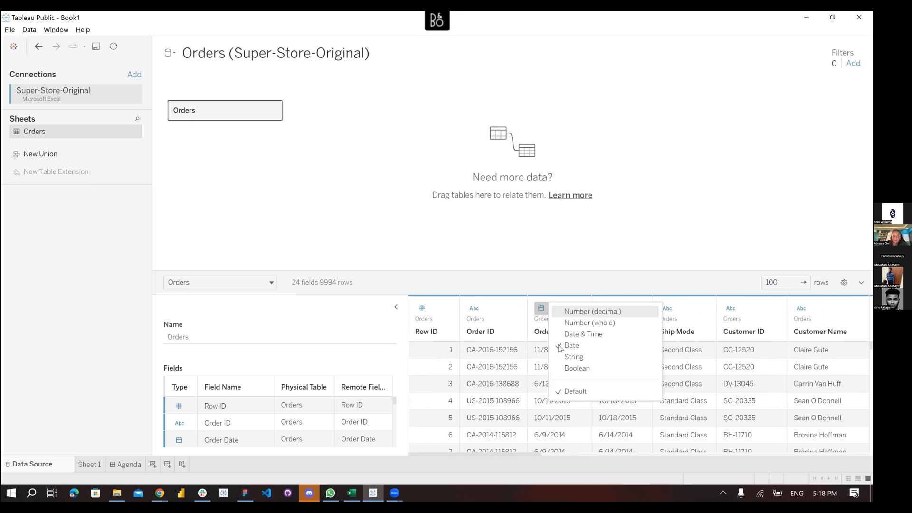
pyautogui.click(537, 310)
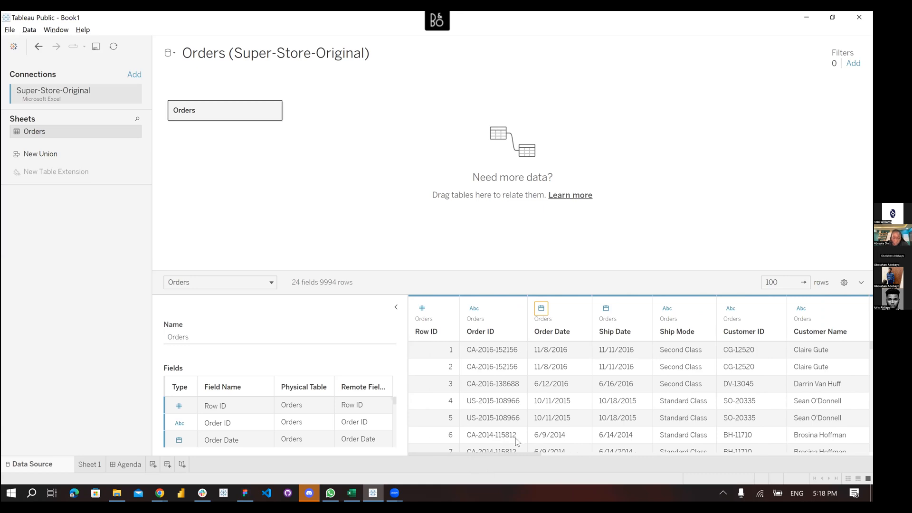
pyautogui.moveTo(475, 454); pyautogui.dragTo(536, 449)
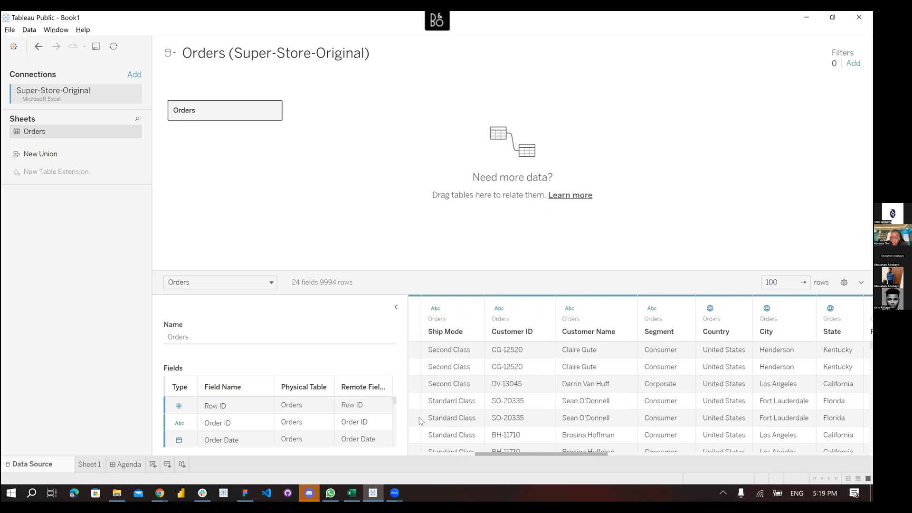
pyautogui.click(14, 47)
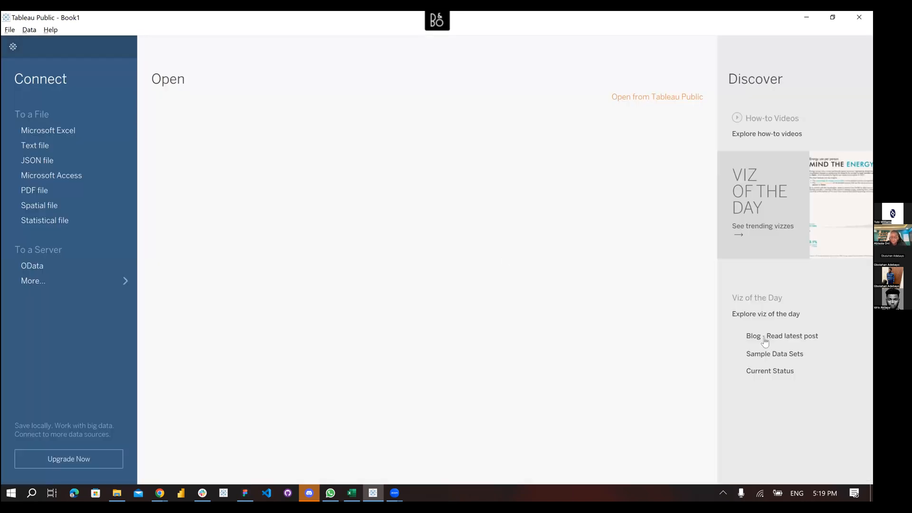
pyautogui.click(783, 360)
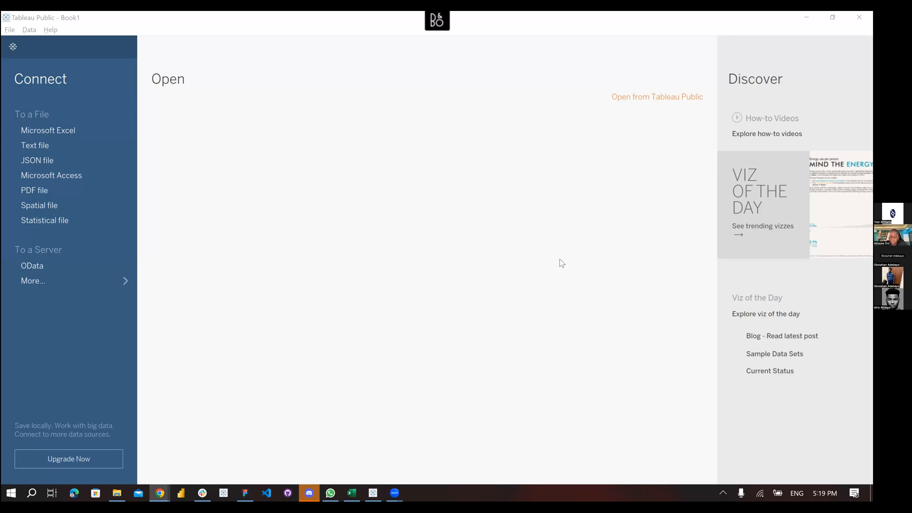
pyautogui.scroll(-9, 540, 278)
pyautogui.scroll(5, 622, 226)
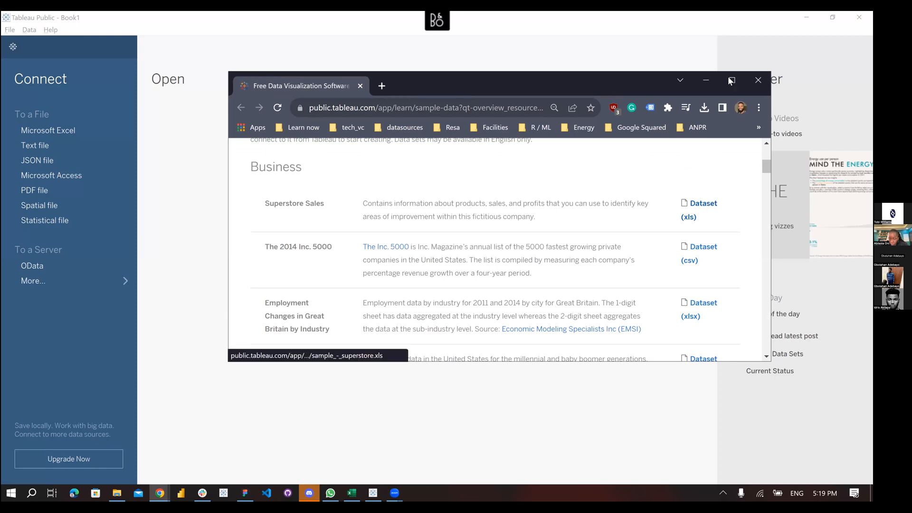
pyautogui.click(757, 81)
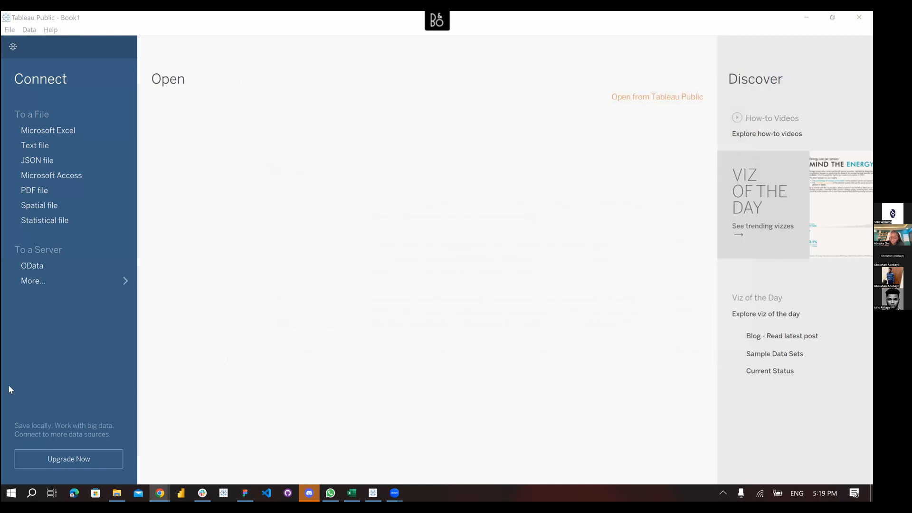
pyautogui.click(13, 49)
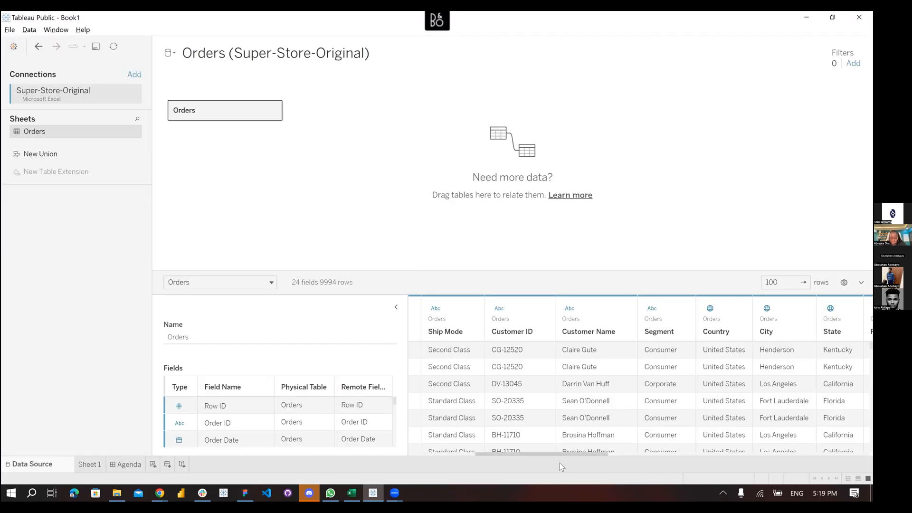
pyautogui.moveTo(550, 454); pyautogui.dragTo(565, 454)
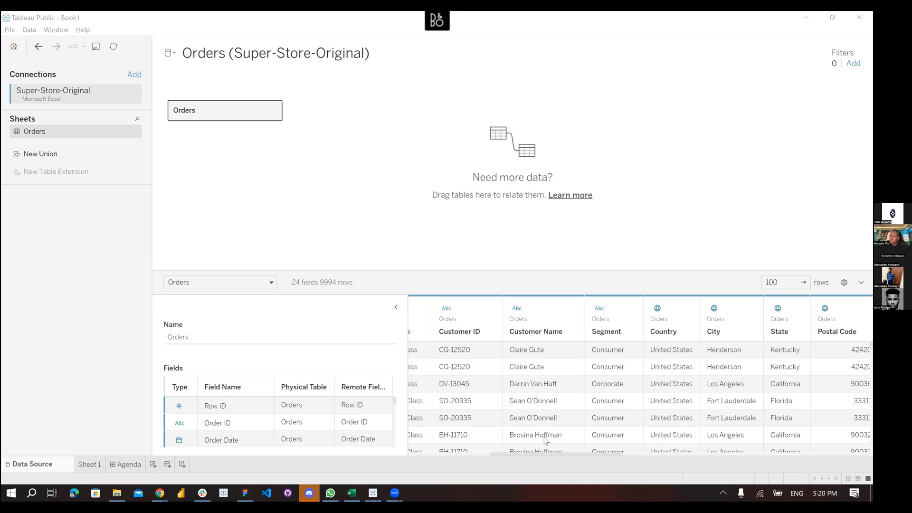
pyautogui.click(570, 451)
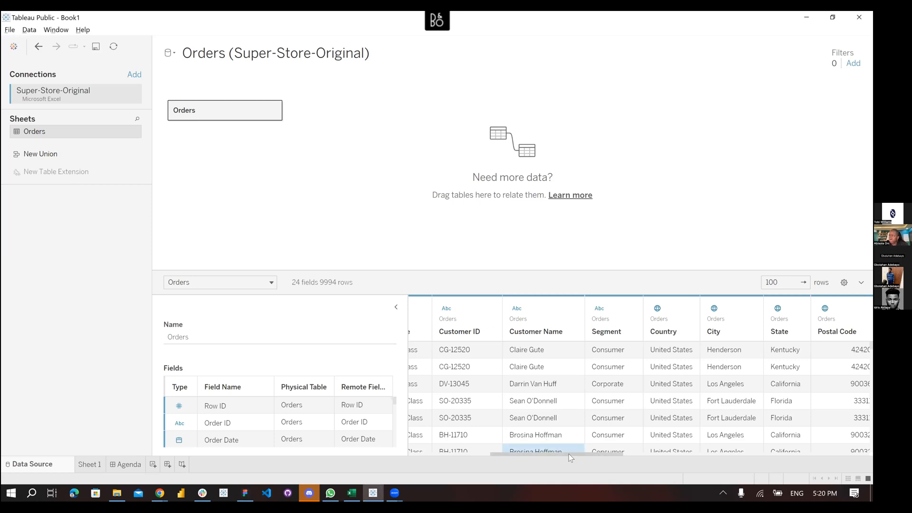
pyautogui.moveTo(582, 452); pyautogui.dragTo(786, 456)
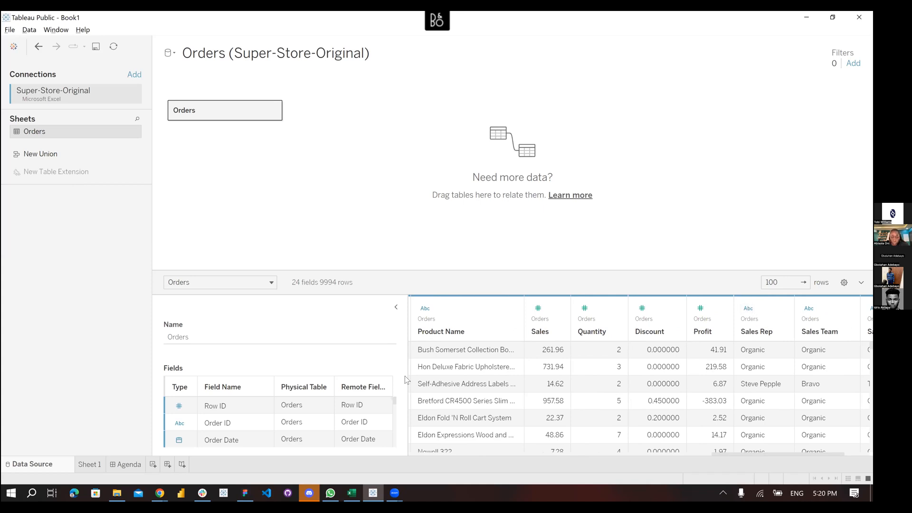
pyautogui.click(775, 451)
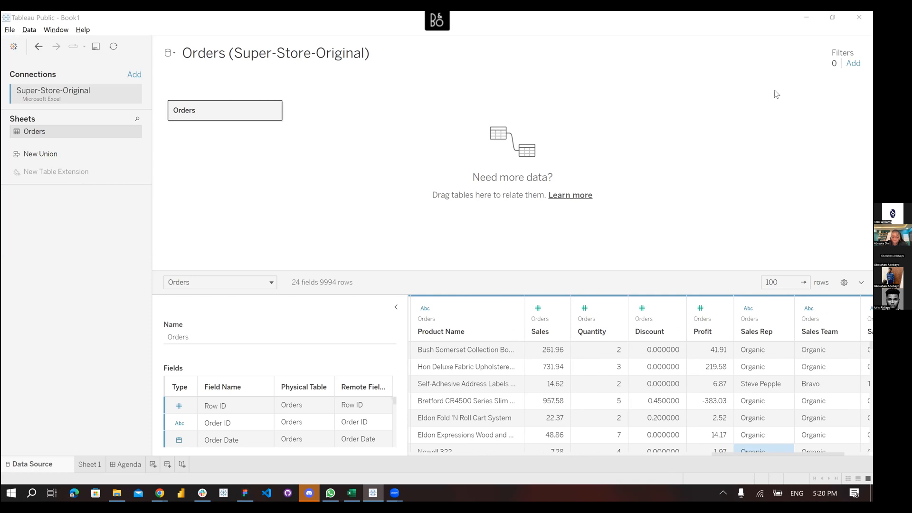
pyautogui.click(87, 468)
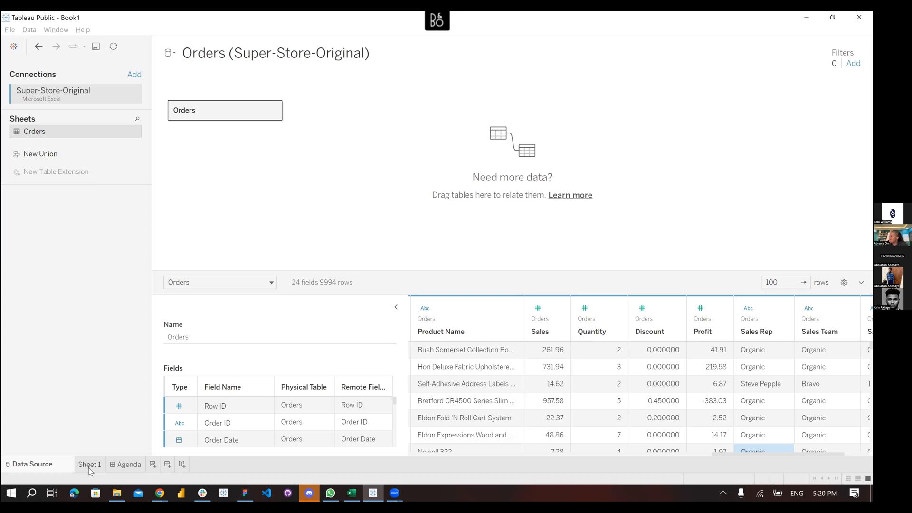
pyautogui.click(89, 468)
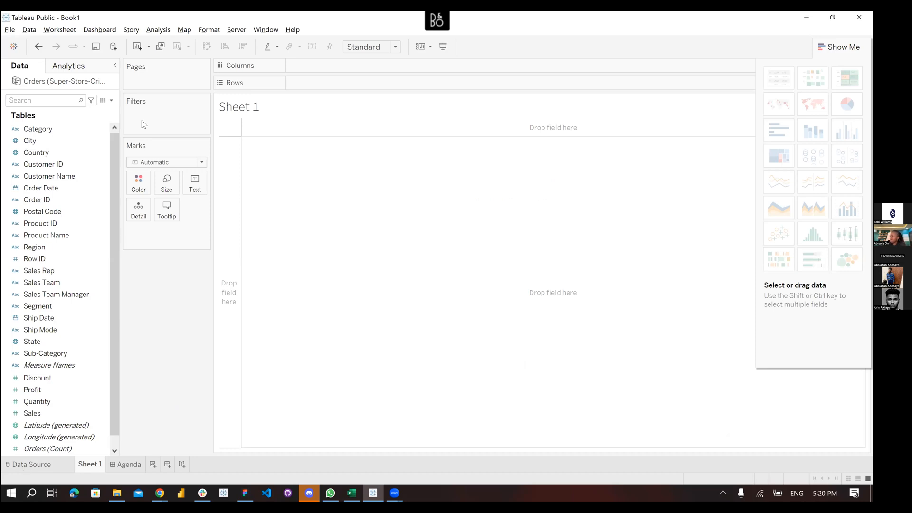
pyautogui.click(187, 190)
pyautogui.scroll(-1, 67, 228)
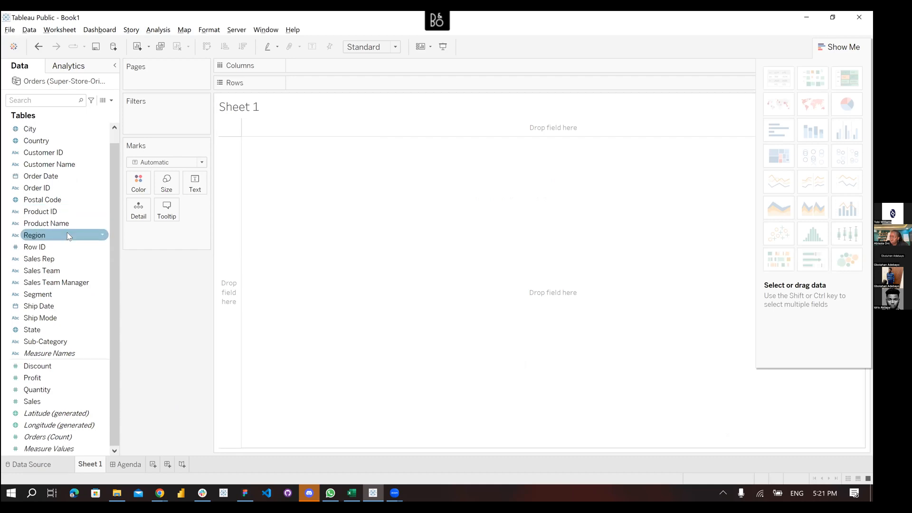
pyautogui.scroll(1, 67, 233)
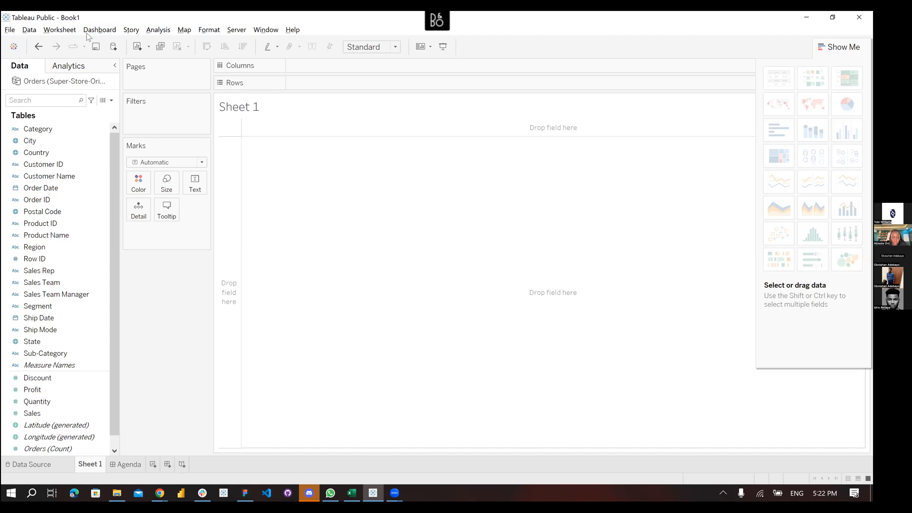
pyautogui.click(10, 31)
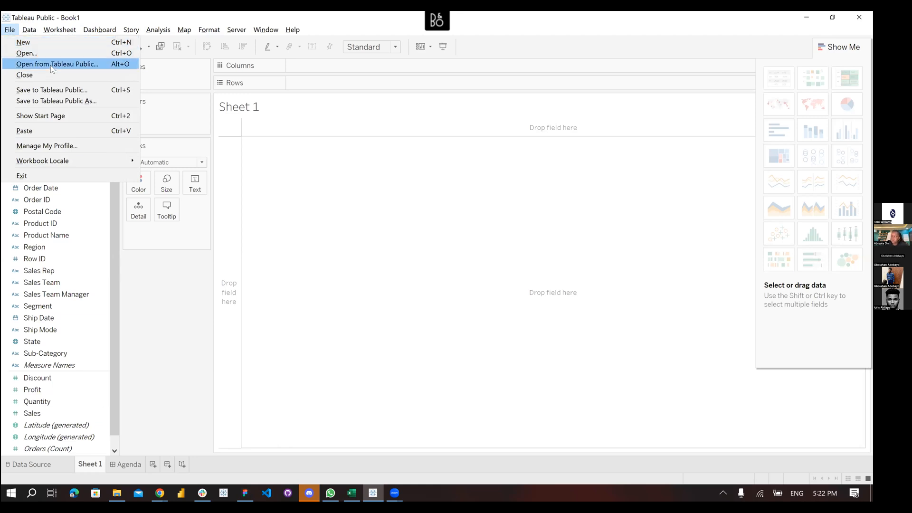
pyautogui.moveTo(30, 32)
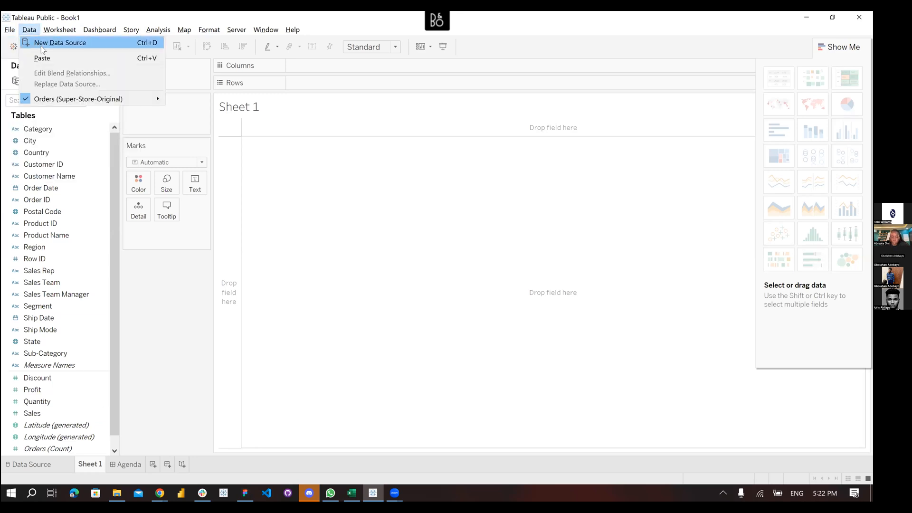
pyautogui.moveTo(62, 32)
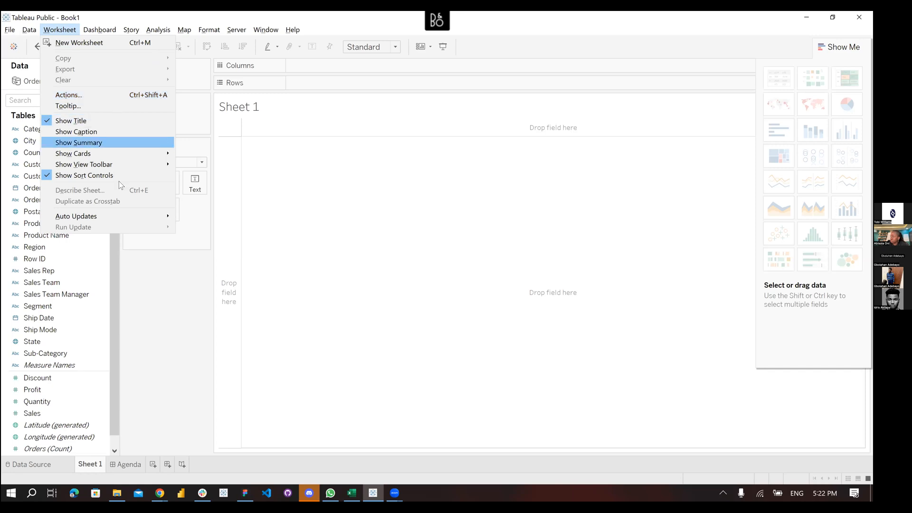
pyautogui.click(168, 301)
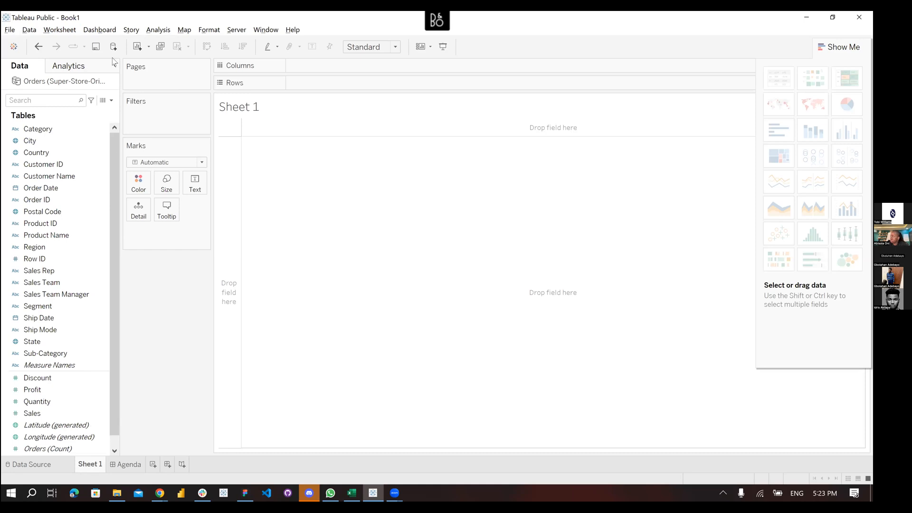
pyautogui.click(100, 30)
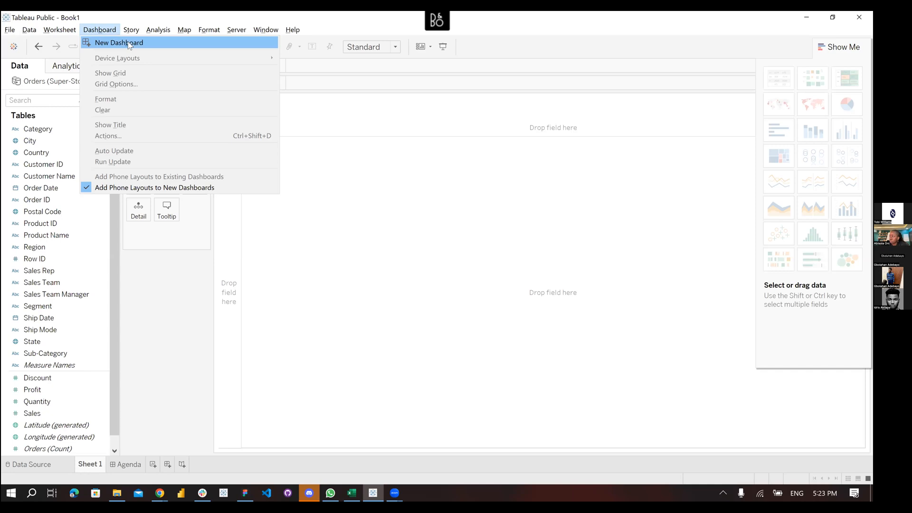
pyautogui.click(166, 338)
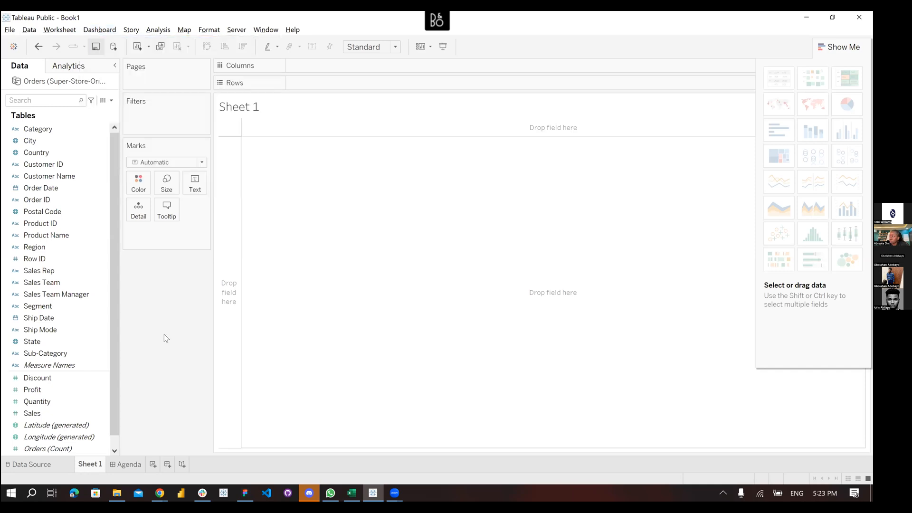
pyautogui.click(125, 465)
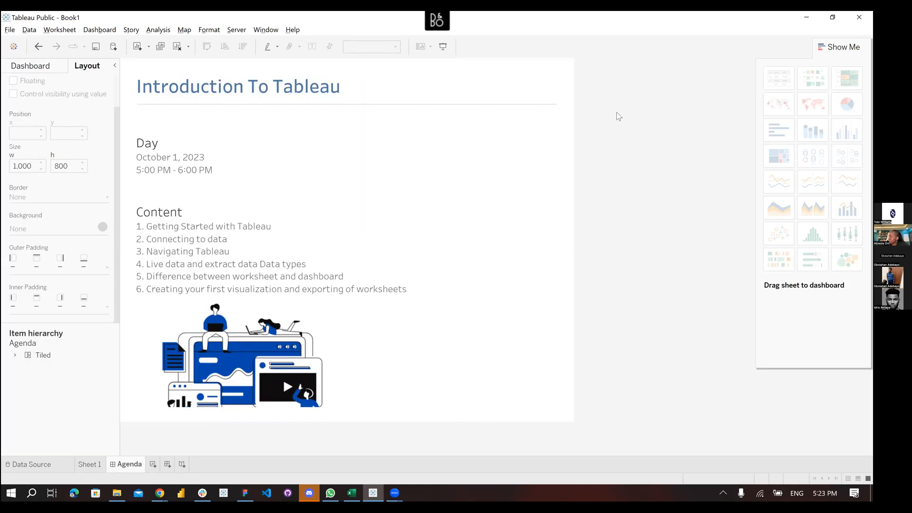
pyautogui.click(599, 245)
pyautogui.click(269, 244)
pyautogui.click(426, 145)
pyautogui.click(609, 245)
pyautogui.click(318, 202)
pyautogui.click(403, 118)
pyautogui.click(600, 263)
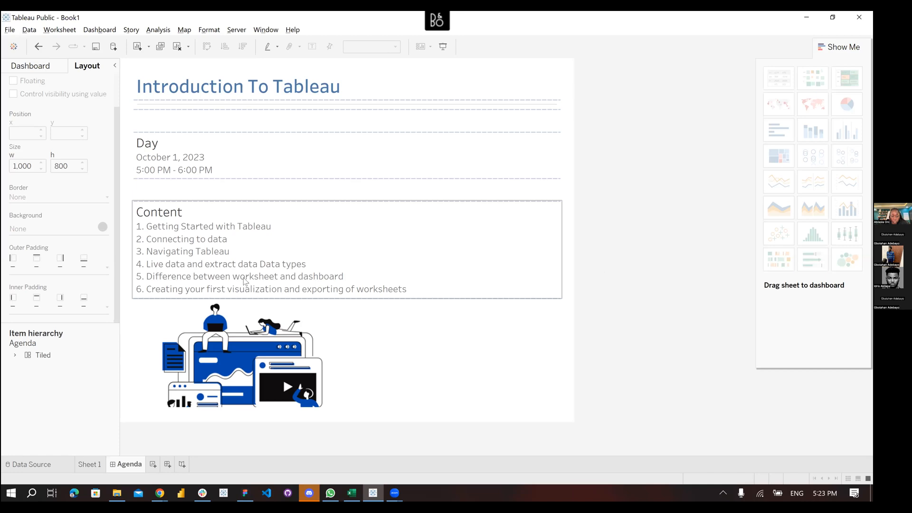
pyautogui.click(90, 464)
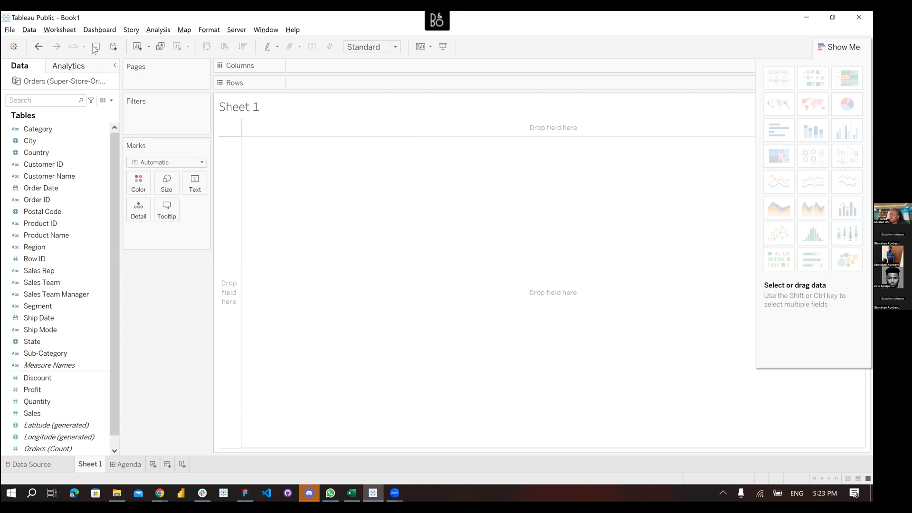
# Browse the Story and Analysis menus, ending on the Story commands such as New Story
pyautogui.click(130, 31)
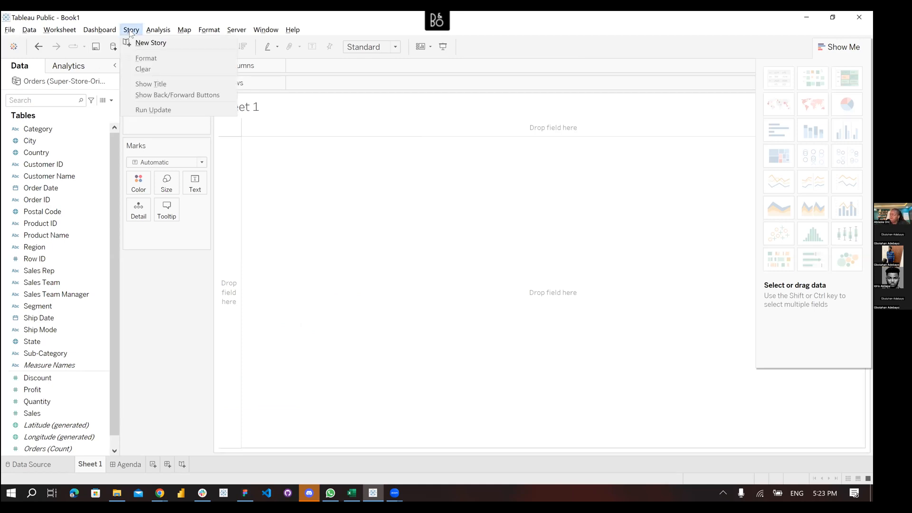
pyautogui.press('Down')
pyautogui.click(157, 30)
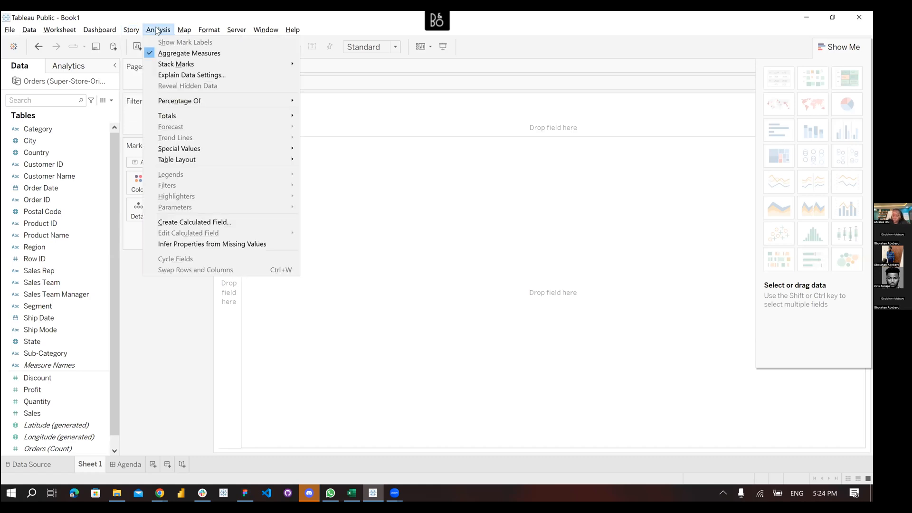
pyautogui.click(129, 28)
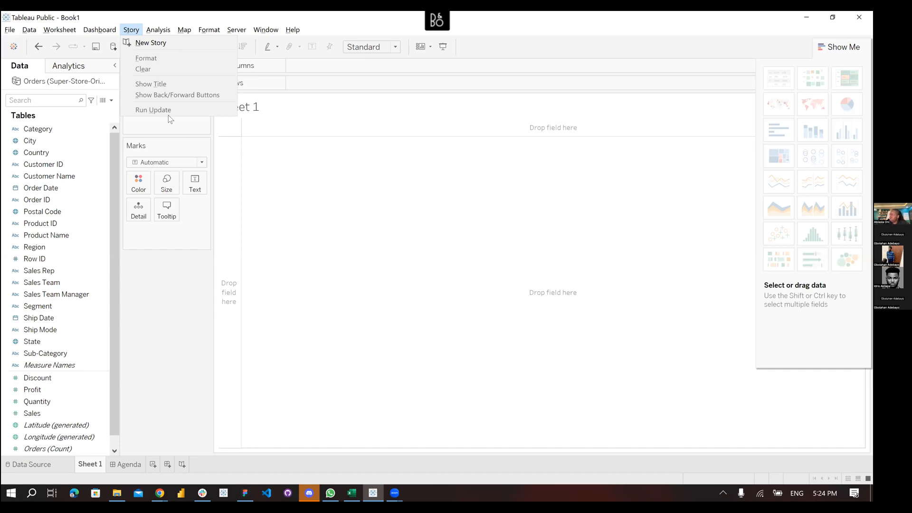
# Move past the Analysis menu to the Map menu's background map and image commands
pyautogui.press('Right')
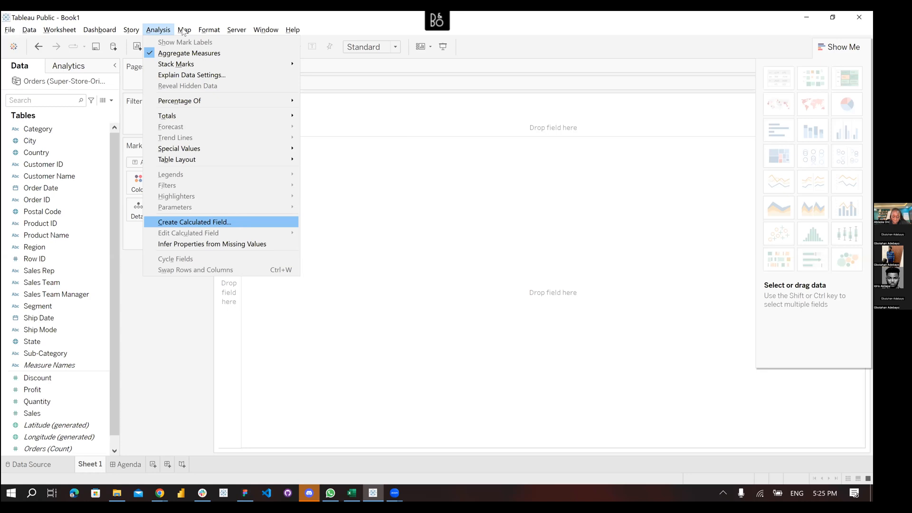
pyautogui.moveTo(183, 31)
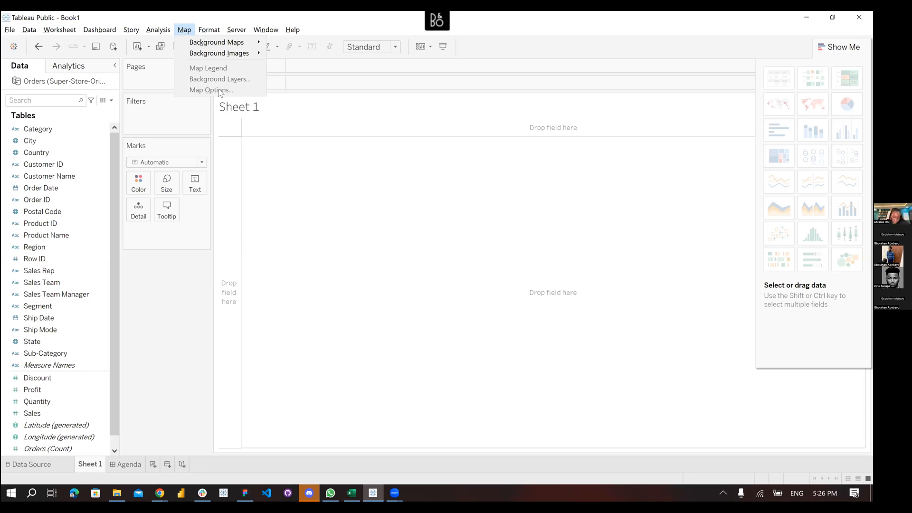
# Step through the Format menu items, then move to the Server menu offering Run Optimizer
pyautogui.press('Right')
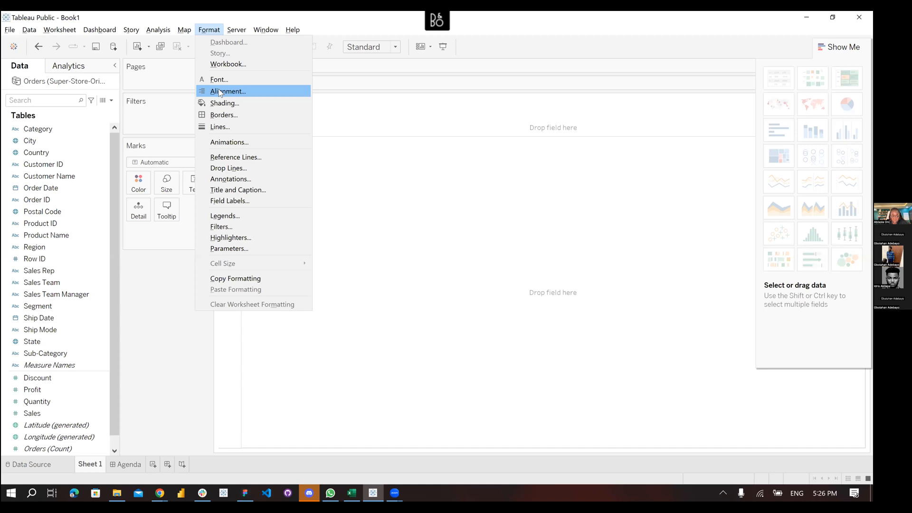
pyautogui.press('Down')
pyautogui.press('Down')
pyautogui.press('Down')
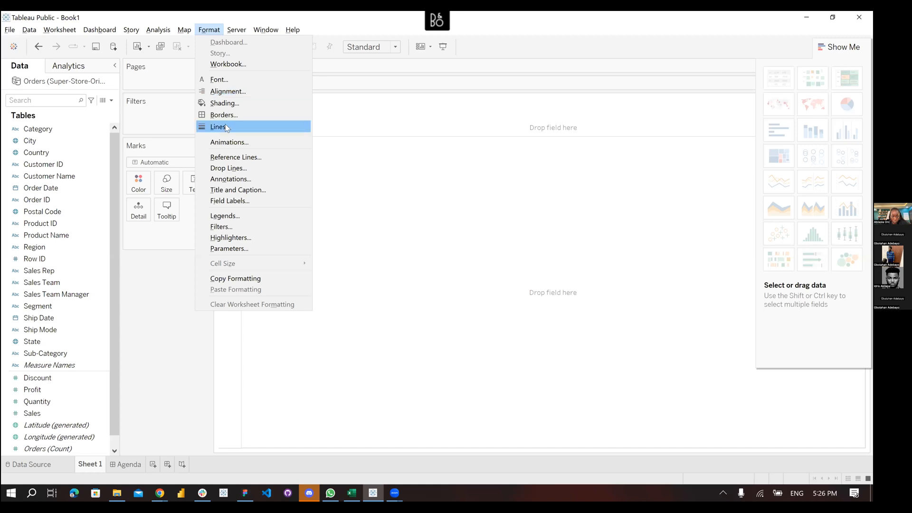
pyautogui.press('Down')
pyautogui.press('Down')
pyautogui.press('Down')
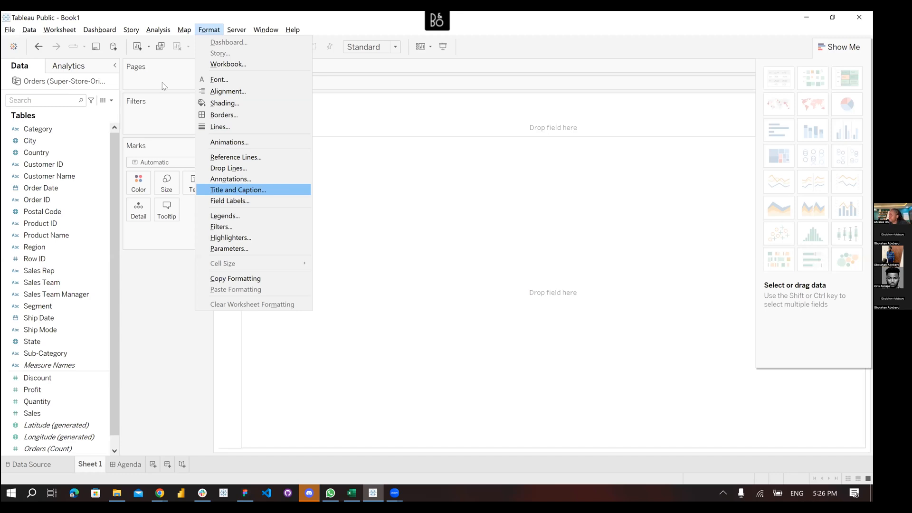
pyautogui.press('Right')
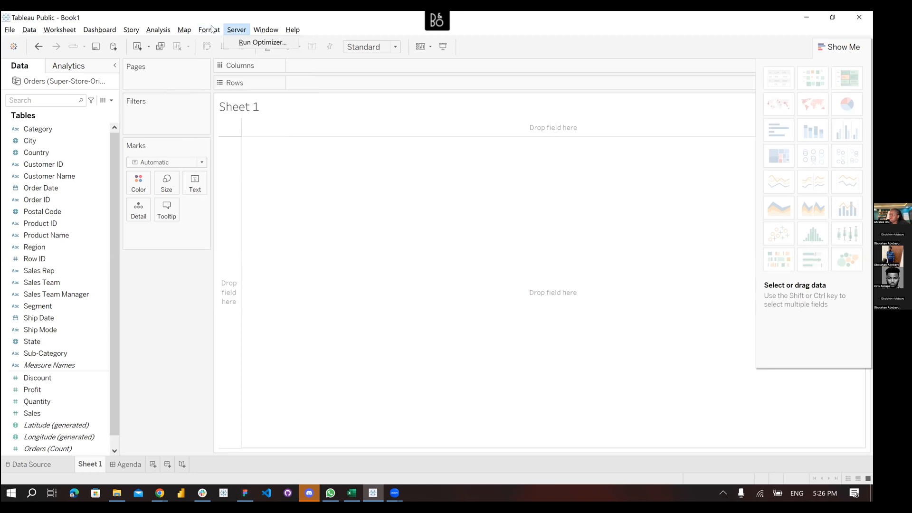
# Browse the Server, Window and Help menus, then dismiss them on the empty canvas
pyautogui.click(236, 31)
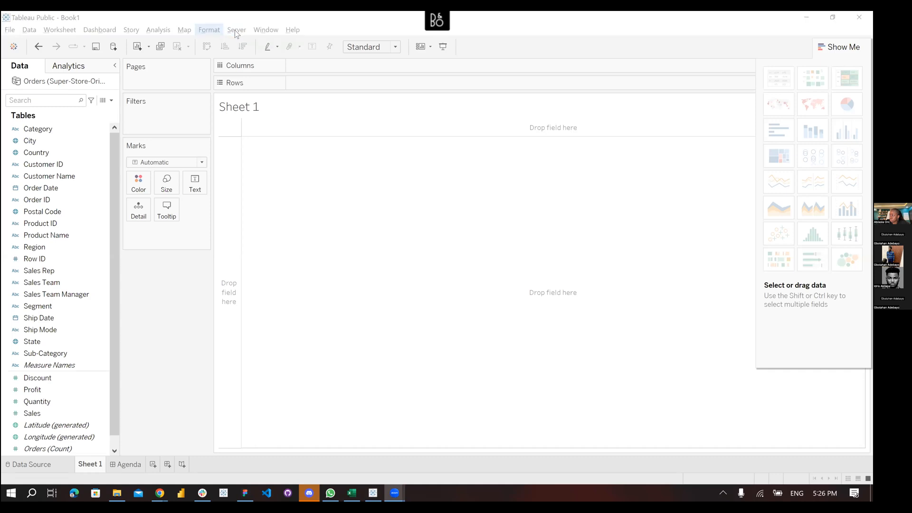
pyautogui.click(236, 30)
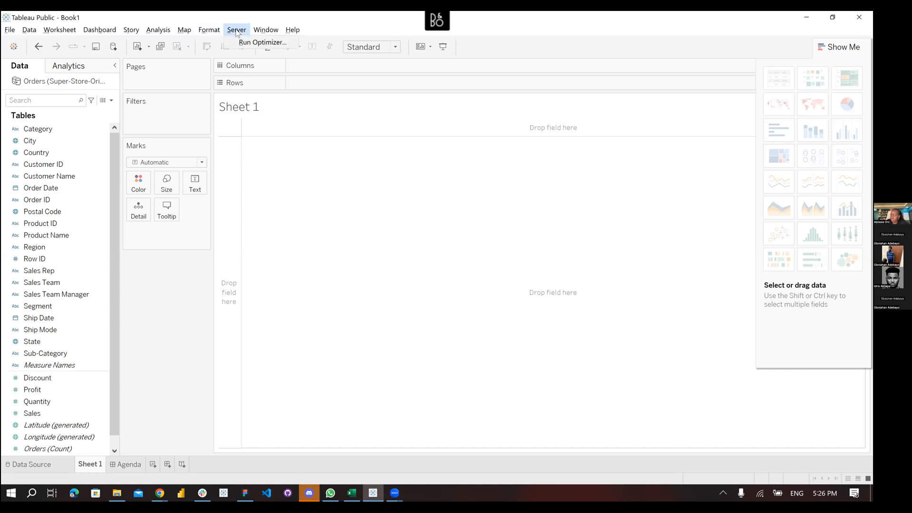
pyautogui.click(265, 30)
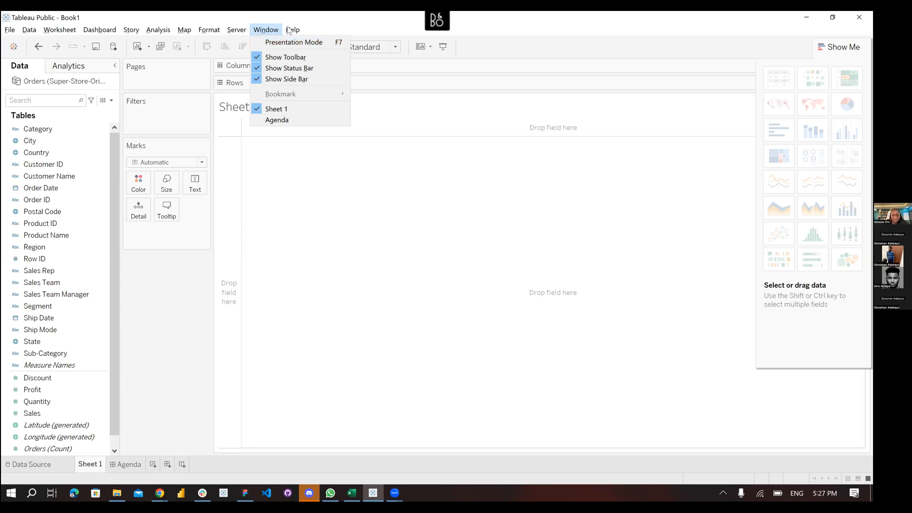
pyautogui.moveTo(288, 30)
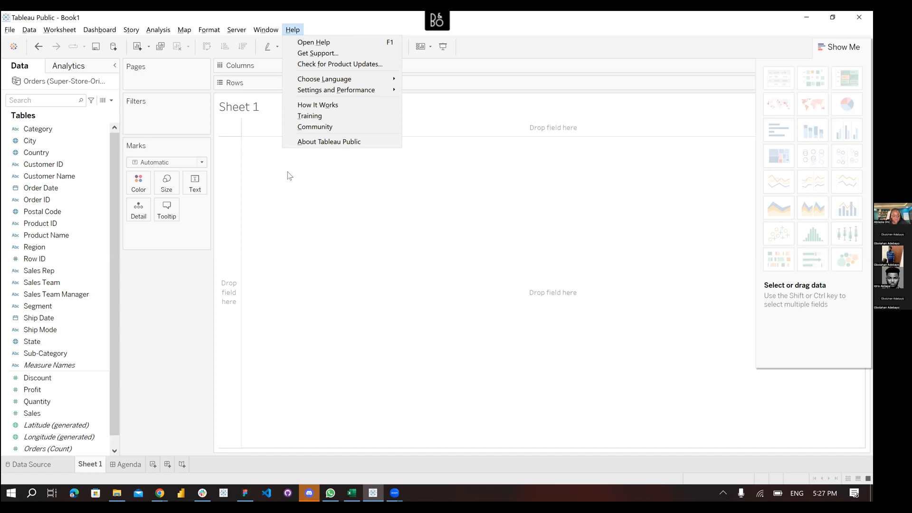
pyautogui.click(288, 176)
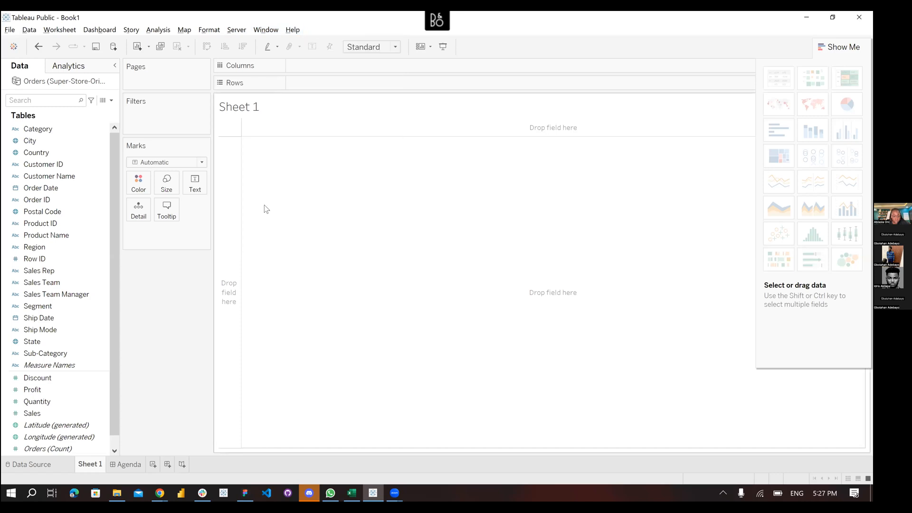
# Select and then deselect the Customer ID field on the empty Sheet 1
pyautogui.click(65, 165)
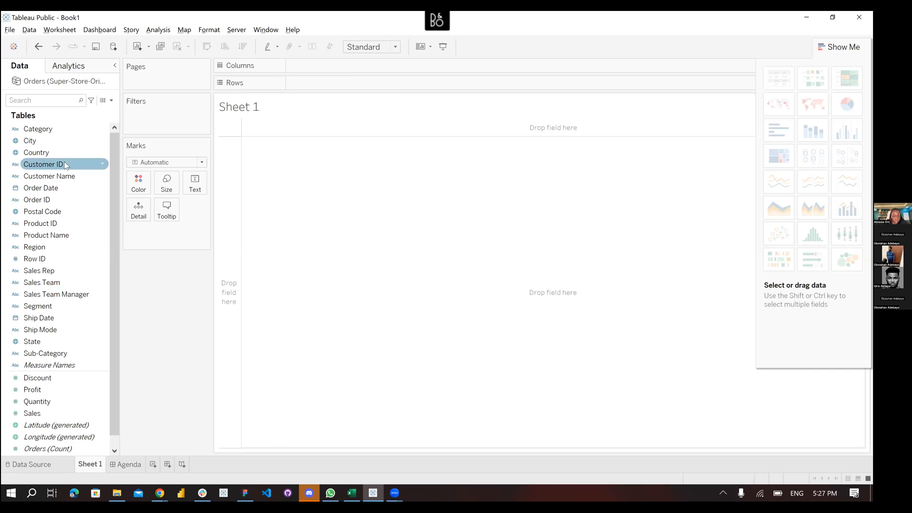
pyautogui.click(565, 178)
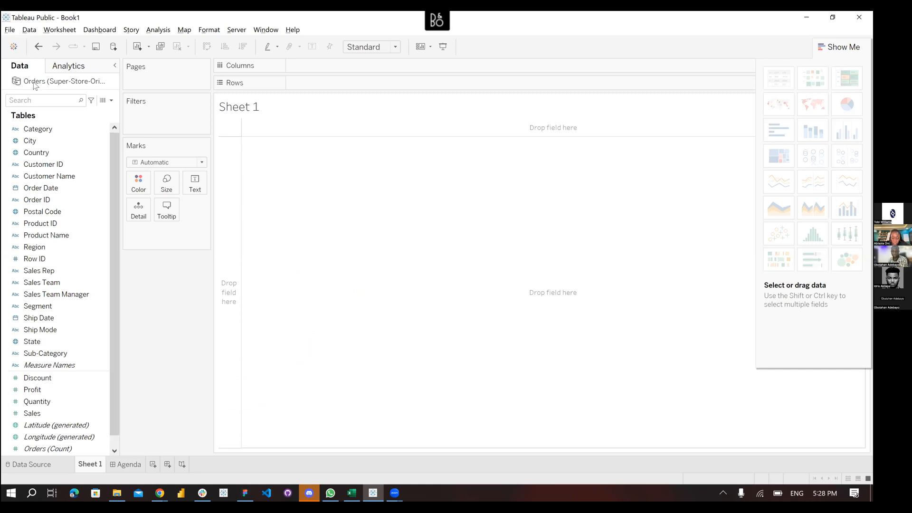
# Open and dismiss the Orders data source's options, returning to the data source page
pyautogui.rightClick(35, 86)
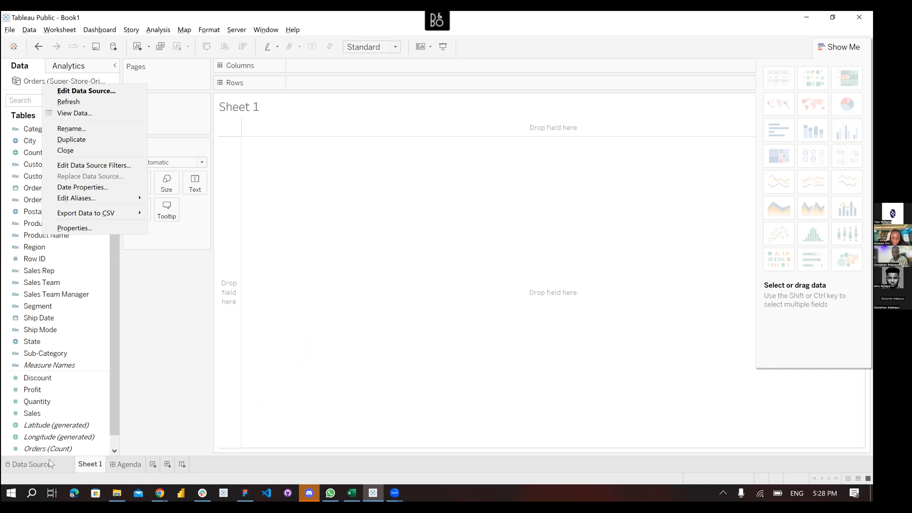
pyautogui.click(247, 221)
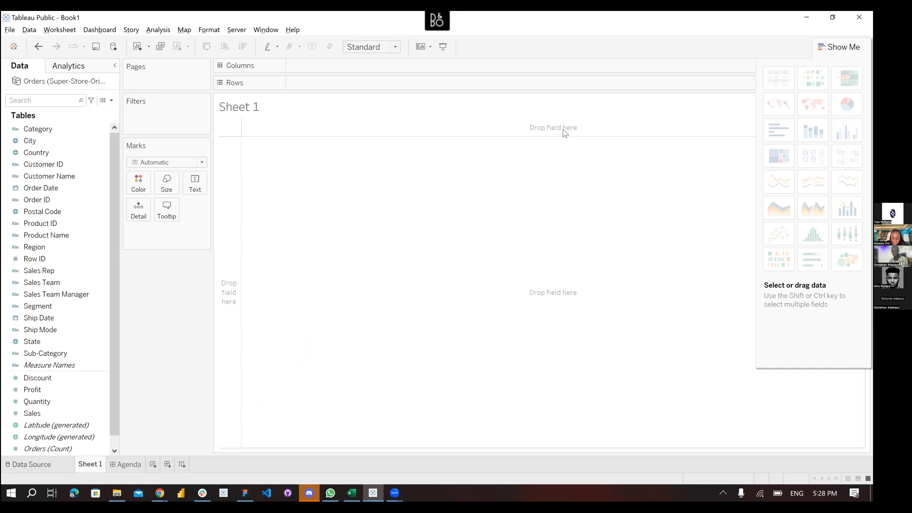
pyautogui.hotkey('ctrl', 'shift', 'Tab')
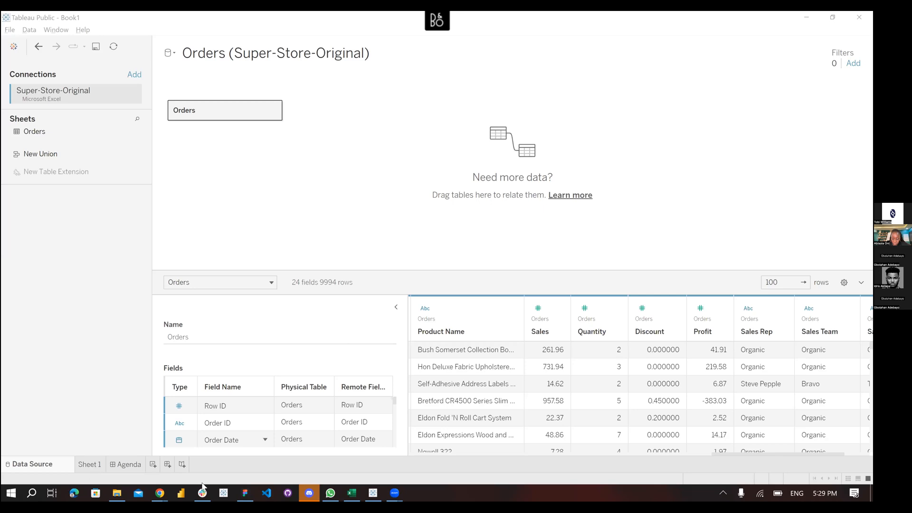
# Launch a second Tableau window from the taskbar and bring it up from its preview
pyautogui.click(224, 493)
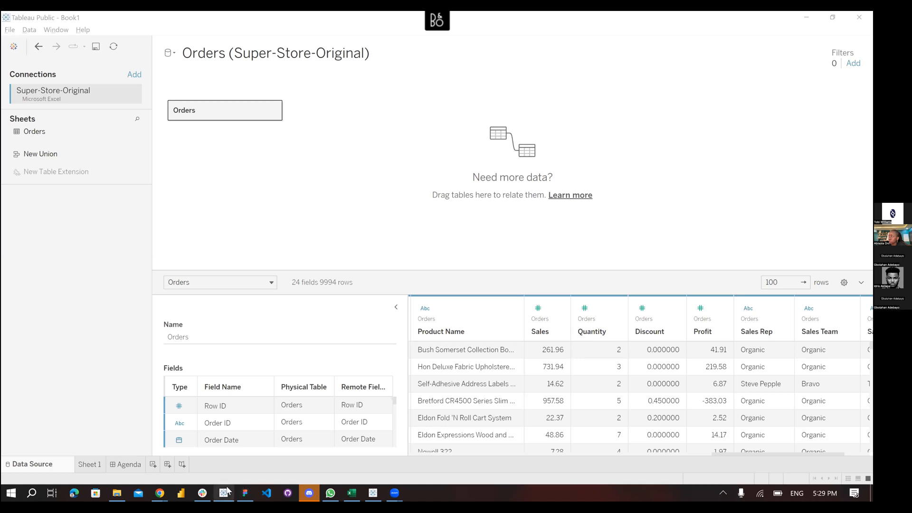
pyautogui.moveTo(225, 491)
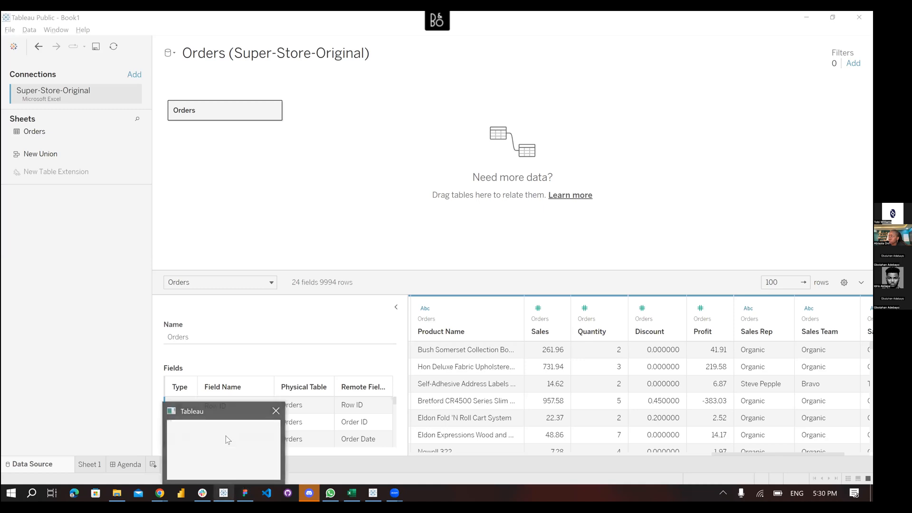
pyautogui.click(226, 435)
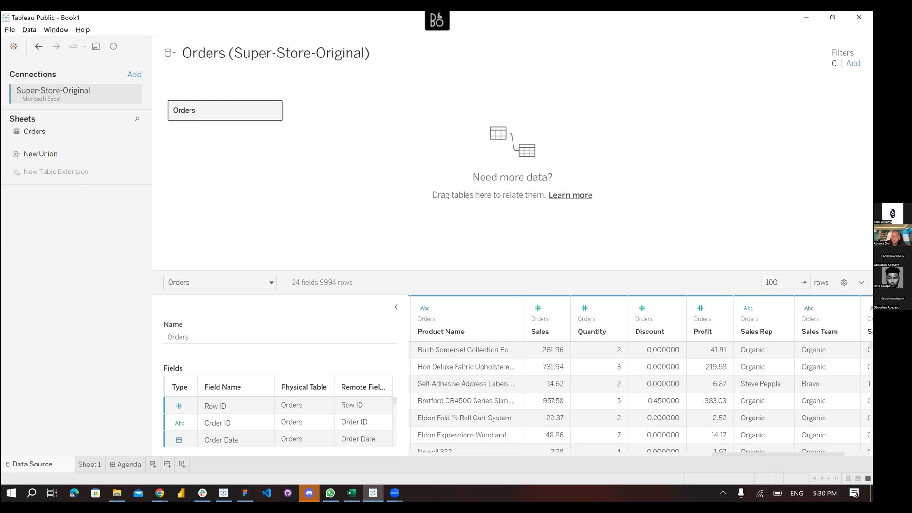
pyautogui.press('super+shift+s')
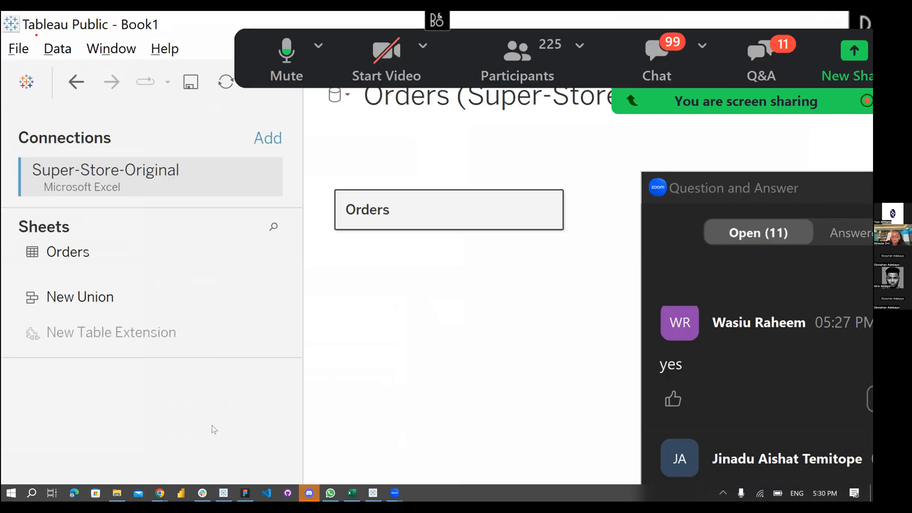
# Close the Zoom Q&A panel and bring the Tableau Book1 start page forward
pyautogui.press('Escape')
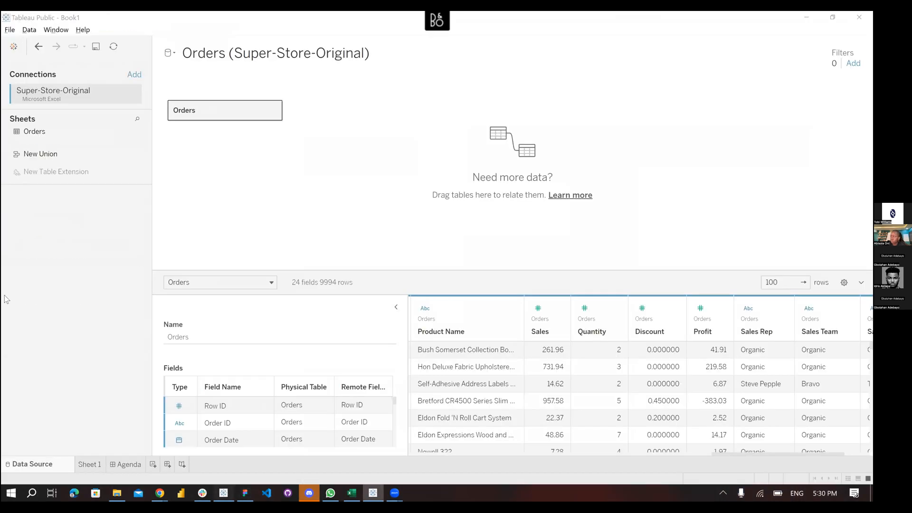
pyautogui.hotkey('alt', 'Tab')
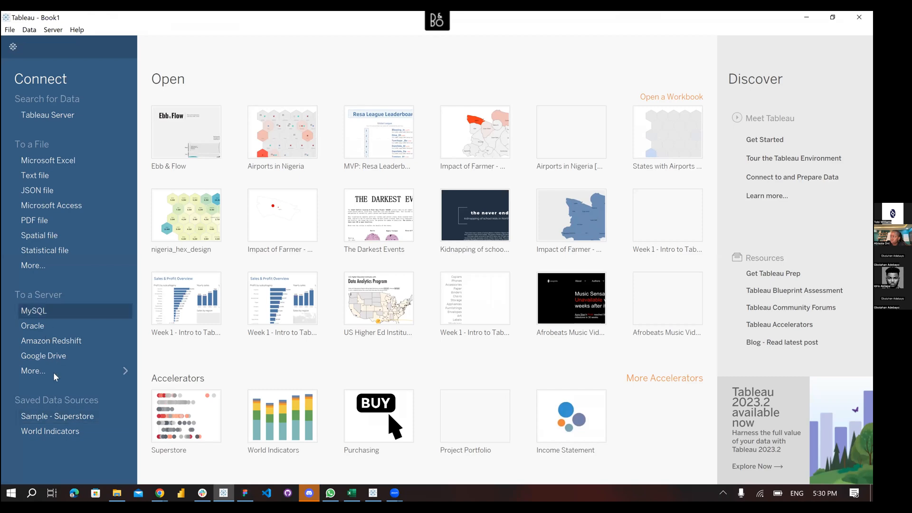
# Connect Book1 to the Sample - Superstore saved data source, skipping the Tableau Server sign-in
pyautogui.click(65, 369)
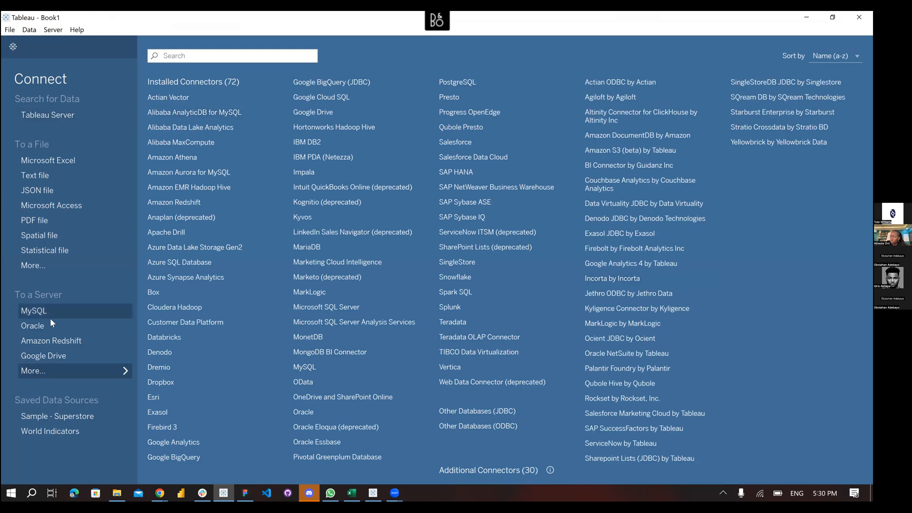
pyautogui.click(39, 114)
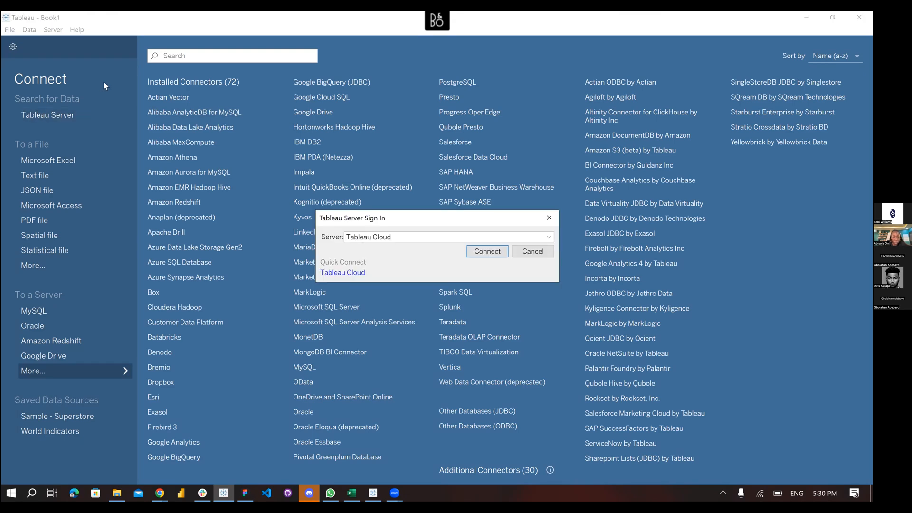
pyautogui.press('Escape')
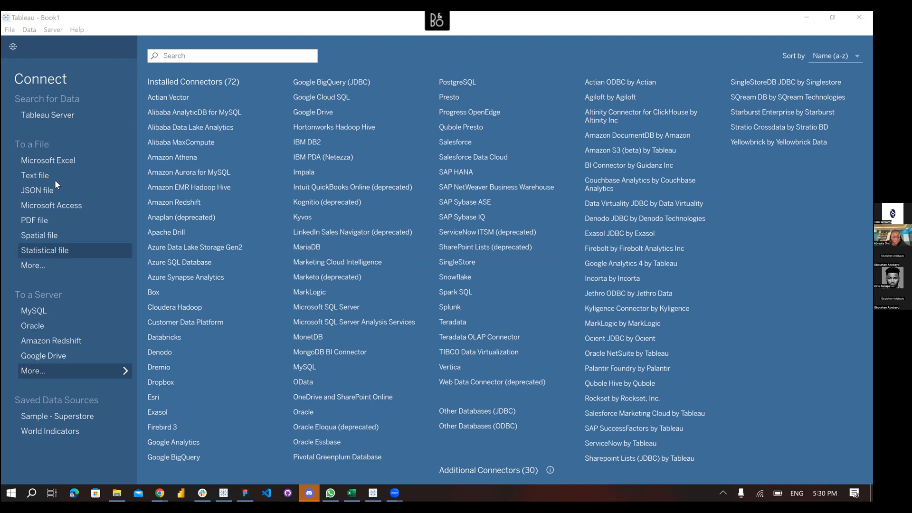
pyautogui.click(63, 417)
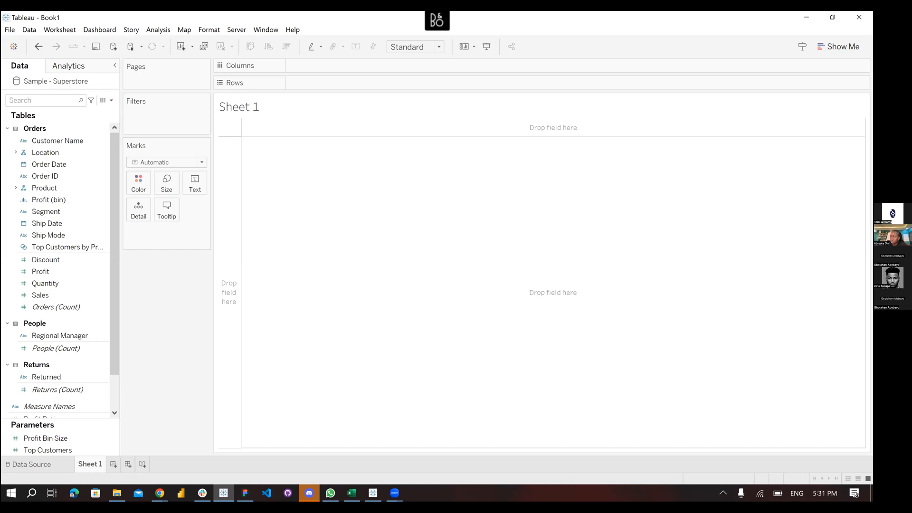
# Highlight the Sample - Superstore source name, then return to the Tableau Public workbook
pyautogui.hotkey('ctrl', '1')
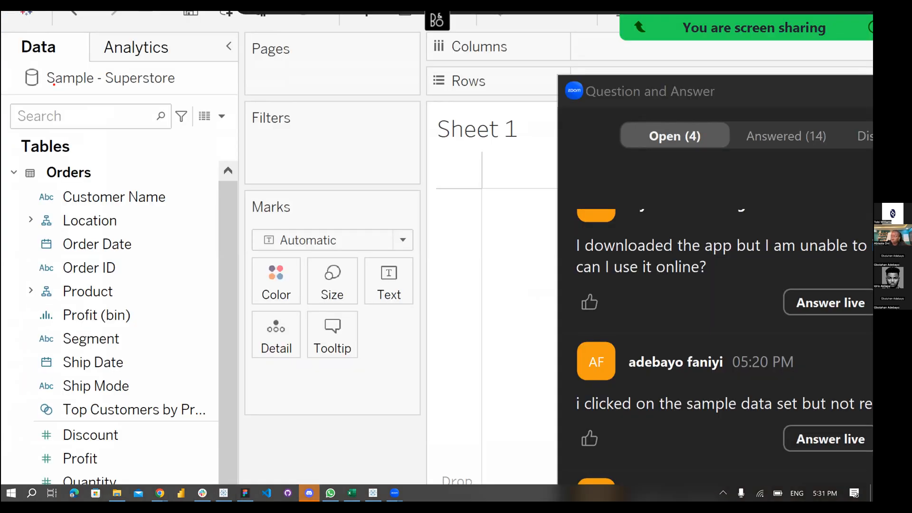
pyautogui.moveTo(20, 94); pyautogui.dragTo(114, 93)
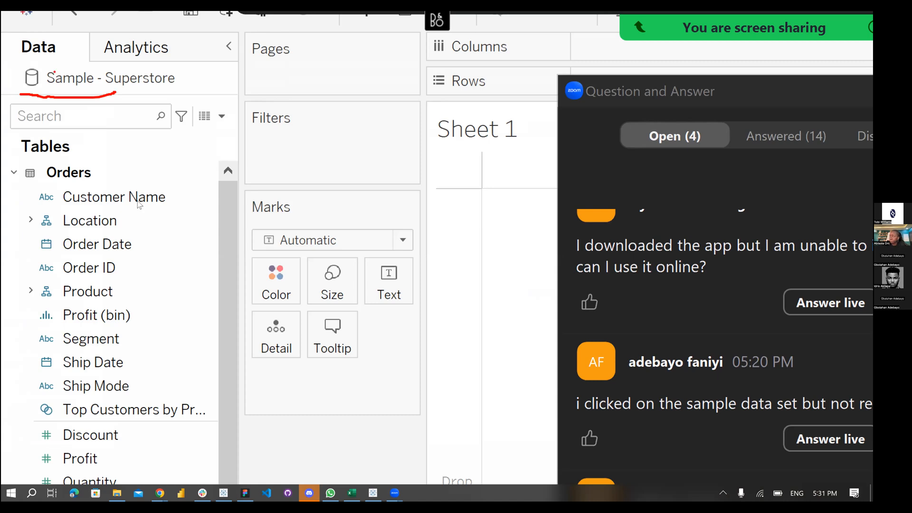
pyautogui.press('Escape')
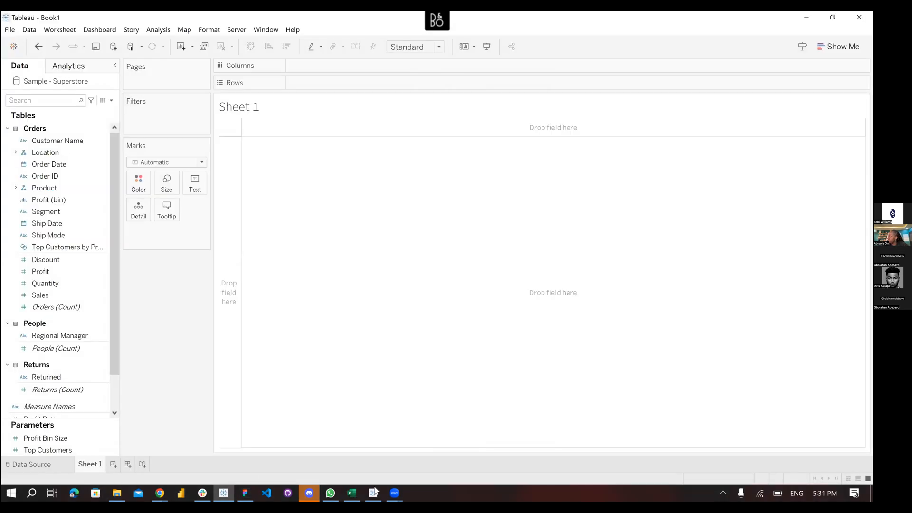
pyautogui.hotkey('alt', 'Tab')
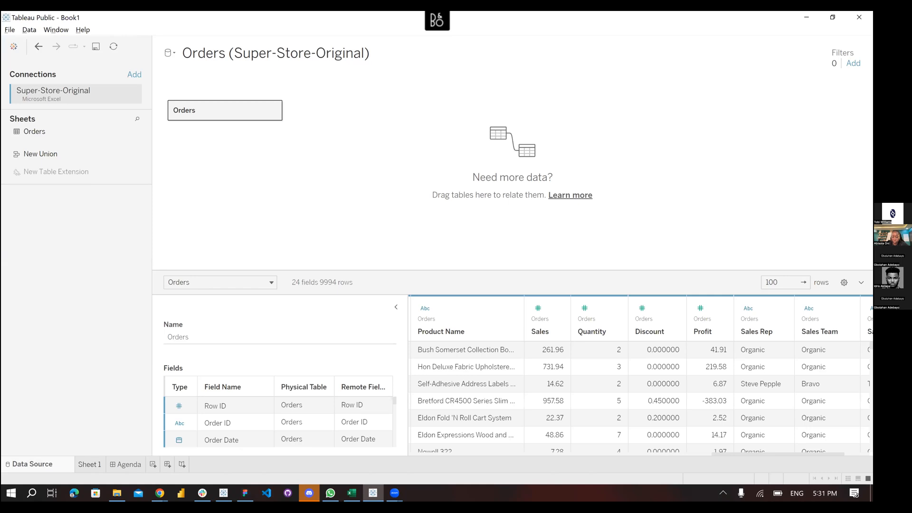
# Open Sheet 1 in Tableau Public, highlight the Orders data source, then switch to Tableau Desktop
pyautogui.click(90, 464)
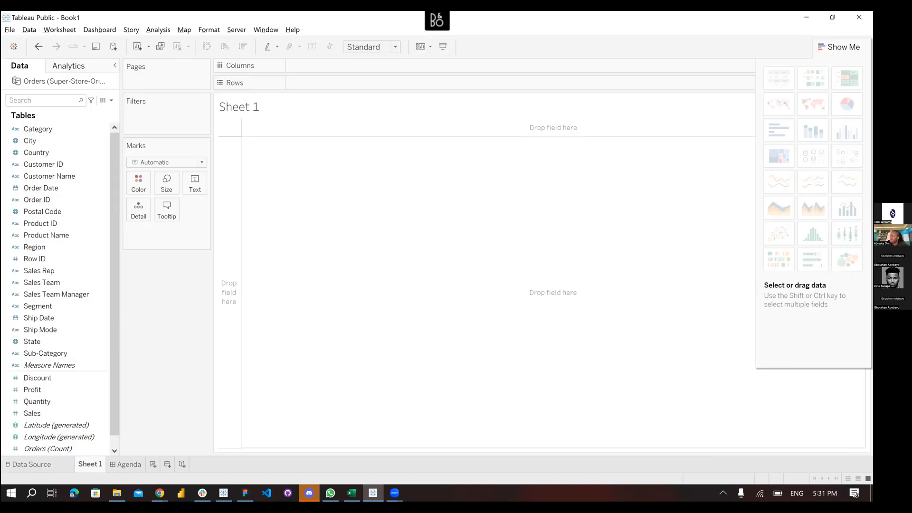
pyautogui.hotkey('ctrl', '1')
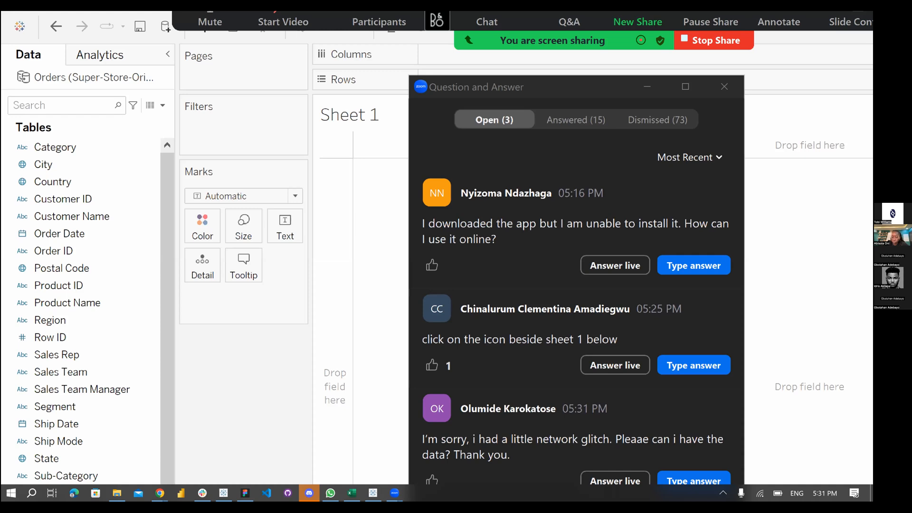
pyautogui.click(25, 86)
pyautogui.moveTo(25, 85); pyautogui.dragTo(35, 85)
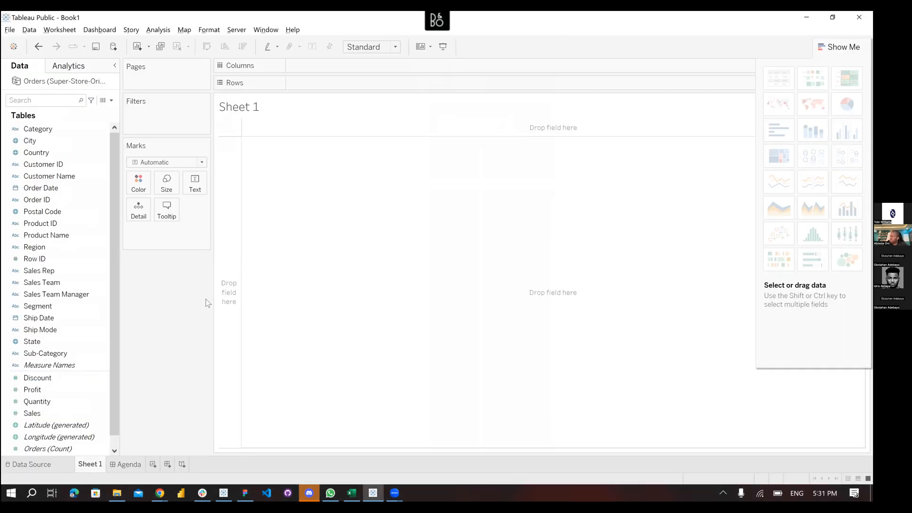
pyautogui.hotkey('alt', 'Tab')
pyautogui.hotkey('alt', 'Tab')
pyautogui.hotkey('alt', 'Tab')
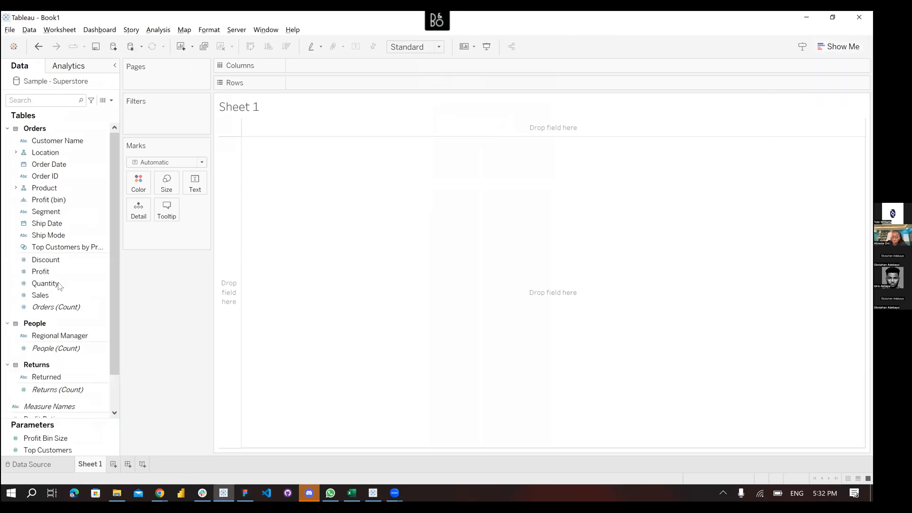
# Review the Sample - Superstore data source page (Orders, People, Returns), then go back to Sheet 1
pyautogui.click(36, 463)
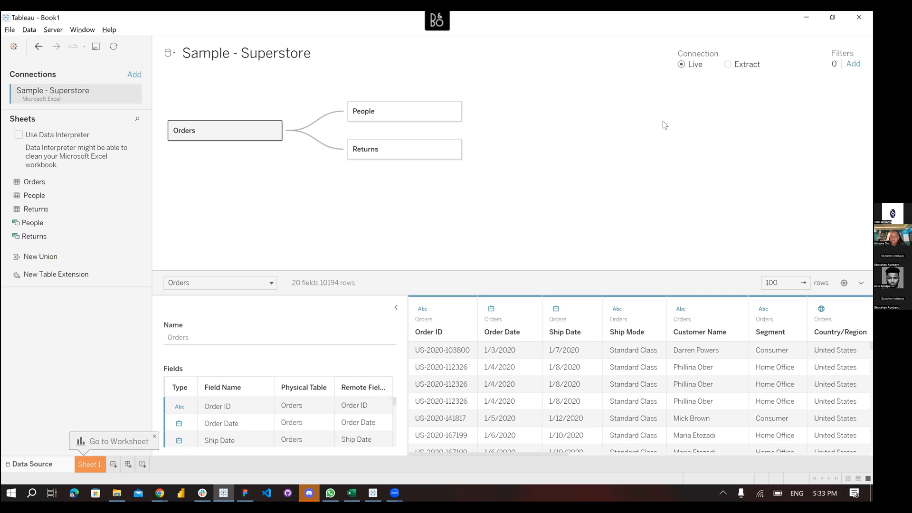
pyautogui.click(88, 467)
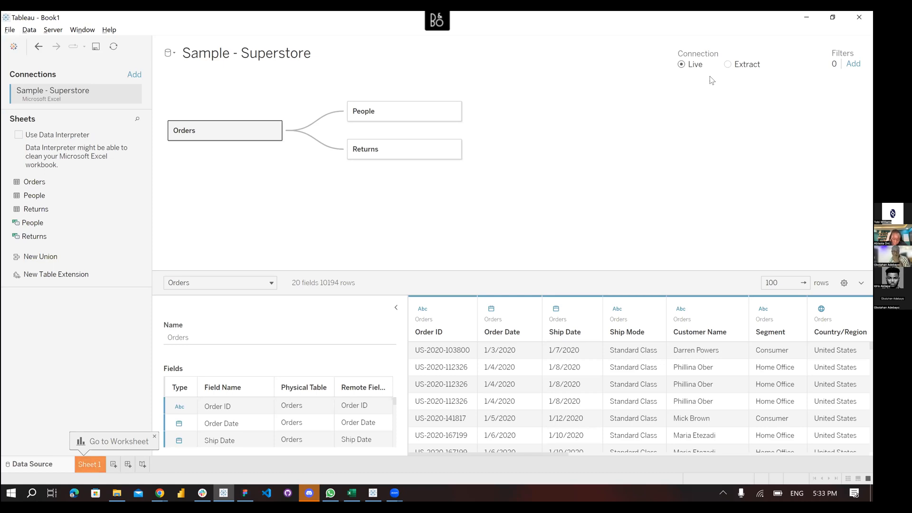
pyautogui.click(809, 18)
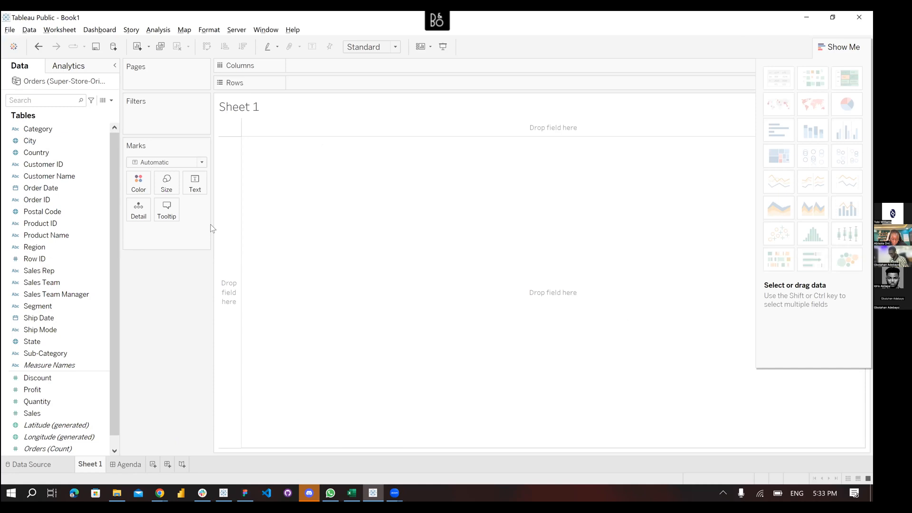
pyautogui.click(37, 128)
pyautogui.click(34, 354)
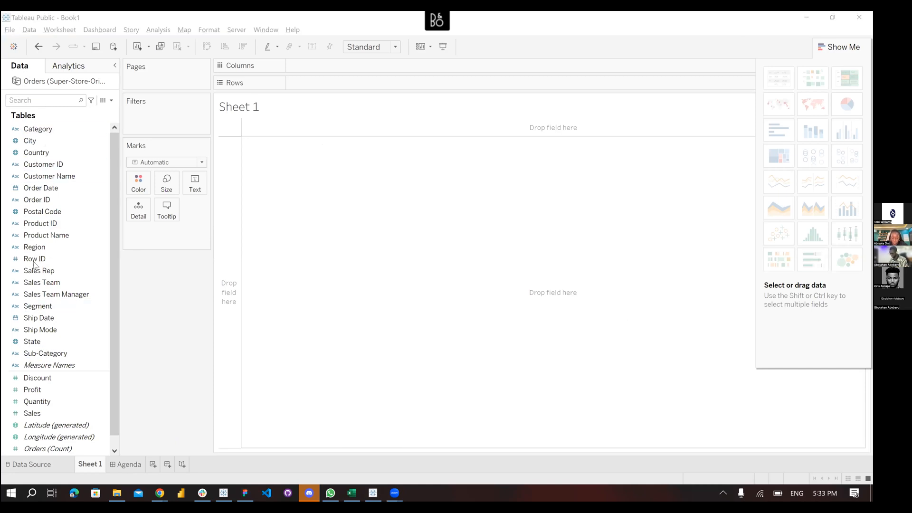
pyautogui.click(54, 341)
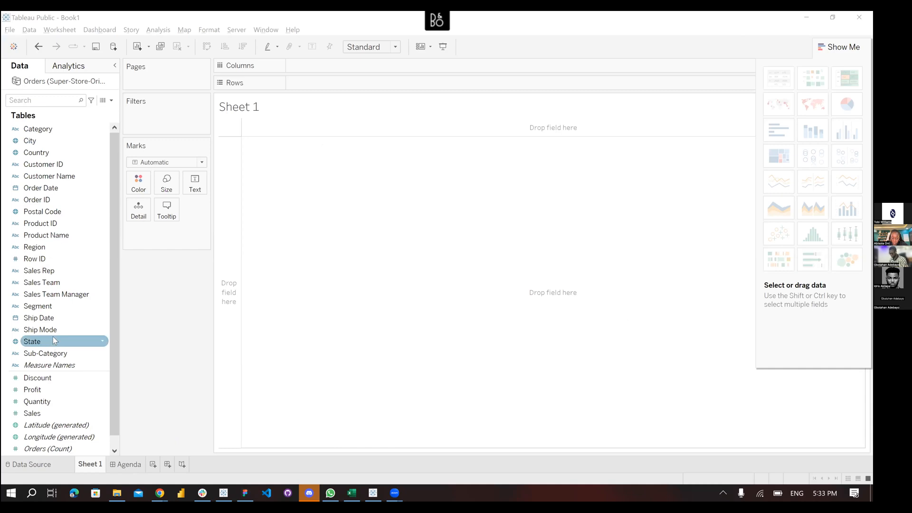
pyautogui.click(71, 282)
pyautogui.click(68, 247)
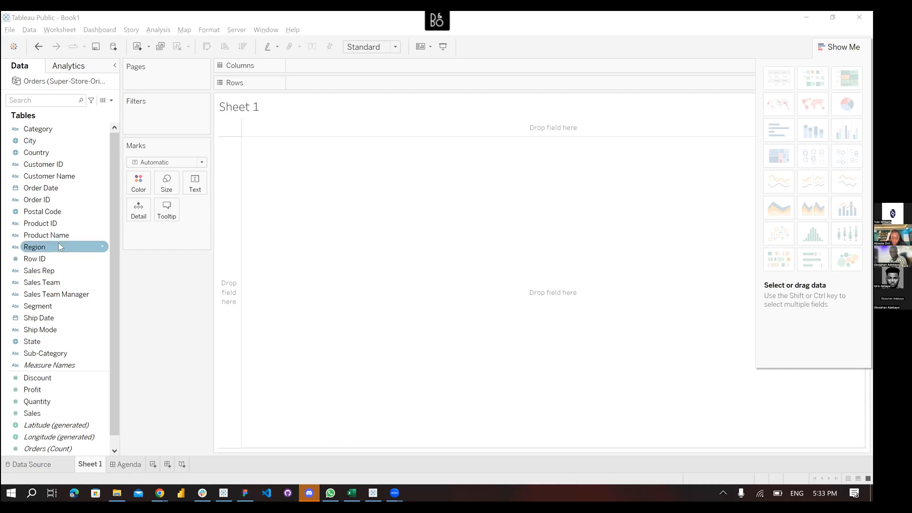
pyautogui.click(72, 178)
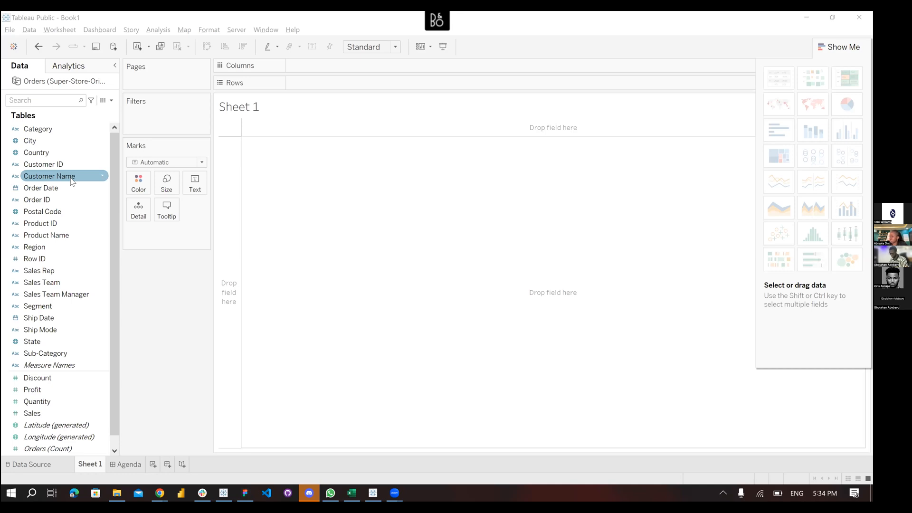
pyautogui.click(88, 261)
pyautogui.click(88, 261)
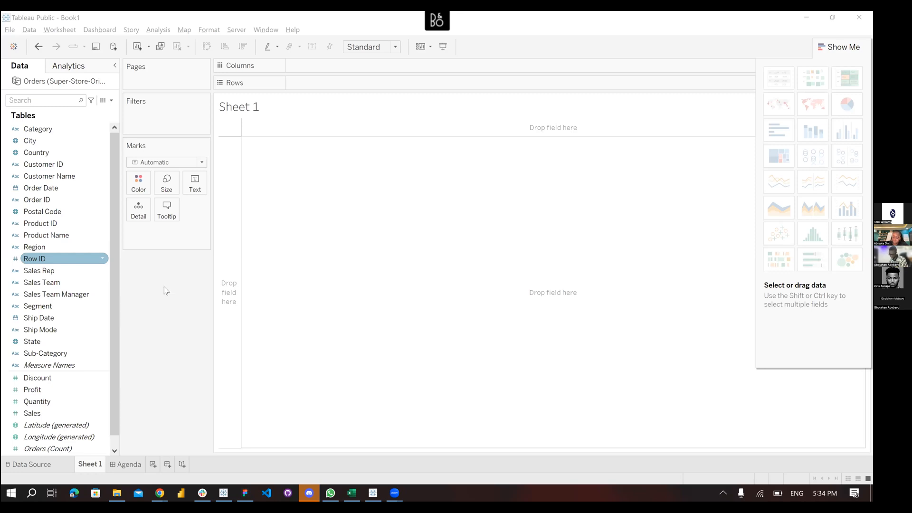
pyautogui.click(165, 299)
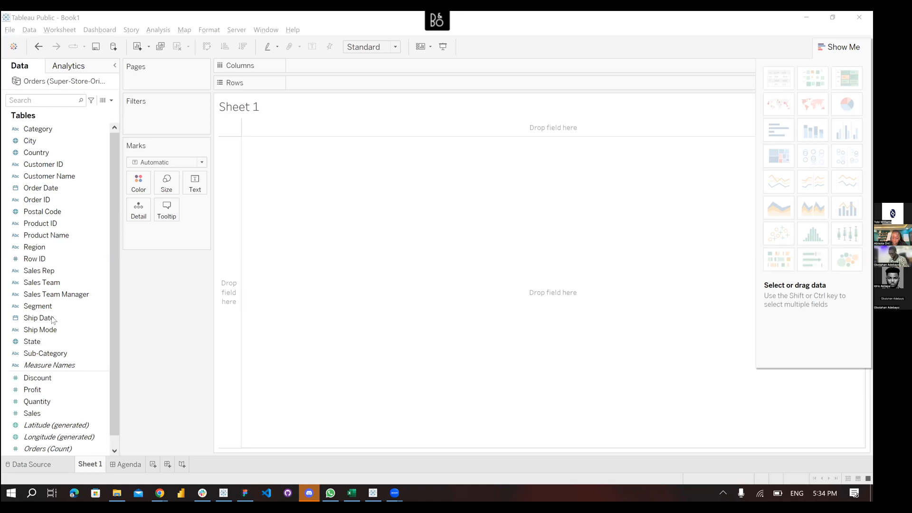
pyautogui.scroll(-1, 43, 316)
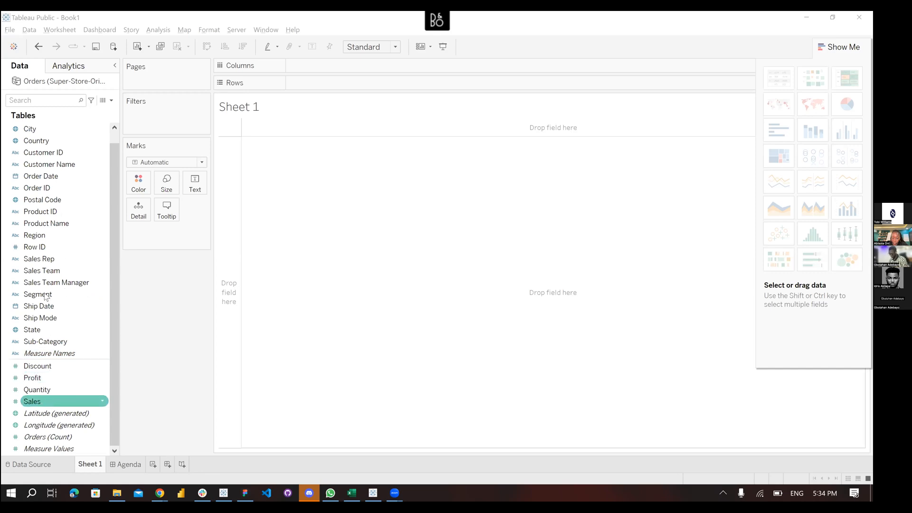
pyautogui.keyDown('ctrl'); pyautogui.click(45, 341); pyautogui.keyUp('ctrl')
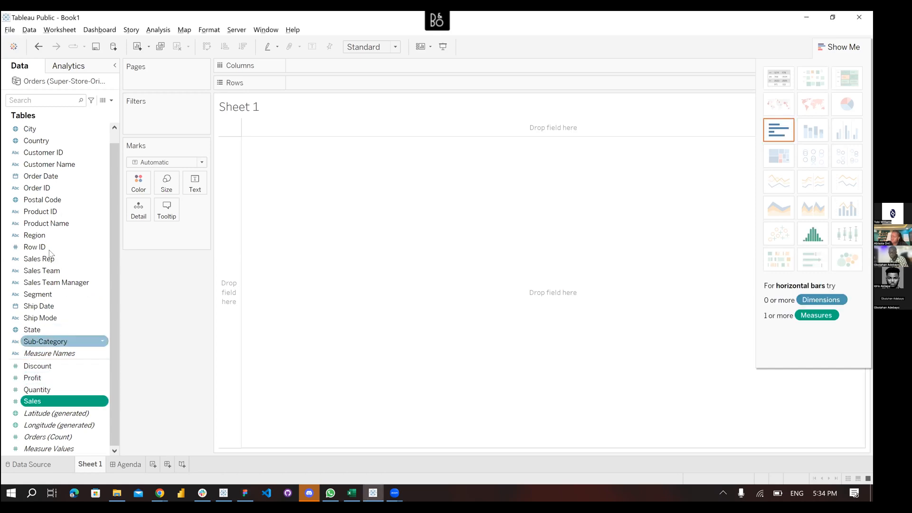
pyautogui.scroll(1, 51, 254)
pyautogui.scroll(-1, 51, 259)
pyautogui.scroll(1, 51, 309)
pyautogui.scroll(-1, 49, 380)
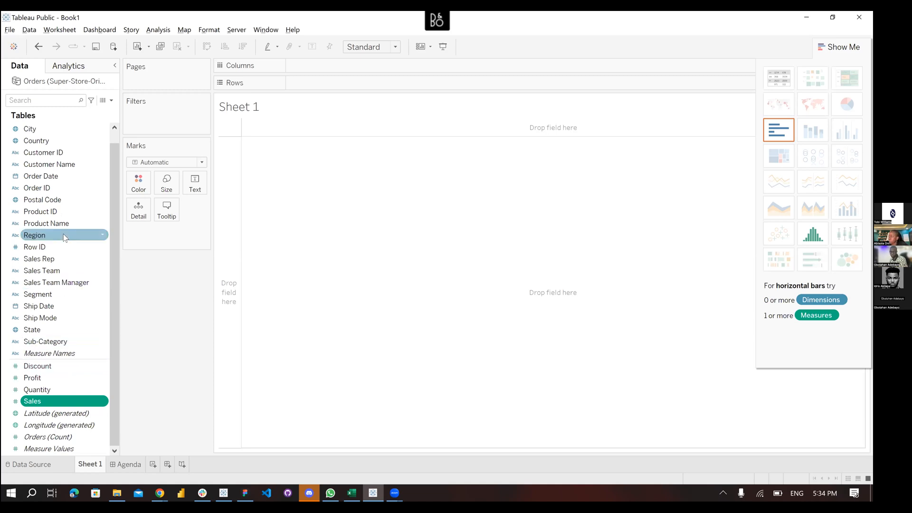
pyautogui.click(58, 380)
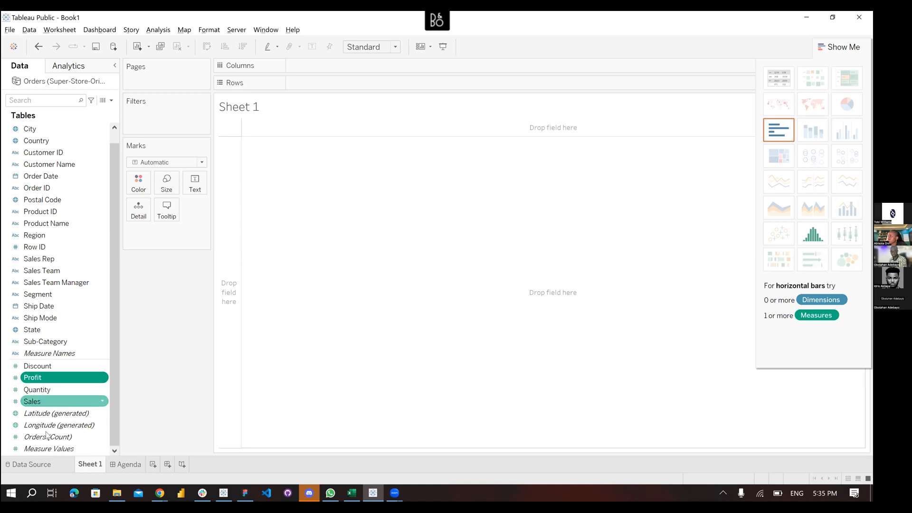
pyautogui.click(52, 401)
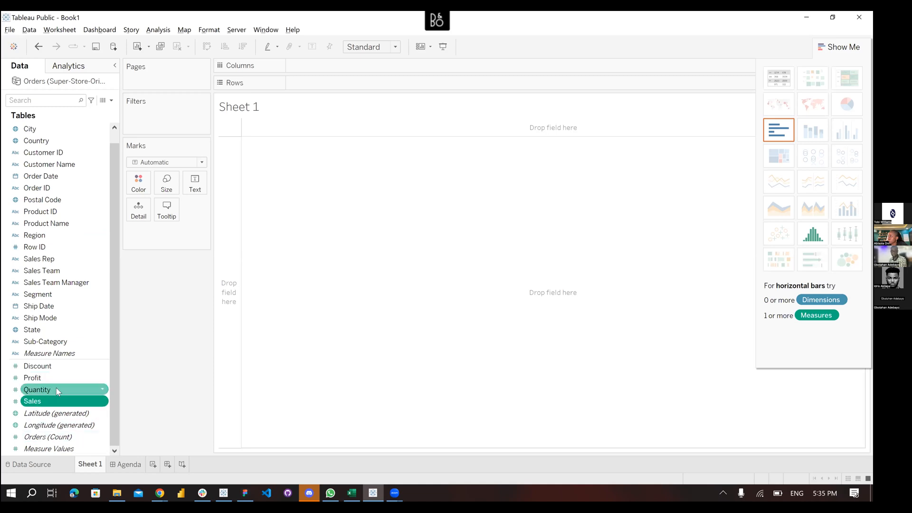
pyautogui.click(56, 388)
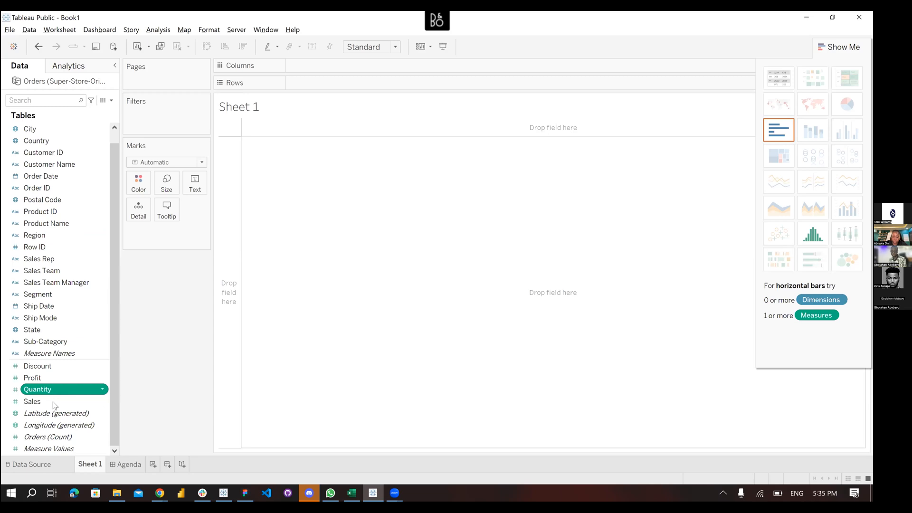
pyautogui.keyDown('ctrl'); pyautogui.click(54, 405); pyautogui.keyUp('ctrl')
pyautogui.click(54, 405)
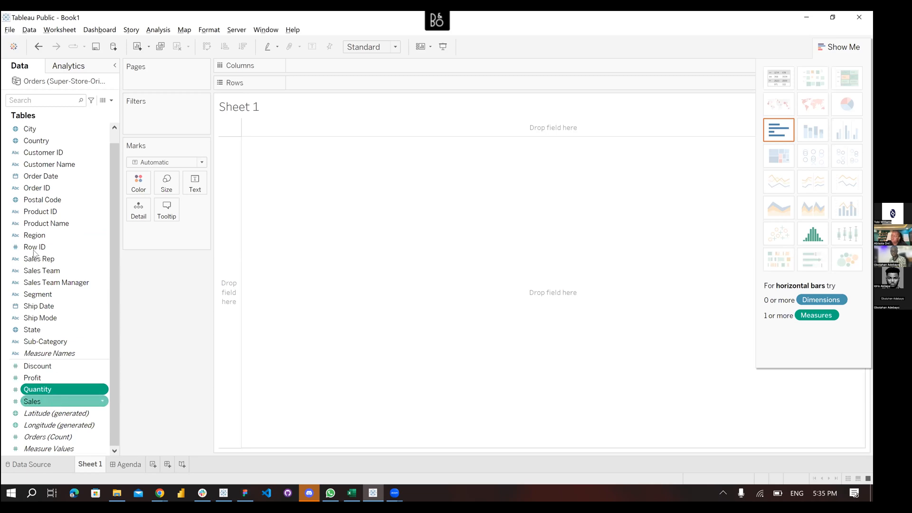
pyautogui.click(55, 238)
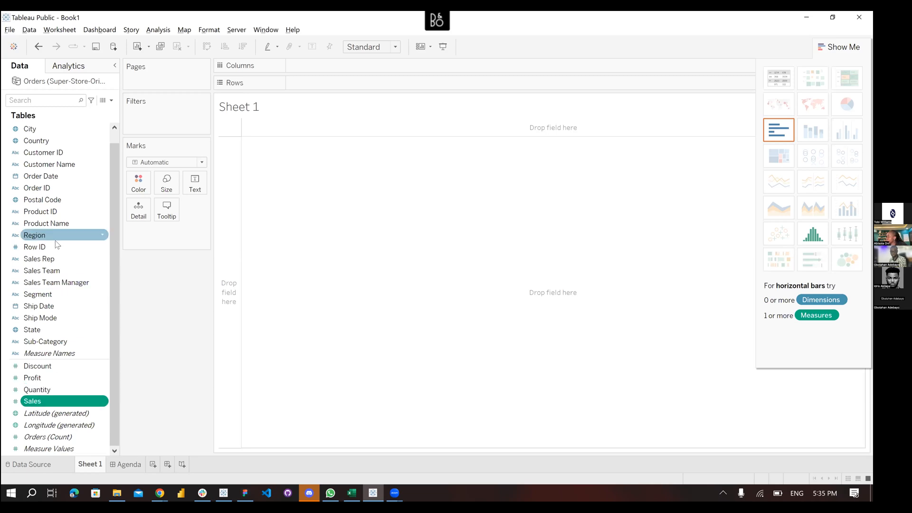
pyautogui.keyDown('ctrl'); pyautogui.click(55, 342); pyautogui.keyUp('ctrl')
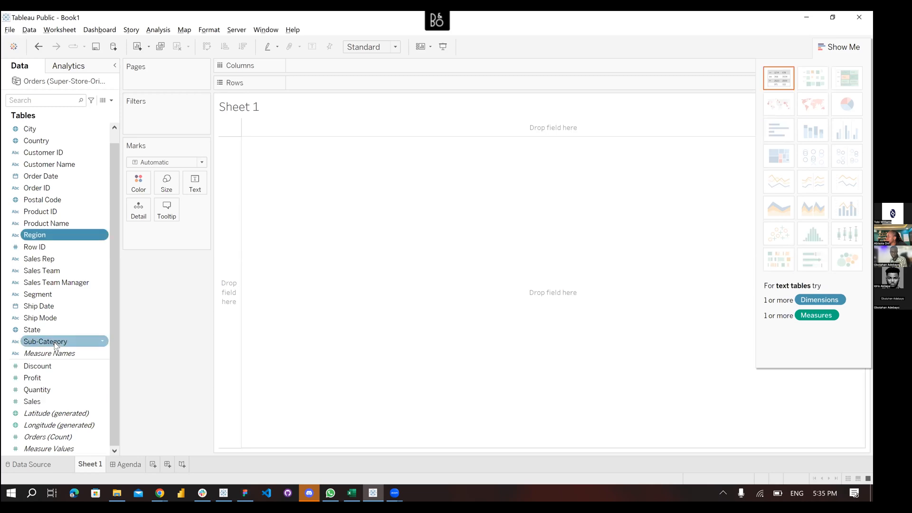
pyautogui.click(56, 246)
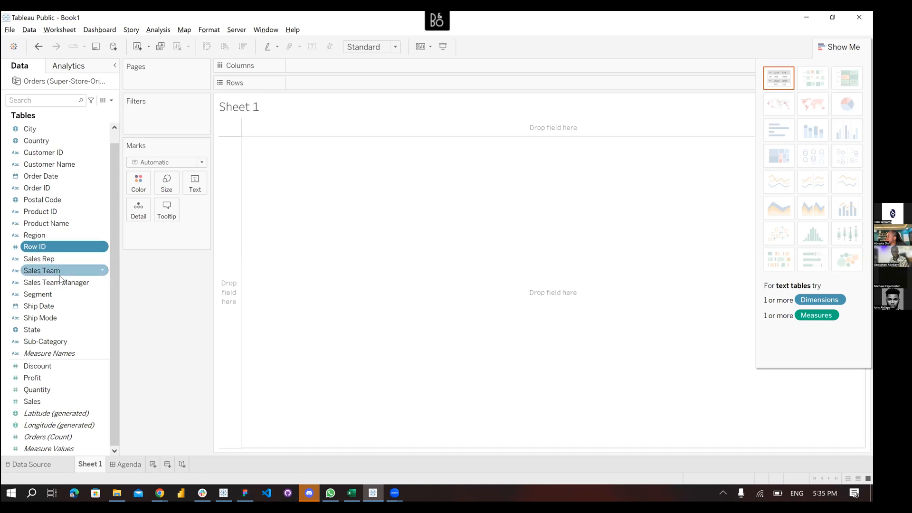
pyautogui.click(50, 366)
pyautogui.click(51, 401)
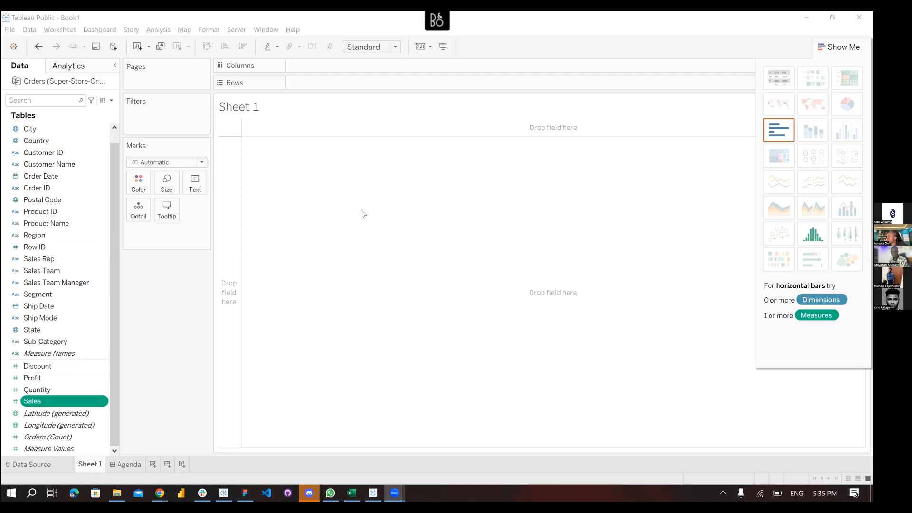
pyautogui.click(710, 81)
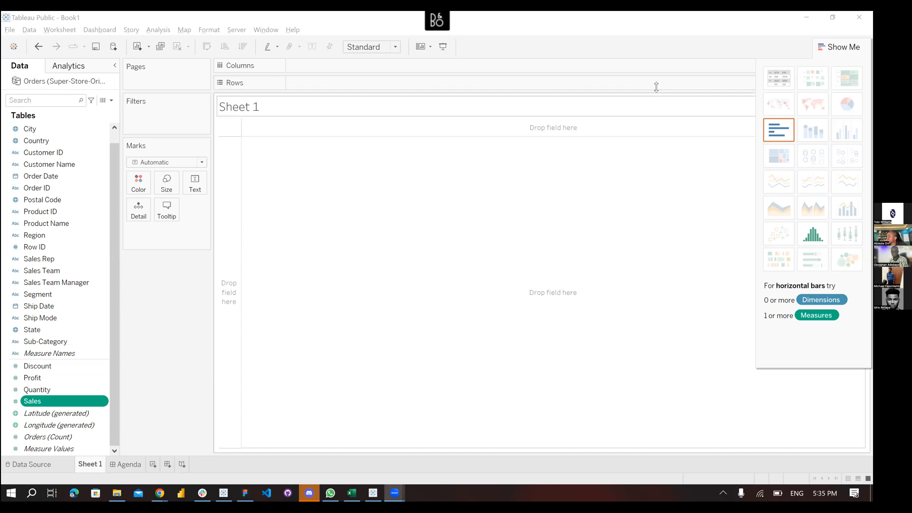
# Drop Sales into the empty view so SUM(Sales) shows the total 2,297,201 as text
pyautogui.moveTo(71, 401); pyautogui.dragTo(363, 196)
pyautogui.moveTo(403, 263); pyautogui.dragTo(326, 163)
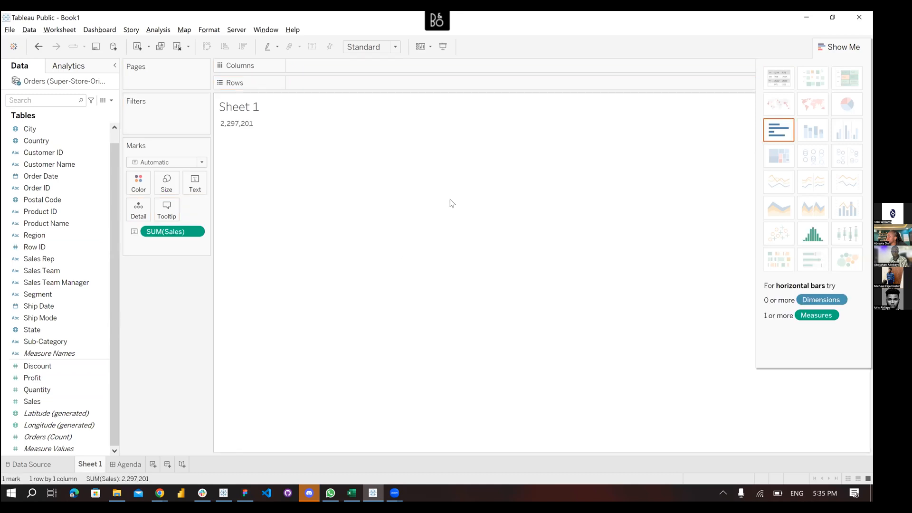
pyautogui.moveTo(221, 122)
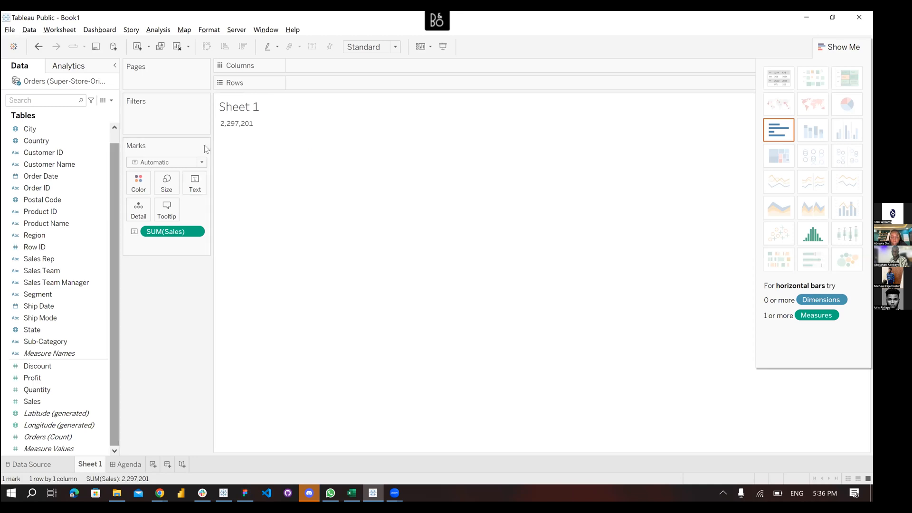
pyautogui.click(179, 232)
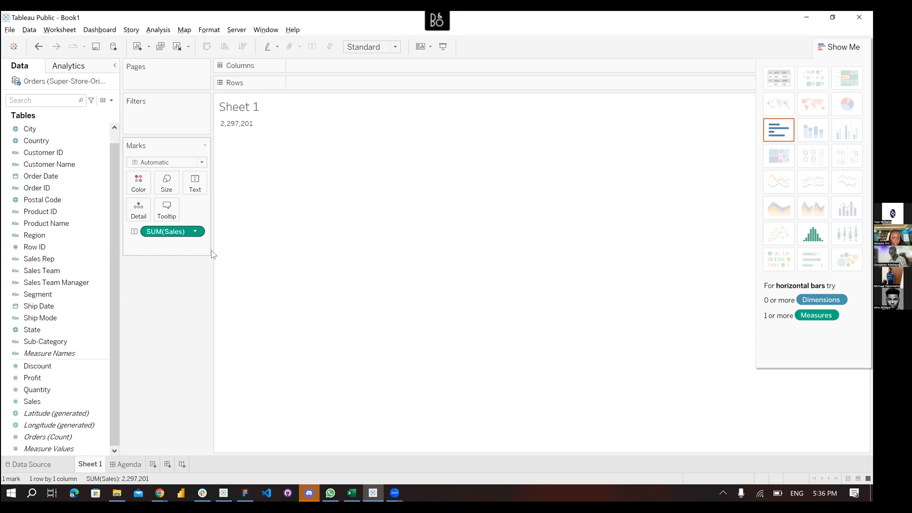
pyautogui.click(222, 243)
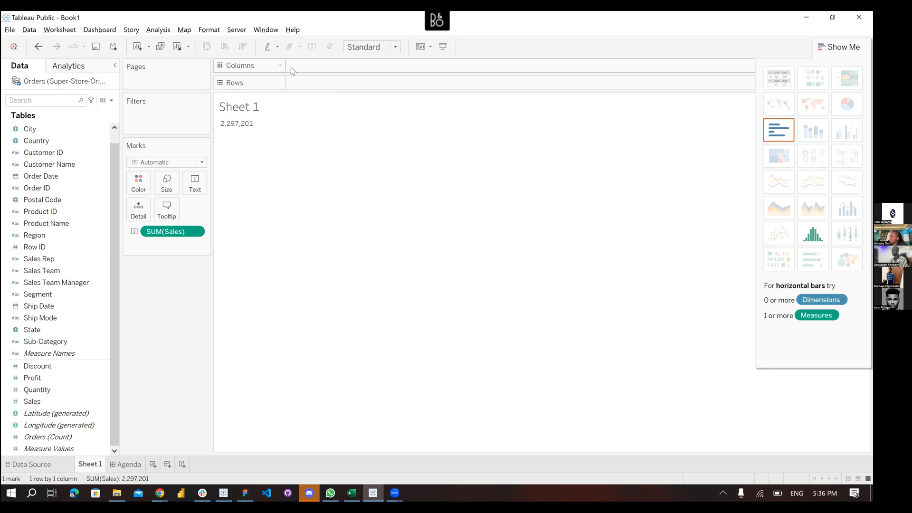
pyautogui.click(36, 188)
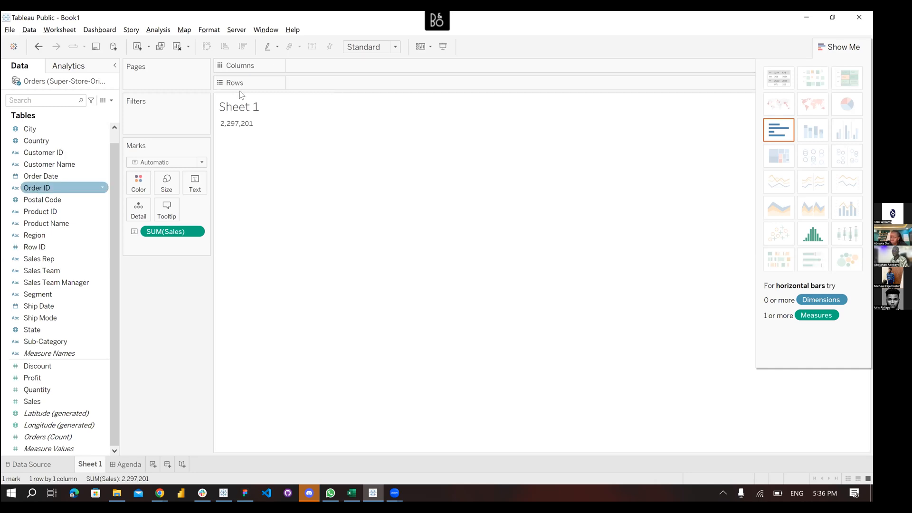
pyautogui.click(320, 70)
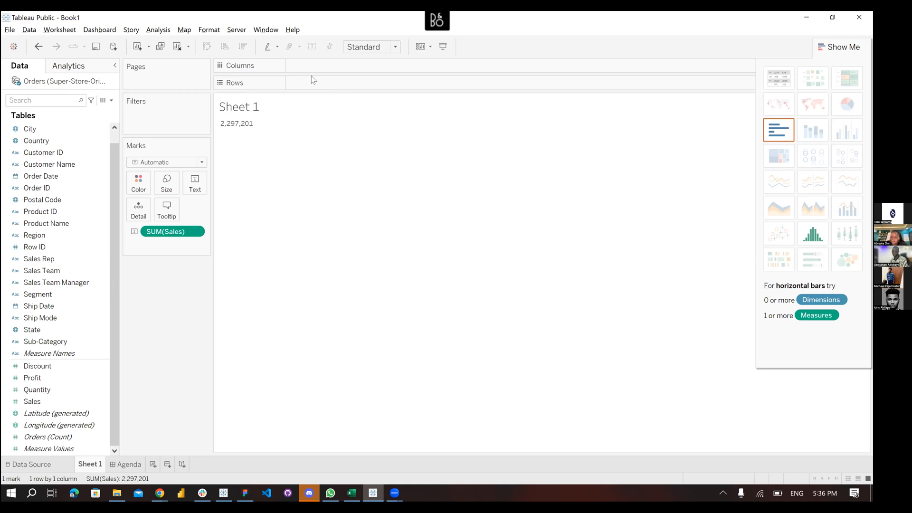
pyautogui.click(150, 237)
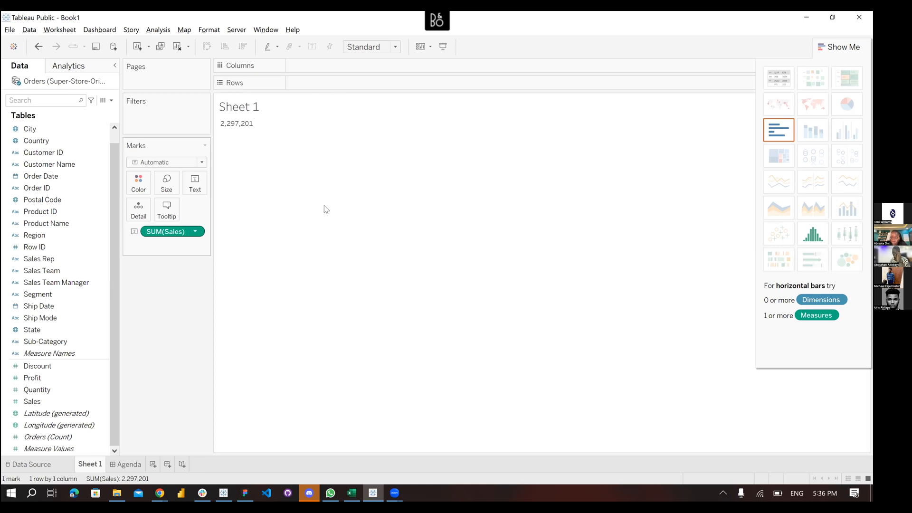
pyautogui.click(394, 224)
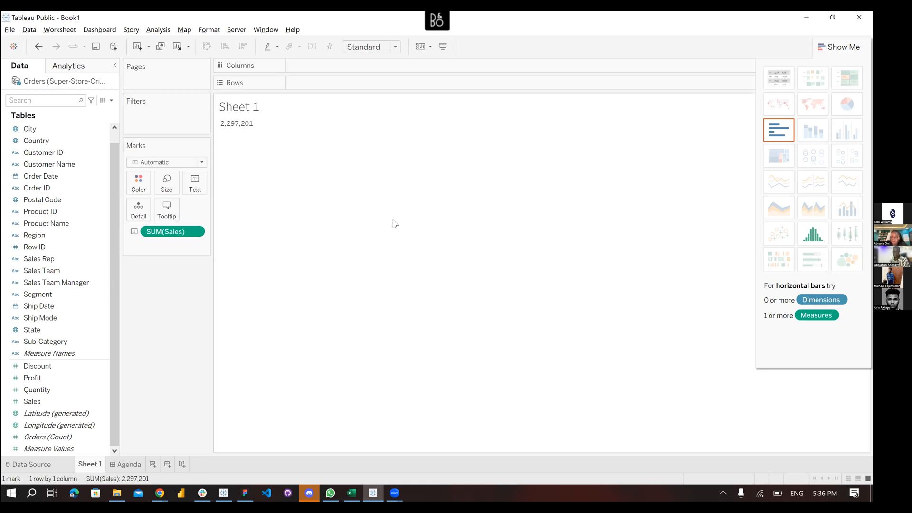
pyautogui.click(167, 233)
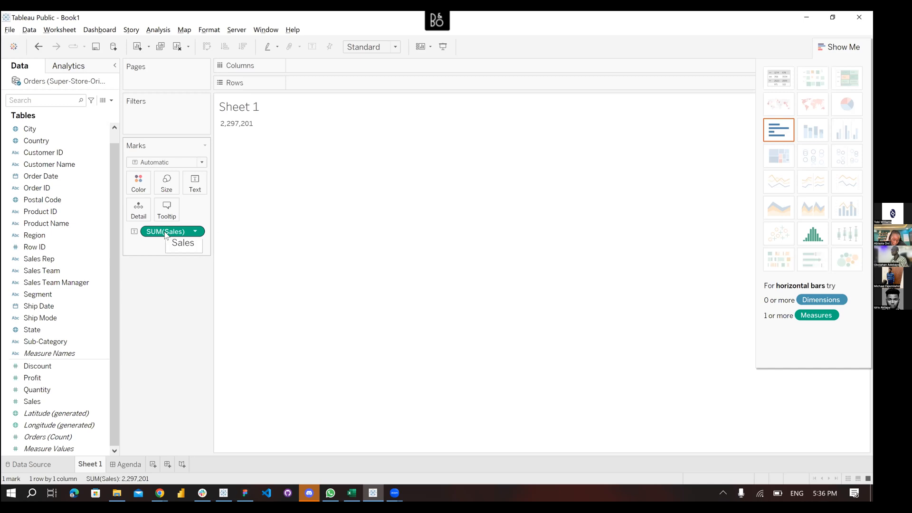
pyautogui.moveTo(165, 235); pyautogui.dragTo(315, 84)
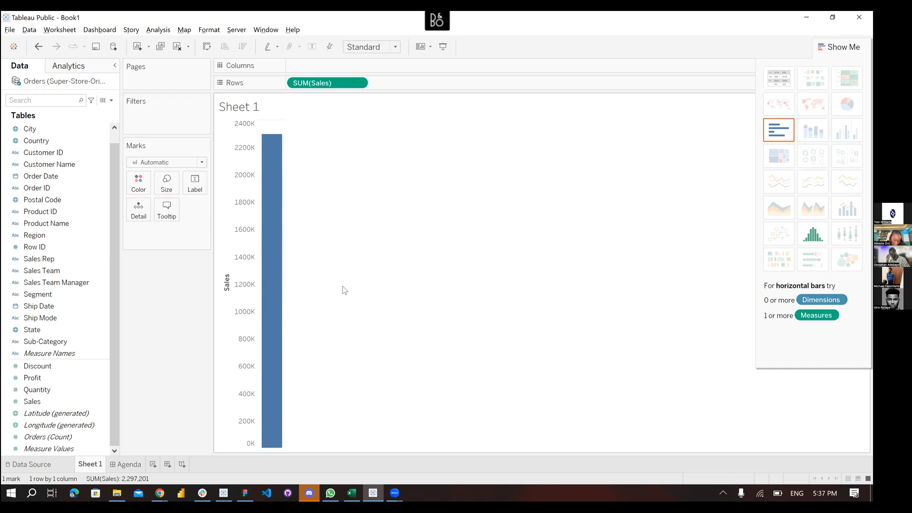
pyautogui.moveTo(270, 142)
pyautogui.moveTo(275, 282)
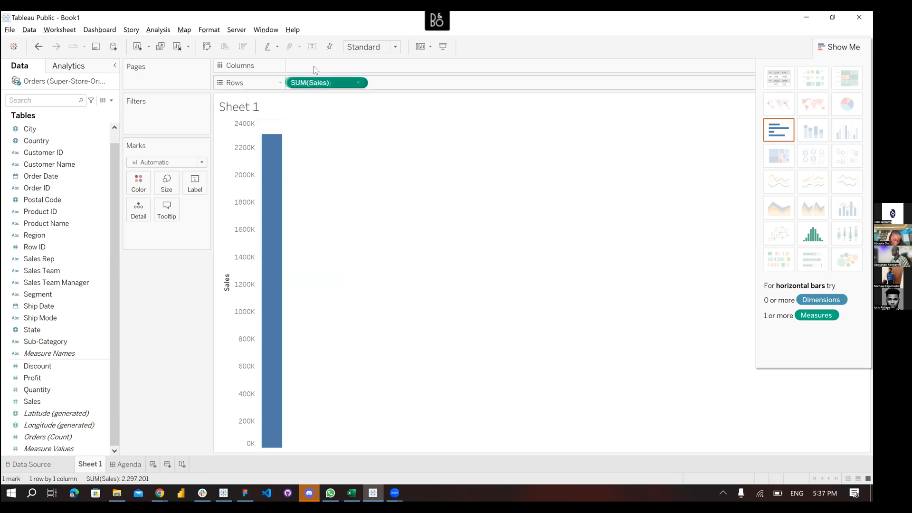
pyautogui.hotkey('ctrl', 'w')
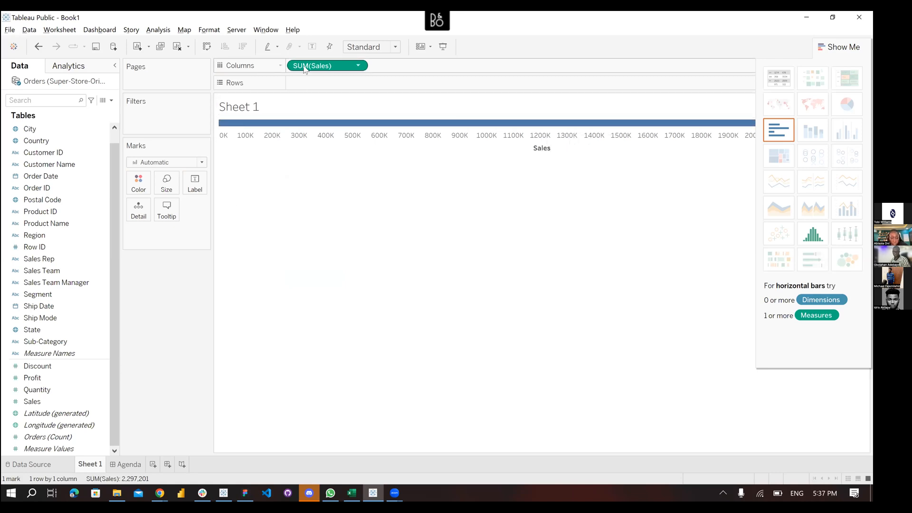
pyautogui.moveTo(305, 67); pyautogui.dragTo(440, 232)
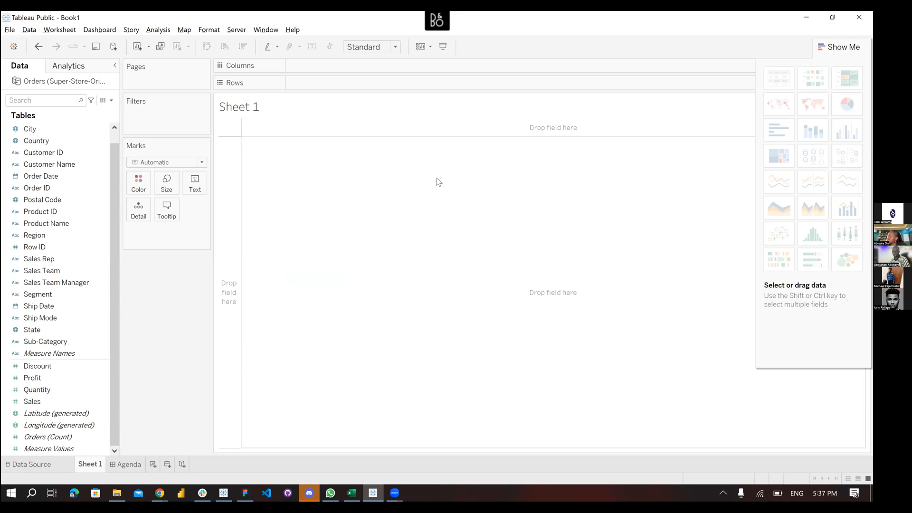
pyautogui.click(39, 47)
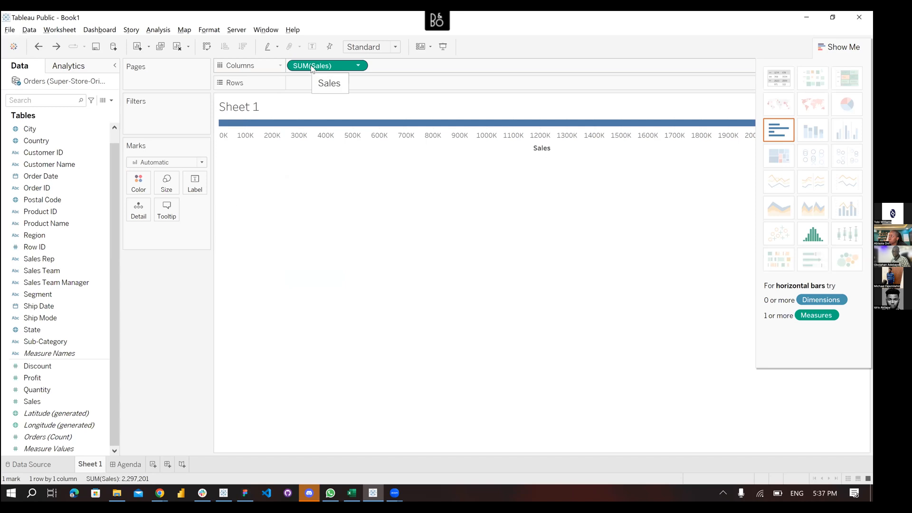
pyautogui.moveTo(197, 183); pyautogui.dragTo(195, 183)
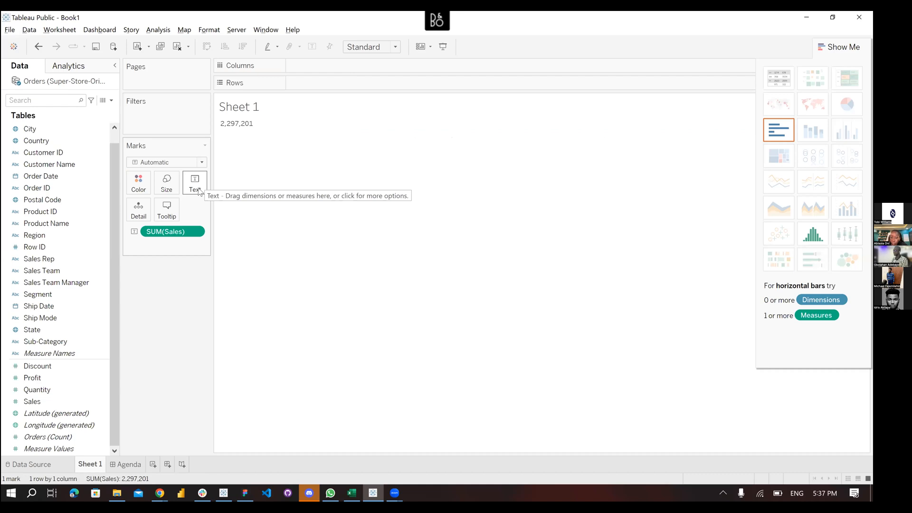
# Format SUM(Sales) as standard currency using the Nigerian Fulah locale
pyautogui.click(196, 232)
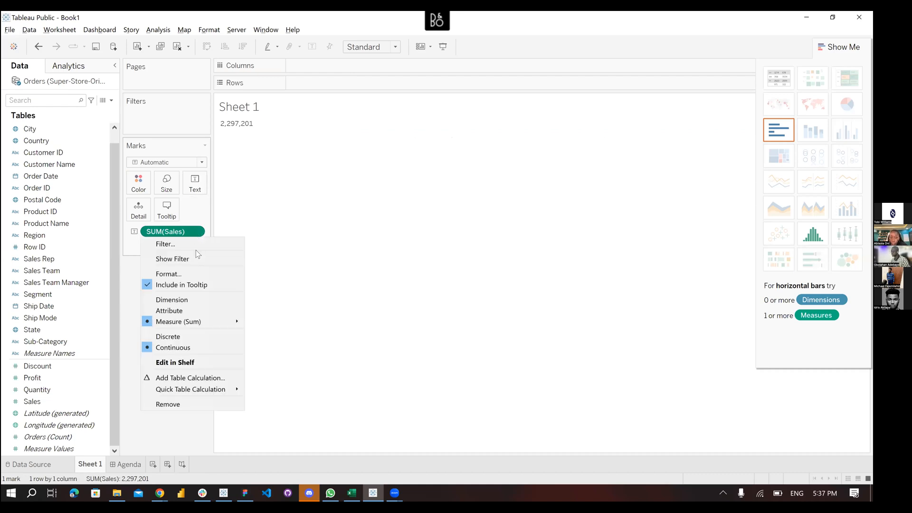
pyautogui.click(177, 275)
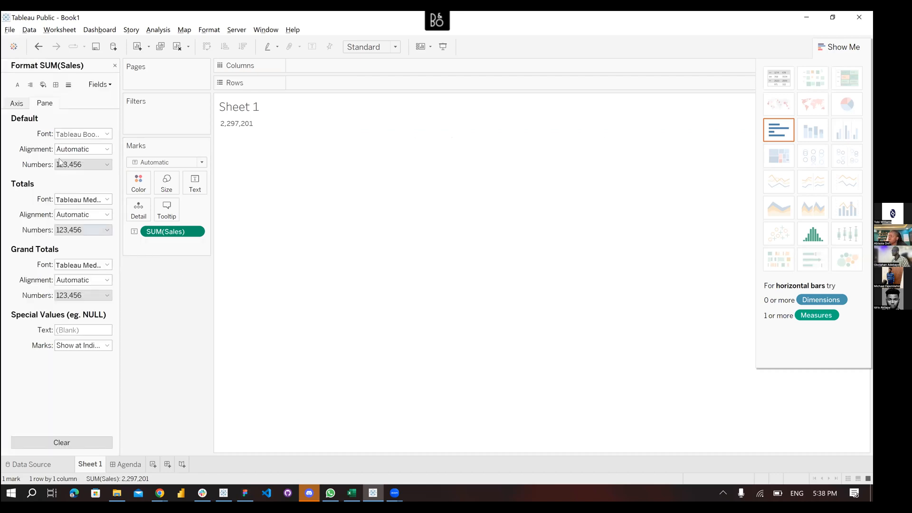
pyautogui.click(68, 166)
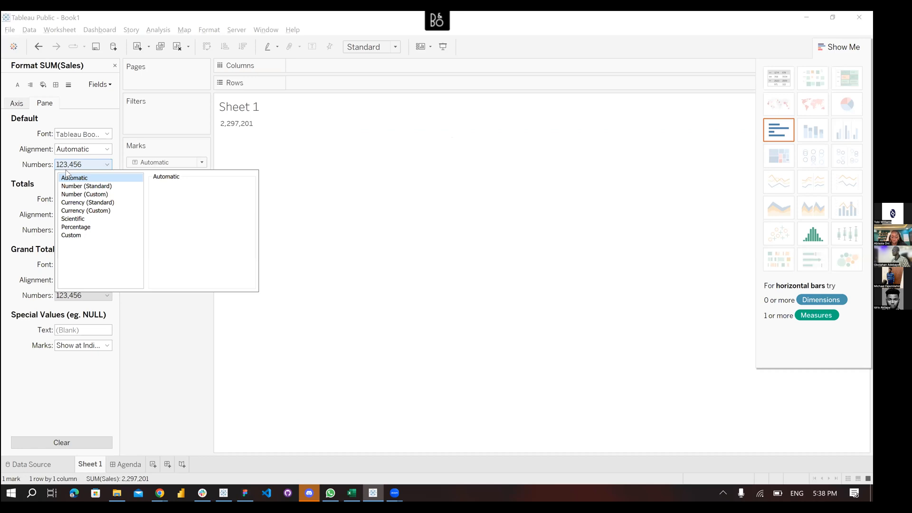
pyautogui.click(81, 203)
pyautogui.click(215, 197)
pyautogui.write('niger')
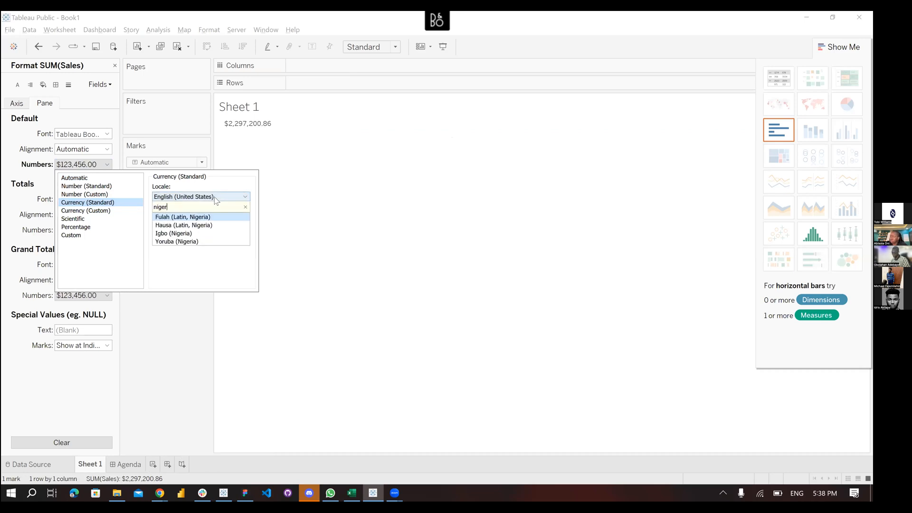
pyautogui.click(203, 216)
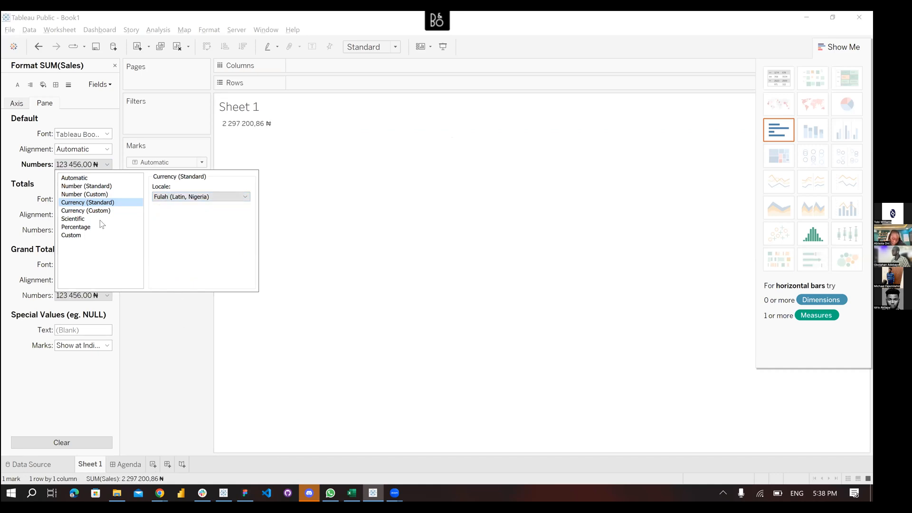
# Switch to Currency (Custom) and move the ₦ sign from suffix to prefix, giving ₦2,297,200.86
pyautogui.click(91, 196)
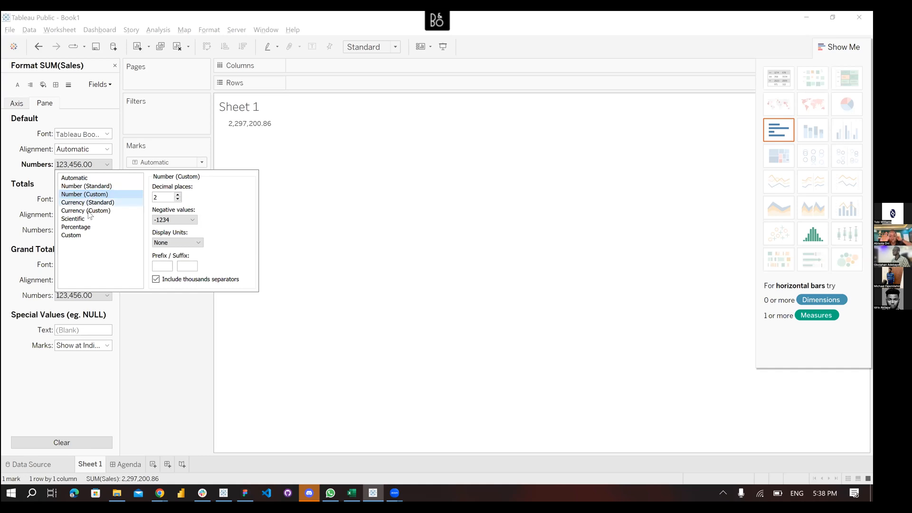
pyautogui.click(90, 211)
pyautogui.doubleClick(183, 266)
pyautogui.hotkey('ctrl', 'c')
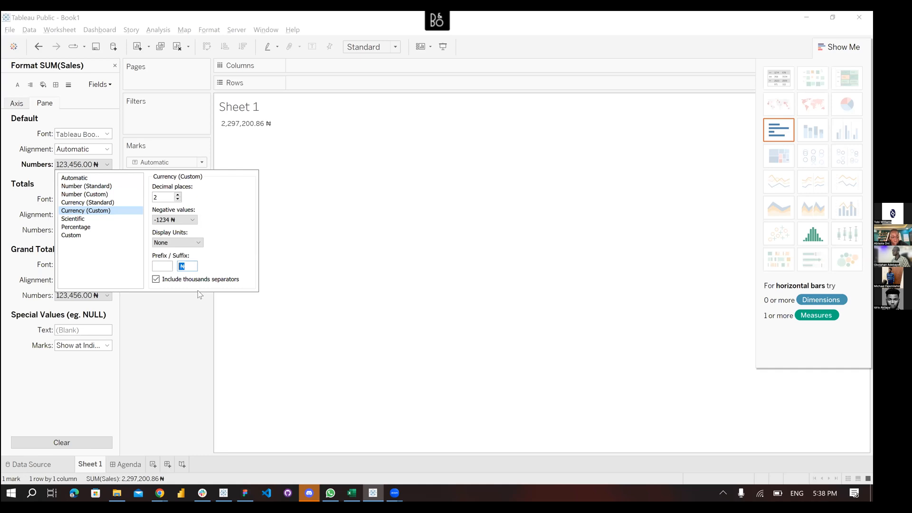
pyautogui.press('BackSpace')
pyautogui.click(162, 266)
pyautogui.hotkey('ctrl', 'v')
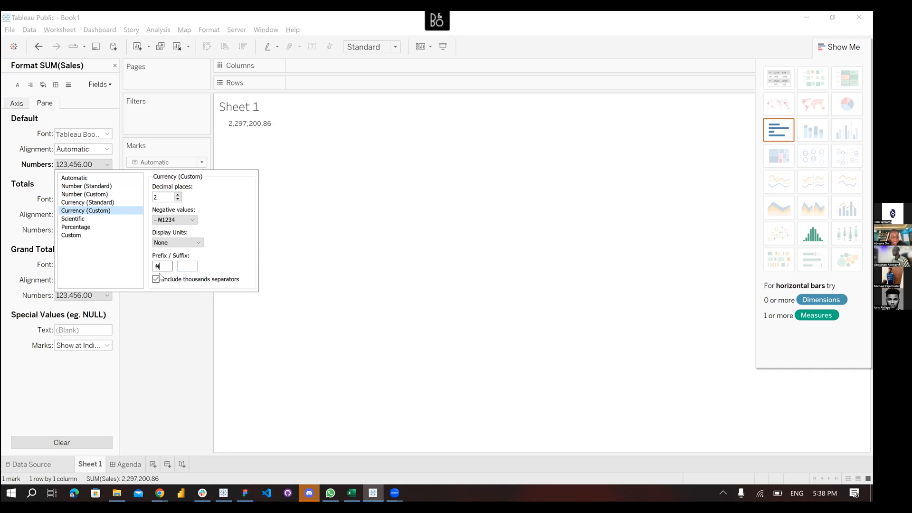
pyautogui.click(168, 315)
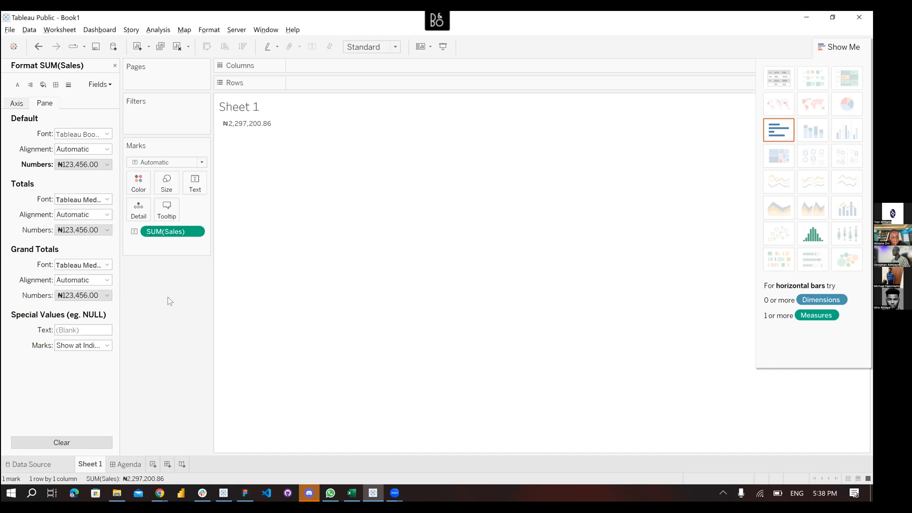
# Try a custom number format with Millions display units and a ₦ prefix
pyautogui.click(108, 166)
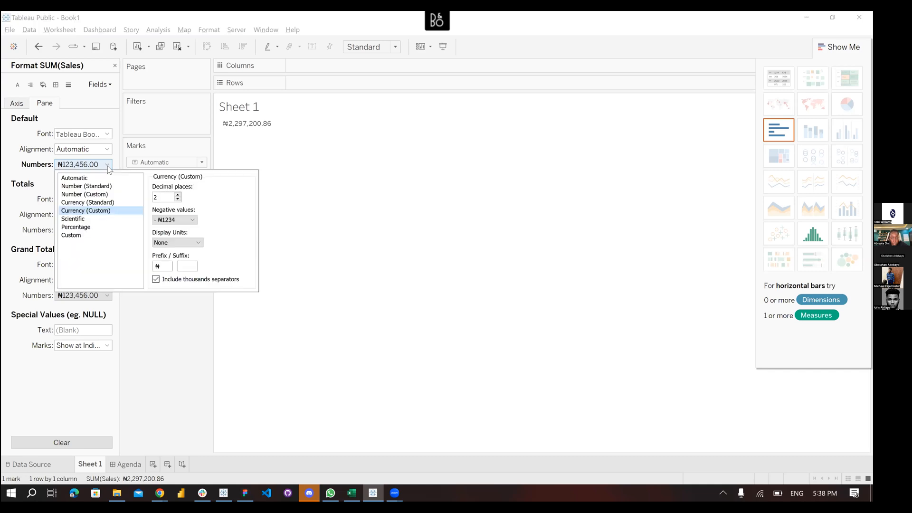
pyautogui.click(95, 195)
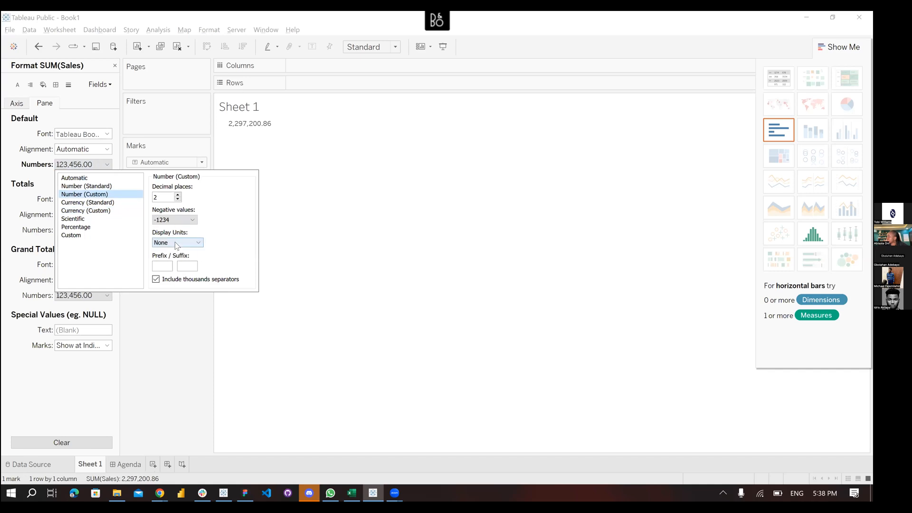
pyautogui.click(175, 241)
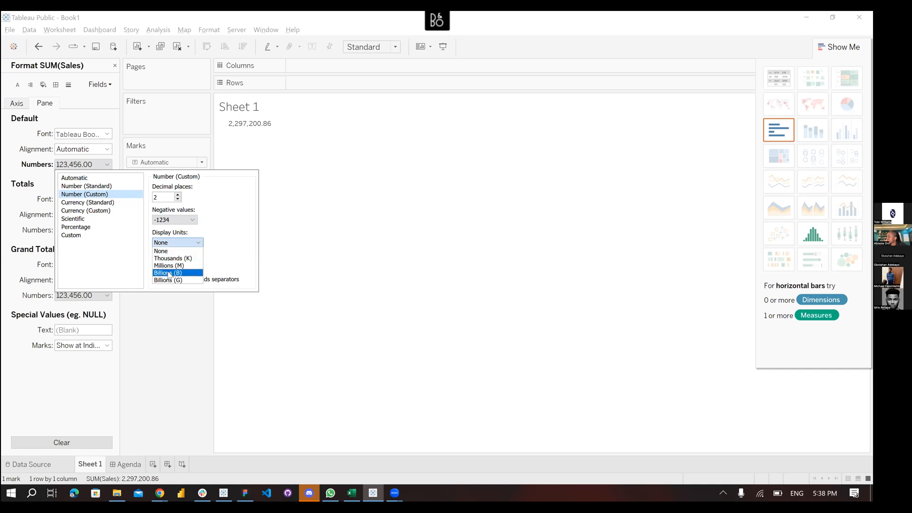
pyautogui.click(170, 265)
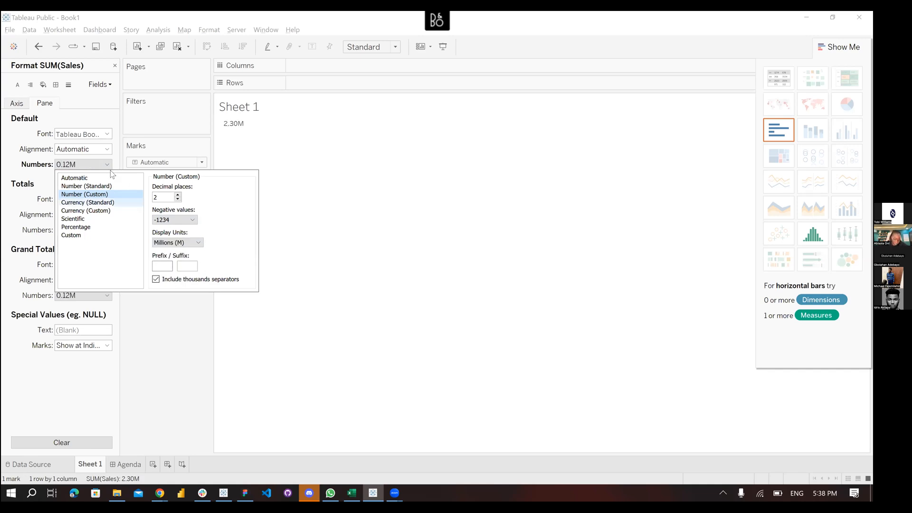
pyautogui.click(164, 266)
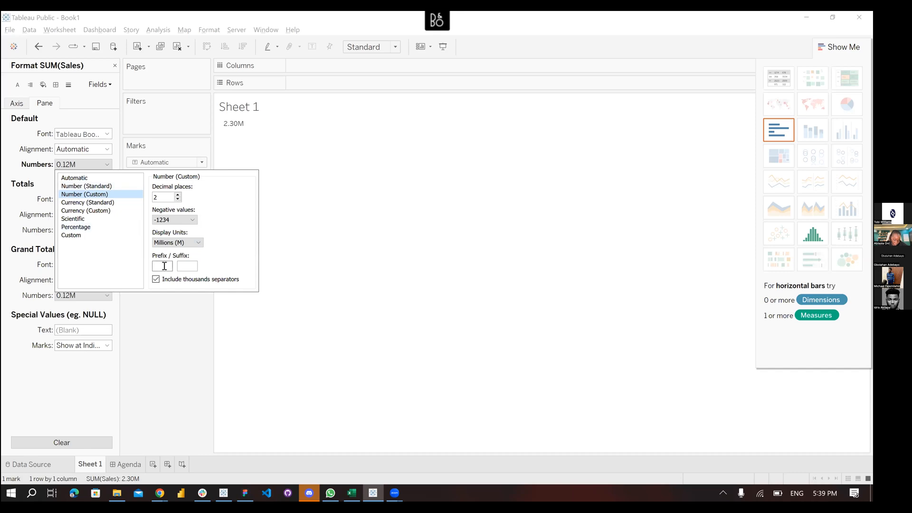
pyautogui.write('₦')
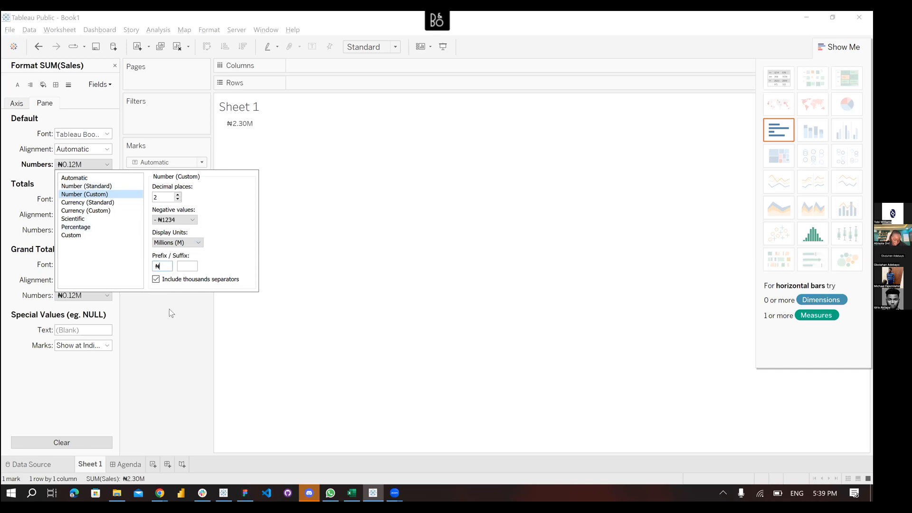
pyautogui.click(35, 165)
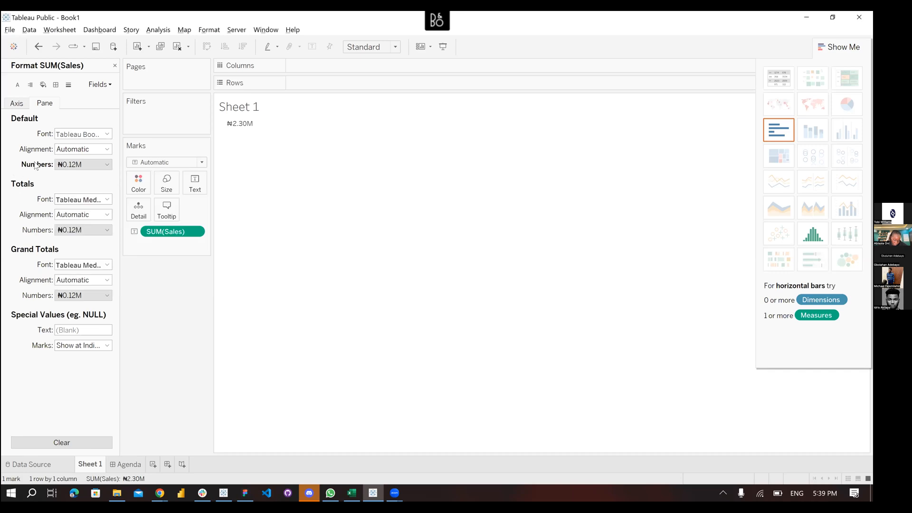
# Use Currency (Custom), replace the $ prefix with ₦, and set Millions (M) units
pyautogui.click(84, 164)
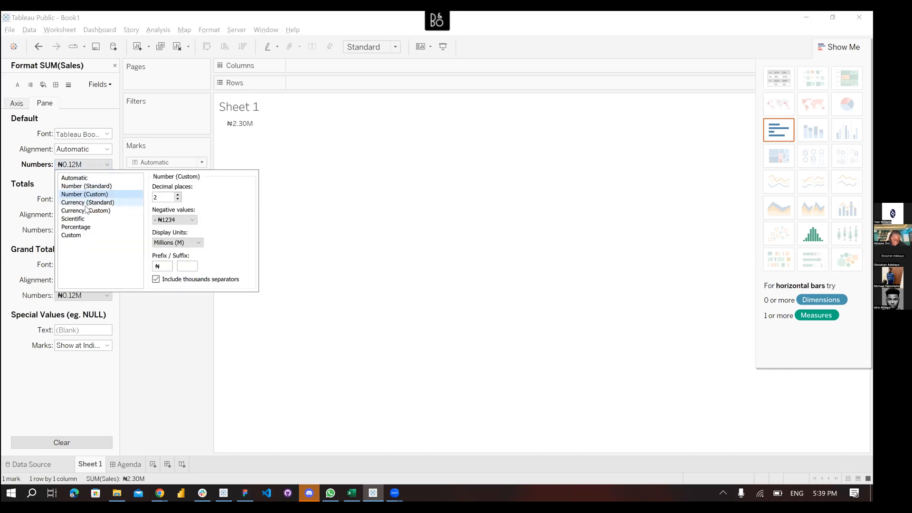
pyautogui.click(83, 212)
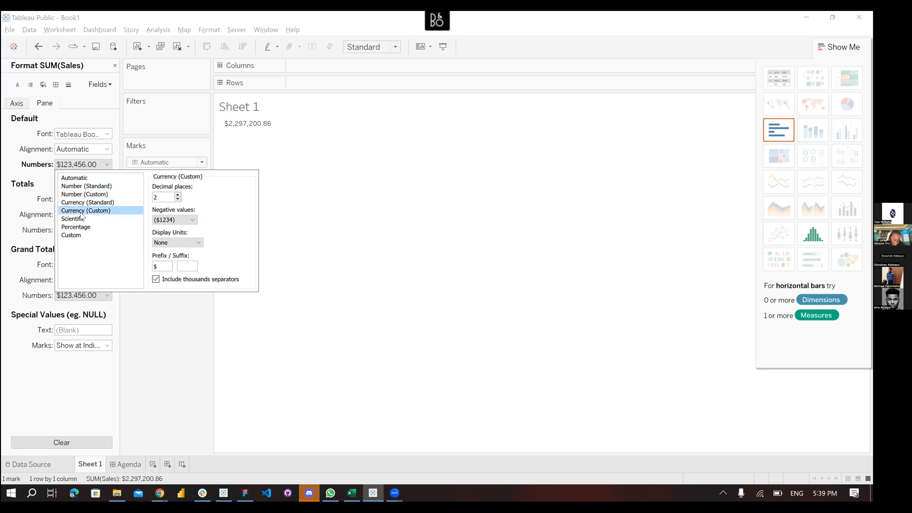
pyautogui.click(159, 266)
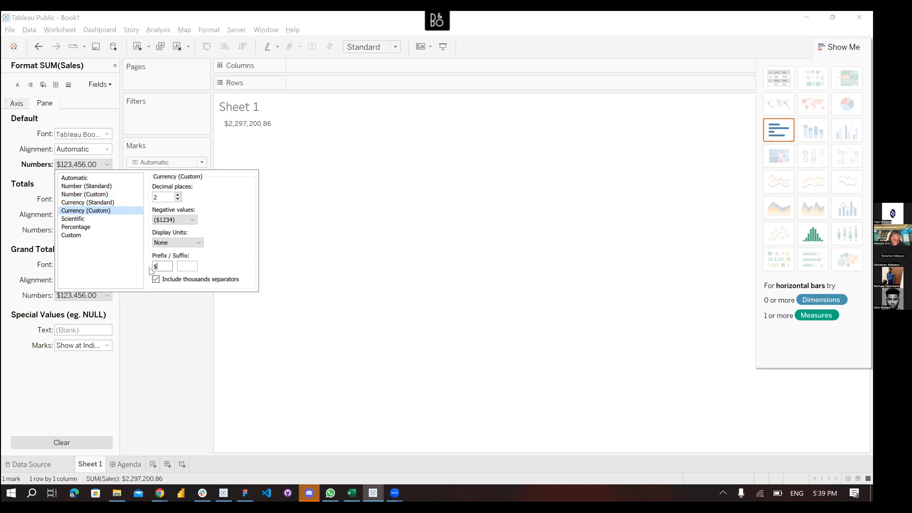
pyautogui.moveTo(159, 266); pyautogui.dragTo(151, 267)
pyautogui.hotkey('ctrl', 'v')
pyautogui.click(177, 242)
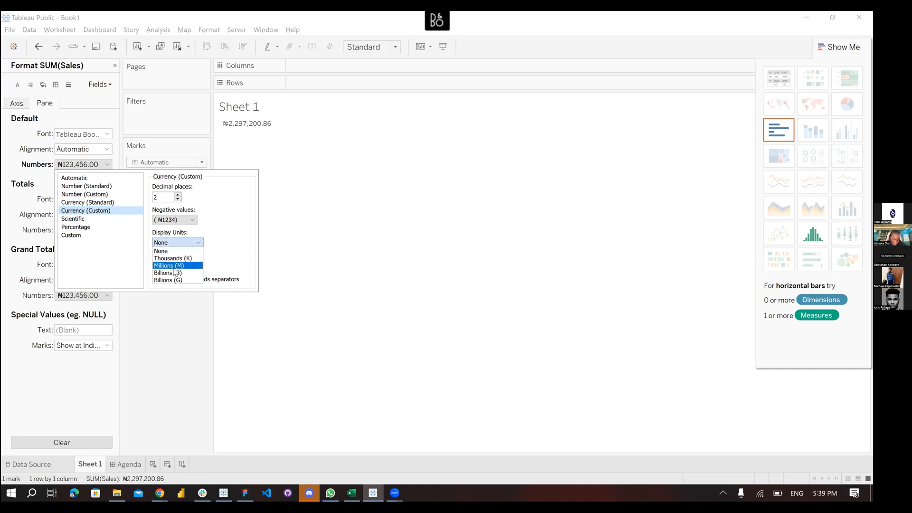
pyautogui.click(173, 265)
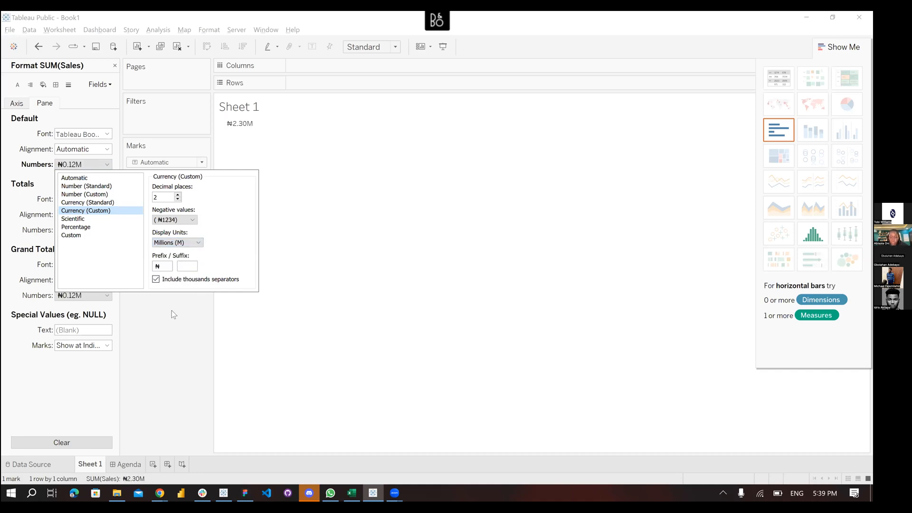
pyautogui.click(172, 309)
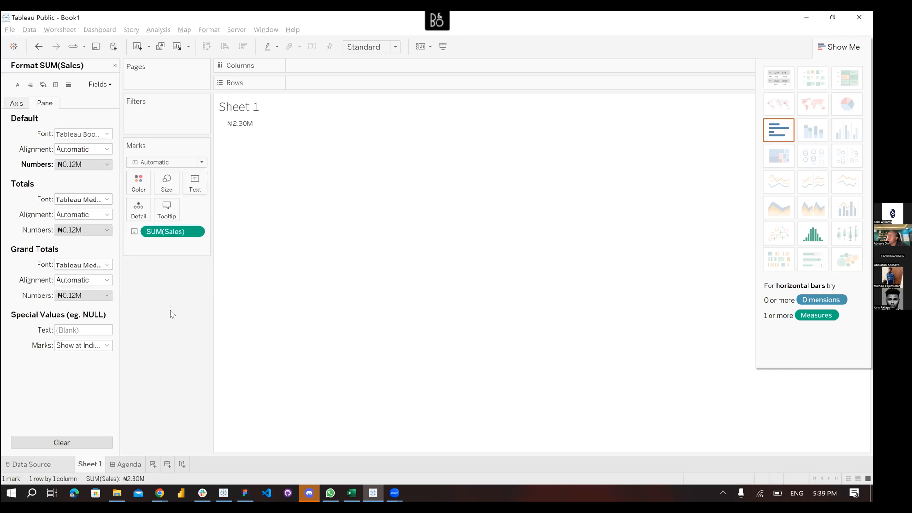
# Set the ₦2.30M sales label font size to 48 in the Edit Label dialog
pyautogui.click(194, 184)
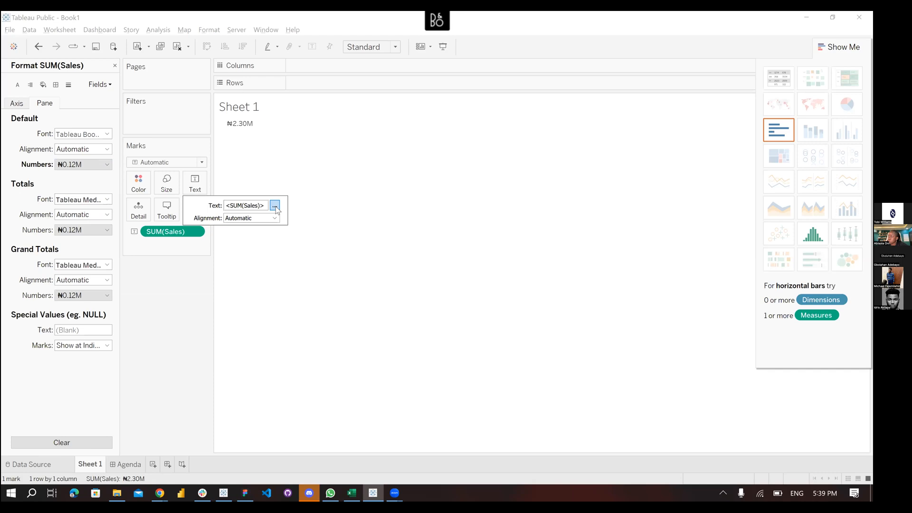
pyautogui.click(243, 128)
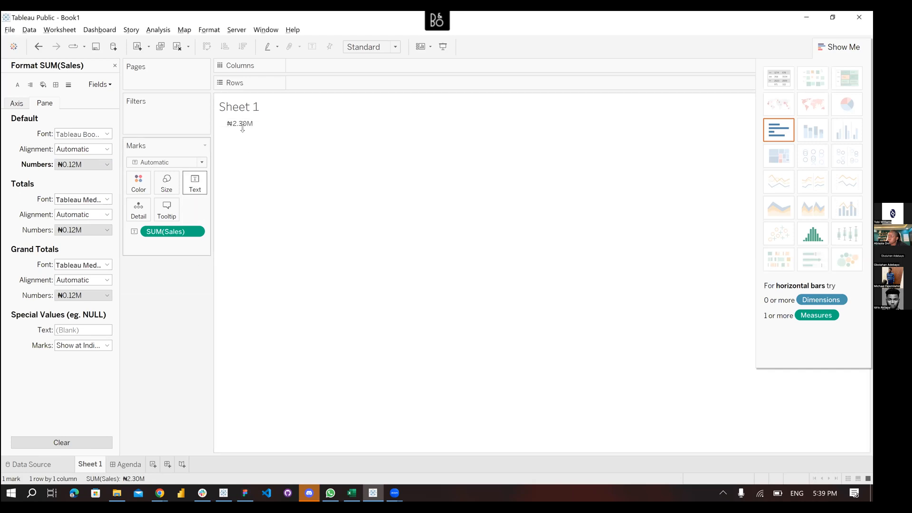
pyautogui.click(200, 186)
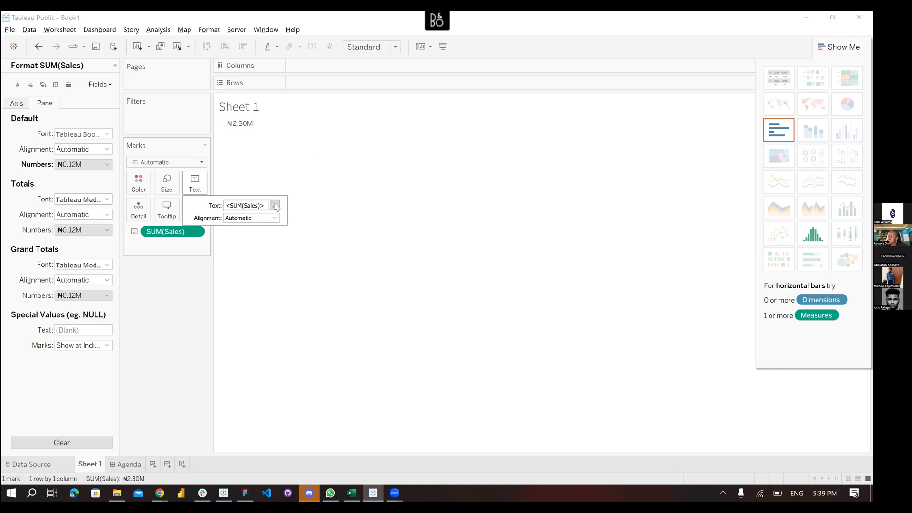
pyautogui.click(199, 187)
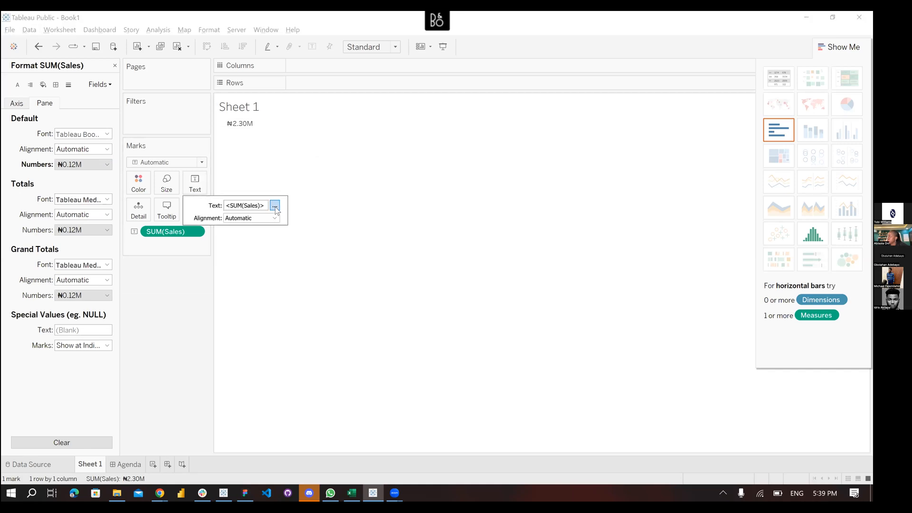
pyautogui.click(274, 206)
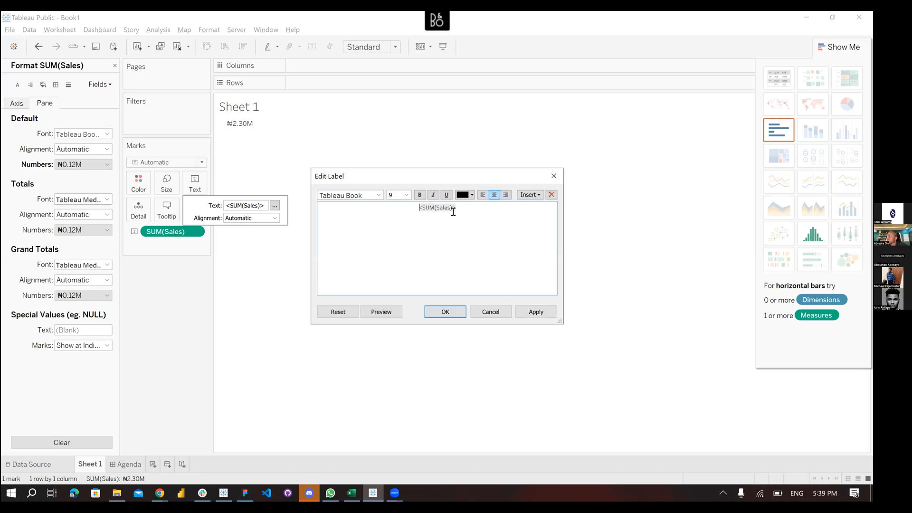
pyautogui.click(407, 195)
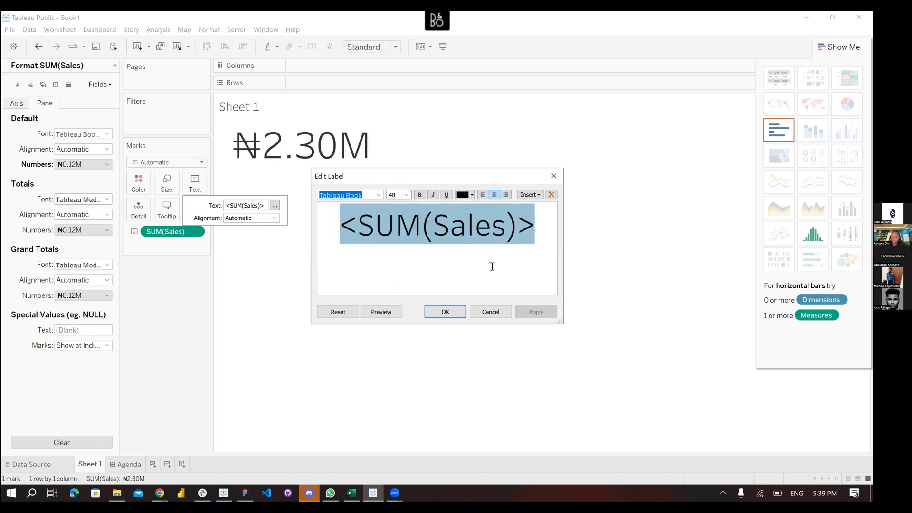
pyautogui.click(453, 310)
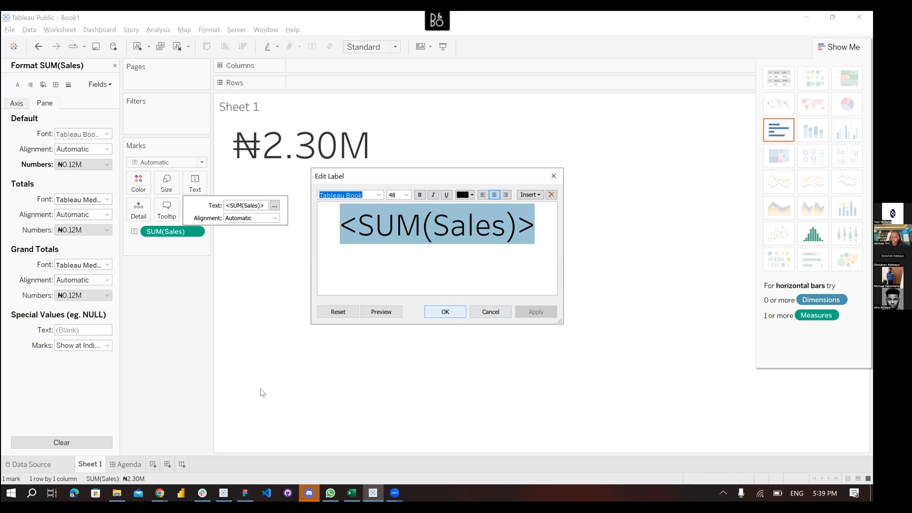
# Rename the Sheet 1 worksheet to 'Total sales'
pyautogui.doubleClick(81, 464)
pyautogui.write('Tot')
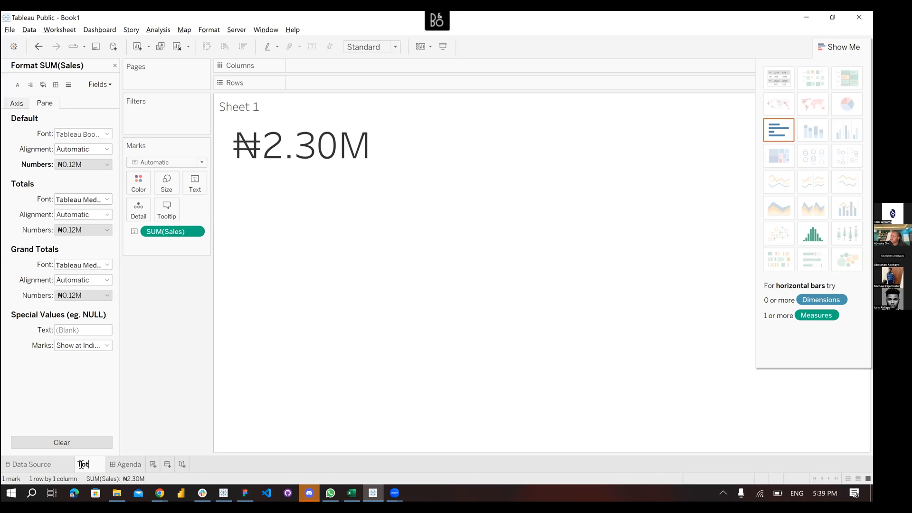
pyautogui.write('al sales')
pyautogui.press('Return')
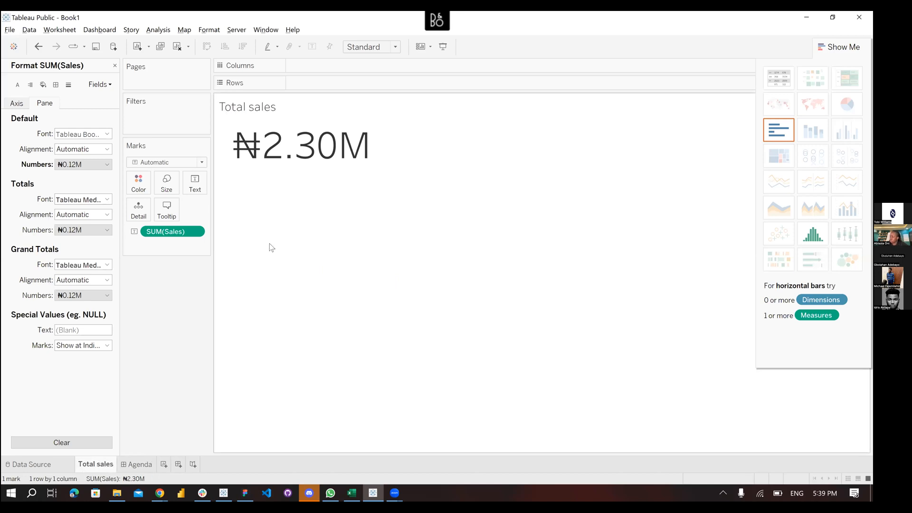
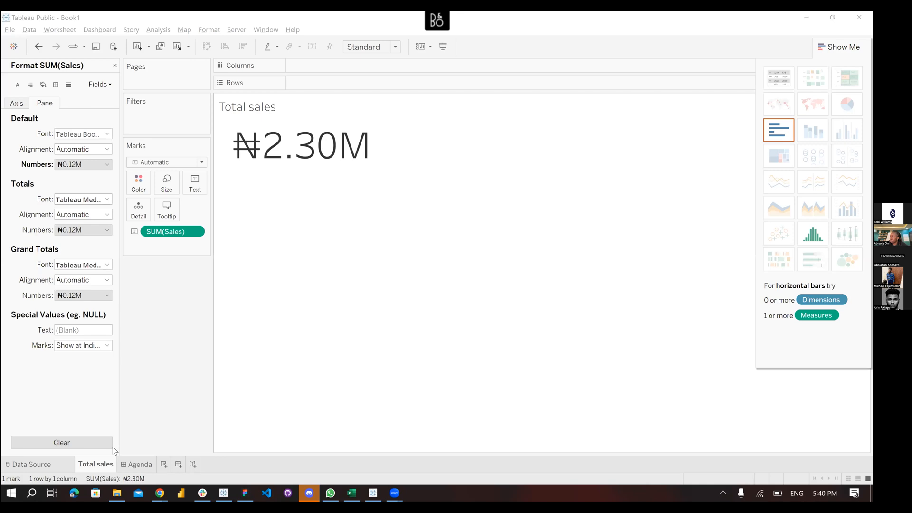
# Duplicate the Total sales sheet as Total sales (2) and return to the Data pane's field list
pyautogui.rightClick(96, 465)
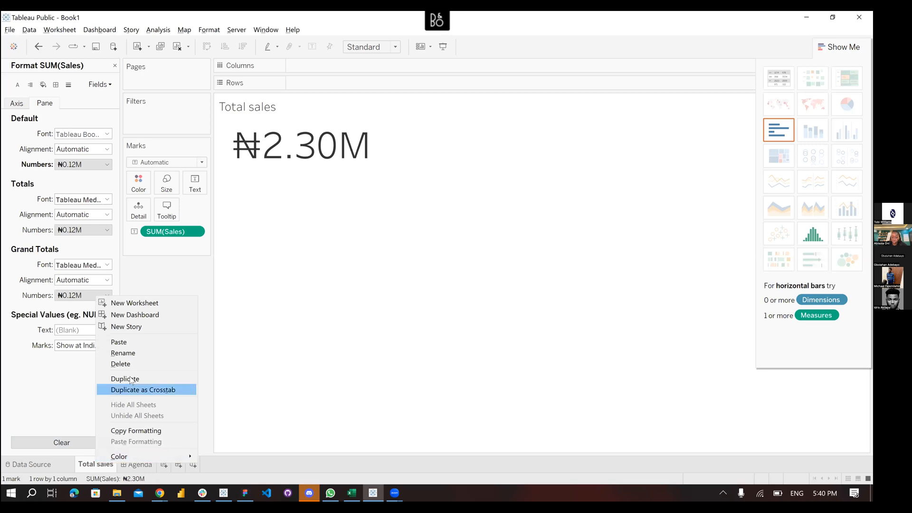
pyautogui.click(131, 381)
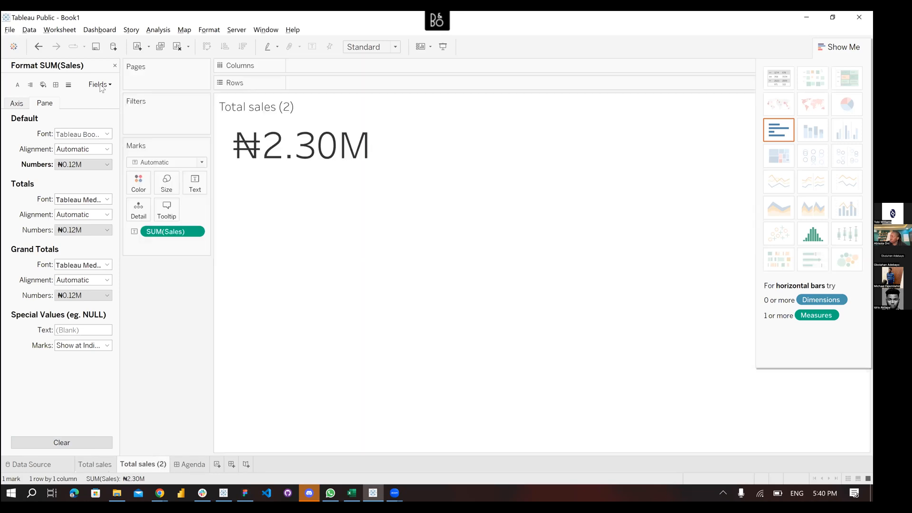
pyautogui.click(115, 65)
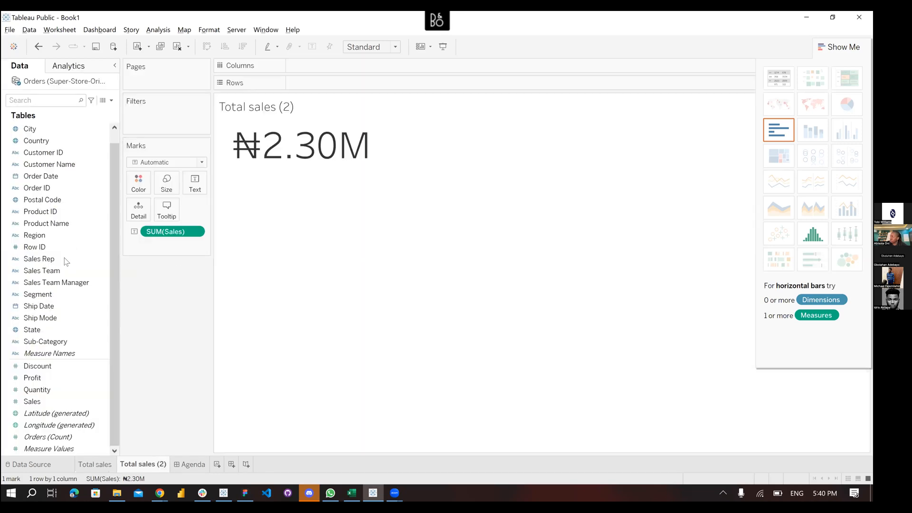
pyautogui.click(50, 247)
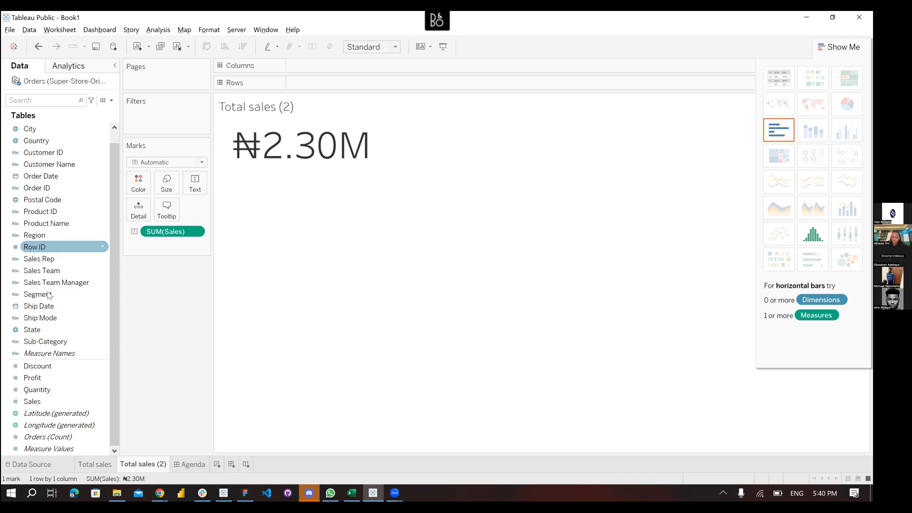
pyautogui.click(42, 176)
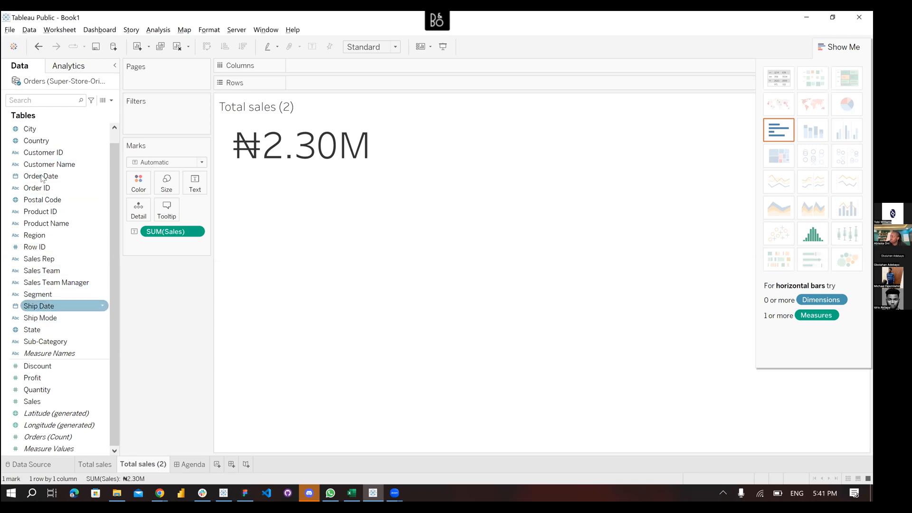
pyautogui.click(42, 177)
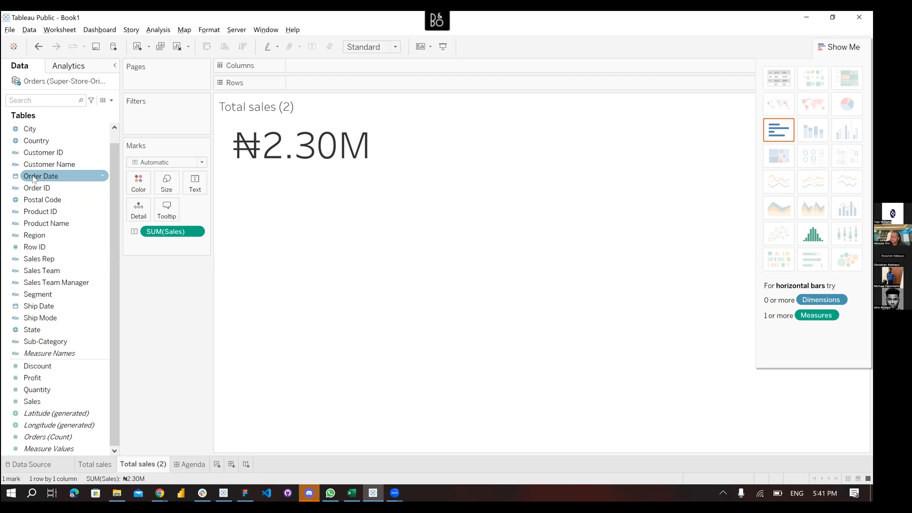
# Add Order Date to Rows, splitting sales by year: ₦0.48M, ₦0.47M, ₦0.61M, ₦0.73M for 2014–2017
pyautogui.moveTo(33, 180); pyautogui.dragTo(296, 84)
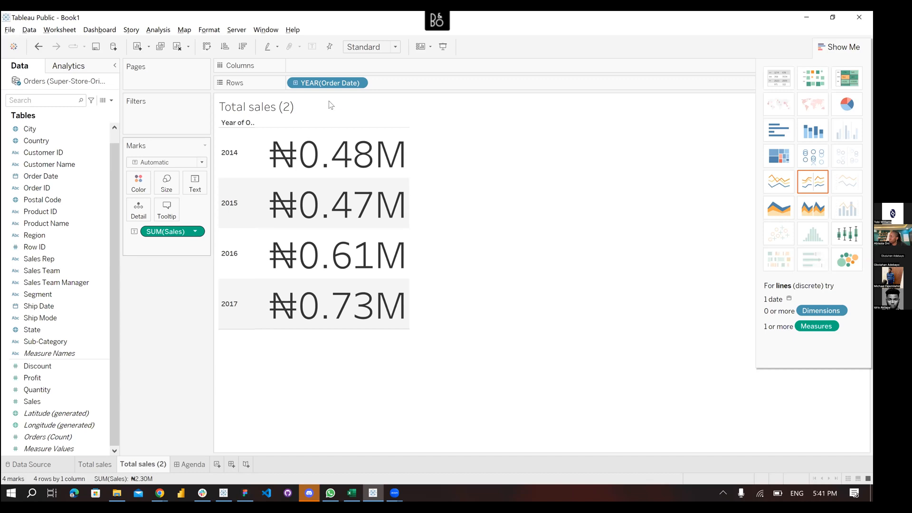
# Move YEAR(Order Date) from Rows to Columns so the yearly totals run across the view
pyautogui.moveTo(318, 86); pyautogui.dragTo(317, 67)
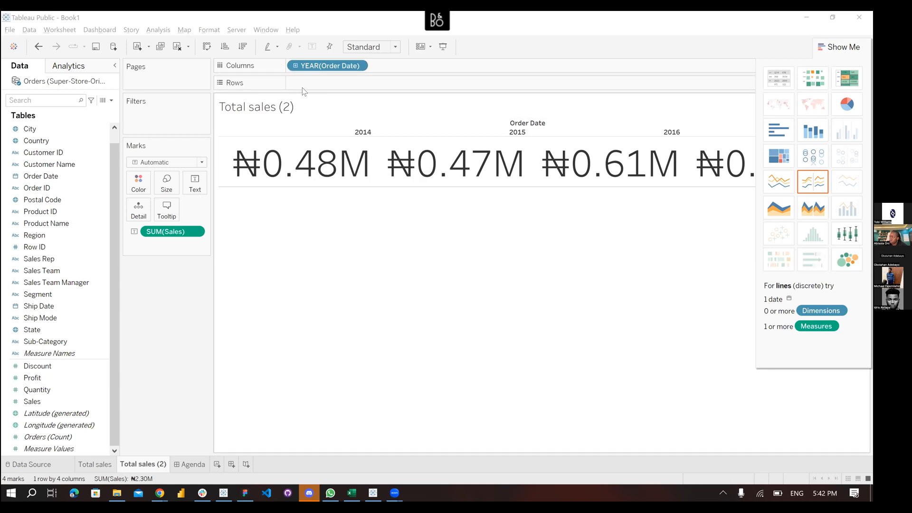
pyautogui.click(358, 67)
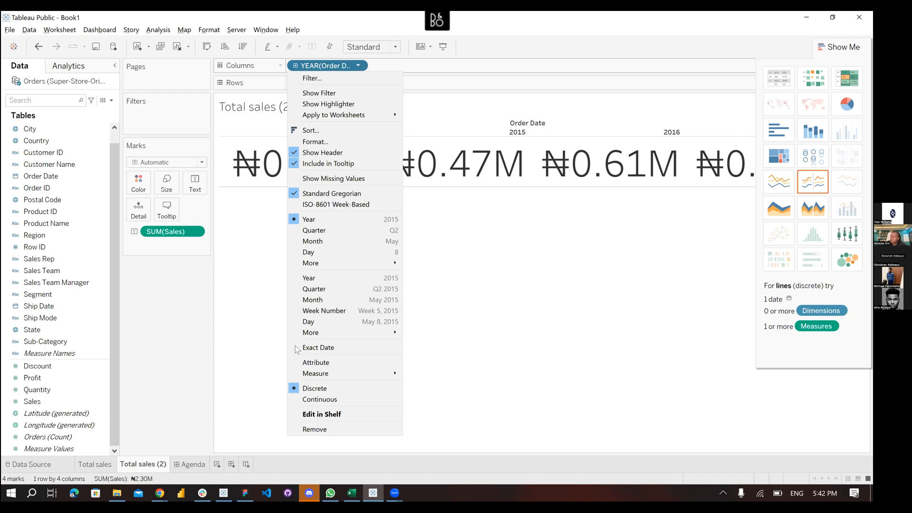
# Make YEAR(Order Date) continuous, giving a Year of Order Date axis starting from 2013
pyautogui.click(342, 399)
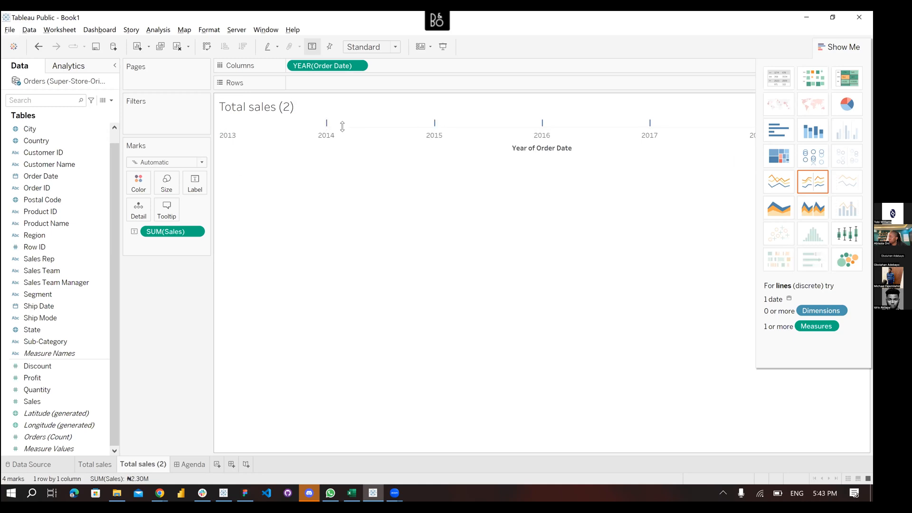
pyautogui.moveTo(434, 125)
pyautogui.moveTo(539, 127)
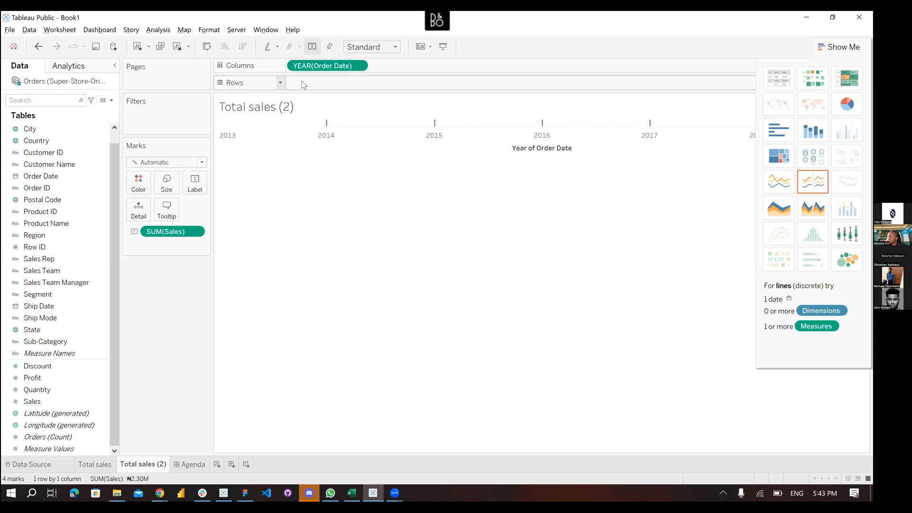
# Put SUM(Sales) on Rows to draw a yearly sales line rising to about 730K in 2017
pyautogui.moveTo(167, 233); pyautogui.dragTo(318, 84)
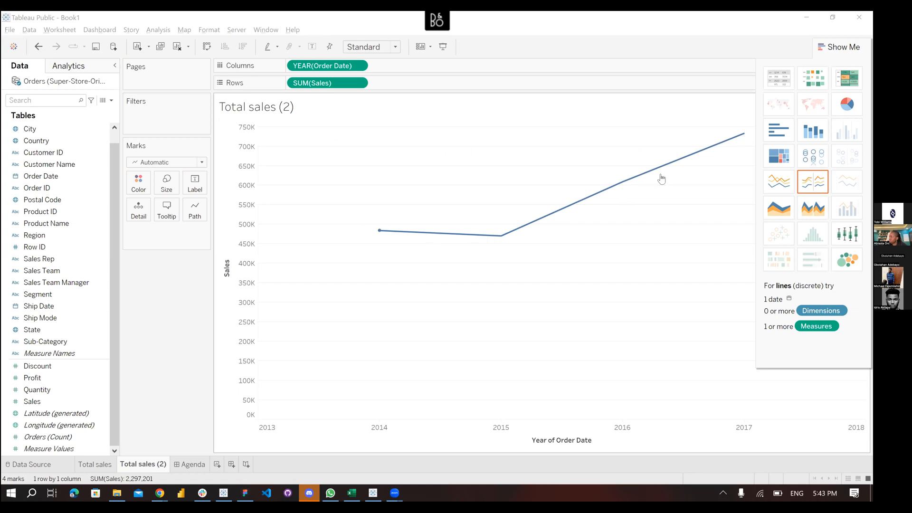
pyautogui.click(358, 66)
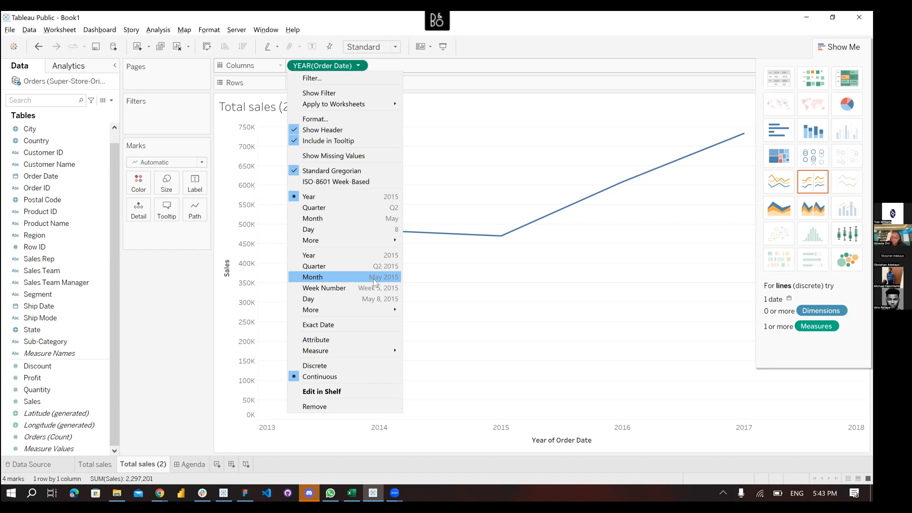
# Change Order Date to continuous Month, plotting monthly sales from November 2013 to November 2017
pyautogui.click(343, 277)
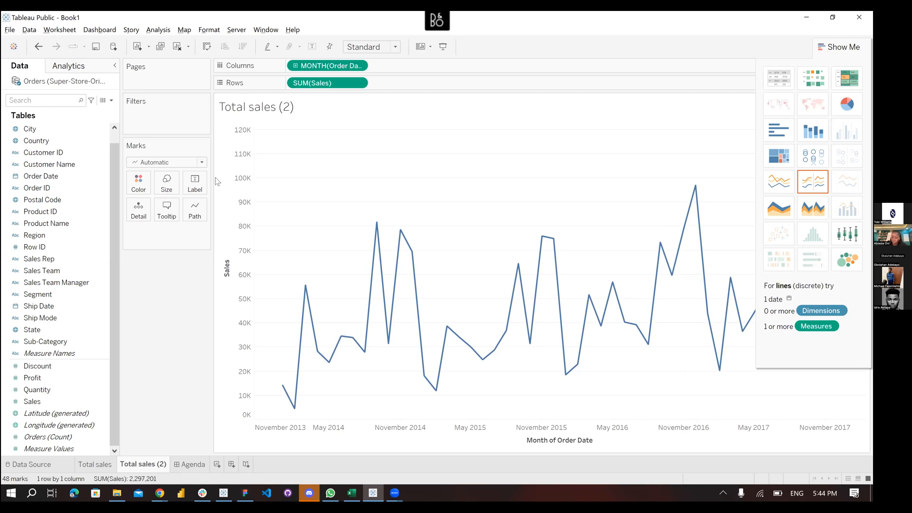
pyautogui.click(137, 465)
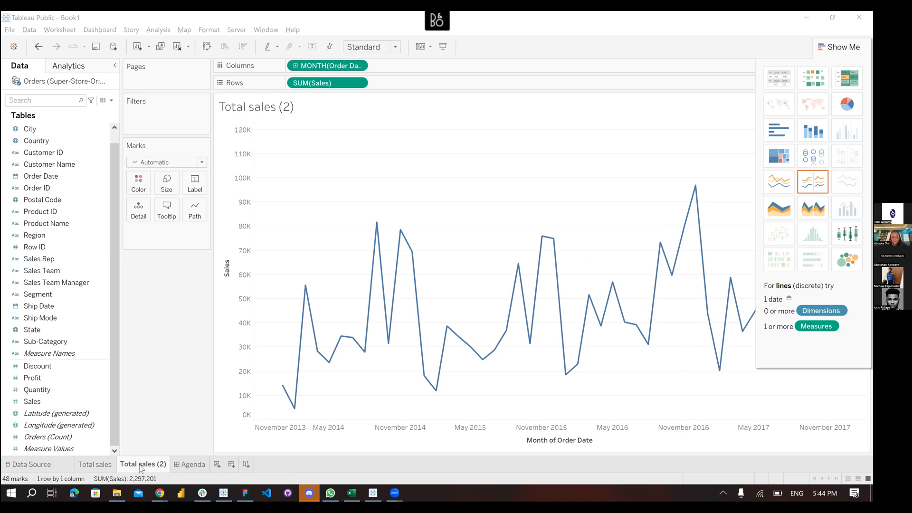
# Rename the Total sales (2) sheet to 'Monthly sales' so its title updates
pyautogui.doubleClick(140, 466)
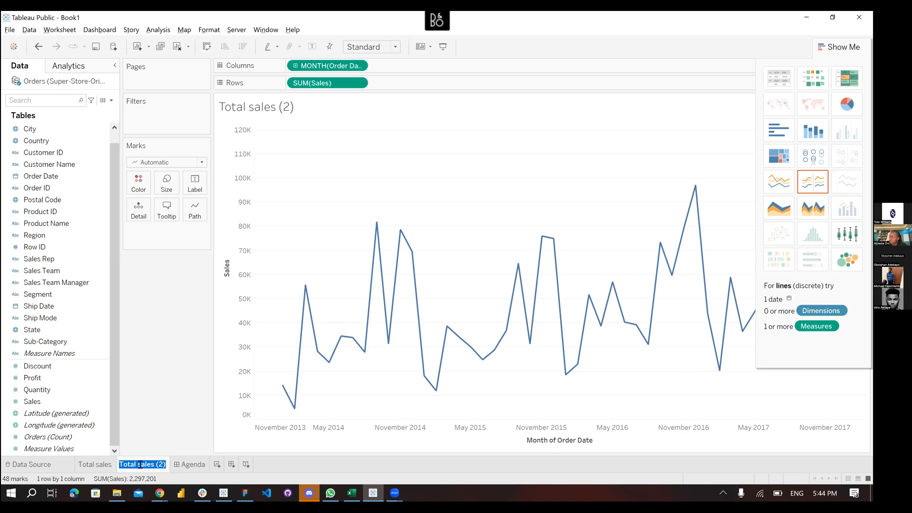
pyautogui.write('Monthly s')
pyautogui.press('BackSpace')
pyautogui.press('BackSpace')
pyautogui.press('BackSpace')
pyautogui.press('BackSpace')
pyautogui.write('ly sa')
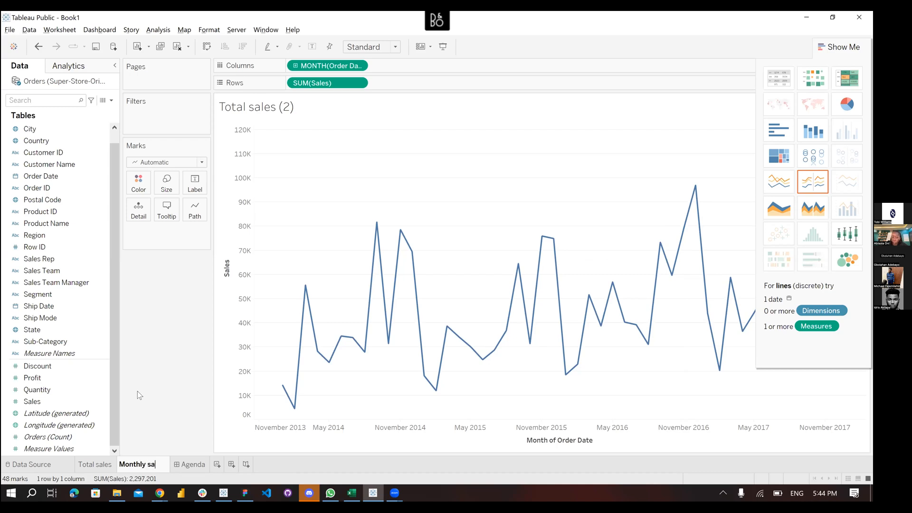
pyautogui.write('les')
pyautogui.press('Return')
pyautogui.click(101, 342)
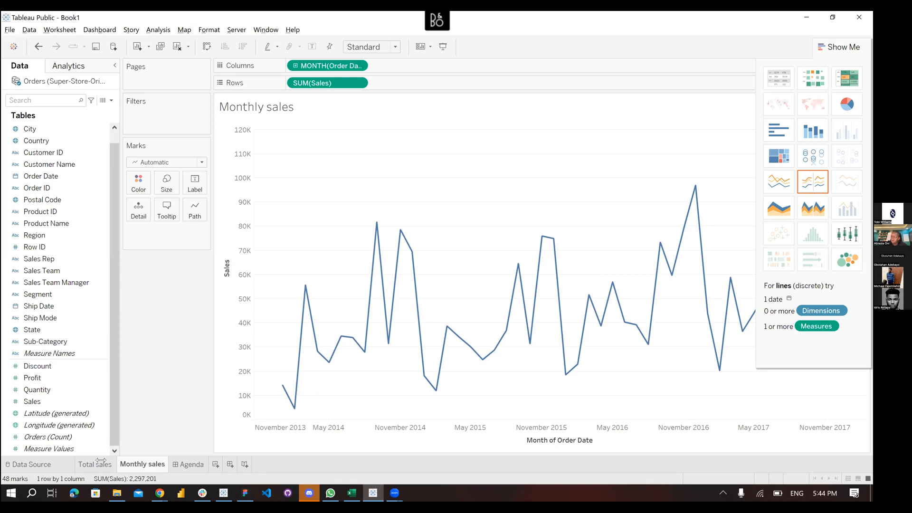
pyautogui.click(86, 467)
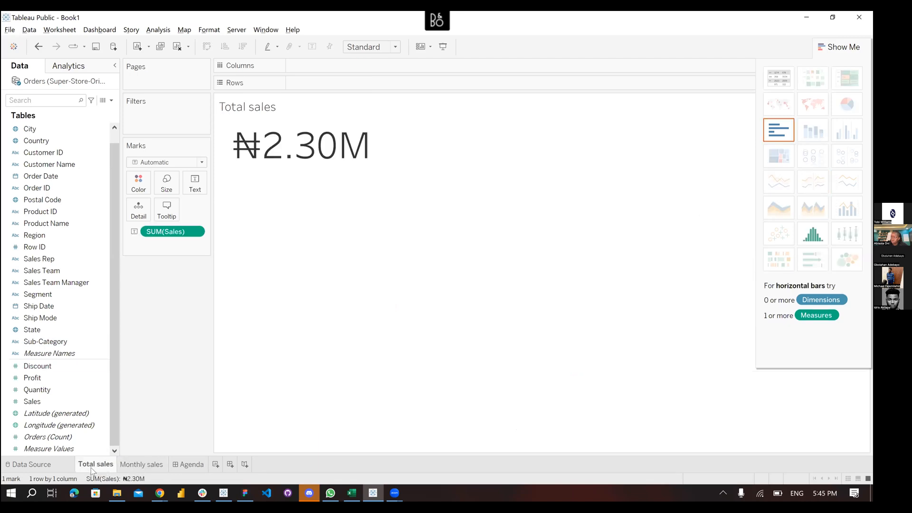
pyautogui.click(136, 465)
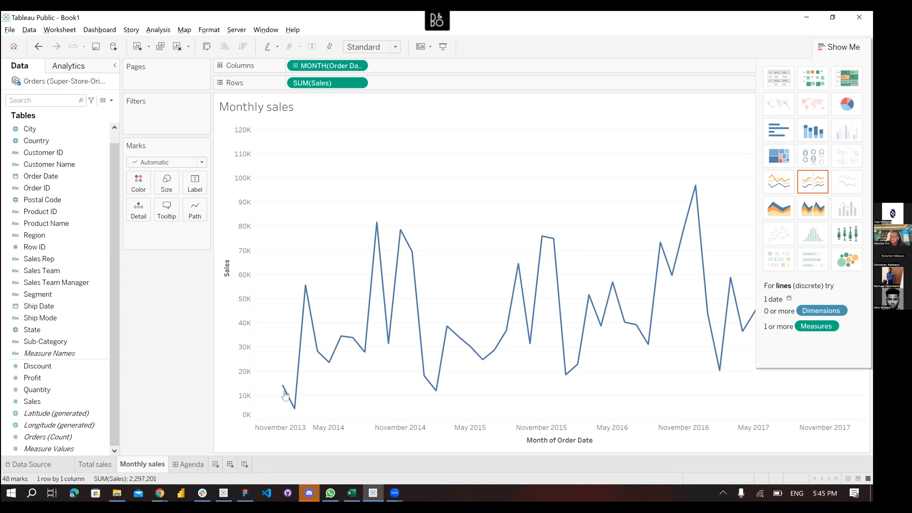
# Clear the 'Month of Order Date' title from the date axis while keeping the axis shown
pyautogui.rightClick(553, 441)
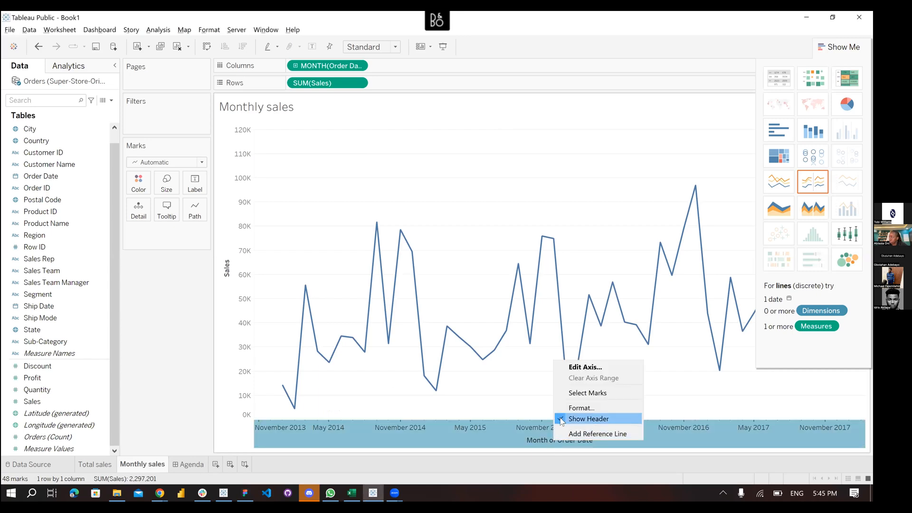
pyautogui.click(561, 420)
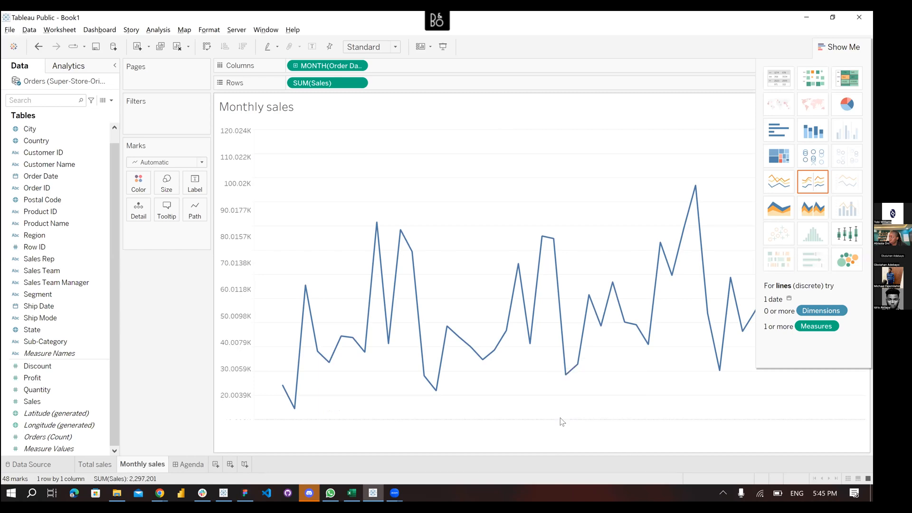
pyautogui.click(39, 47)
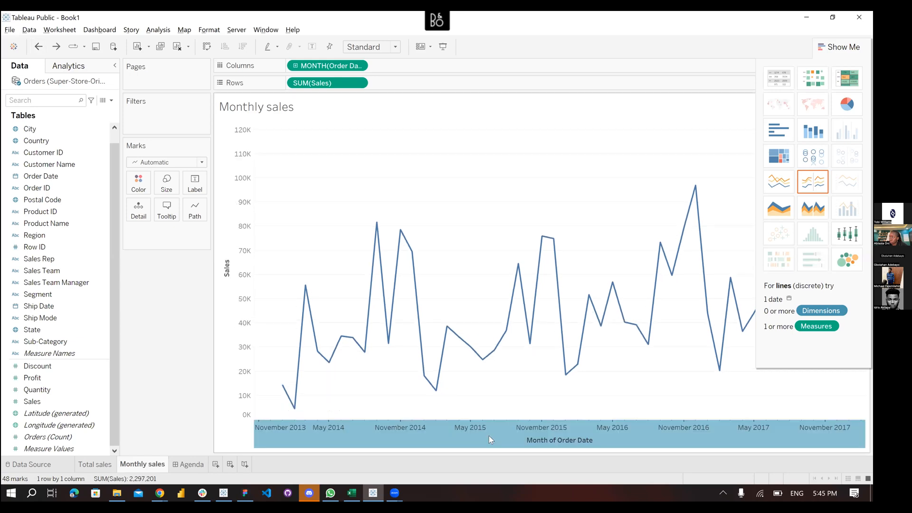
pyautogui.rightClick(489, 435)
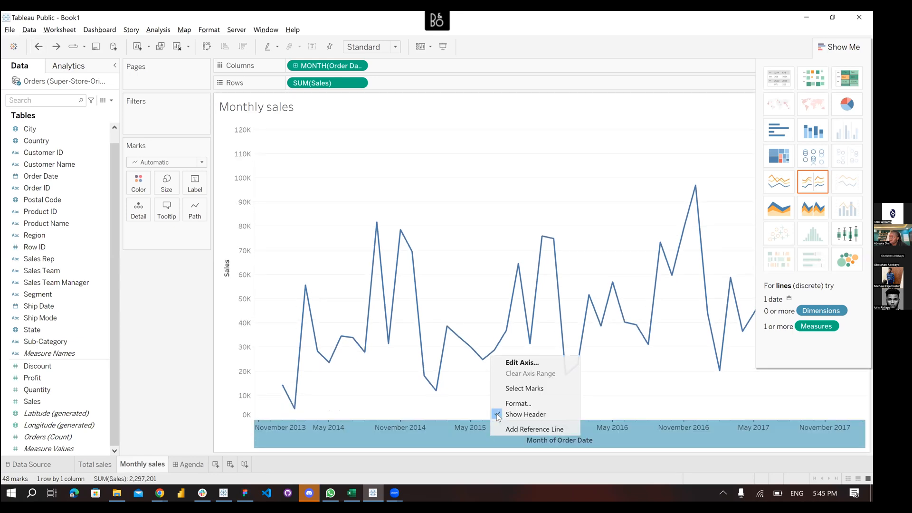
pyautogui.click(501, 363)
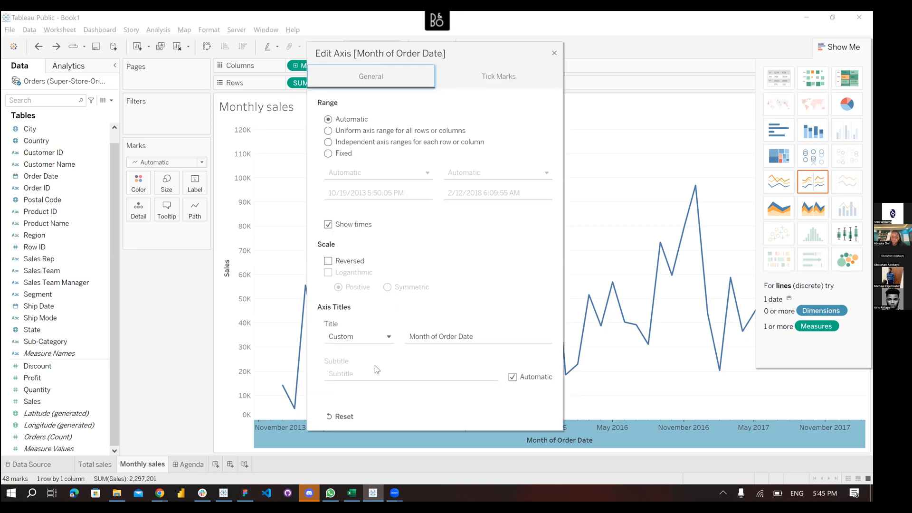
pyautogui.click(372, 341)
pyautogui.click(474, 339)
pyautogui.hotkey('ctrl', 'a')
pyautogui.press('BackSpace')
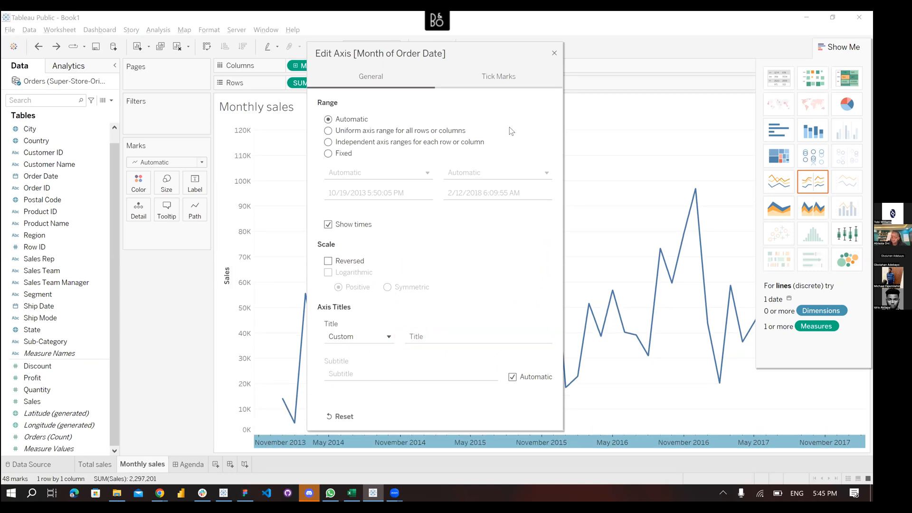
pyautogui.click(400, 446)
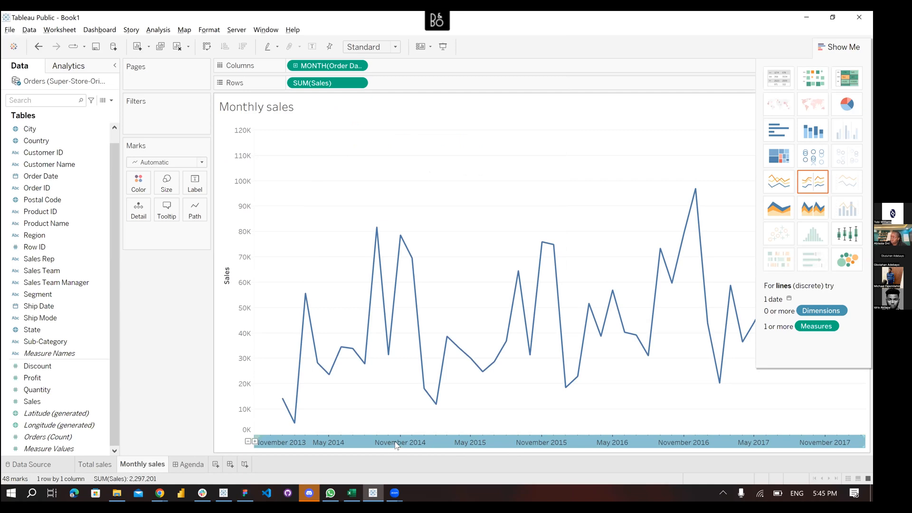
pyautogui.moveTo(394, 445)
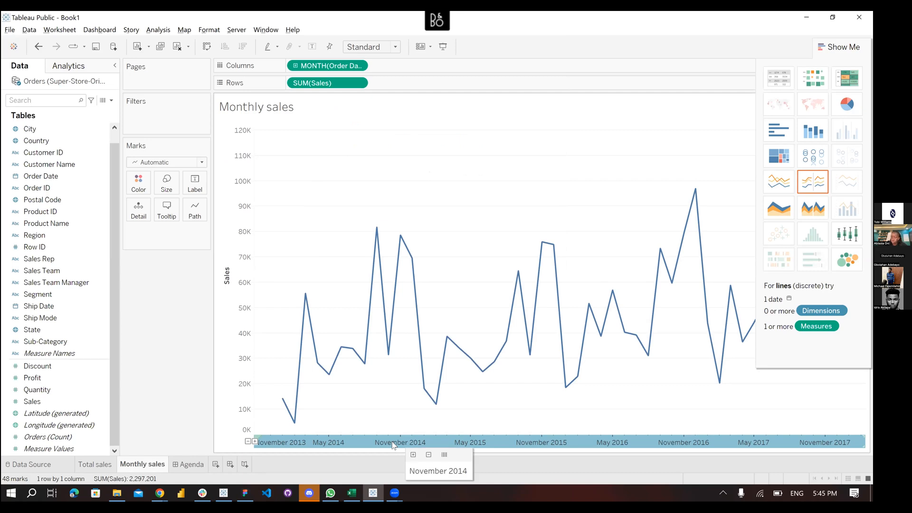
# Rename the sheet to 'Monthly sales trend'
pyautogui.doubleClick(156, 465)
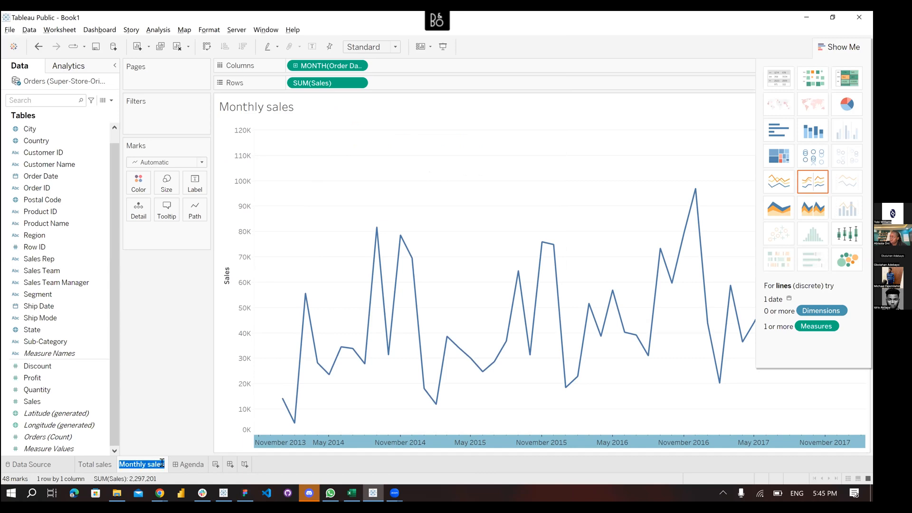
pyautogui.press('Return')
pyautogui.write('trend')
pyautogui.press('Return')
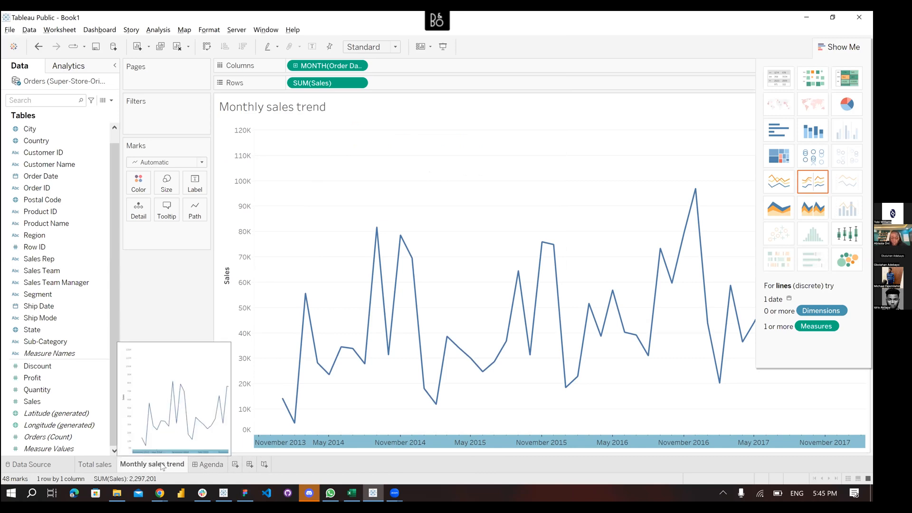
# Open the date axis Format settings and review the date formats without changing them
pyautogui.rightClick(406, 445)
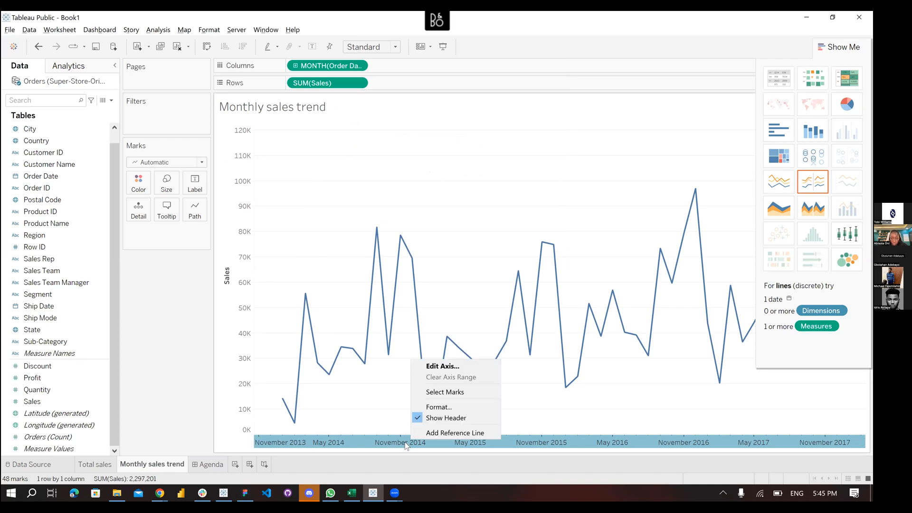
pyautogui.click(439, 407)
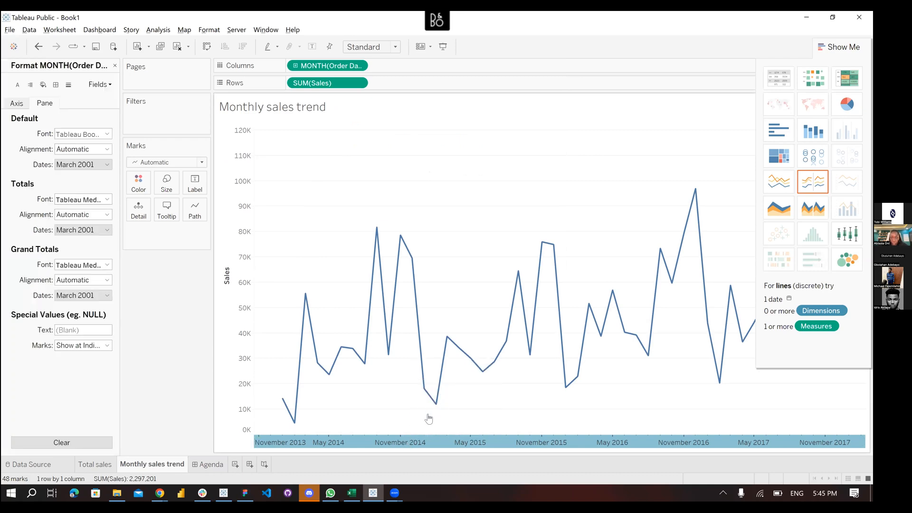
pyautogui.click(80, 165)
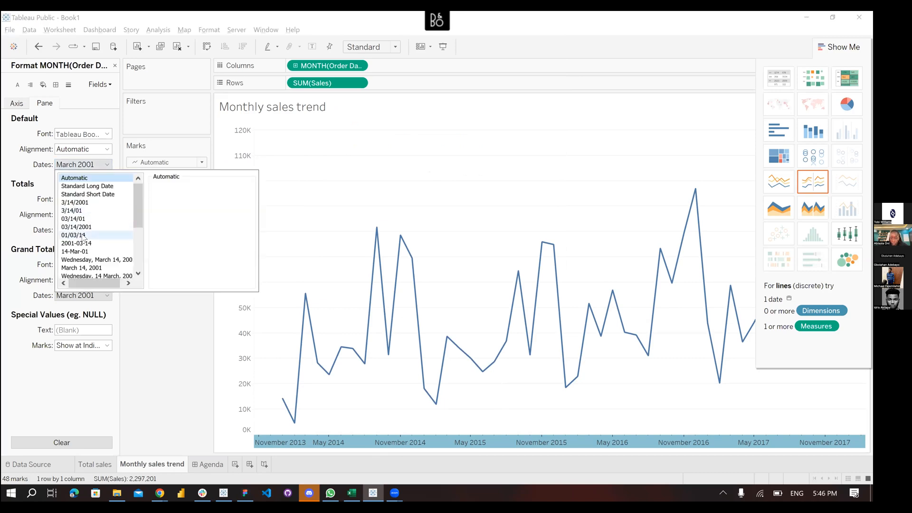
pyautogui.scroll(-4, 85, 237)
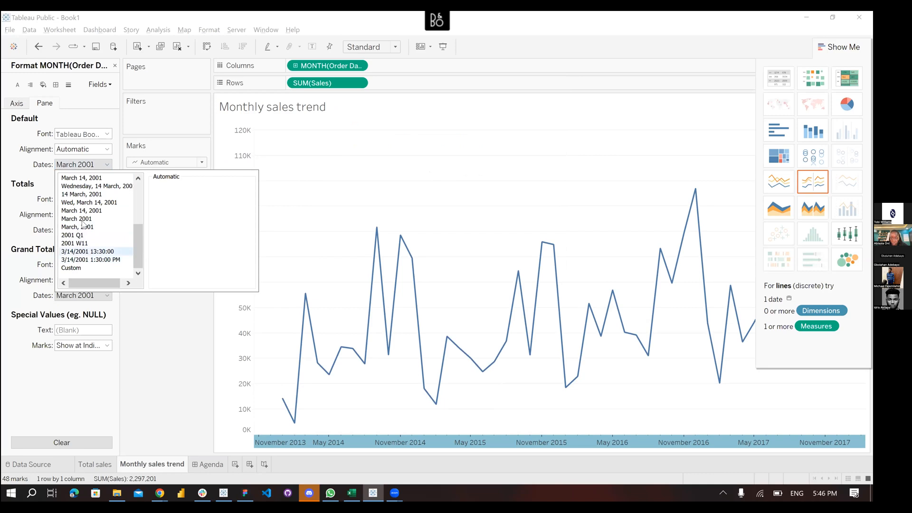
pyautogui.scroll(4, 86, 223)
pyautogui.scroll(-4, 92, 223)
pyautogui.click(161, 349)
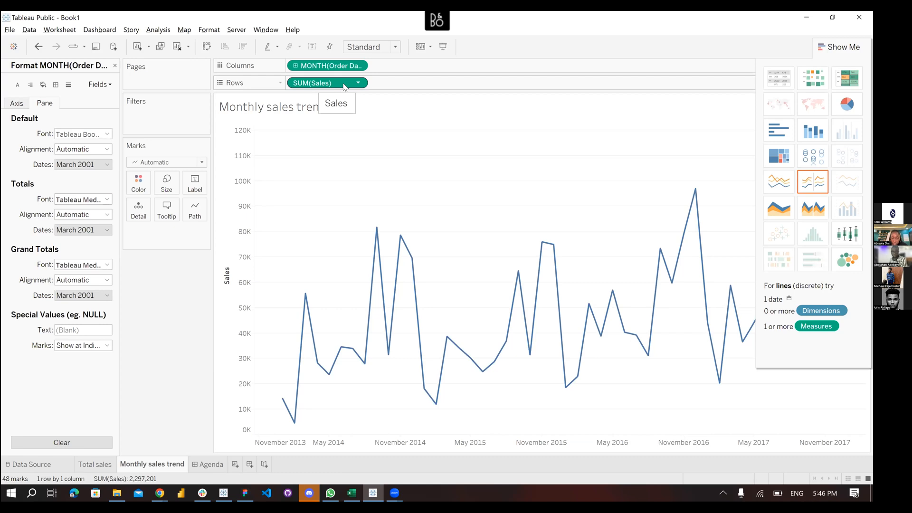
# Label the trend line with SUM(Sales) at its line ends only, showing ₦0.01M at the start
pyautogui.moveTo(344, 87); pyautogui.dragTo(196, 184)
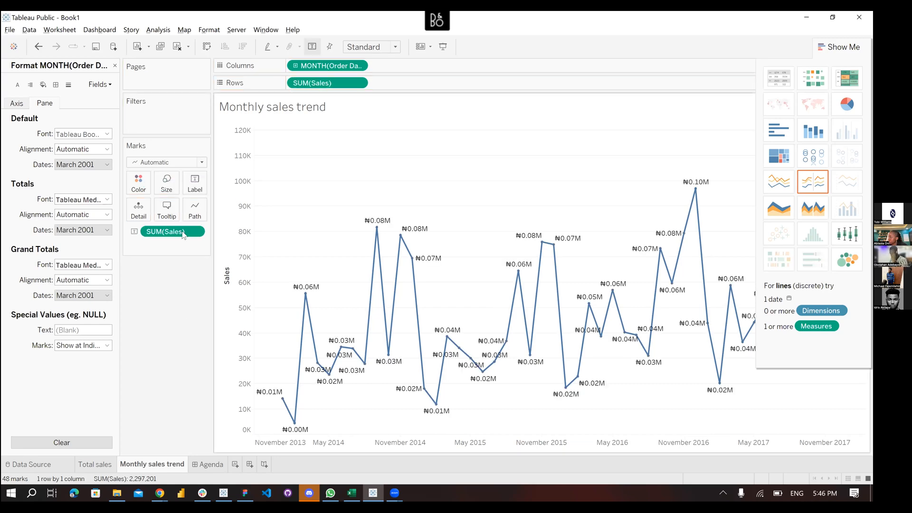
pyautogui.click(194, 186)
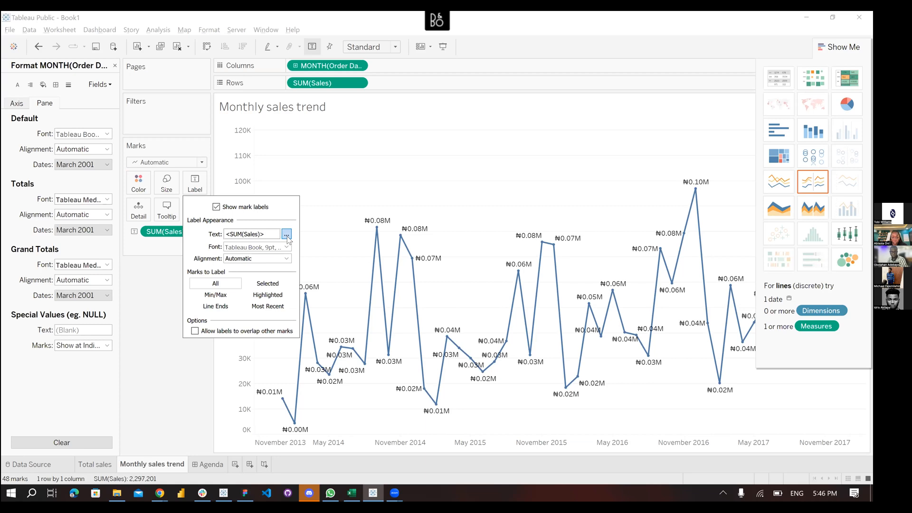
pyautogui.click(220, 299)
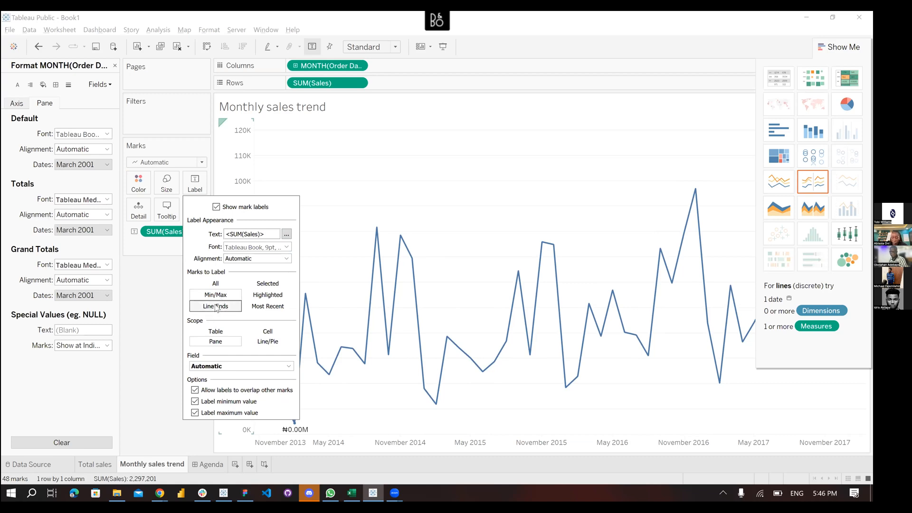
pyautogui.click(217, 307)
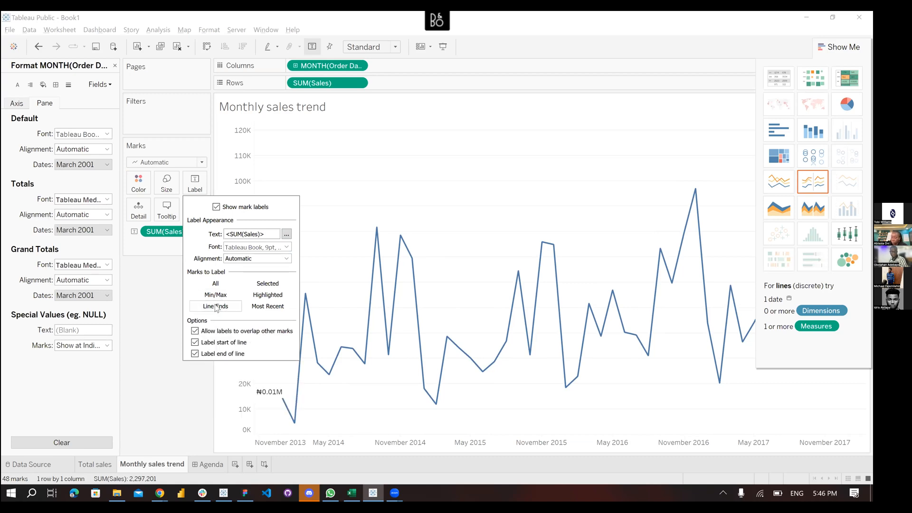
pyautogui.click(259, 300)
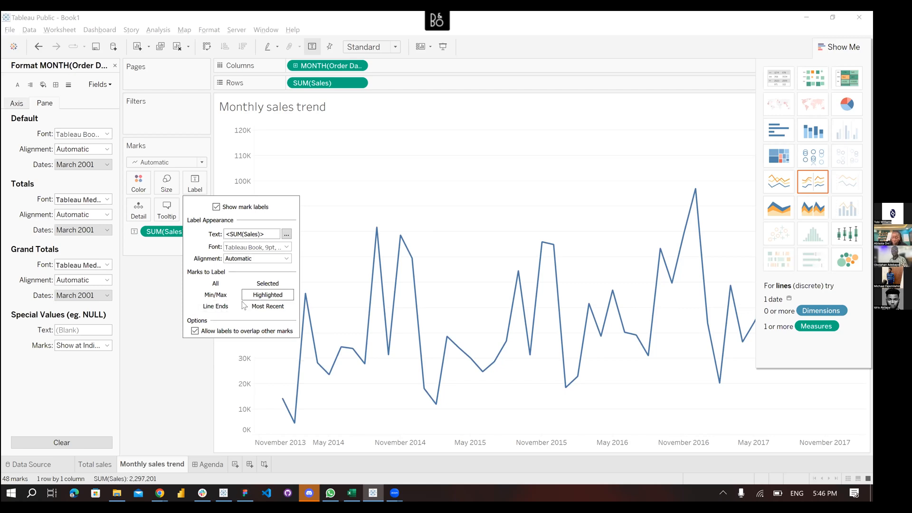
pyautogui.click(216, 307)
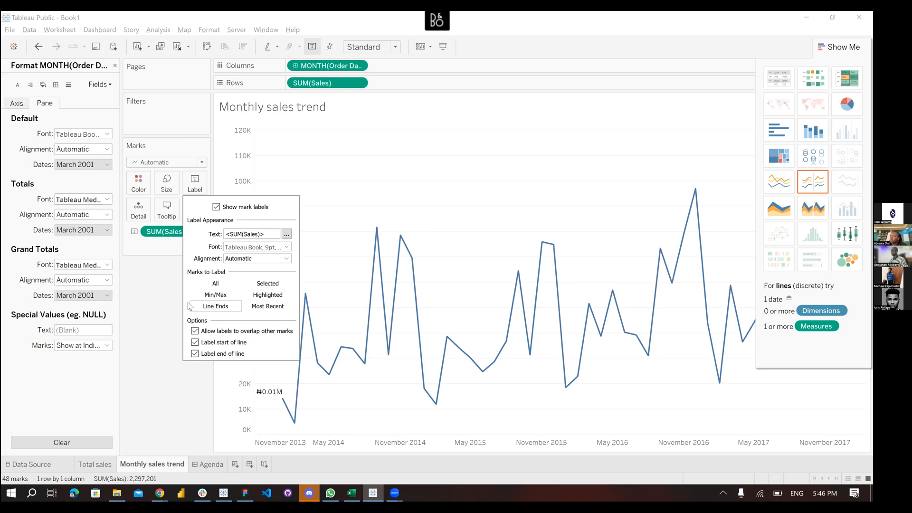
# Fix the Sales axis major ticks at a 50,000 interval so it reads 0K, 50K, 100K
pyautogui.click(244, 224)
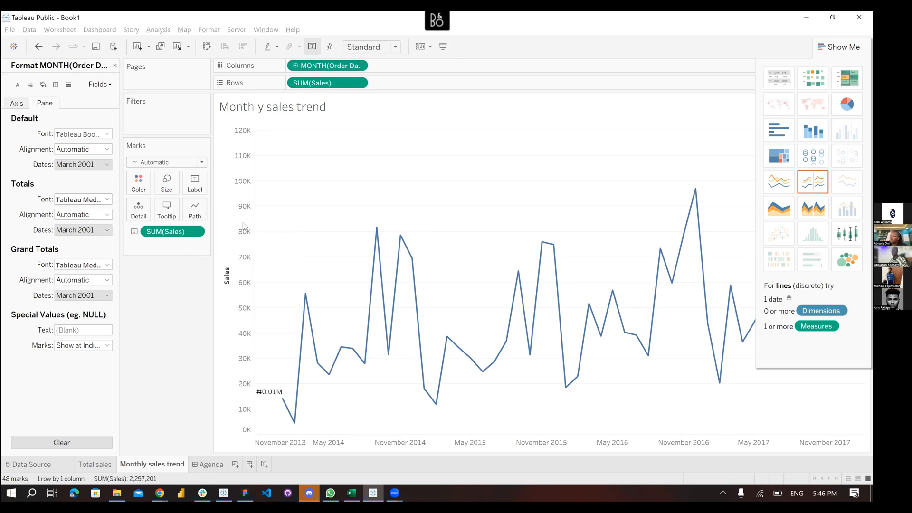
pyautogui.rightClick(243, 224)
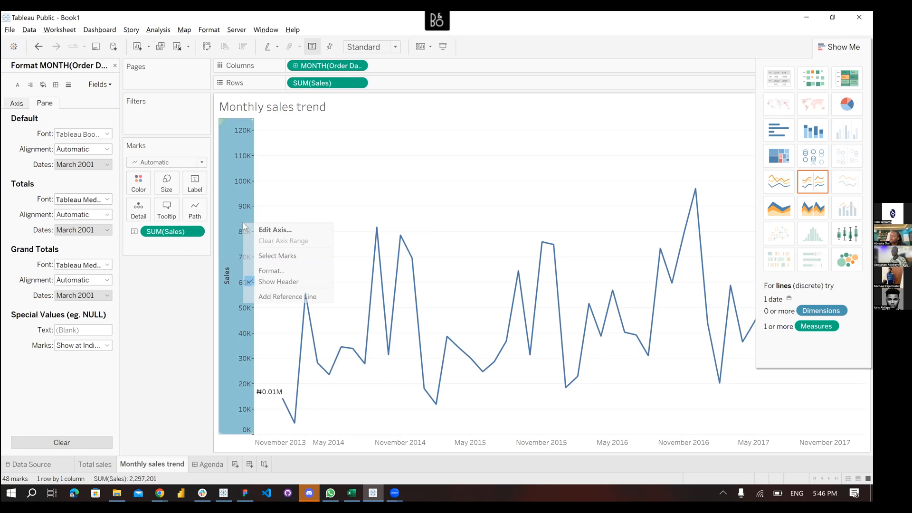
pyautogui.click(278, 230)
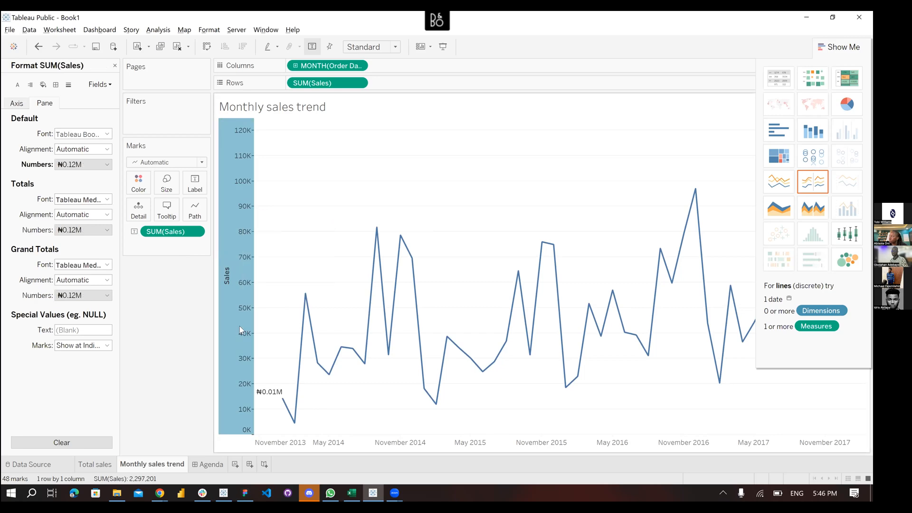
pyautogui.doubleClick(238, 212)
pyautogui.click(499, 87)
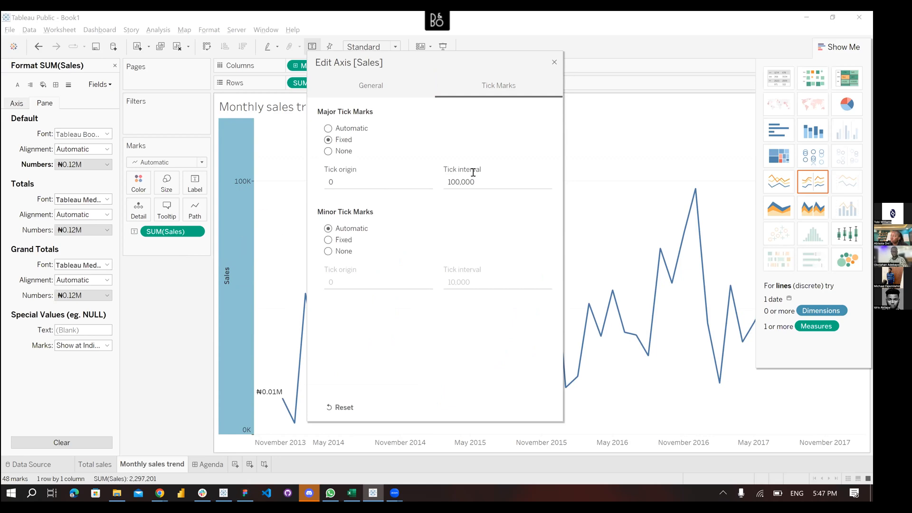
pyautogui.moveTo(456, 182); pyautogui.dragTo(442, 185)
pyautogui.write('5')
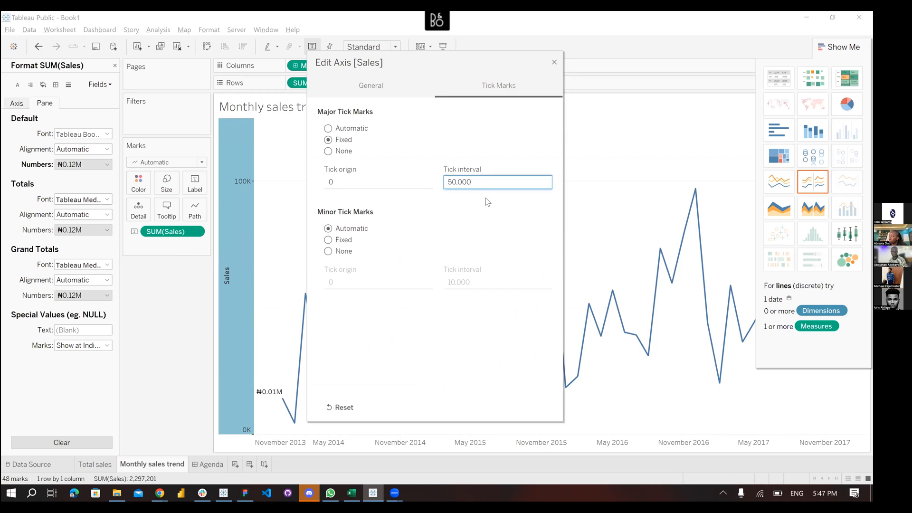
pyautogui.press('Return')
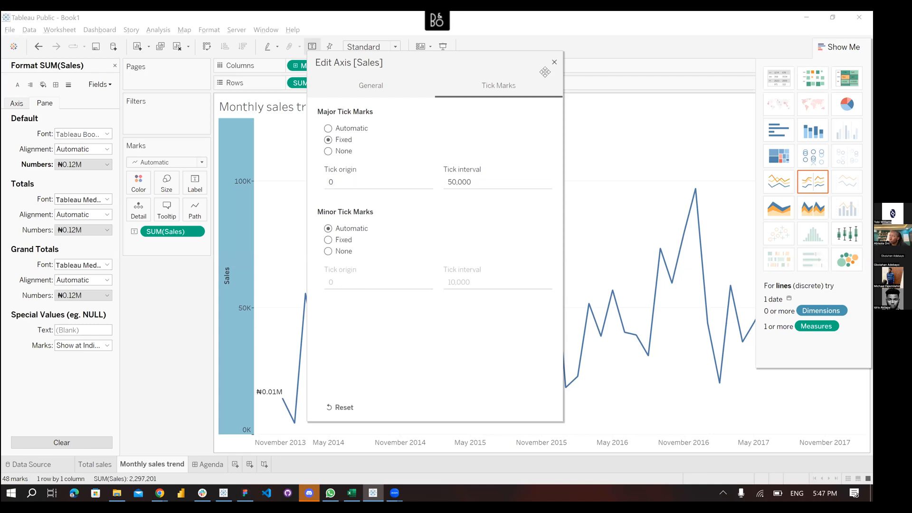
pyautogui.press('Escape')
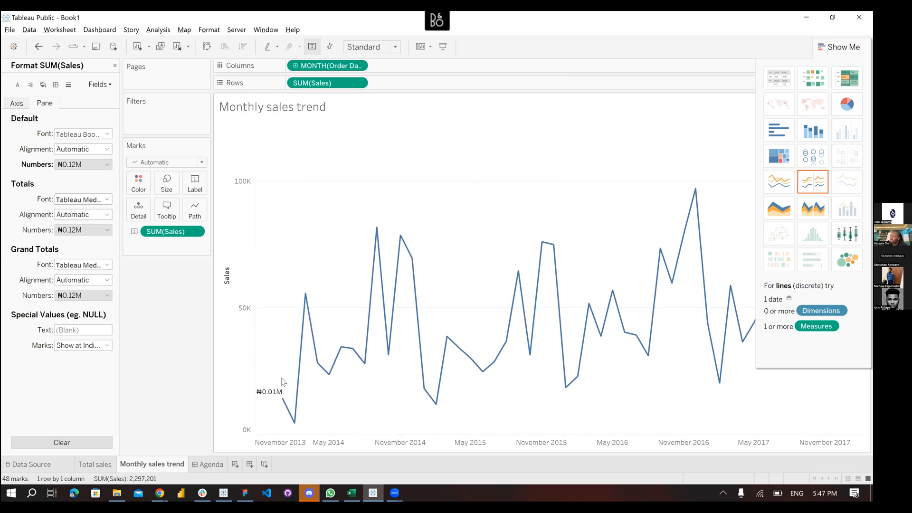
# Create a new blank dashboard and rename its tab from Dashboard 2 to 'Sales Overview'
pyautogui.click(216, 464)
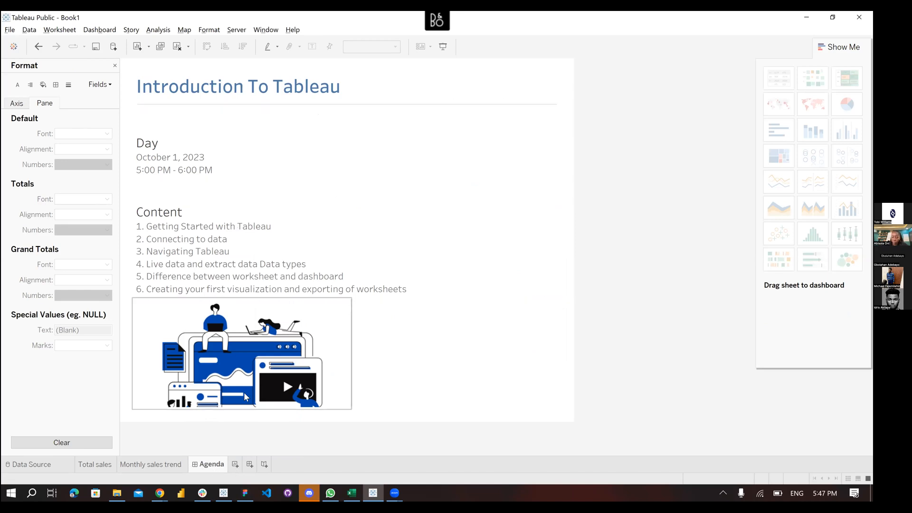
pyautogui.click(237, 465)
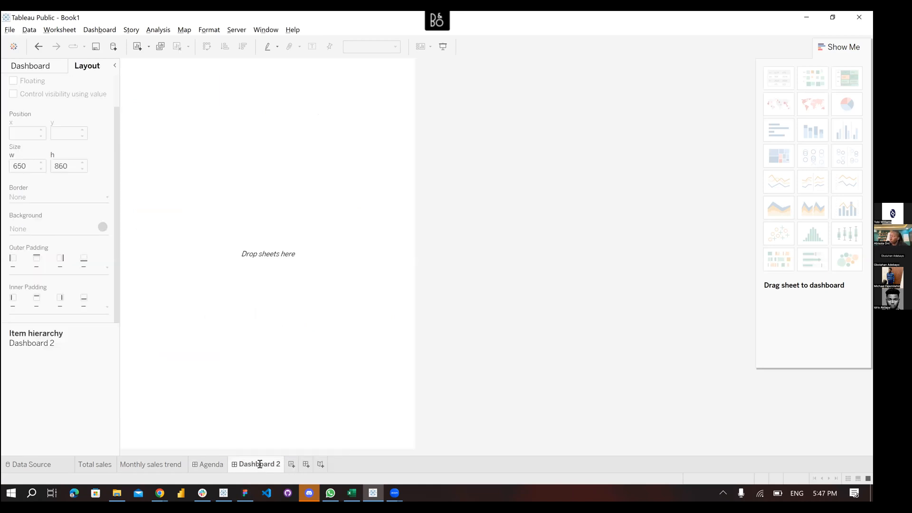
pyautogui.doubleClick(260, 464)
pyautogui.write('Salve')
pyautogui.press('BackSpace')
pyautogui.press('BackSpace')
pyautogui.write('es Overview')
pyautogui.press('Return')
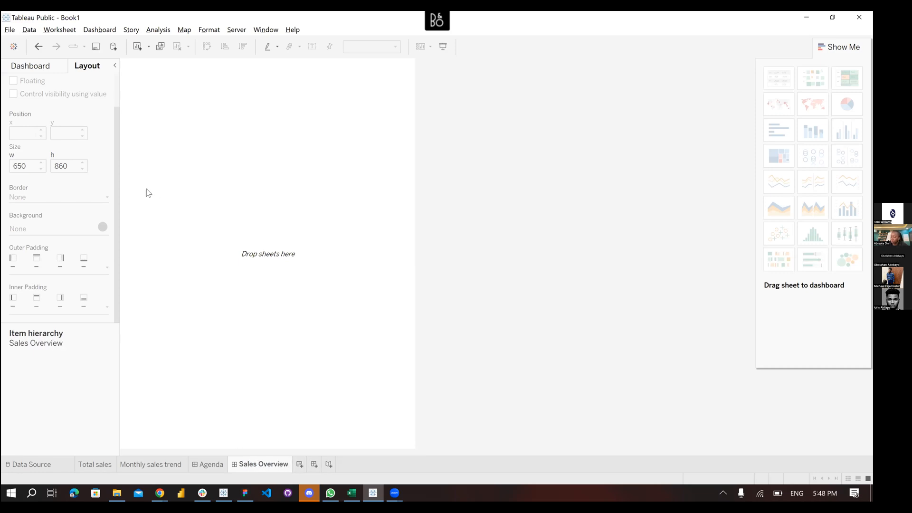
# Give the Sales Overview dashboard the fixed Desktop Browser (1000 x 800) preset size
pyautogui.click(46, 70)
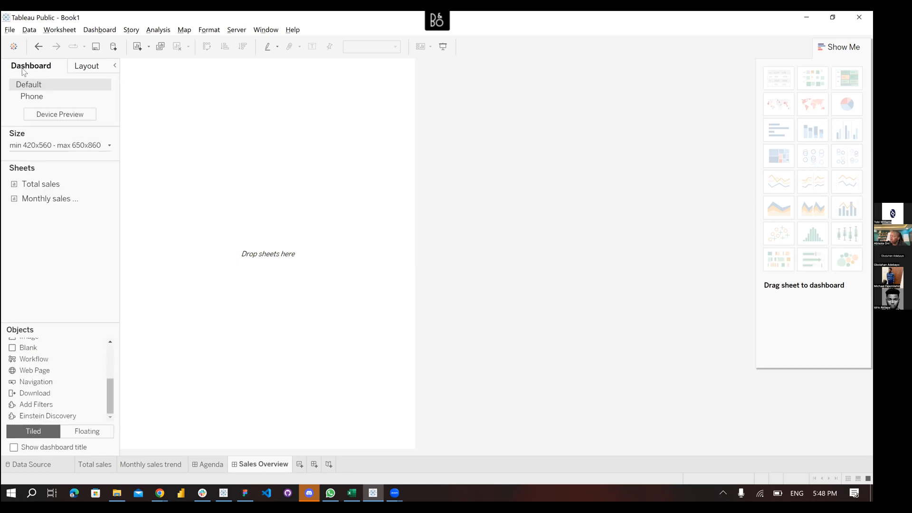
pyautogui.click(81, 147)
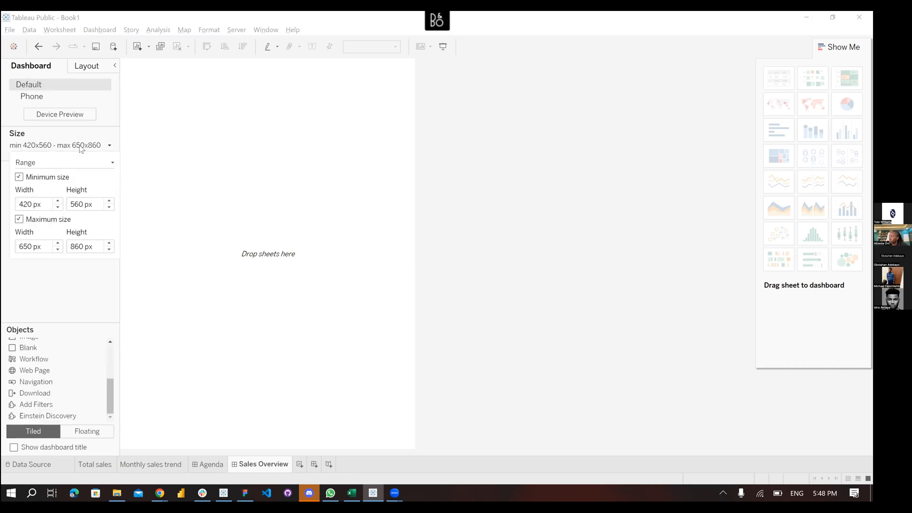
pyautogui.click(208, 466)
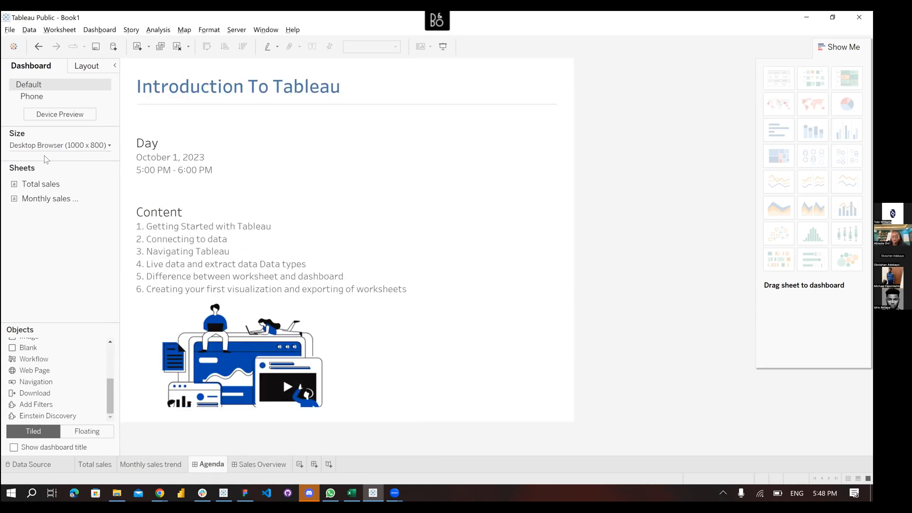
pyautogui.click(253, 460)
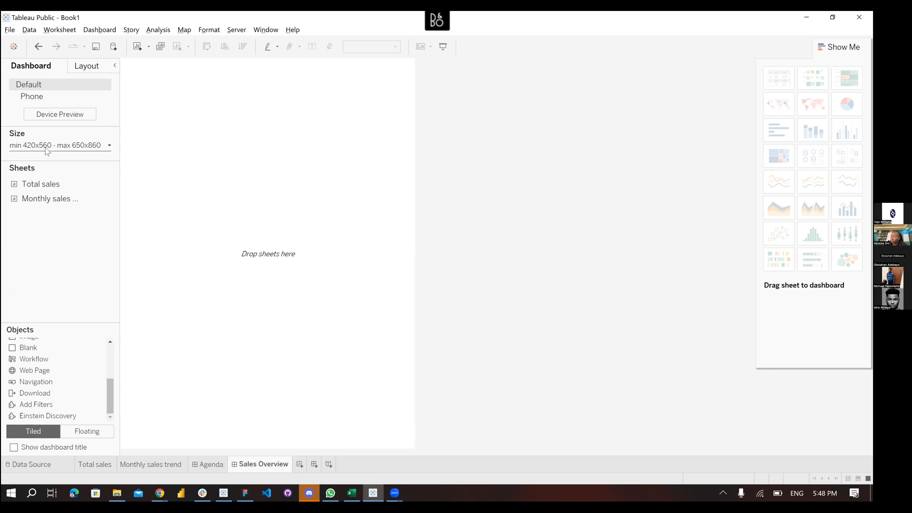
pyautogui.click(47, 151)
pyautogui.click(33, 162)
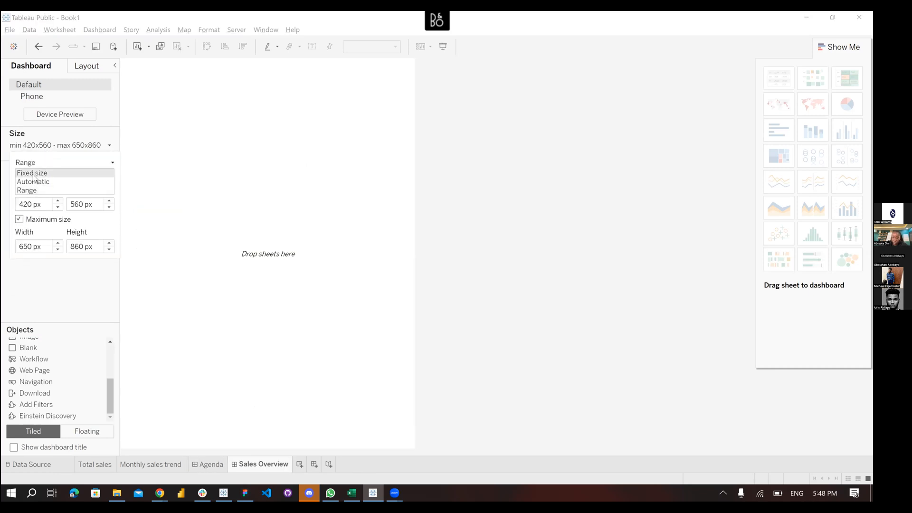
pyautogui.click(33, 171)
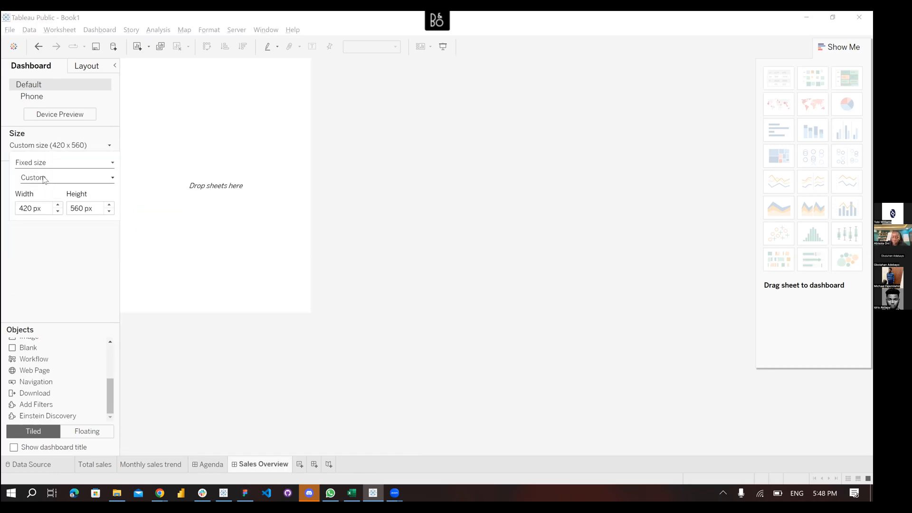
pyautogui.click(43, 179)
pyautogui.click(48, 188)
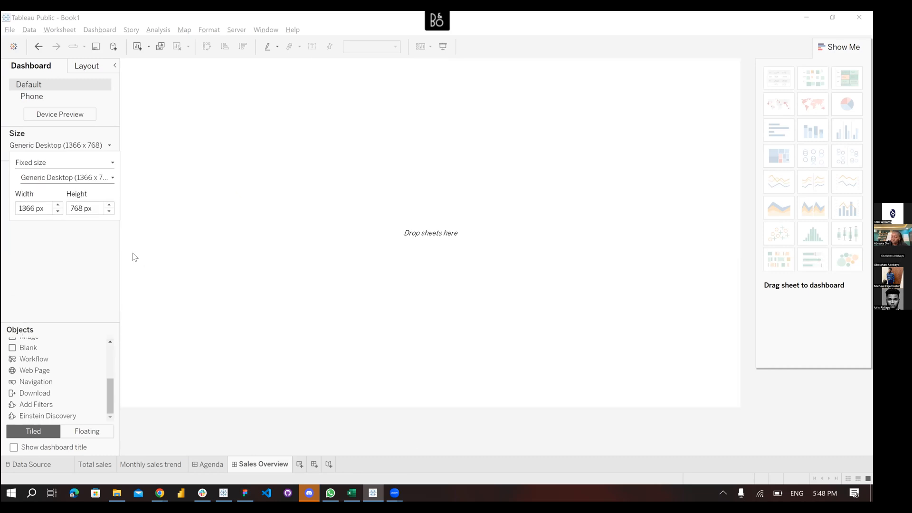
pyautogui.click(53, 179)
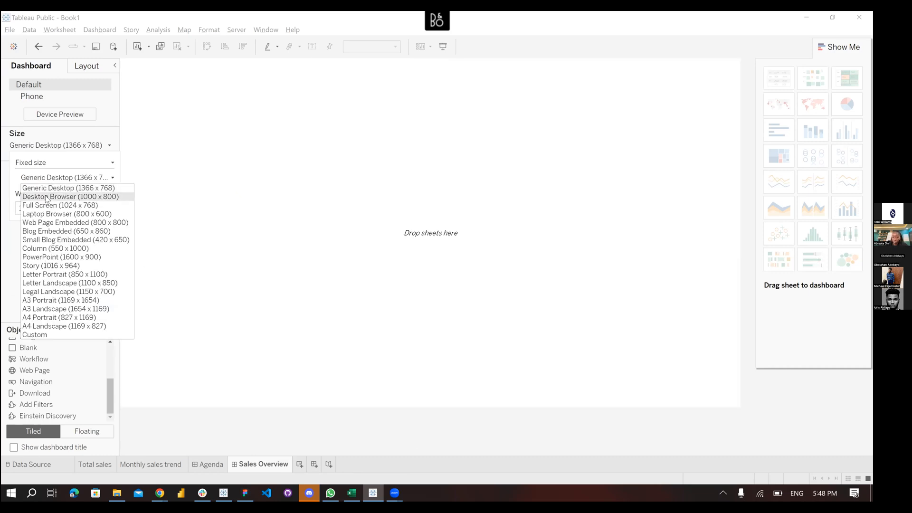
pyautogui.click(46, 197)
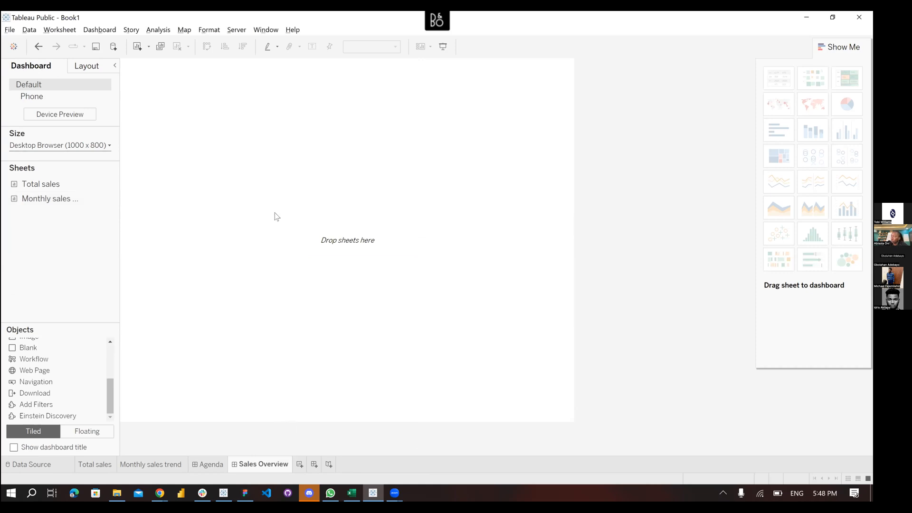
# Drop a Vertical Container onto the canvas and confirm it is listed under Tiled in the item hierarchy
pyautogui.scroll(3, 47, 358)
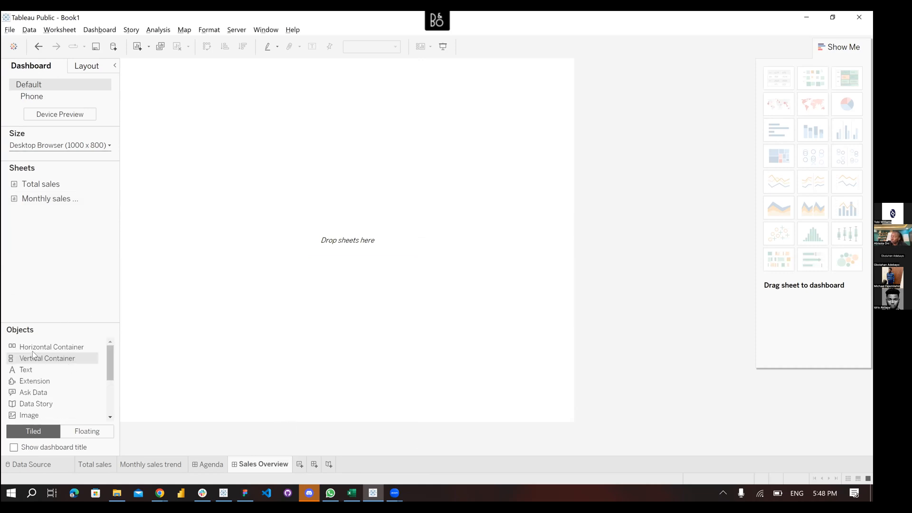
pyautogui.moveTo(197, 318); pyautogui.dragTo(267, 269)
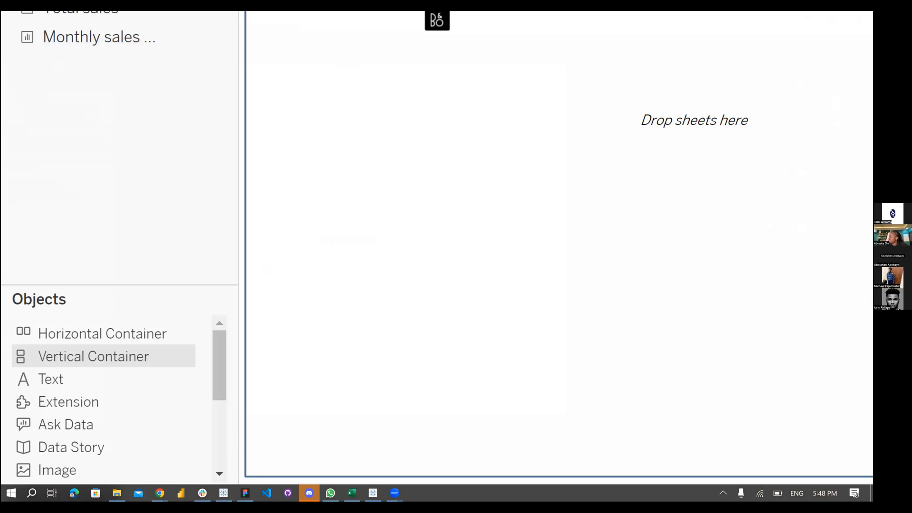
pyautogui.click(13, 358)
pyautogui.moveTo(13, 358)
pyautogui.mouseDown()
pyautogui.moveTo(23, 336)
pyautogui.moveTo(11, 353)
pyautogui.mouseUp()
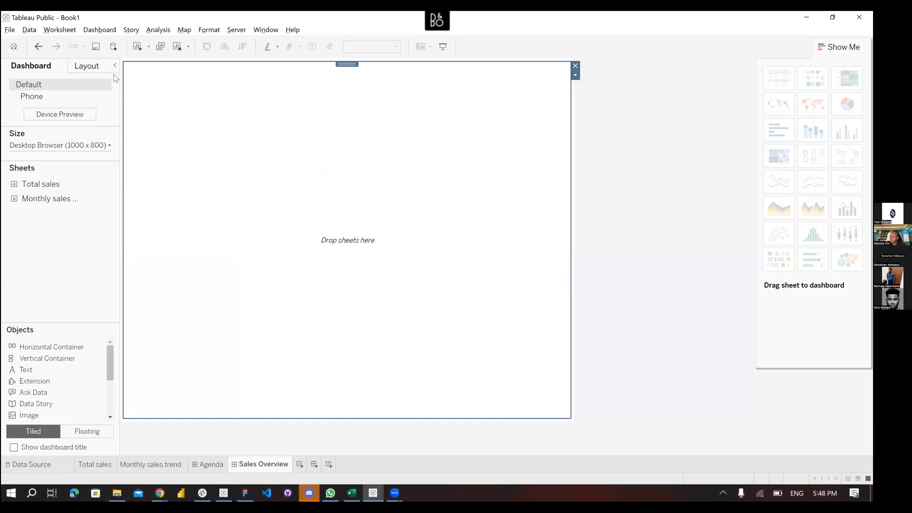
pyautogui.click(86, 66)
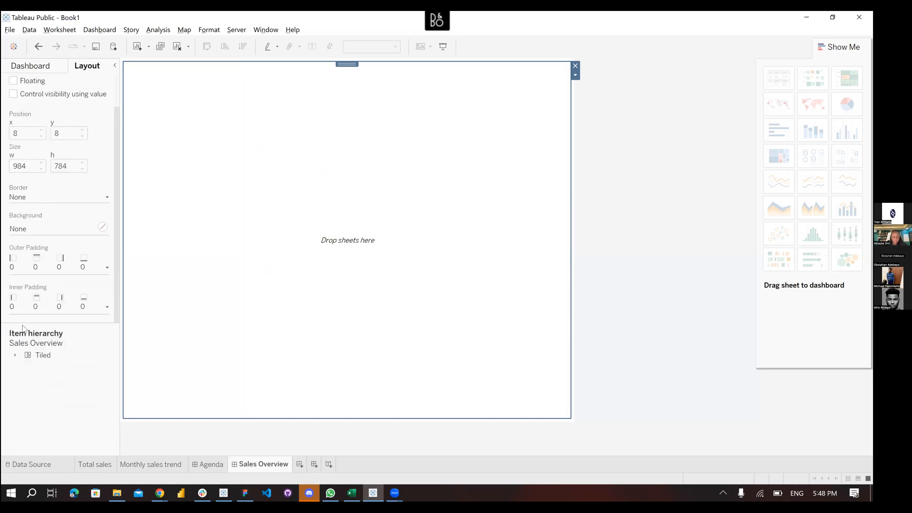
pyautogui.click(15, 355)
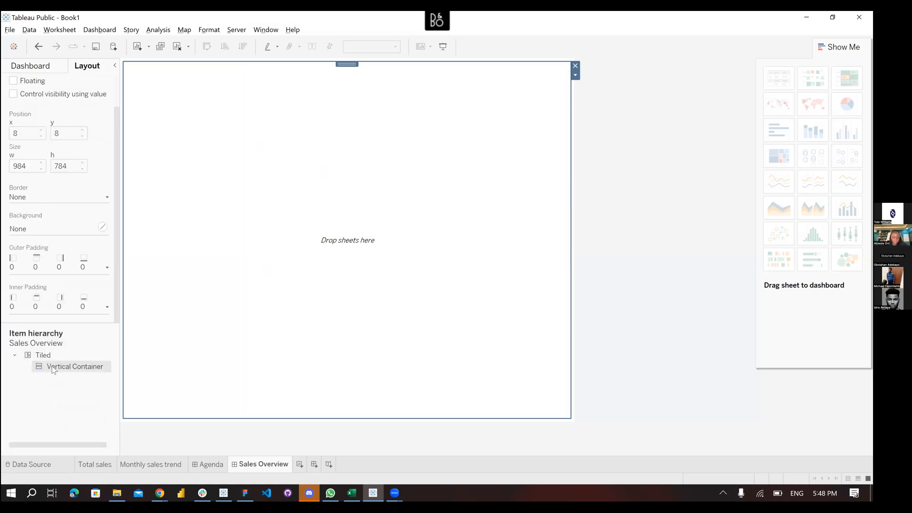
pyautogui.click(31, 66)
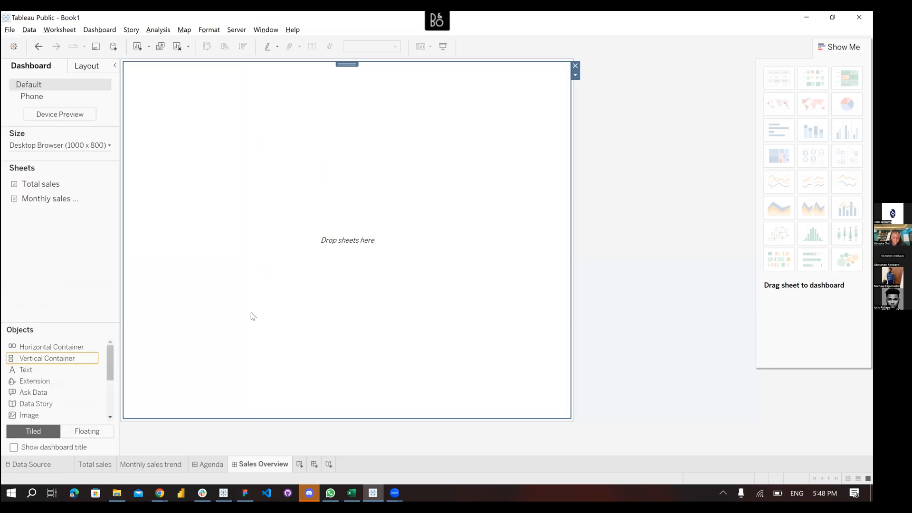
# Add a 'Sales Overview Dashboard' text title at the top in Tableau Medium, size 28, blue
pyautogui.click(33, 371)
pyautogui.moveTo(33, 369); pyautogui.dragTo(350, 150)
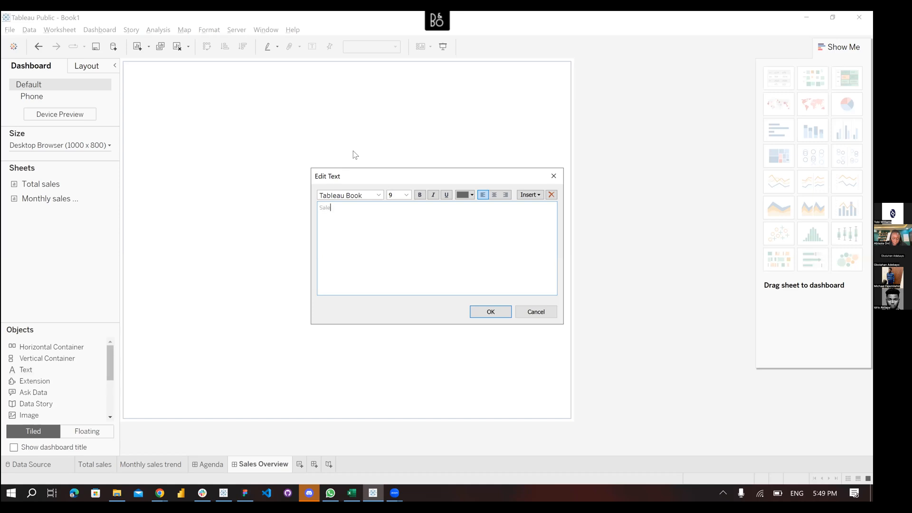
pyautogui.write('Sales Overview Dashboard')
pyautogui.hotkey('ctrl', 'a')
pyautogui.click(381, 199)
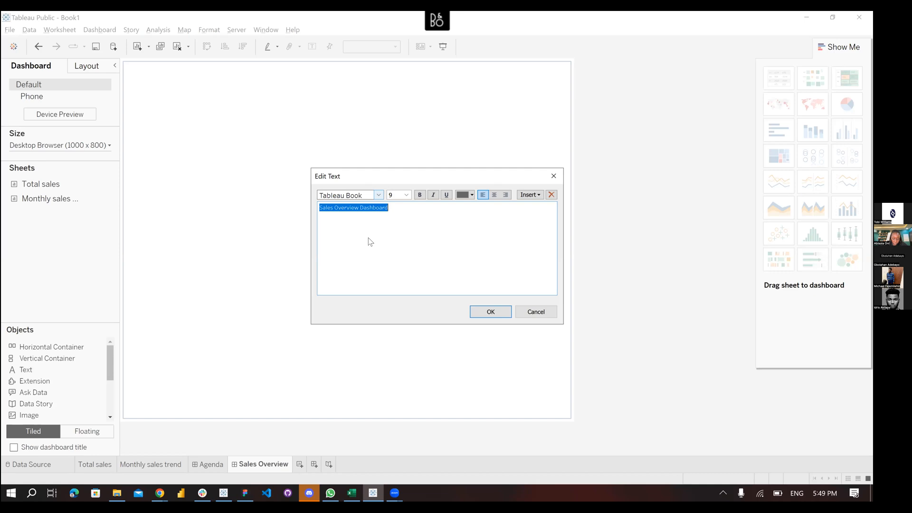
pyautogui.click(370, 234)
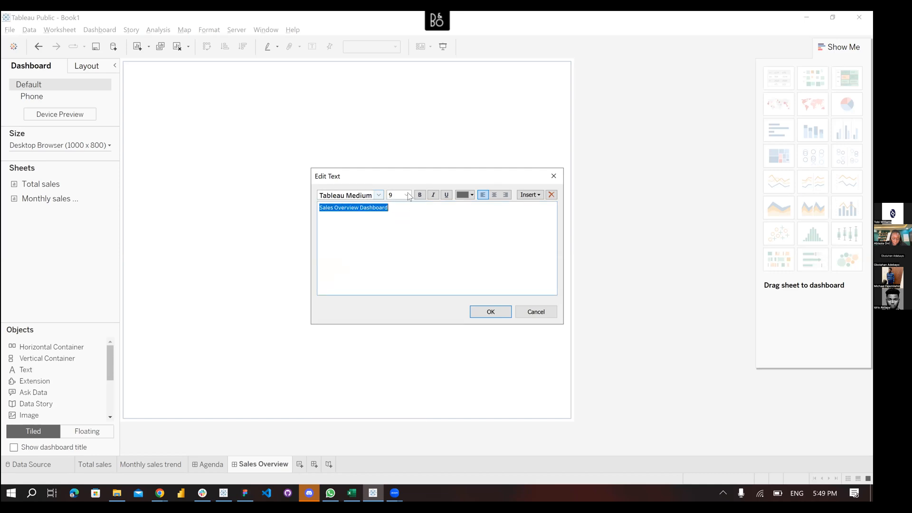
pyautogui.click(406, 195)
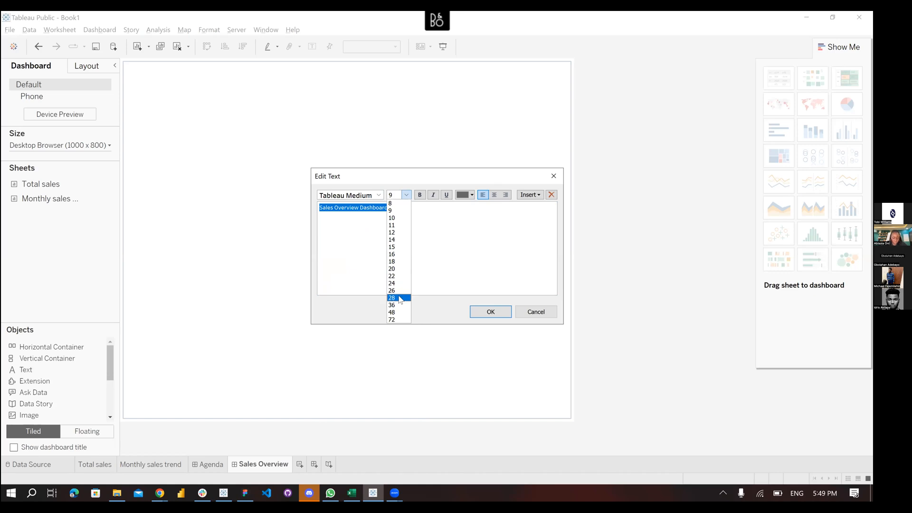
pyautogui.click(400, 298)
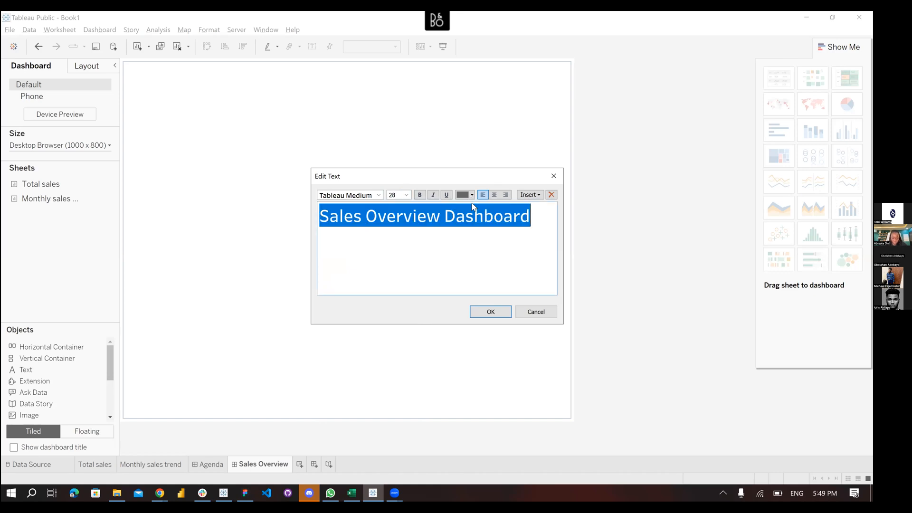
pyautogui.click(470, 196)
pyautogui.click(525, 209)
pyautogui.click(479, 311)
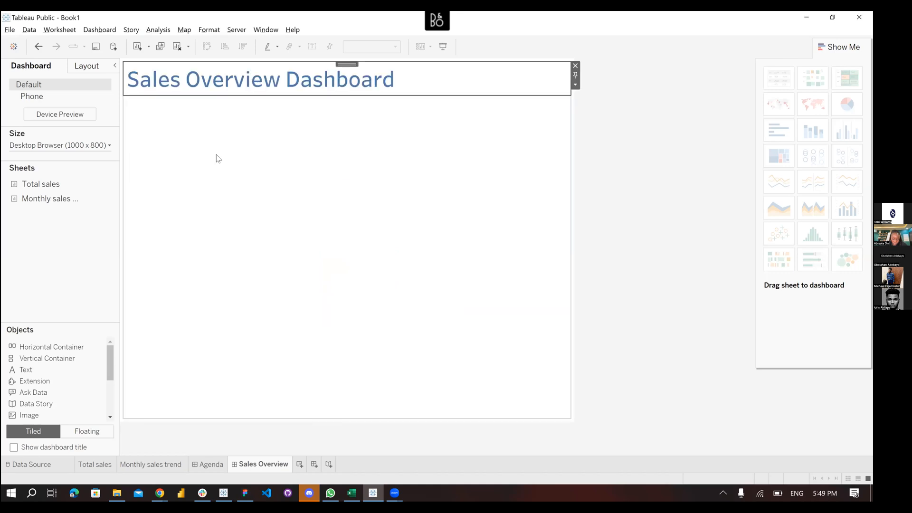
# Place the Total sales sheet under the title and the Monthly sales trend sheet below it
pyautogui.doubleClick(38, 186)
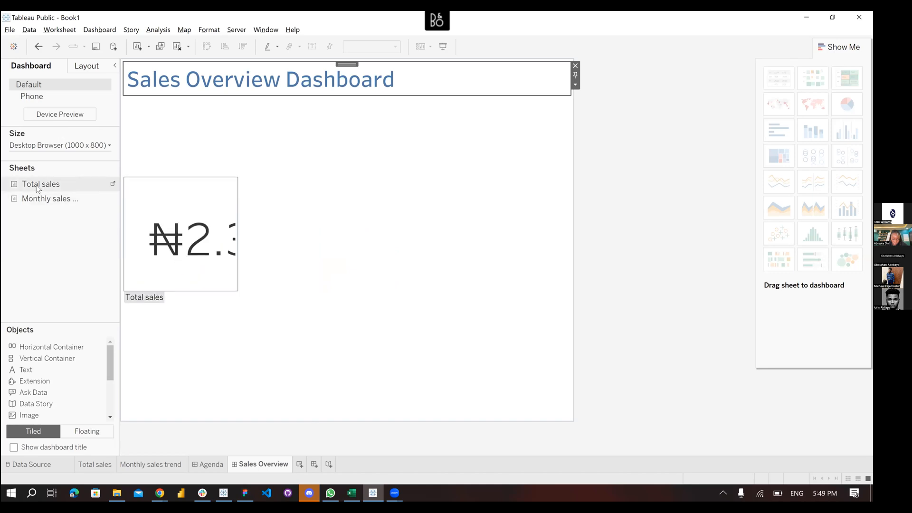
pyautogui.hotkey('ctrl', 'z')
pyautogui.moveTo(281, 163); pyautogui.dragTo(315, 192)
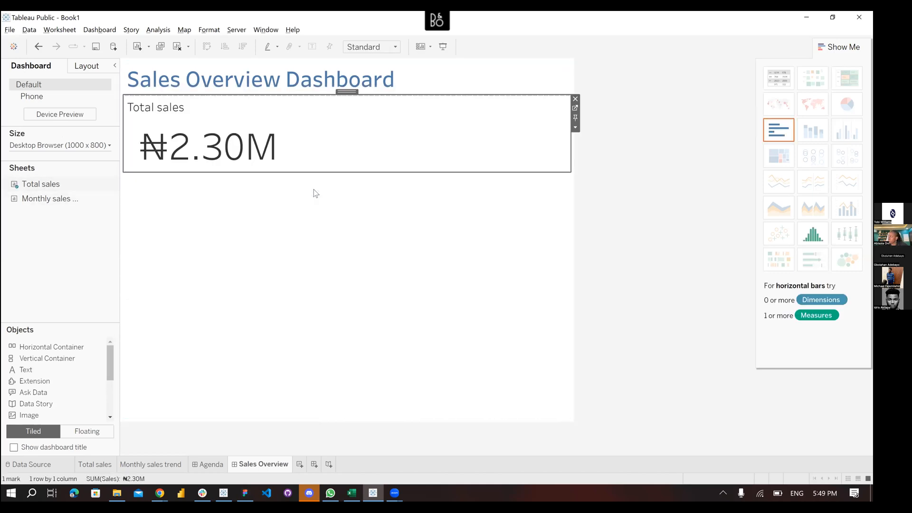
pyautogui.doubleClick(46, 199)
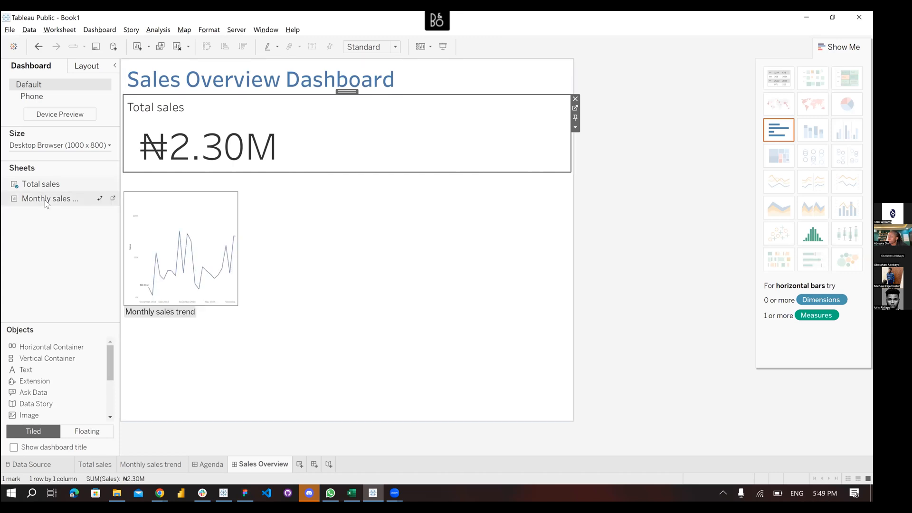
pyautogui.moveTo(43, 199); pyautogui.dragTo(275, 261)
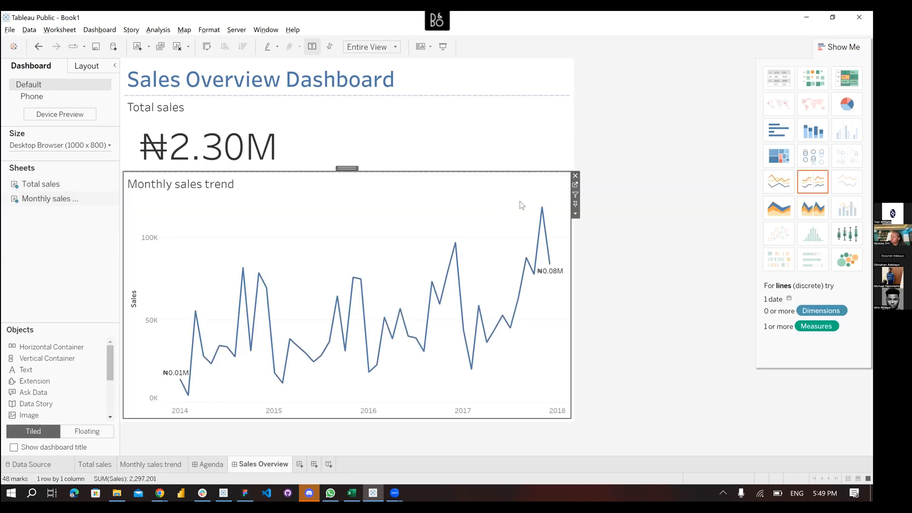
pyautogui.click(601, 209)
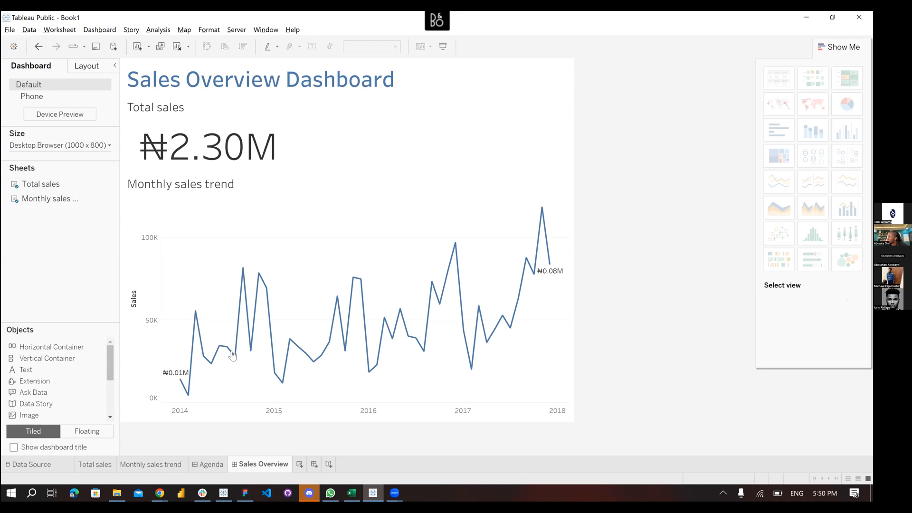
pyautogui.click(109, 460)
pyautogui.click(145, 464)
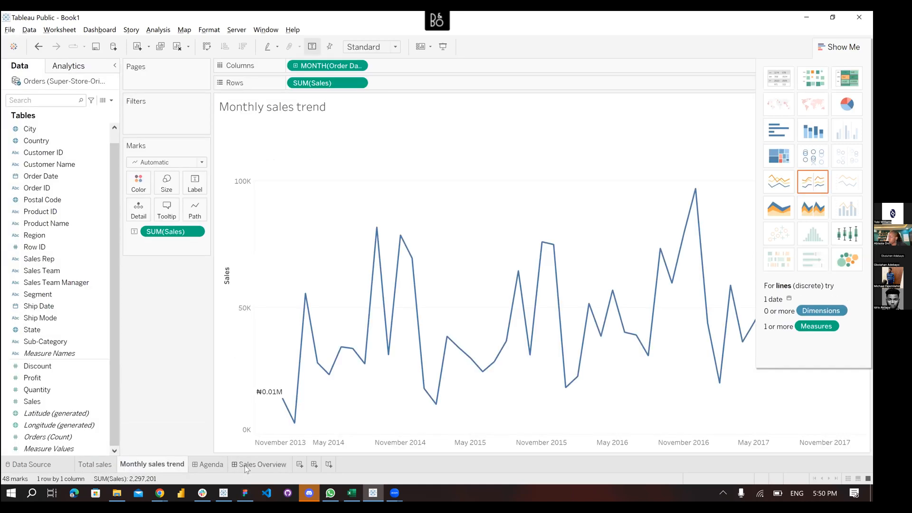
pyautogui.click(246, 466)
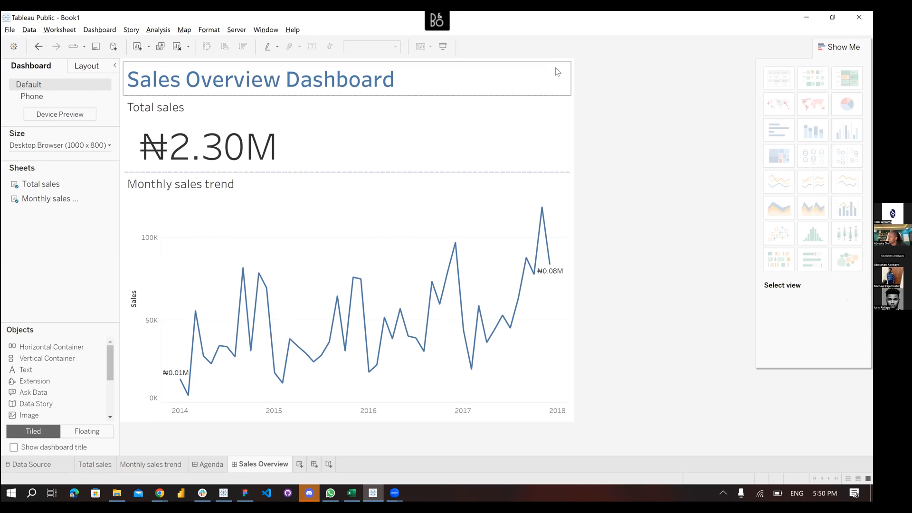
pyautogui.click(558, 72)
pyautogui.doubleClick(352, 64)
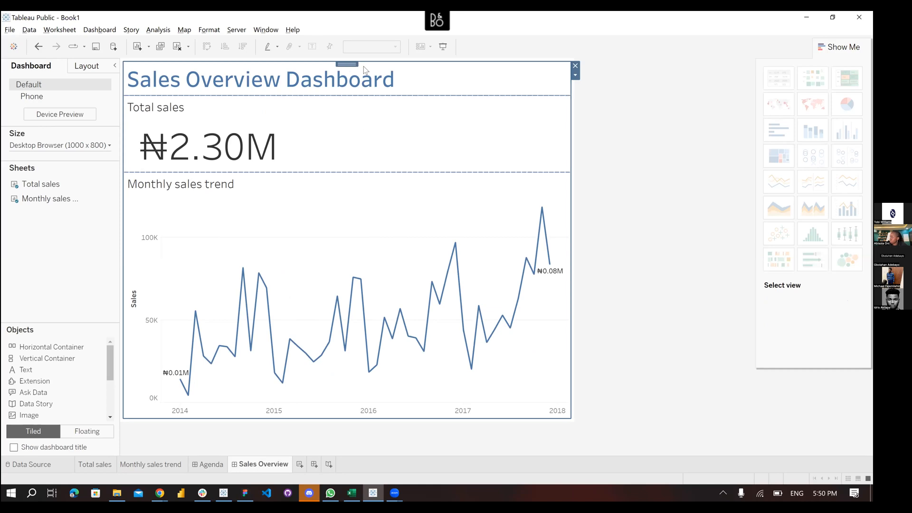
pyautogui.click(375, 127)
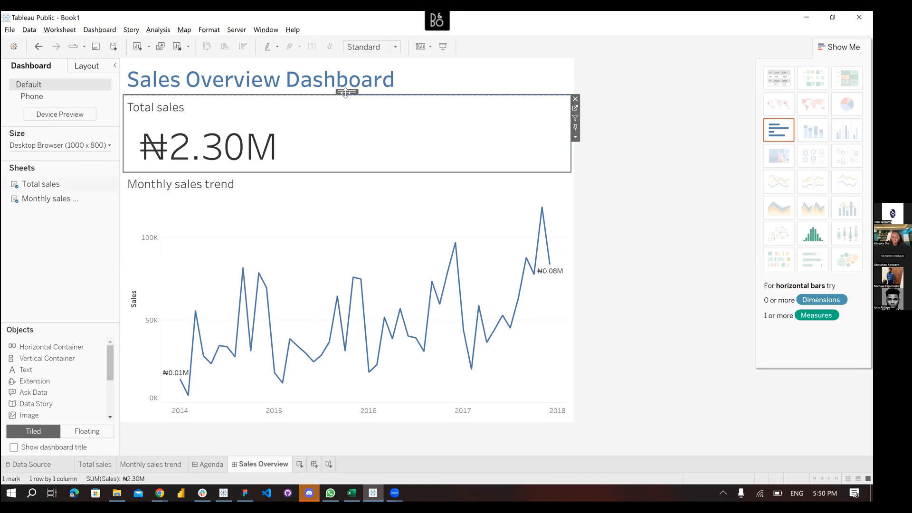
pyautogui.doubleClick(349, 153)
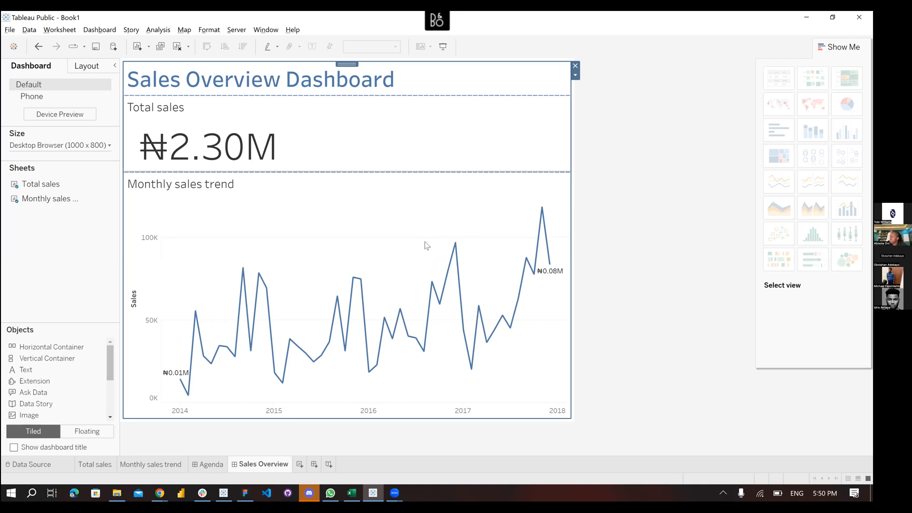
# Set the vertical container's outer padding to 10 pixels on all sides
pyautogui.click(86, 67)
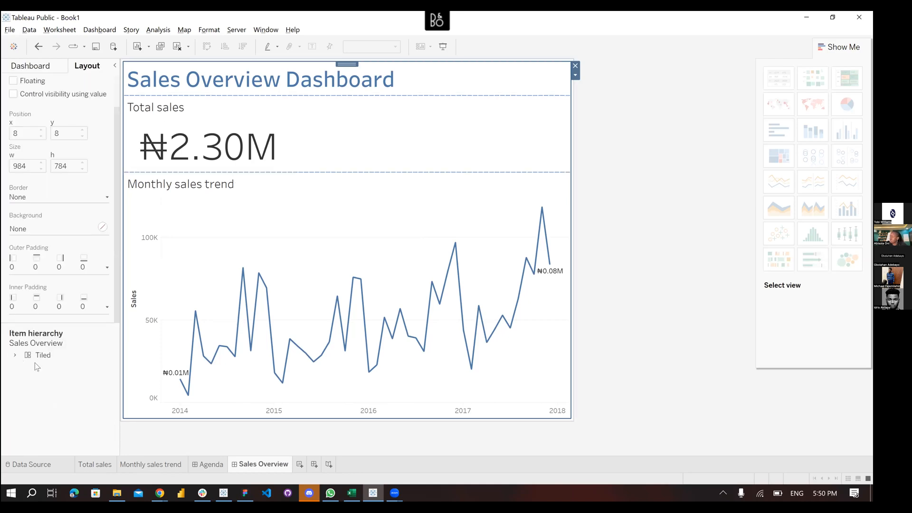
pyautogui.click(15, 356)
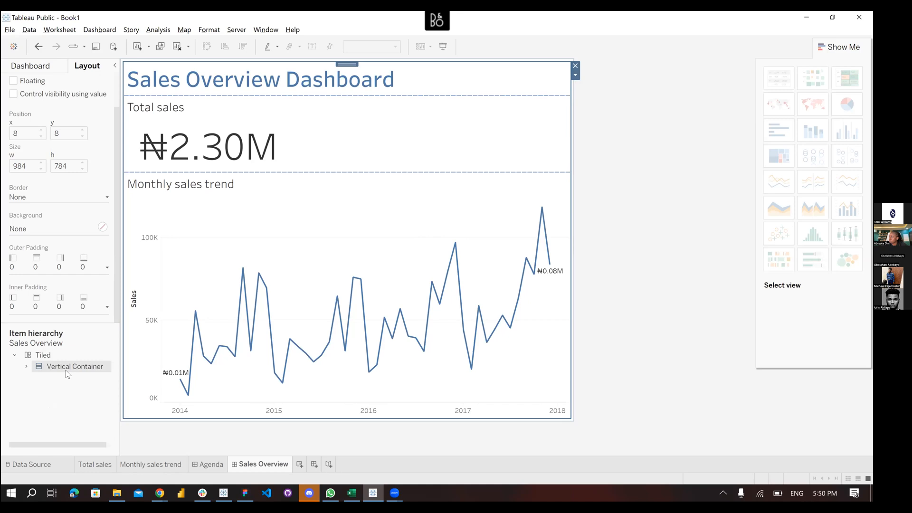
pyautogui.click(106, 269)
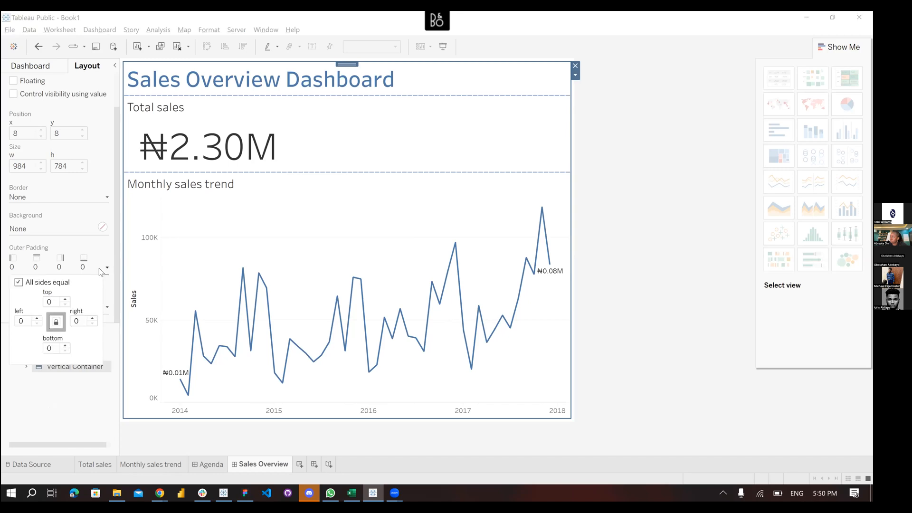
pyautogui.click(49, 300)
pyautogui.write('1')
pyautogui.click(105, 259)
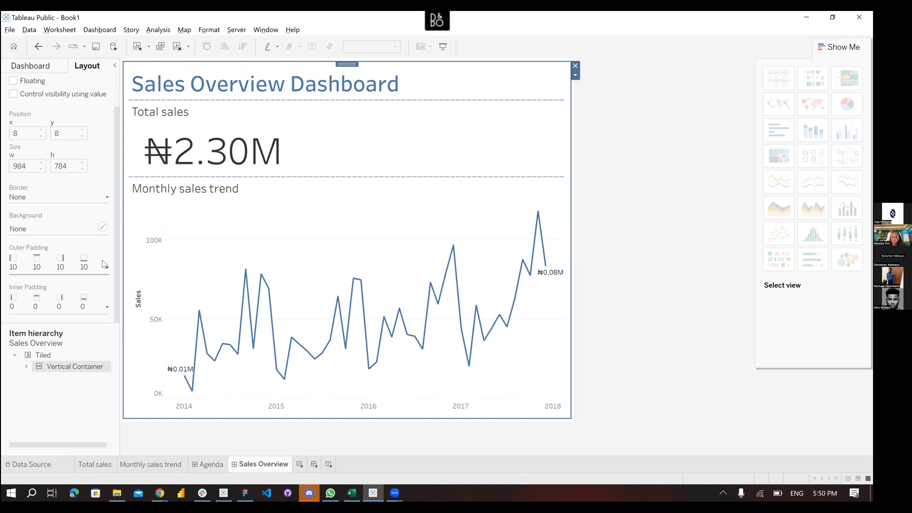
# Set the container's inner padding to 10 pixels, then select the title zone from the Dashboard pane
pyautogui.click(54, 308)
pyautogui.click(50, 338)
pyautogui.write('1')
pyautogui.click(102, 286)
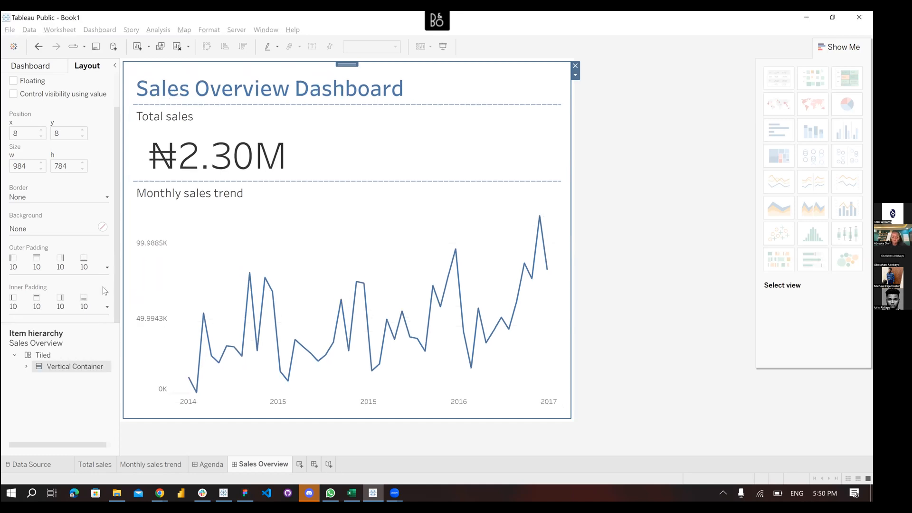
pyautogui.click(43, 70)
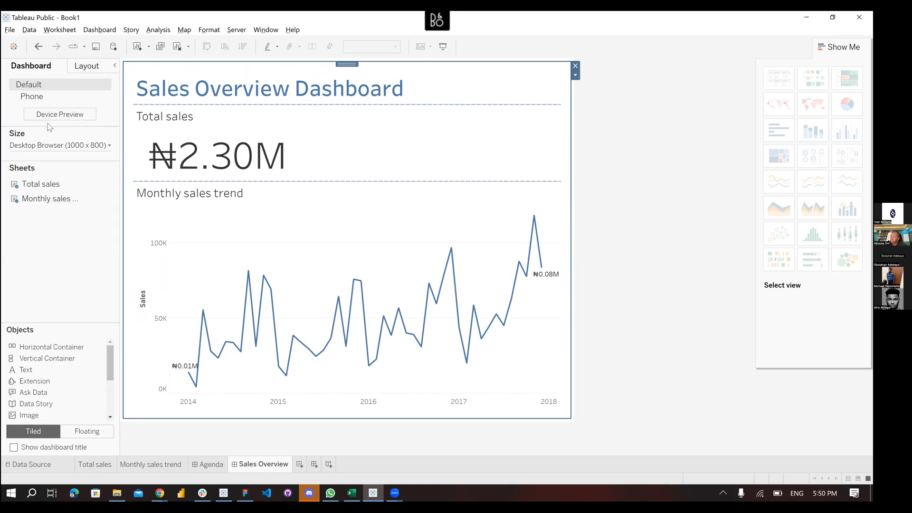
pyautogui.click(217, 95)
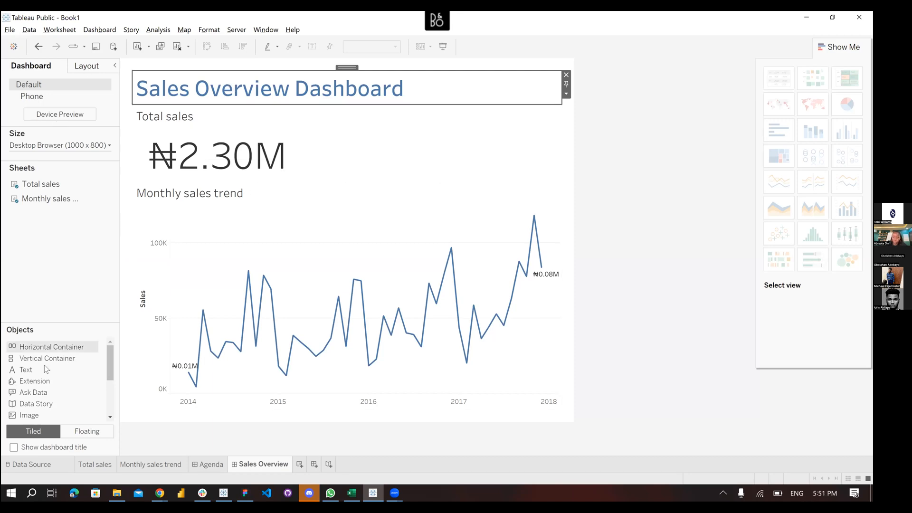
# Insert a Blank object below the title and set its height to 50 pixels
pyautogui.scroll(-3, 45, 365)
pyautogui.moveTo(36, 346); pyautogui.dragTo(301, 109)
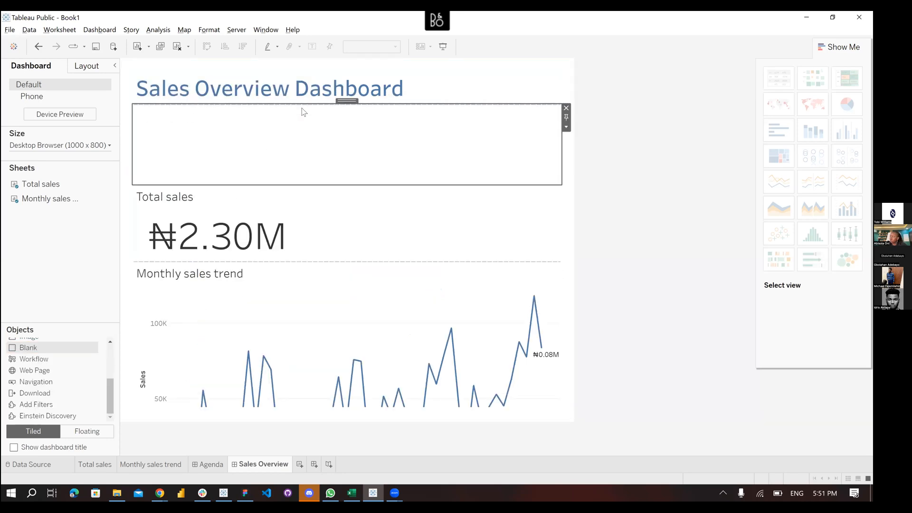
pyautogui.click(566, 128)
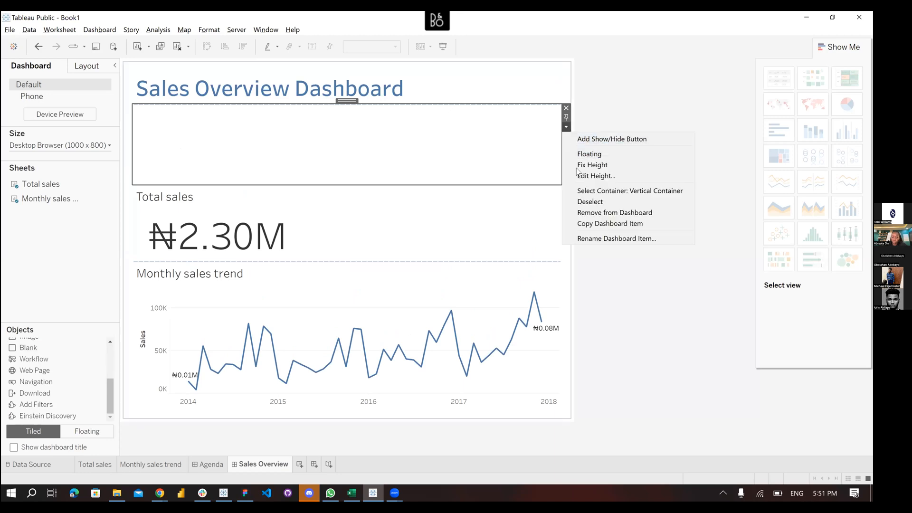
pyautogui.click(594, 175)
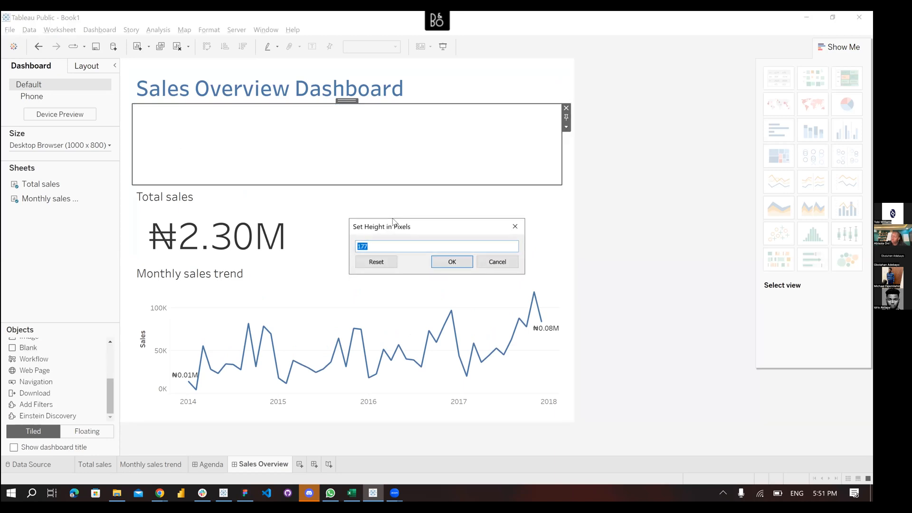
pyautogui.write('50')
pyautogui.press('Return')
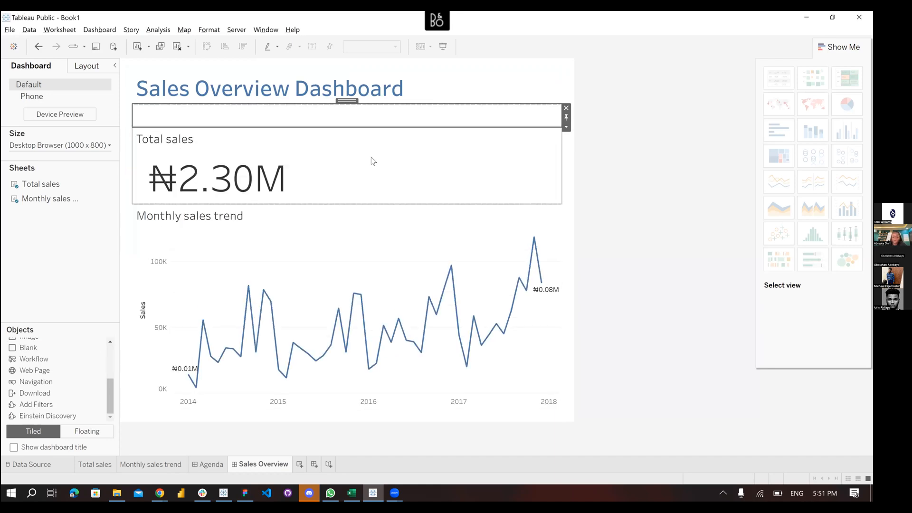
pyautogui.click(592, 181)
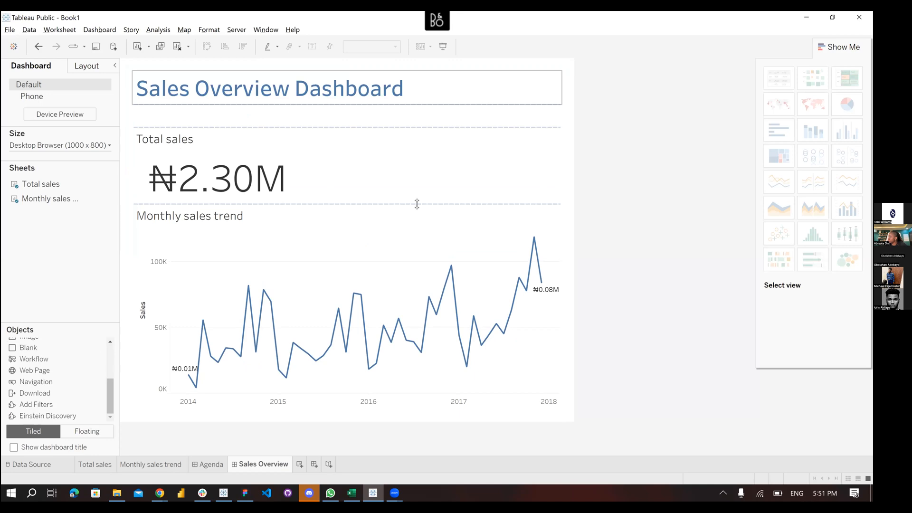
# Change the Total sales sheet's worksheet font to blue so ₦2.30M shows in blue
pyautogui.click(225, 183)
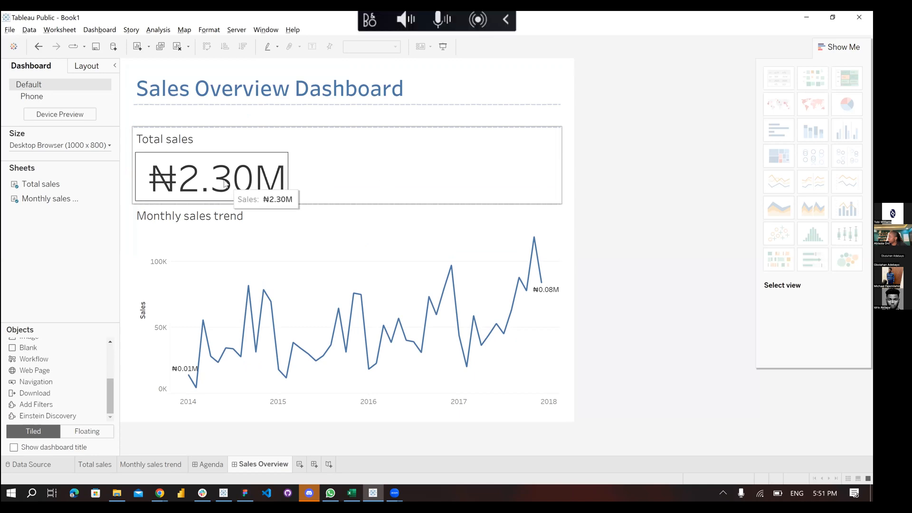
pyautogui.click(216, 179)
pyautogui.rightClick(217, 179)
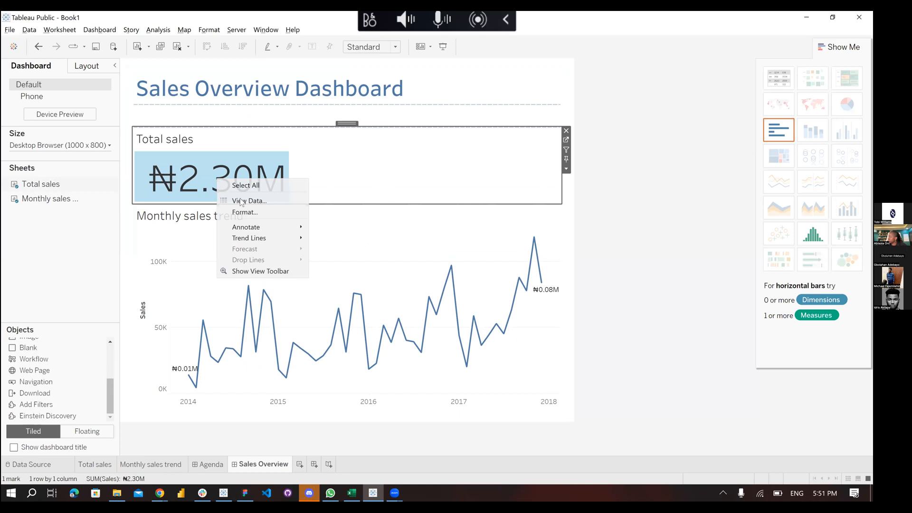
pyautogui.click(245, 212)
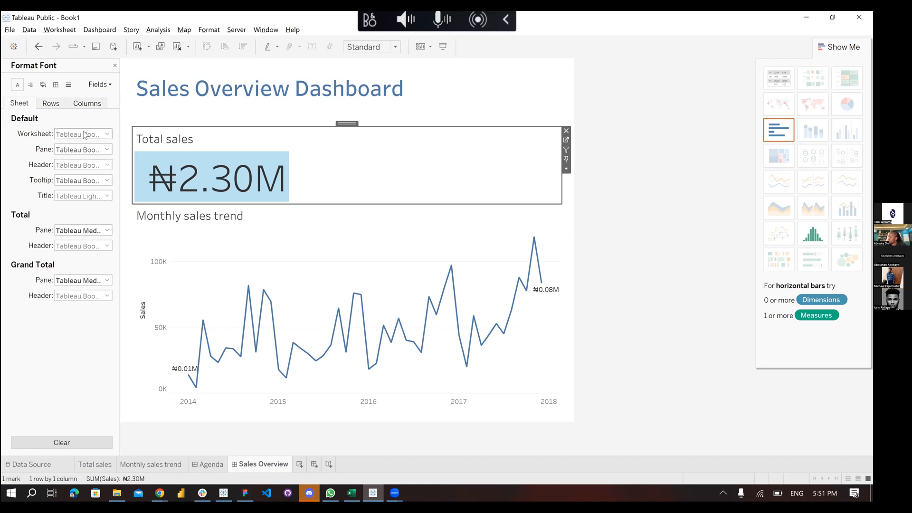
pyautogui.click(84, 135)
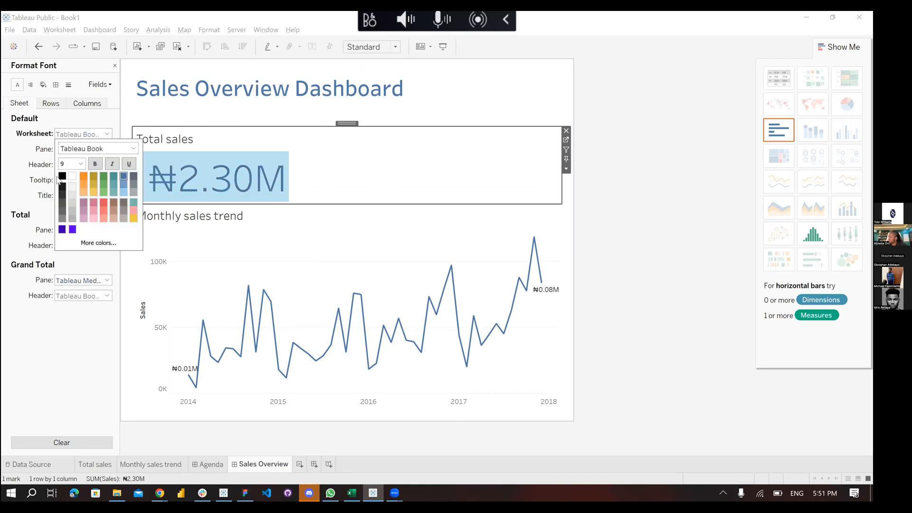
pyautogui.click(17, 174)
pyautogui.click(342, 167)
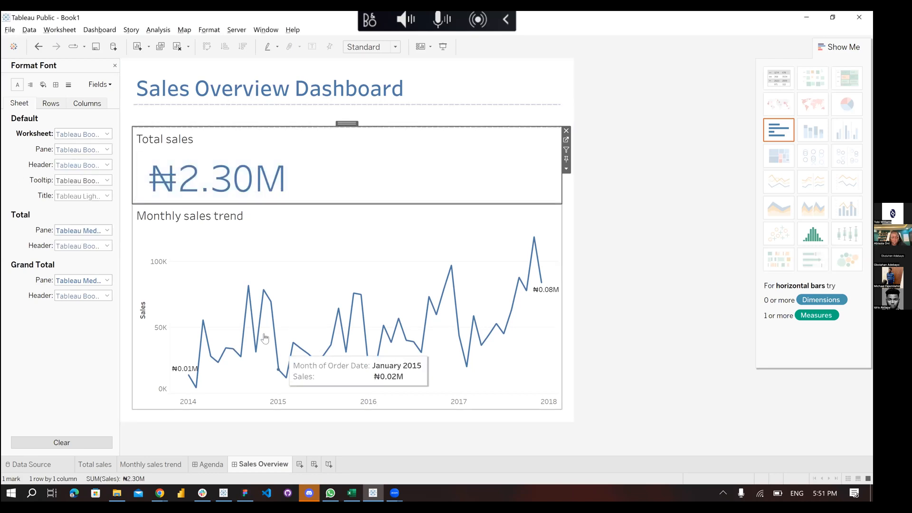
pyautogui.click(591, 147)
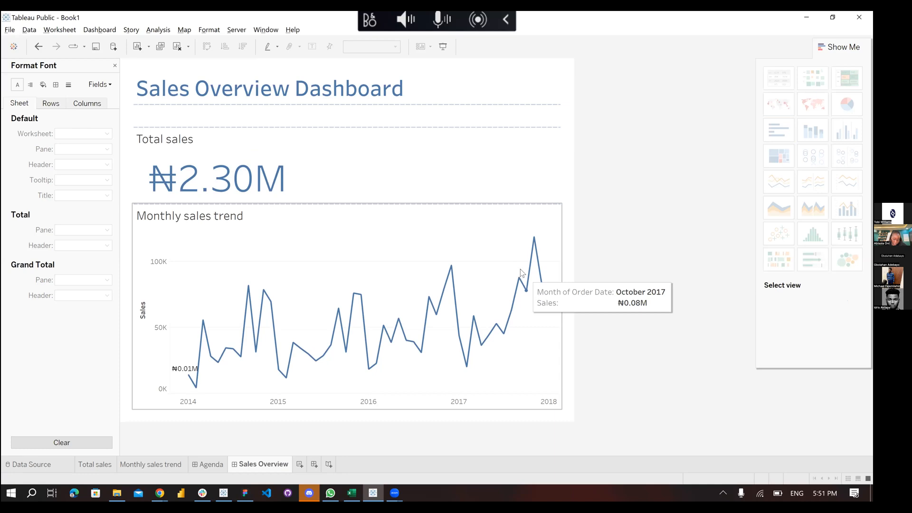
pyautogui.click(543, 284)
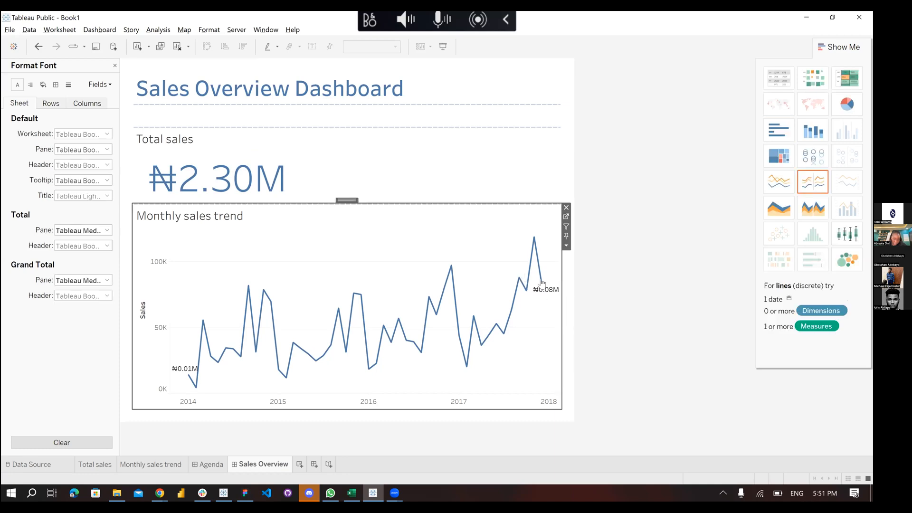
# Format Monthly sales trend SUM(Sales) labels in thousands (K), e.g. ₦14.24K and ₦83.83K
pyautogui.click(566, 218)
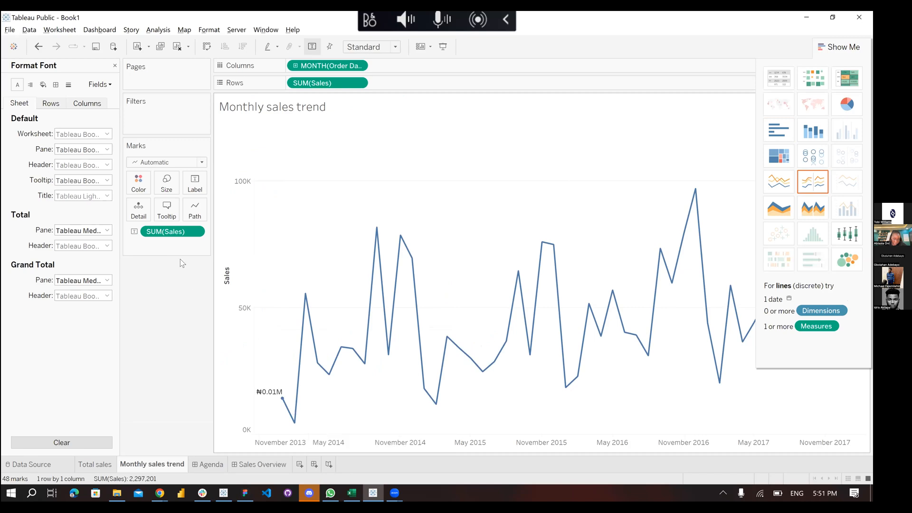
pyautogui.click(195, 232)
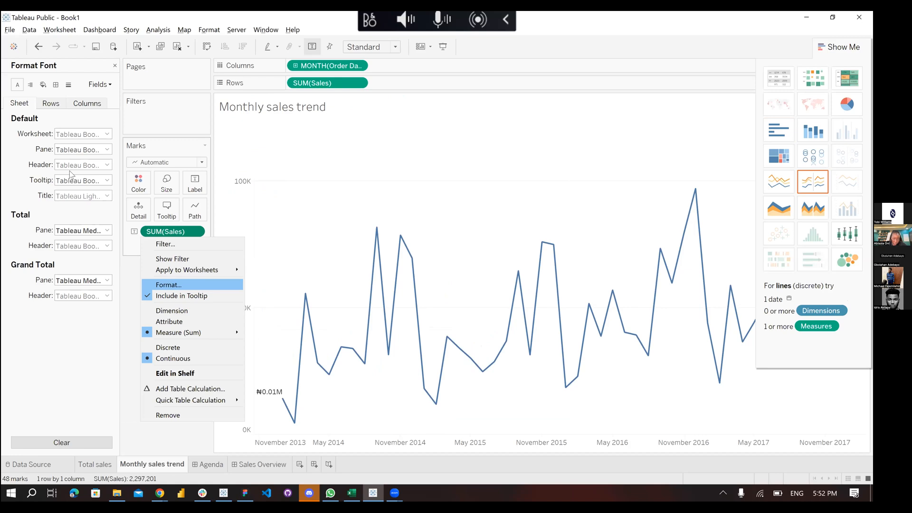
pyautogui.press('Return')
pyautogui.click(84, 167)
pyautogui.click(175, 242)
pyautogui.click(177, 258)
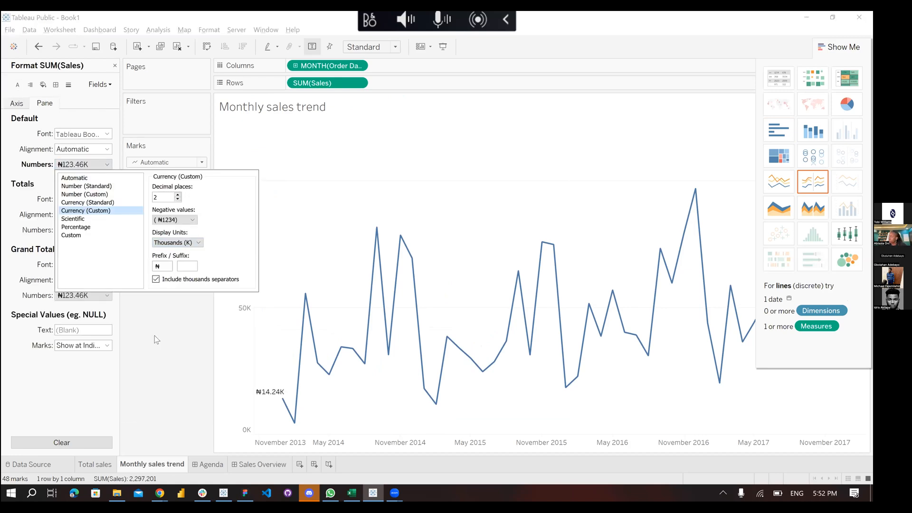
pyautogui.click(256, 463)
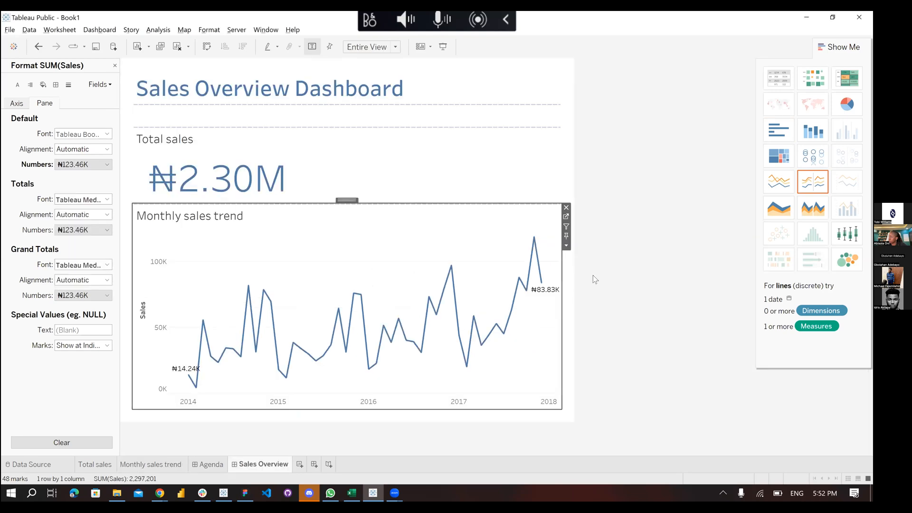
pyautogui.click(591, 204)
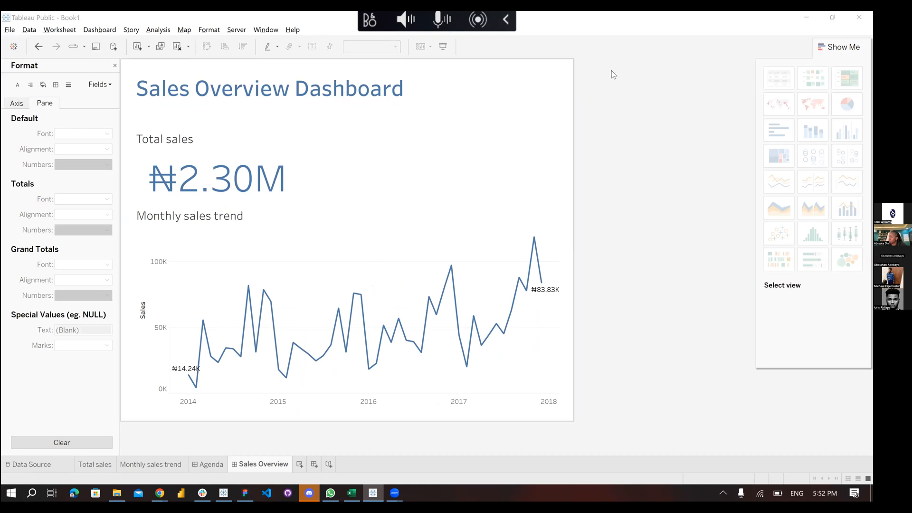
# Choose Save to Tableau Public from the File menu to bring up the sign-in dialog
pyautogui.click(9, 30)
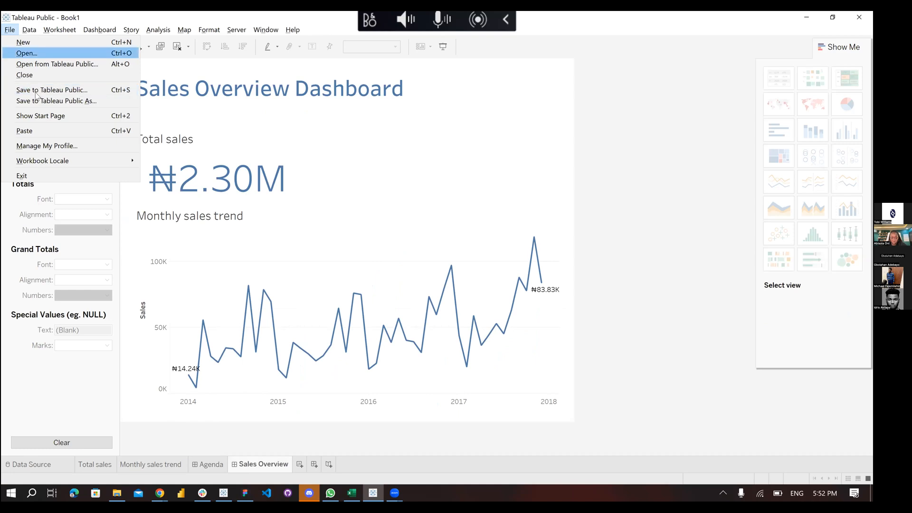
pyautogui.click(37, 92)
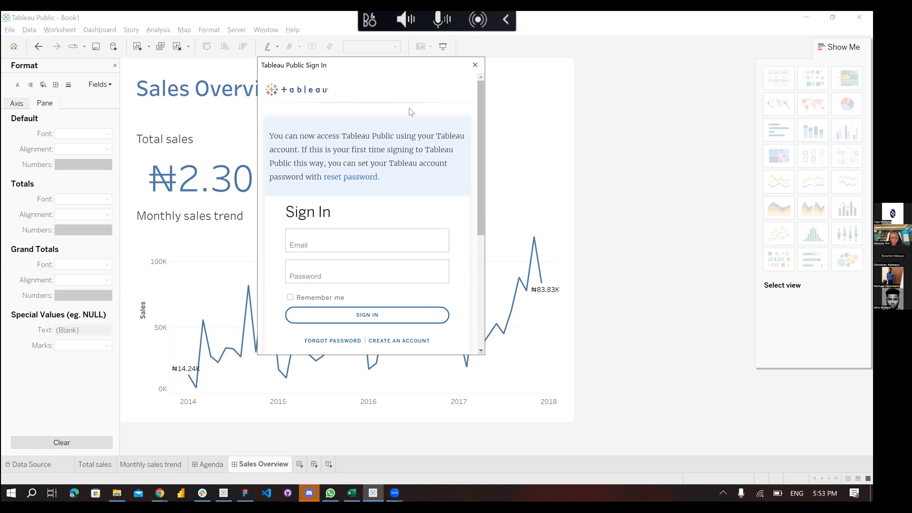
# Dismiss the Tableau Public sign-in dialog without signing in
pyautogui.click(475, 65)
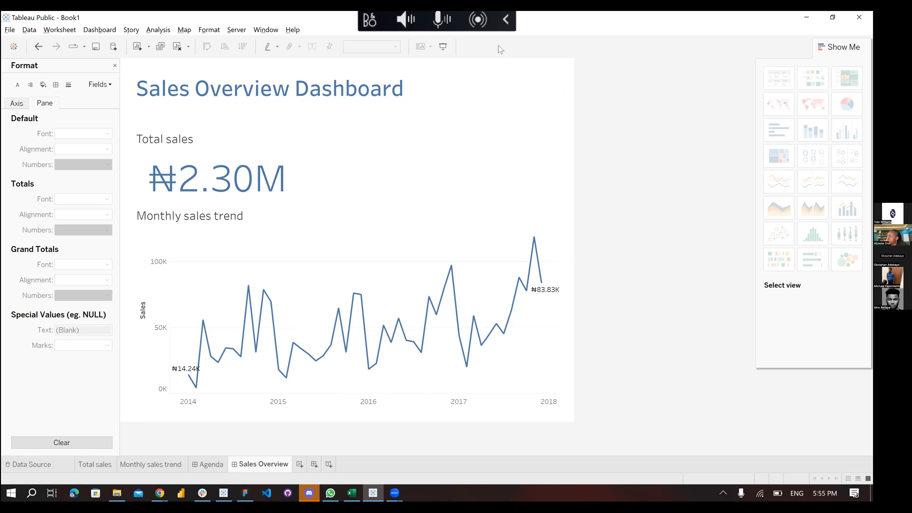
# Preview the Sales Overview dashboard in Presentation Mode, then switch to the other Tableau window
pyautogui.click(441, 49)
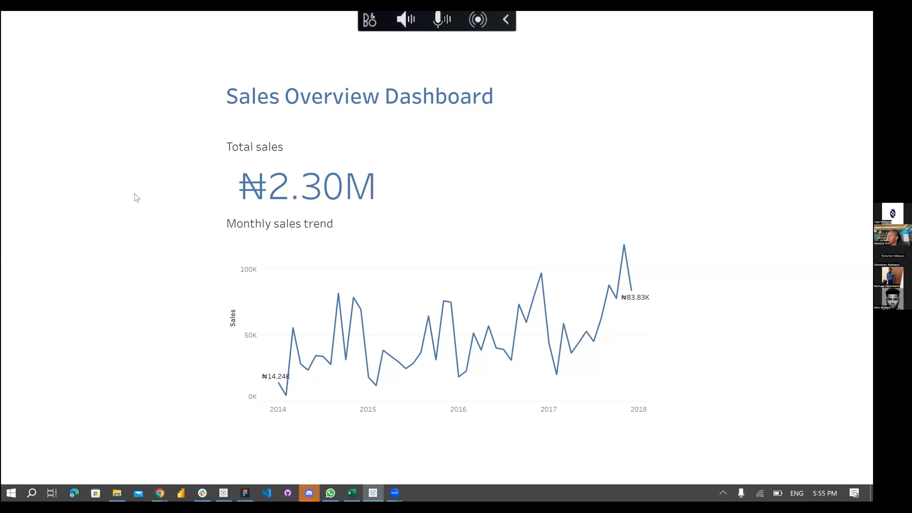
pyautogui.press('Escape')
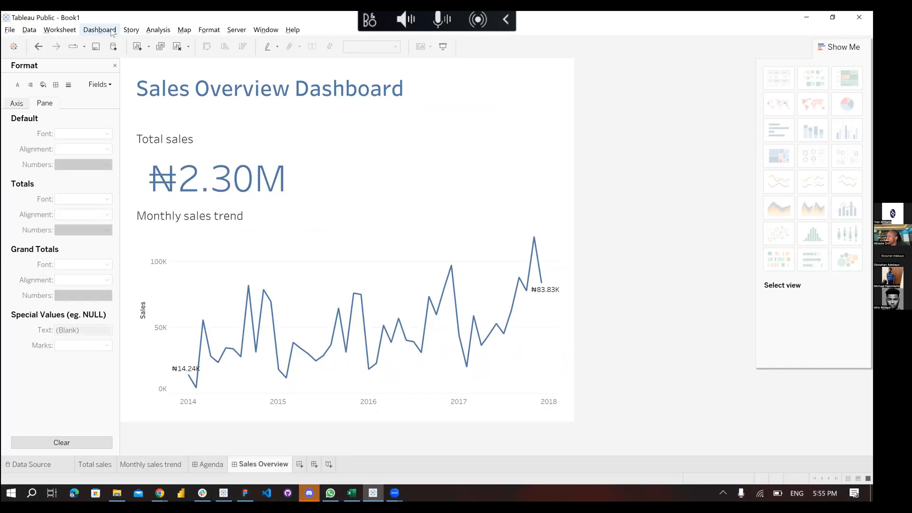
pyautogui.click(112, 31)
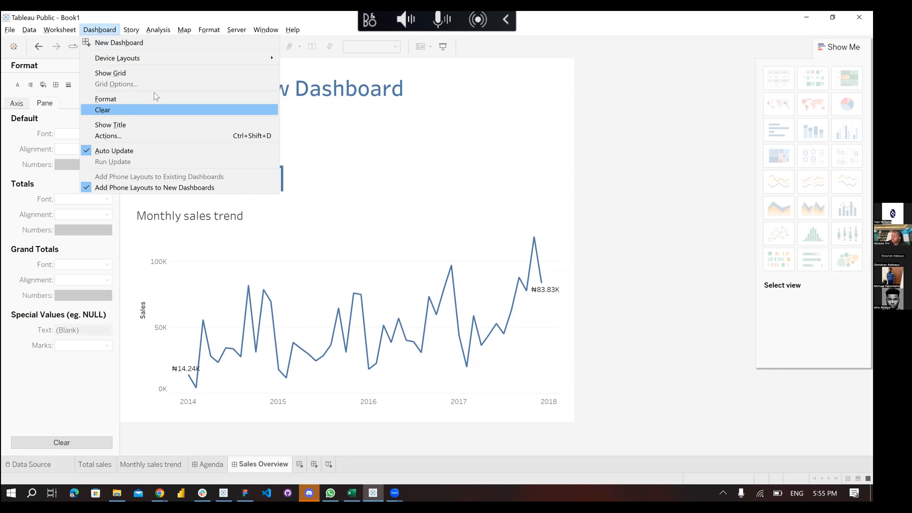
pyautogui.click(224, 492)
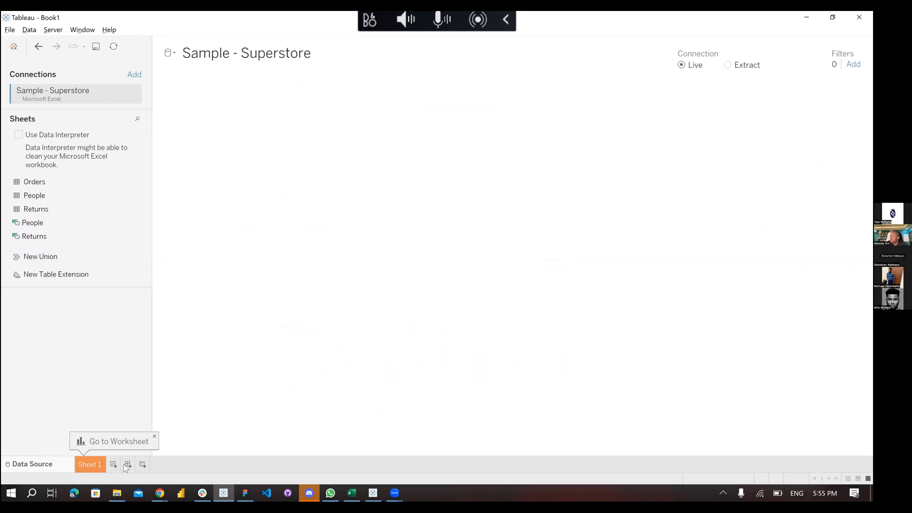
# Leave the Book1 window and return to the Tableau Public window with the Sales Overview dashboard
pyautogui.click(127, 465)
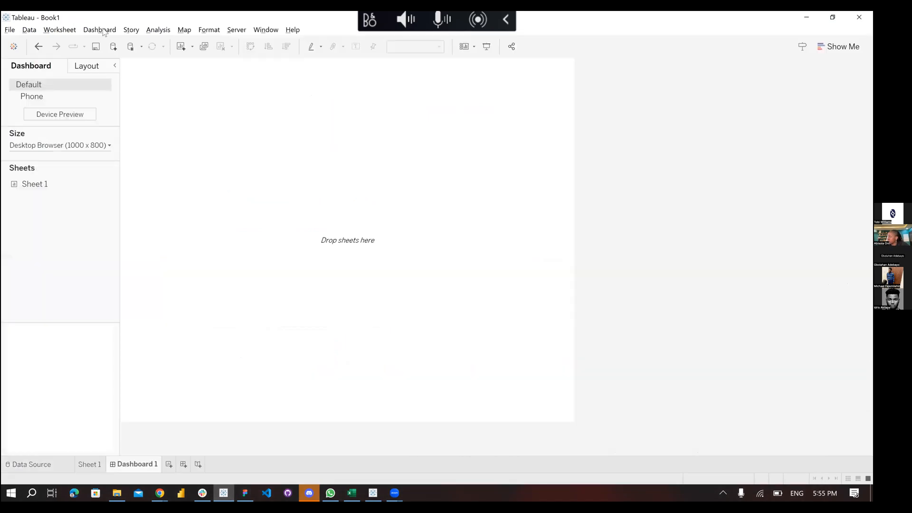
pyautogui.click(101, 30)
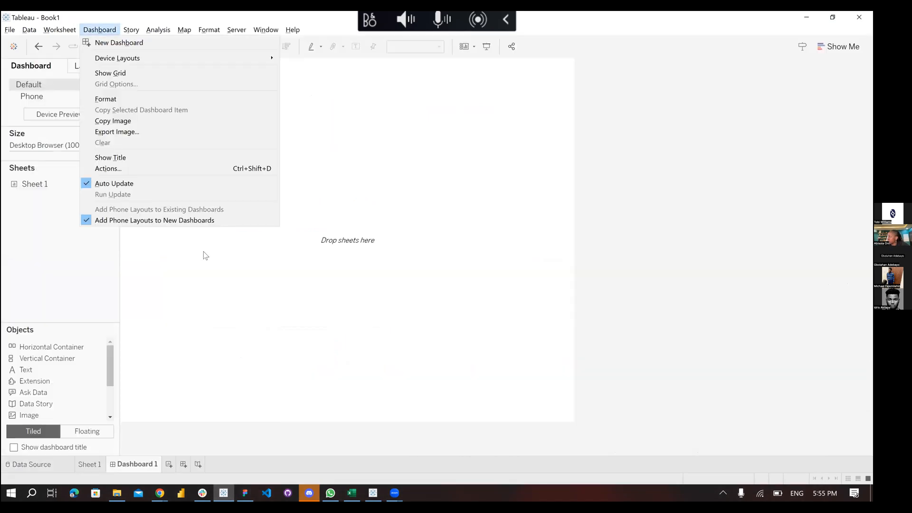
pyautogui.click(758, 15)
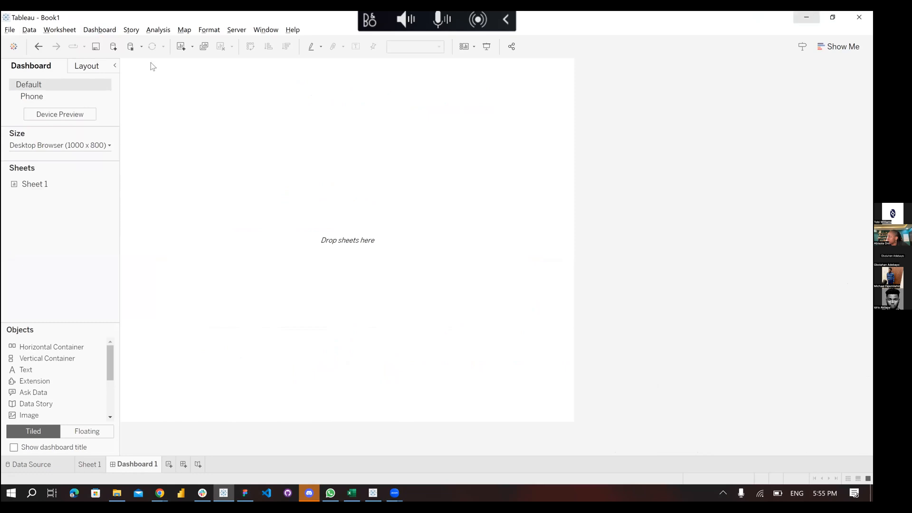
pyautogui.hotkey('alt', 'Tab')
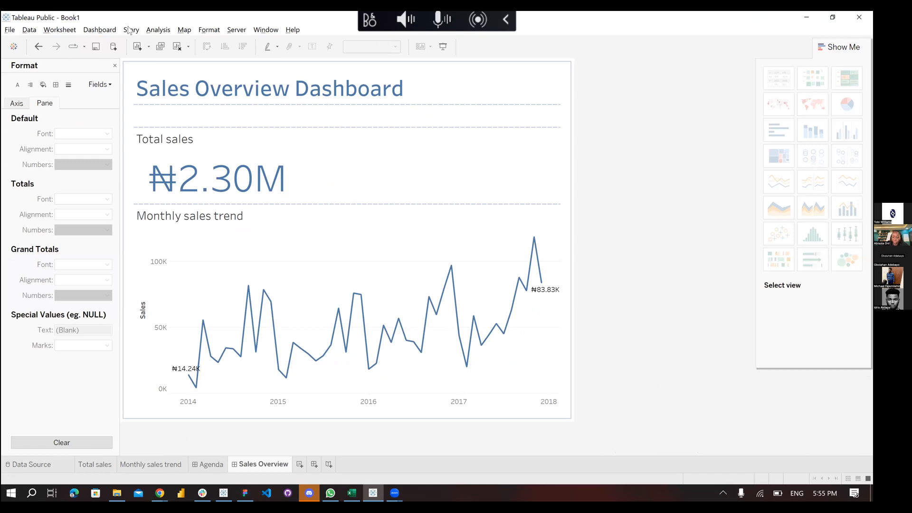
pyautogui.click(100, 30)
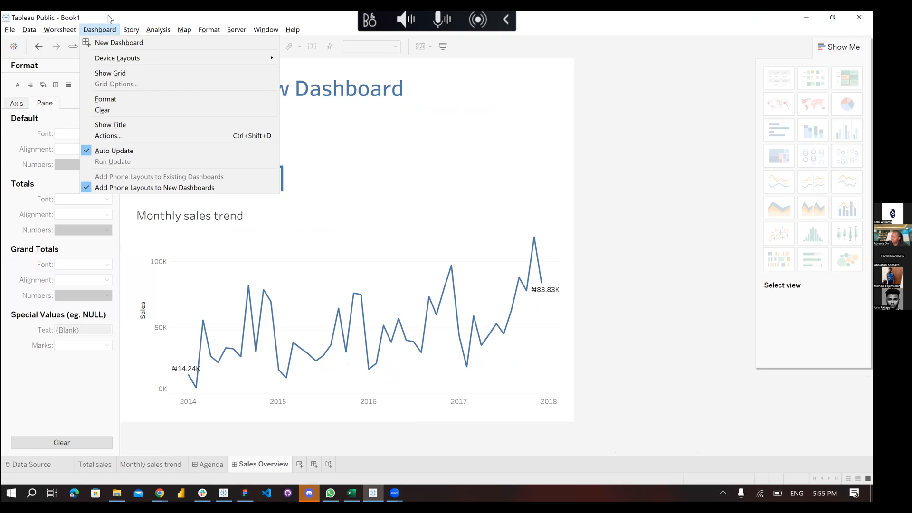
pyautogui.click(108, 19)
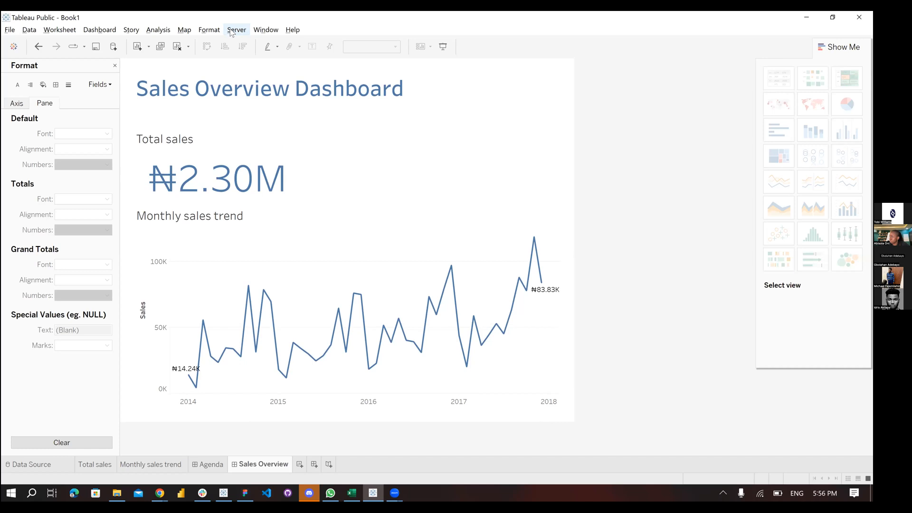
# Choose Save to Tableau Public As from the File menu to bring up the sign-in form
pyautogui.click(9, 31)
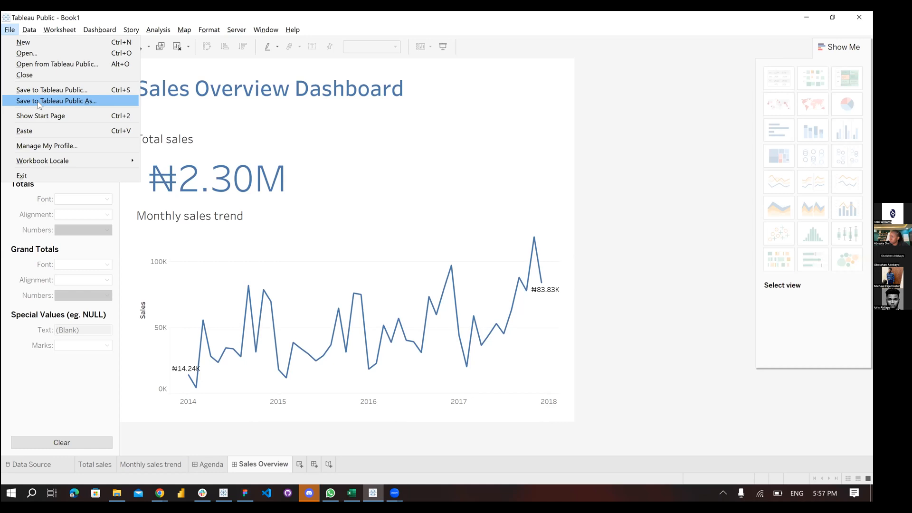
pyautogui.click(38, 101)
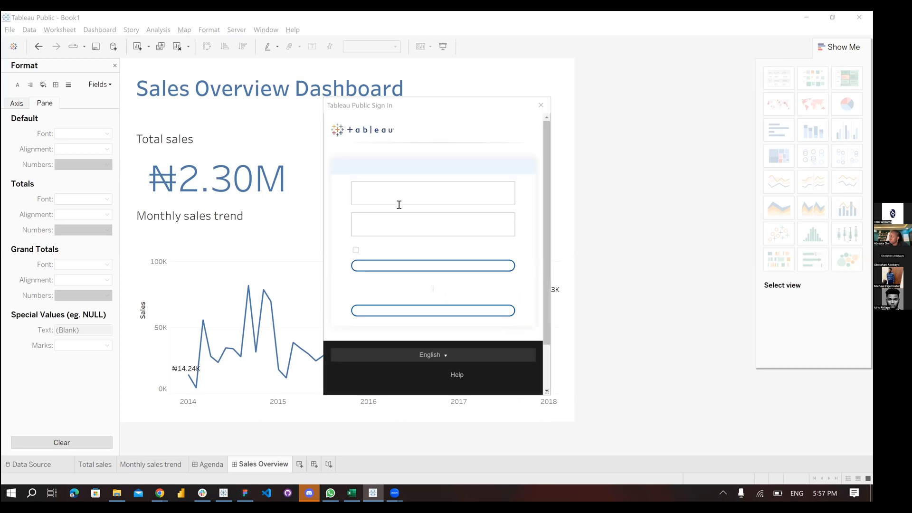
pyautogui.scroll(-2, 457, 333)
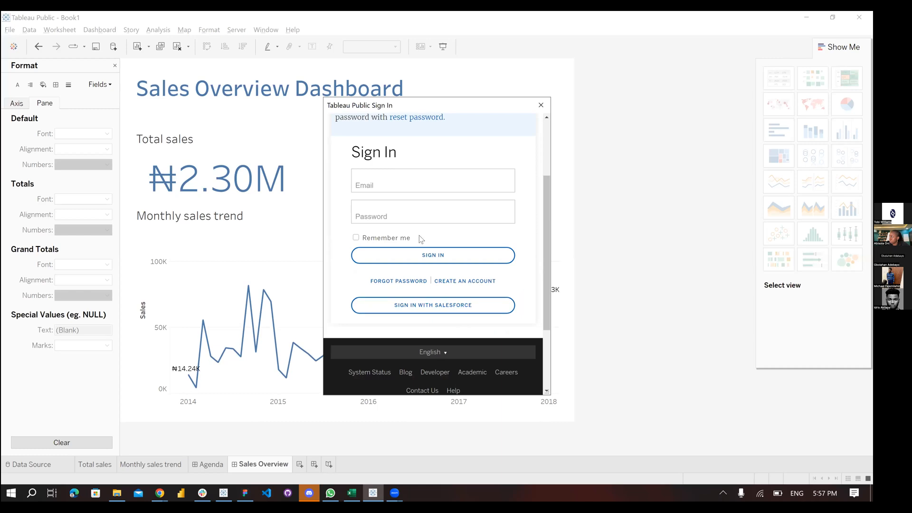
# Enter the account e-mail and paste the account password into the sign-in form
pyautogui.click(401, 189)
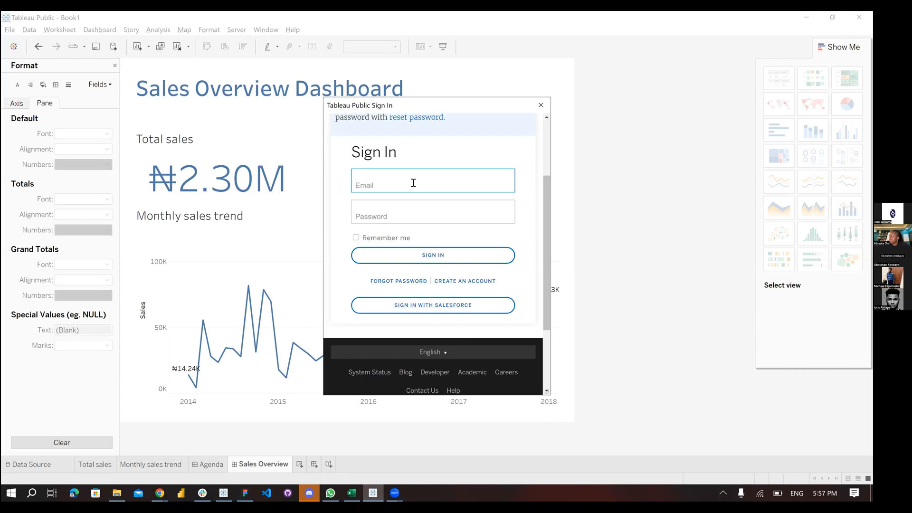
pyautogui.press('Tab')
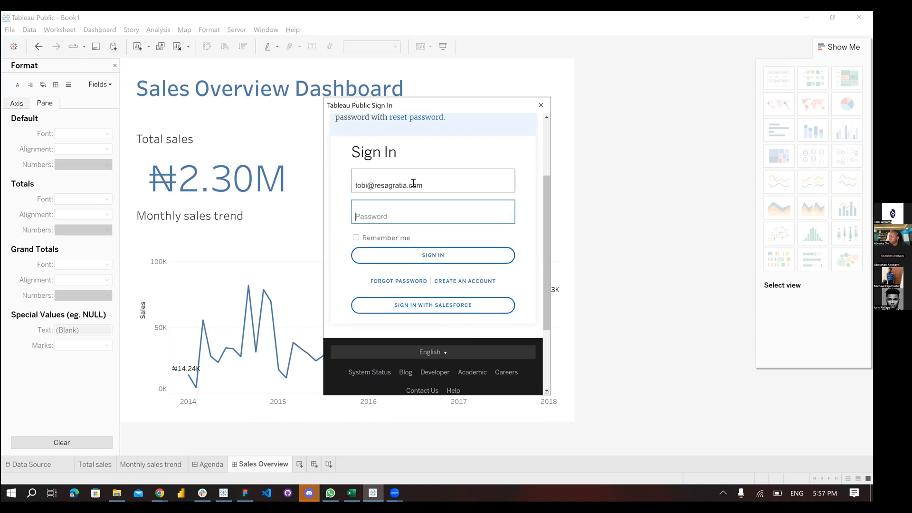
pyautogui.hotkey('ctrl', 'v')
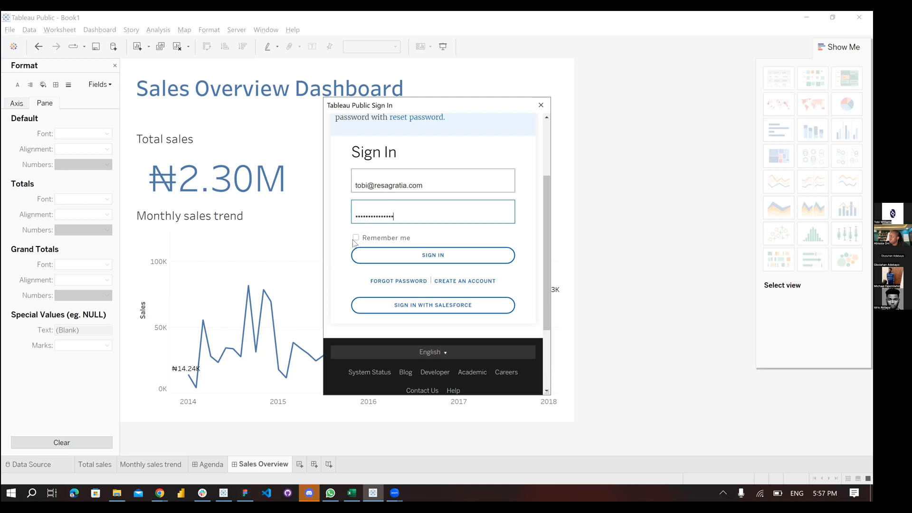
# Sign in, rename the workbook from Book1 to 'Tableau Bootcamp - Introduction to Tableau' and publish it
pyautogui.click(432, 259)
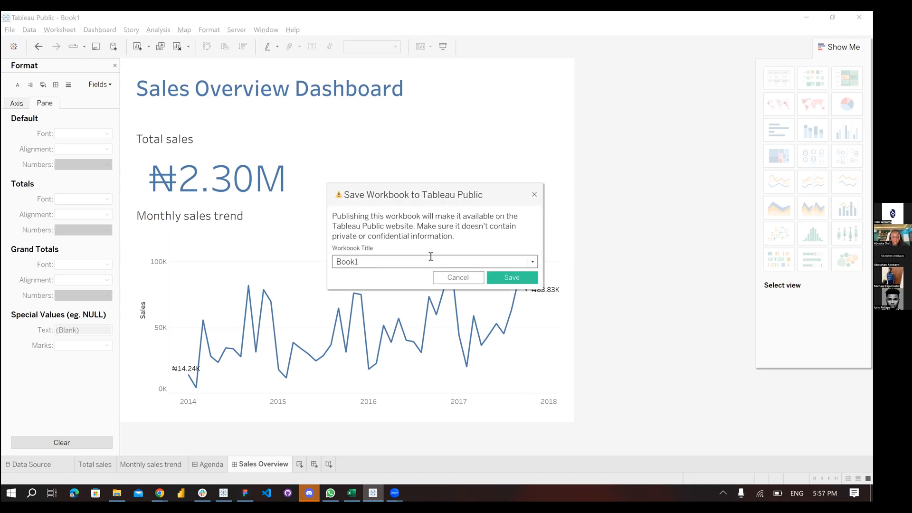
pyautogui.click(431, 256)
pyautogui.hotkey('ctrl', 'a')
pyautogui.write('Tableau BO')
pyautogui.press('BackSpace')
pyautogui.write('ootcamp - Intro')
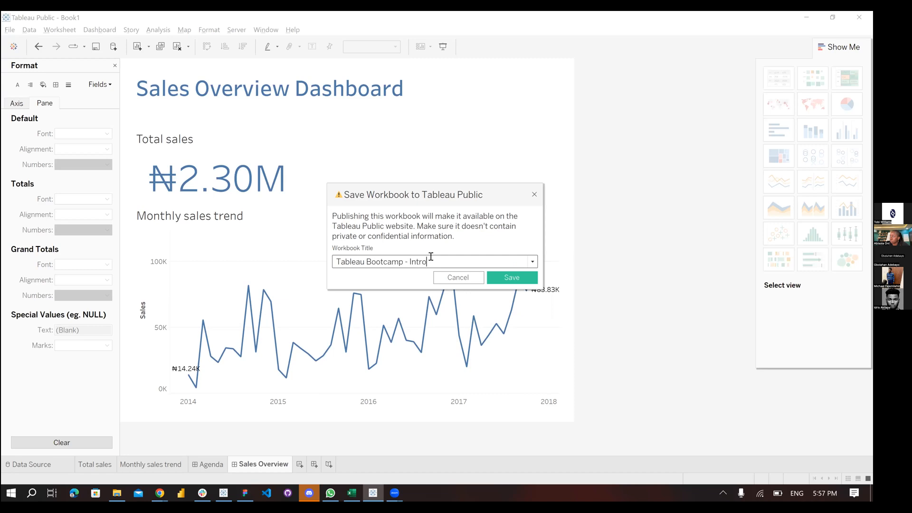
pyautogui.write('duction to Tableau')
pyautogui.click(505, 280)
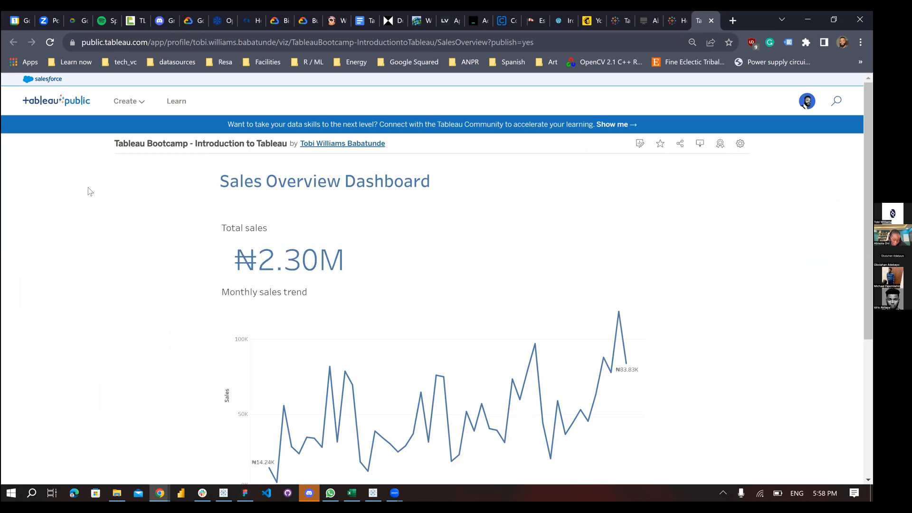
pyautogui.scroll(-5, 88, 191)
pyautogui.scroll(5, 88, 190)
pyautogui.scroll(-5, 88, 191)
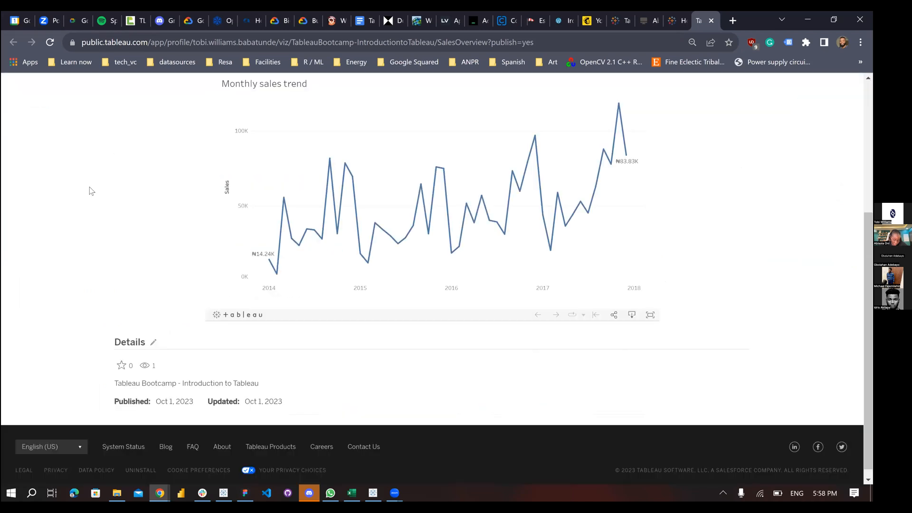
pyautogui.scroll(5, 90, 191)
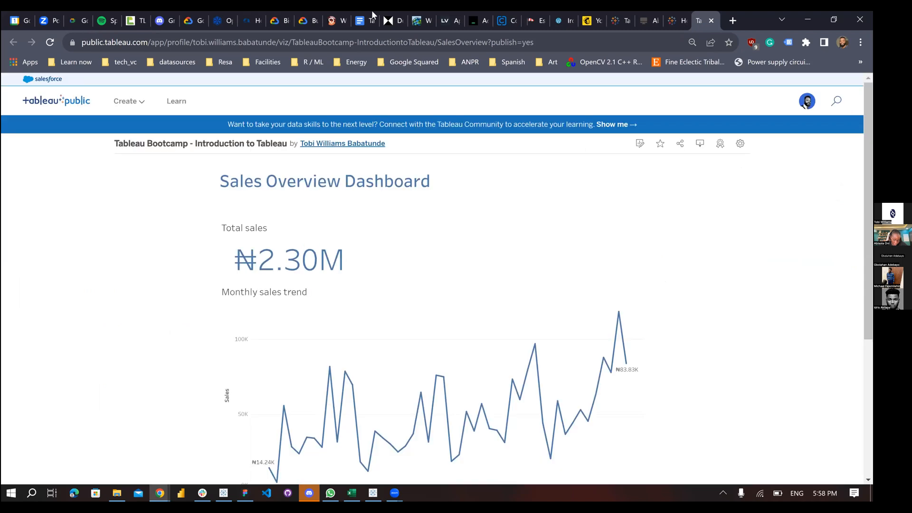
pyautogui.scroll(-5, 373, 15)
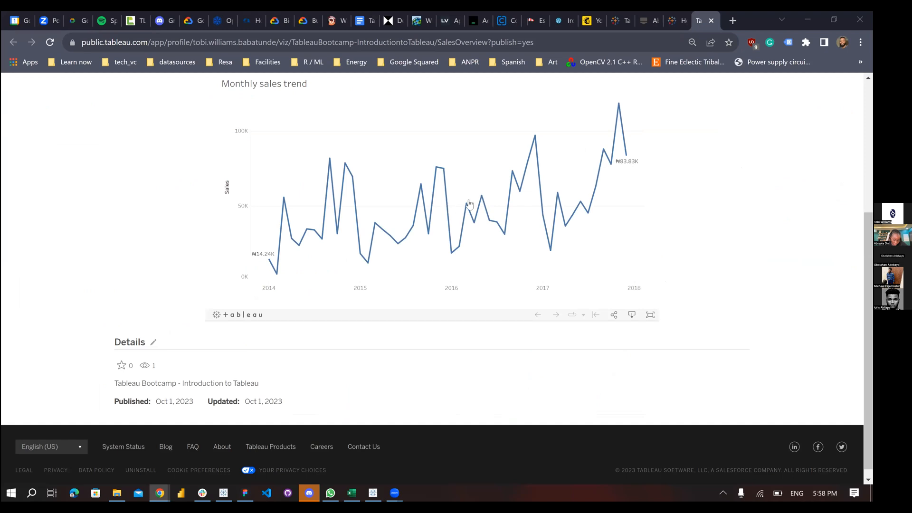
pyautogui.scroll(4, 633, 332)
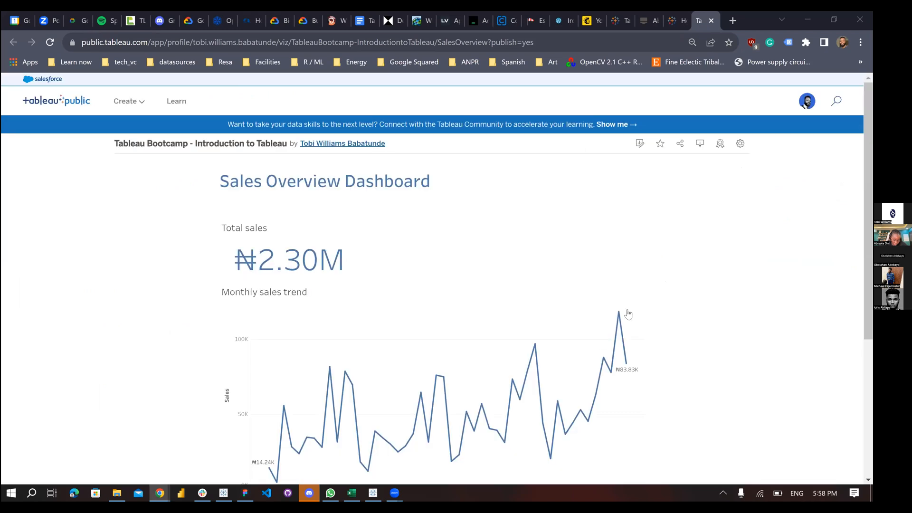
pyautogui.scroll(-4, 628, 315)
pyautogui.click(632, 316)
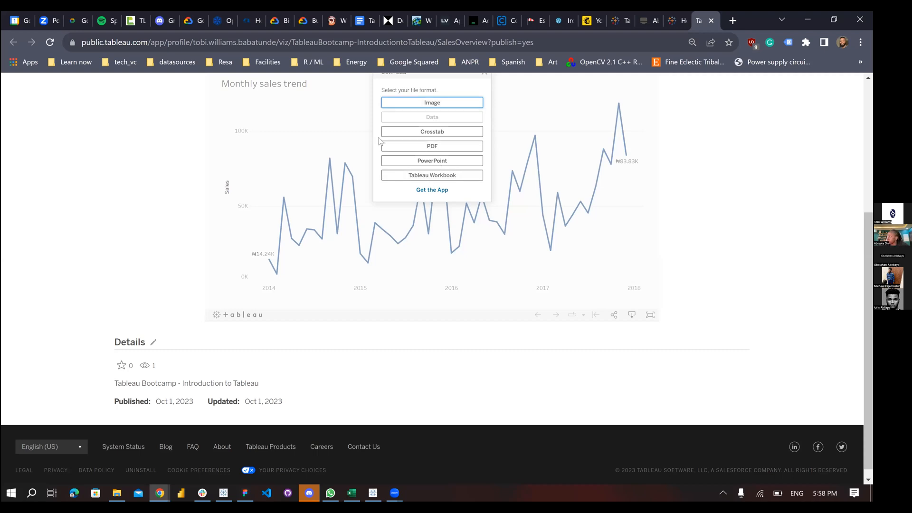
pyautogui.scroll(1, 303, 208)
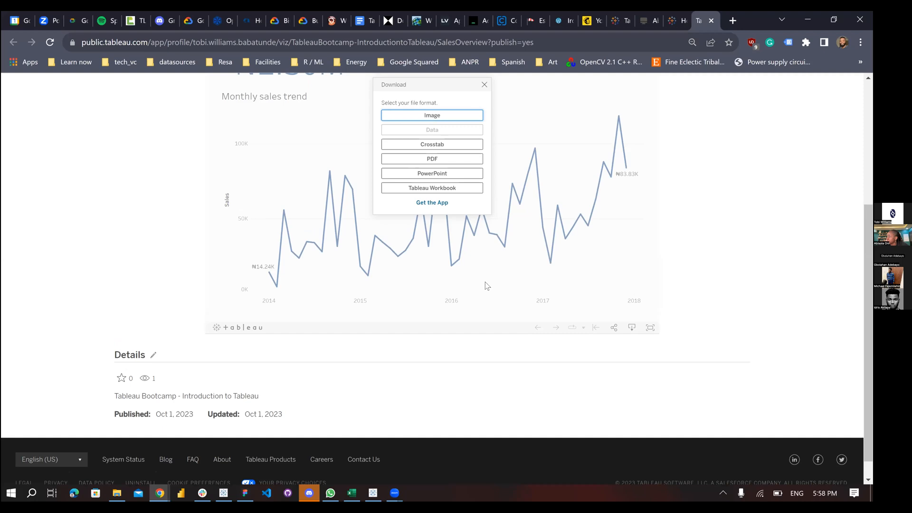
pyautogui.click(636, 212)
pyautogui.scroll(4, 282, 224)
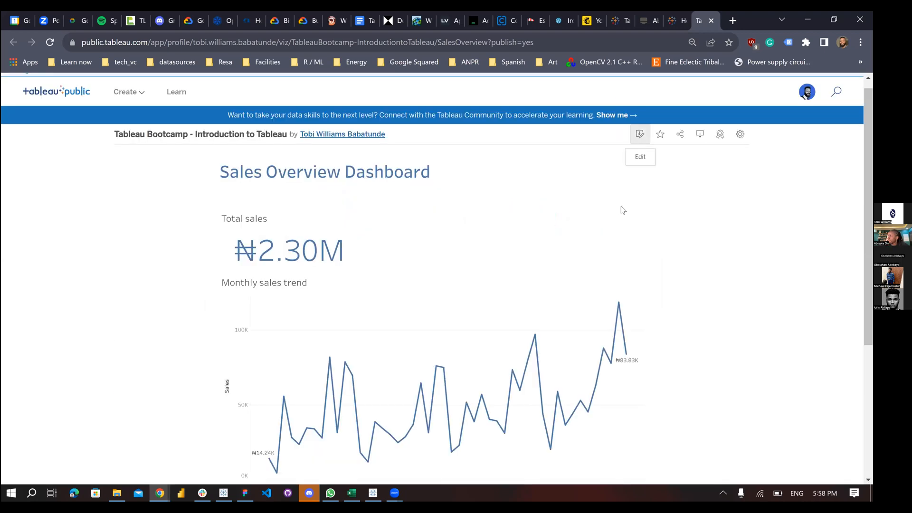
# Scroll through the published viz page and view the dashboard full screen, then exit full screen
pyautogui.scroll(-4, 621, 208)
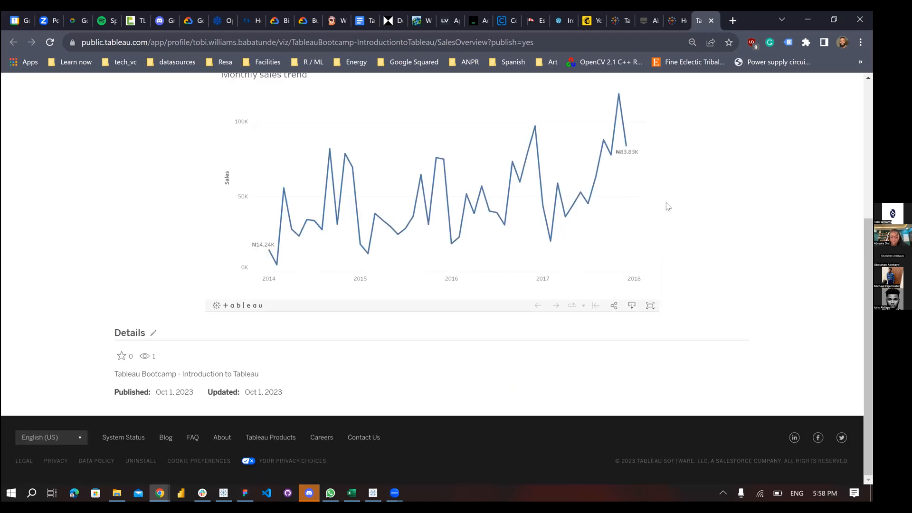
pyautogui.scroll(4, 667, 206)
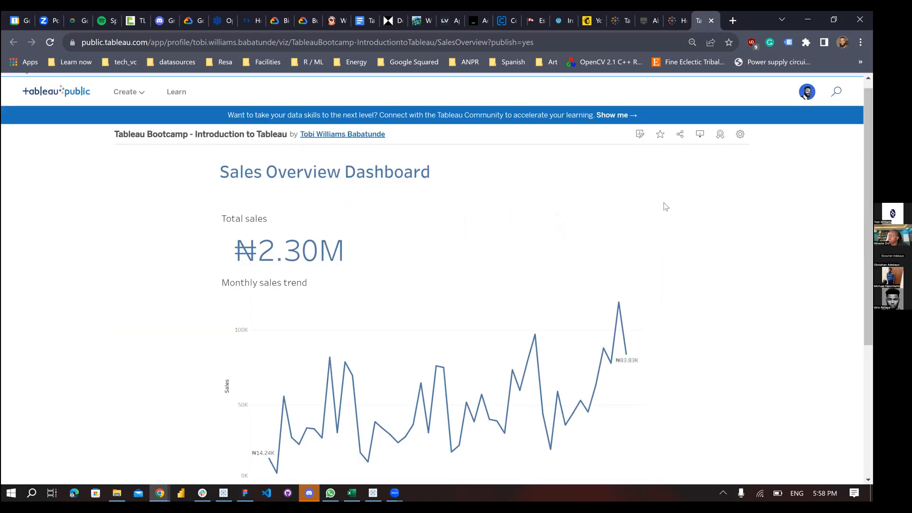
pyautogui.scroll(-4, 665, 206)
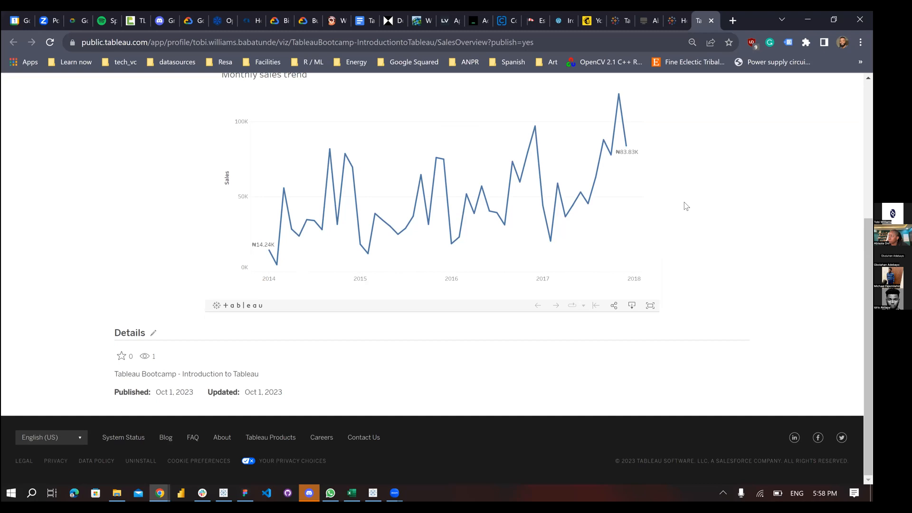
pyautogui.scroll(4, 686, 206)
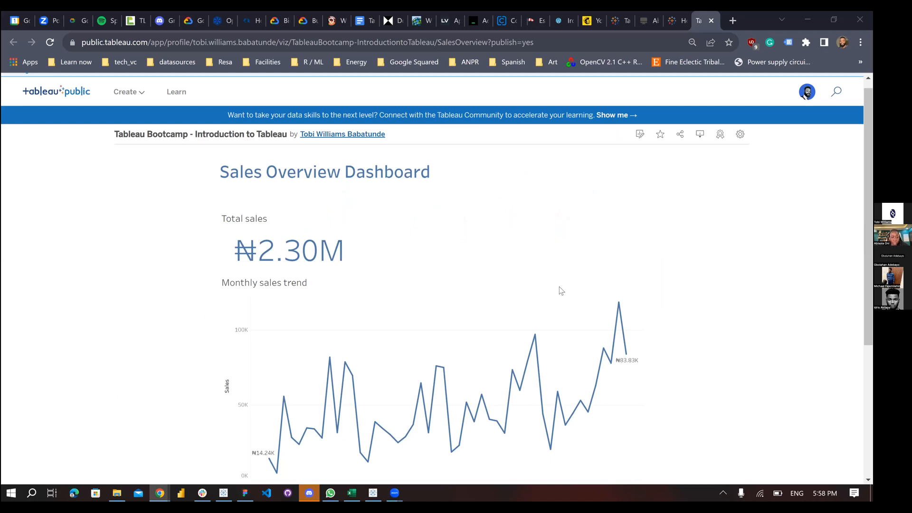
pyautogui.scroll(-4, 562, 290)
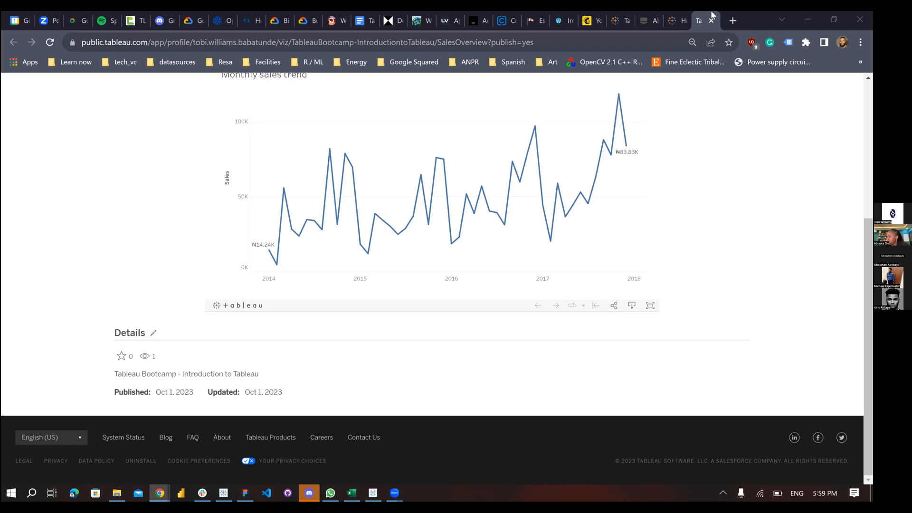
pyautogui.click(650, 305)
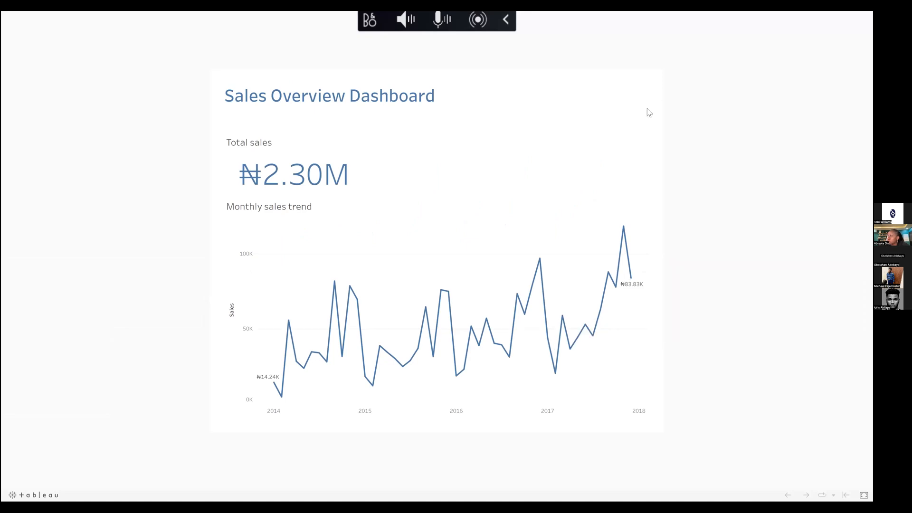
pyautogui.press('Escape')
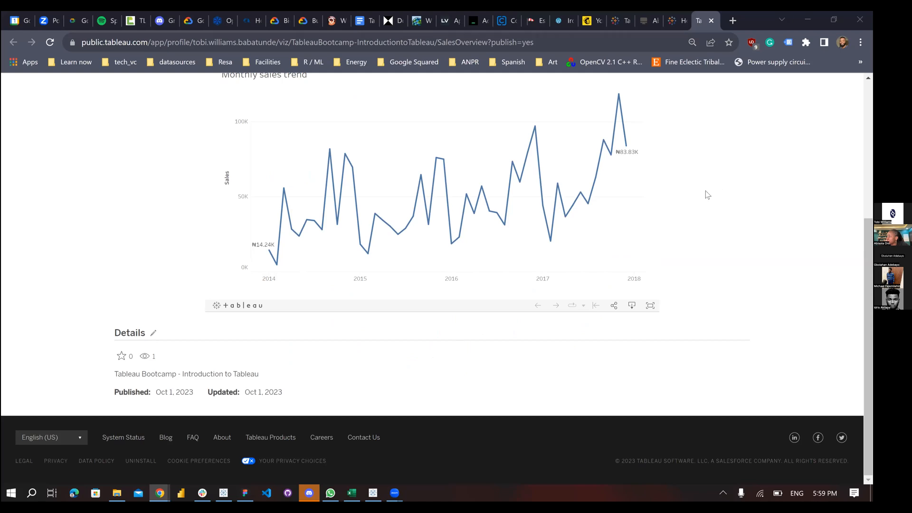
pyautogui.scroll(5, 705, 193)
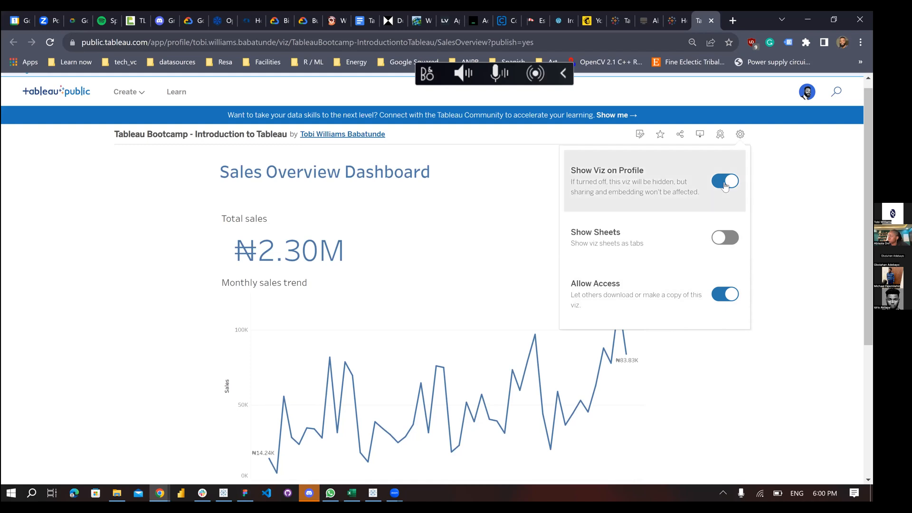
pyautogui.click(740, 135)
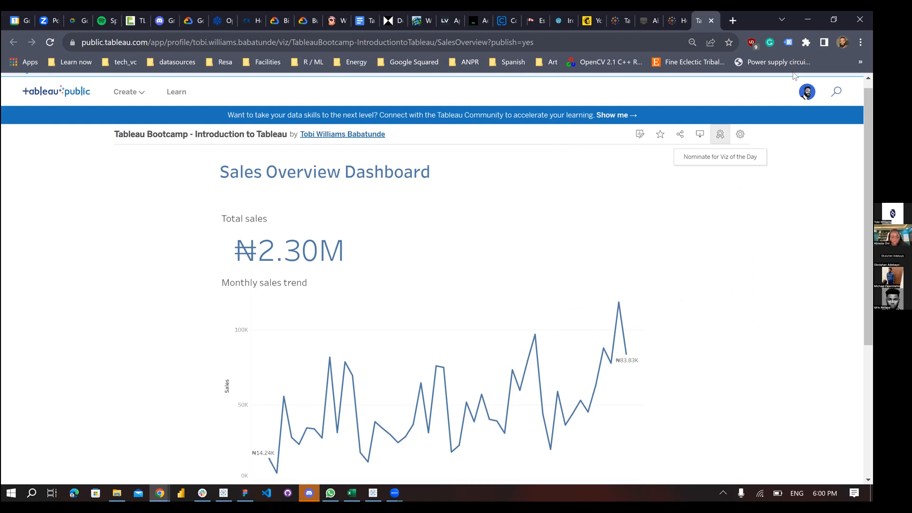
pyautogui.moveTo(795, 76)
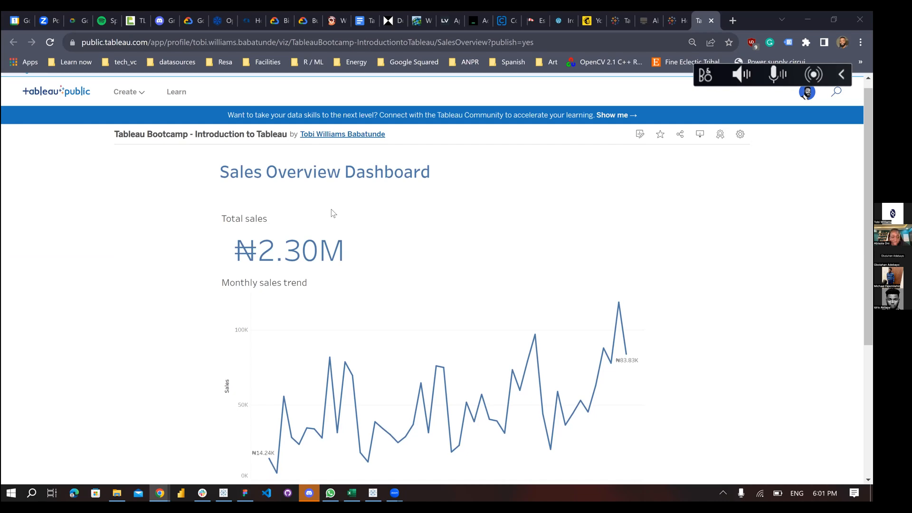
# Return to the desktop workbook and go to the Monthly sales trend sheet from its dashboard chart
pyautogui.click(373, 492)
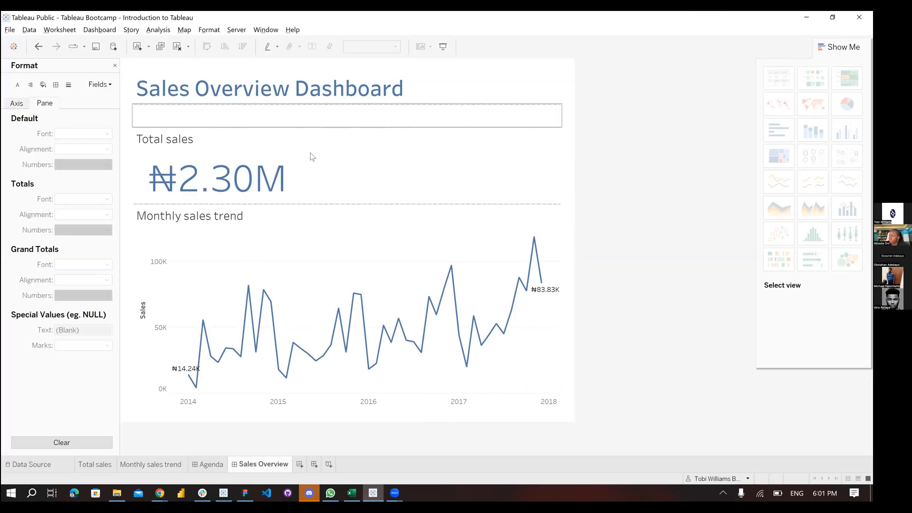
pyautogui.click(370, 231)
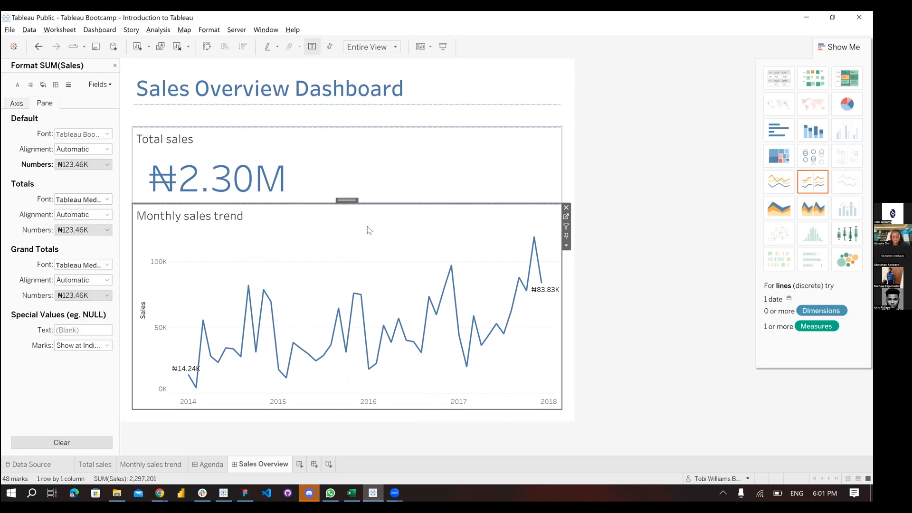
pyautogui.click(566, 218)
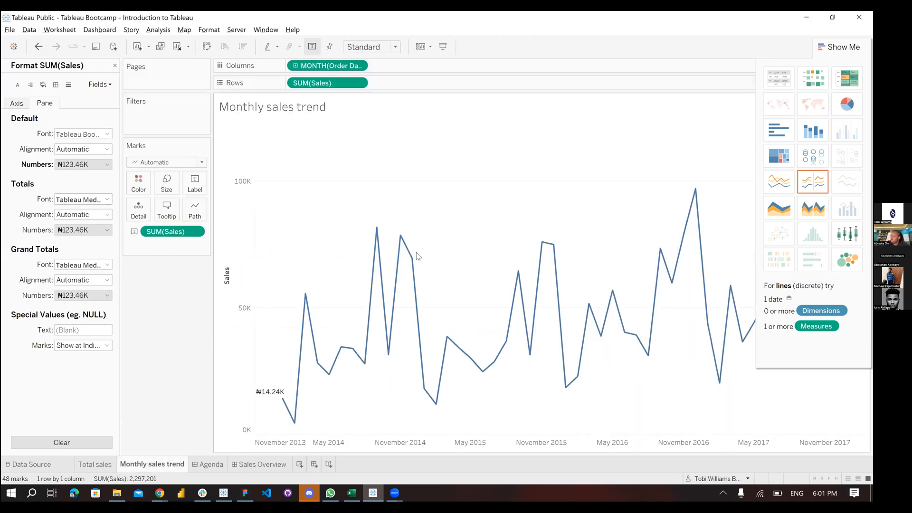
pyautogui.click(130, 12)
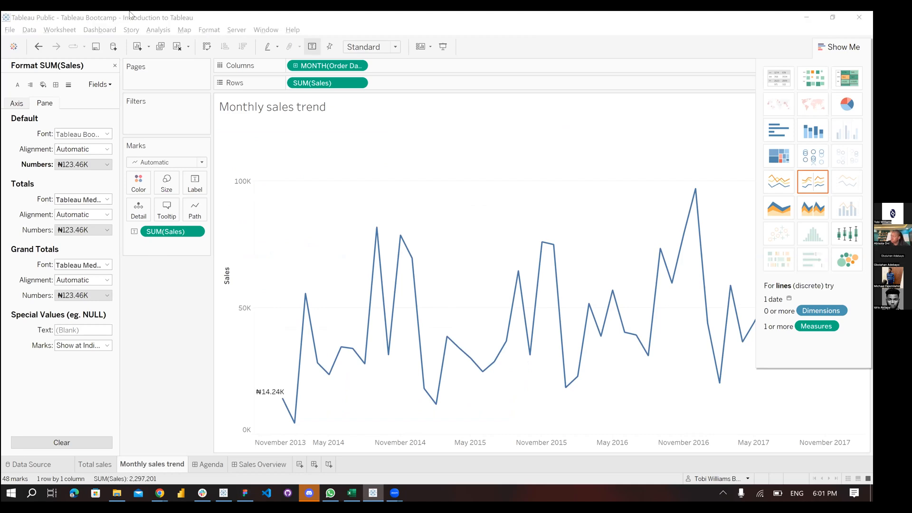
pyautogui.moveTo(270, 397)
pyautogui.click(169, 236)
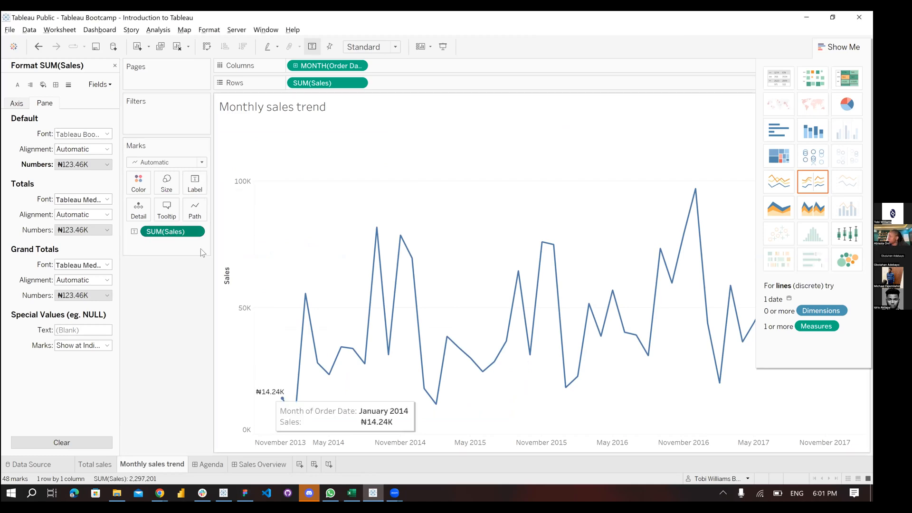
pyautogui.rightClick(269, 393)
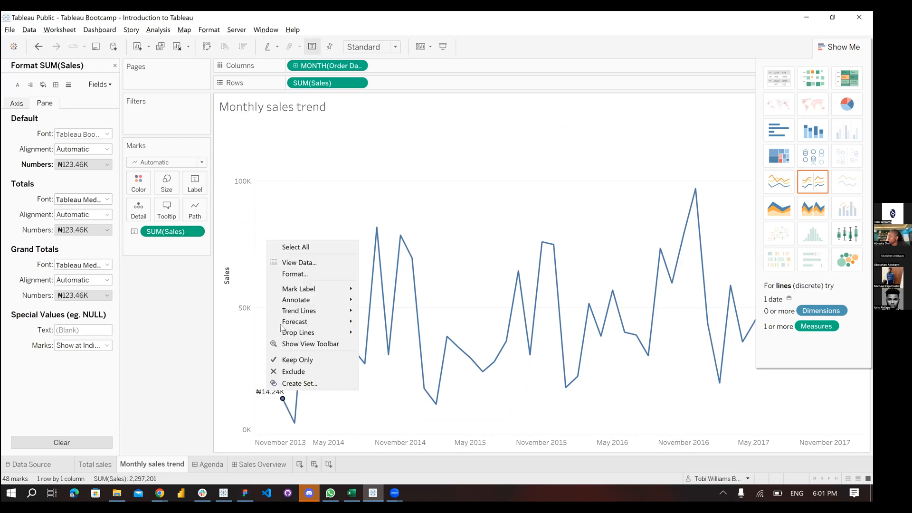
pyautogui.click(291, 274)
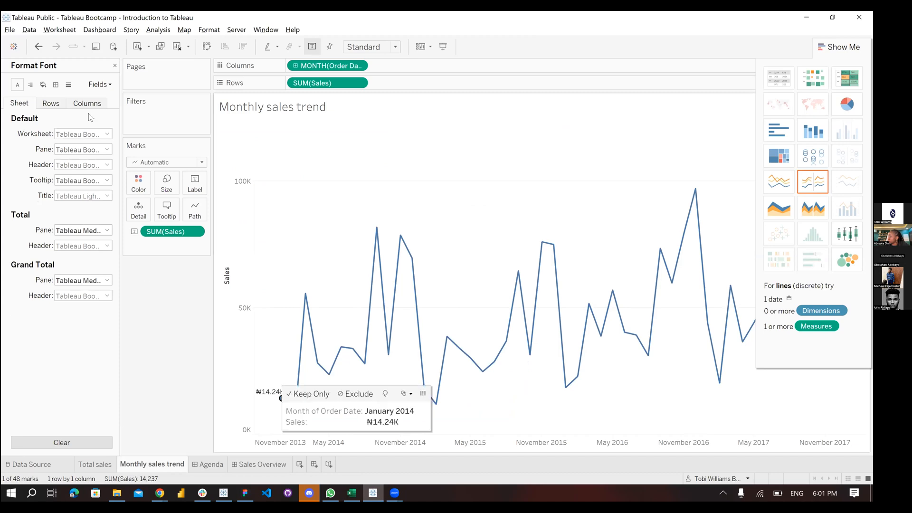
pyautogui.click(189, 232)
pyautogui.click(195, 234)
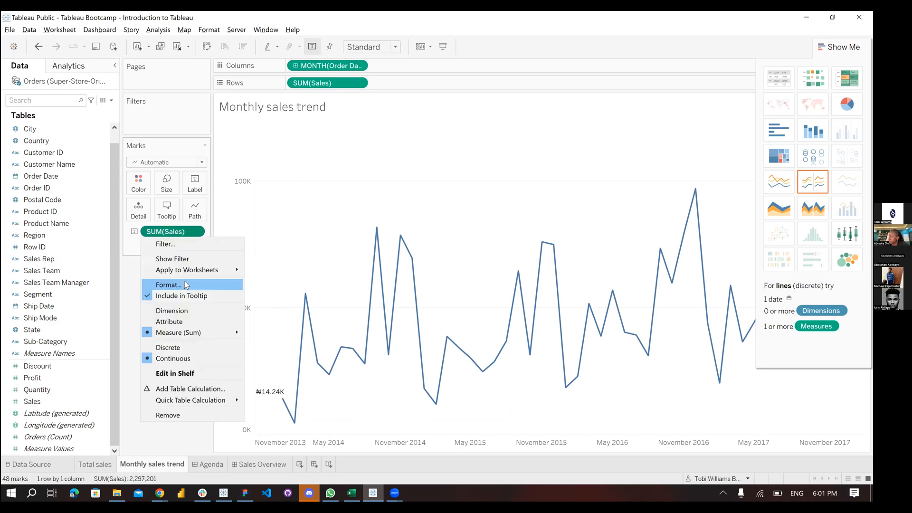
pyautogui.click(183, 284)
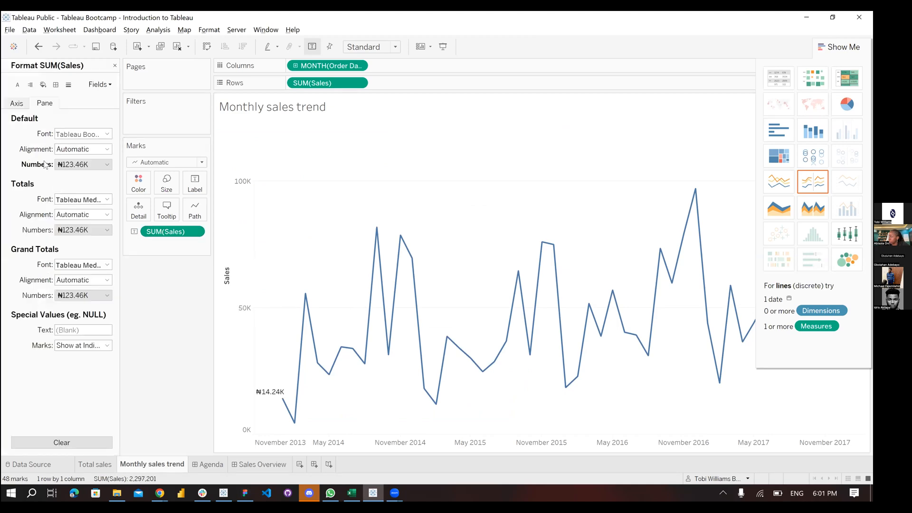
pyautogui.click(99, 165)
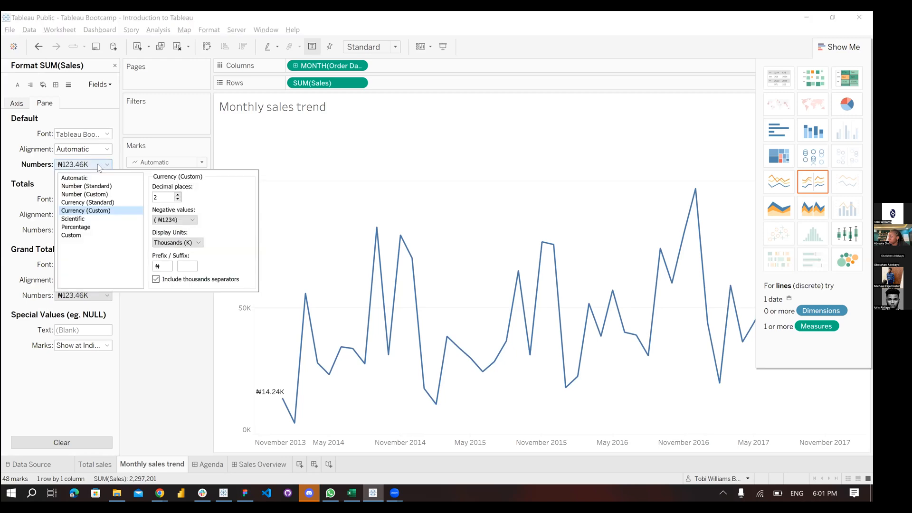
pyautogui.click(188, 244)
pyautogui.click(176, 252)
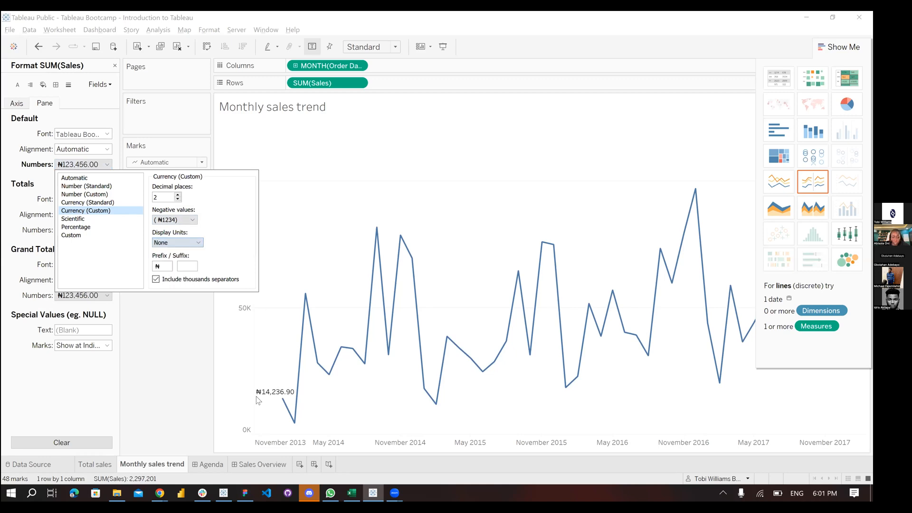
pyautogui.click(188, 243)
pyautogui.click(182, 259)
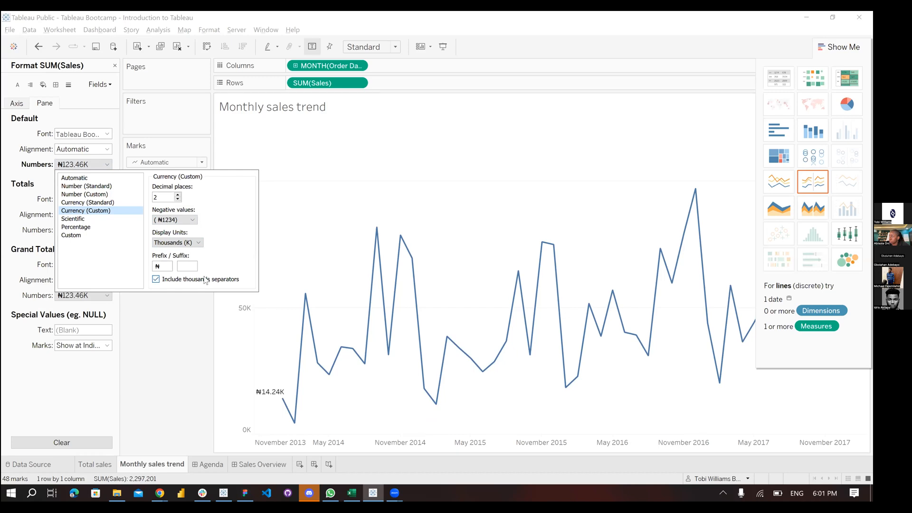
pyautogui.click(181, 334)
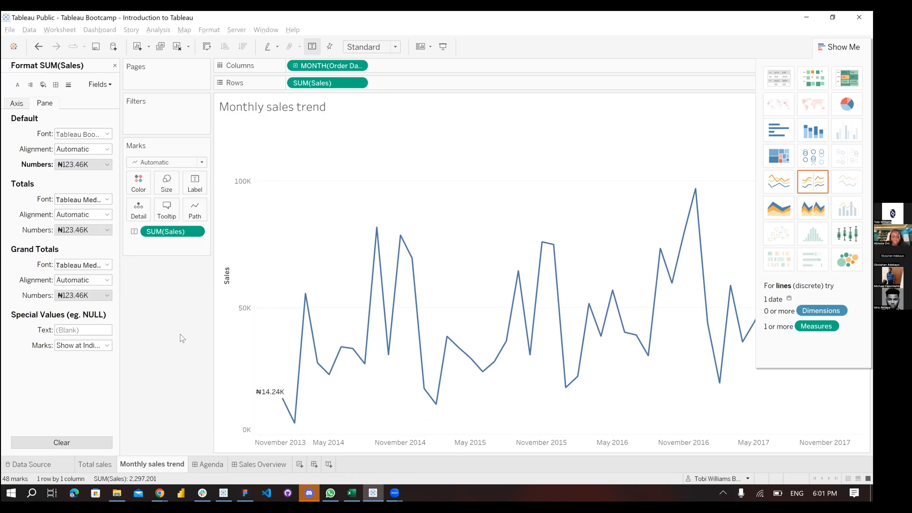
# Switch to the Sales Overview dashboard tab, then return to the published dashboard in Chrome and scroll it
pyautogui.click(244, 463)
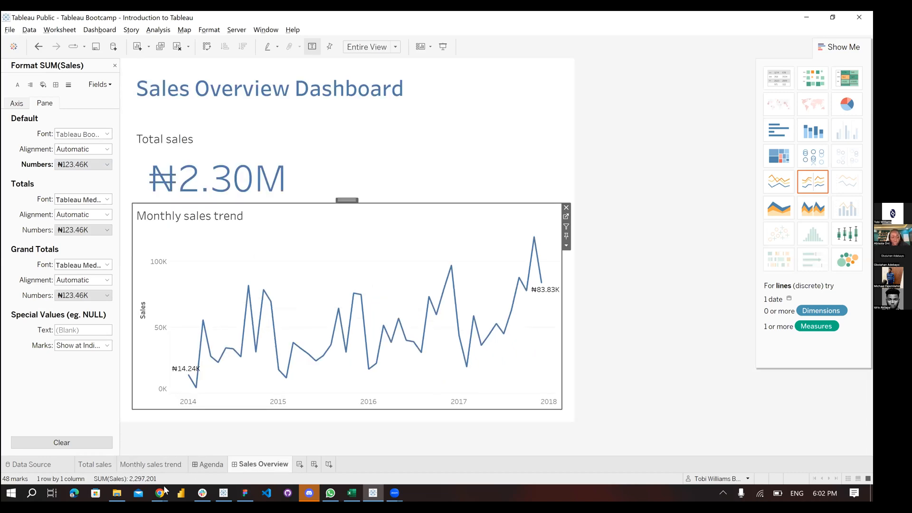
pyautogui.click(205, 455)
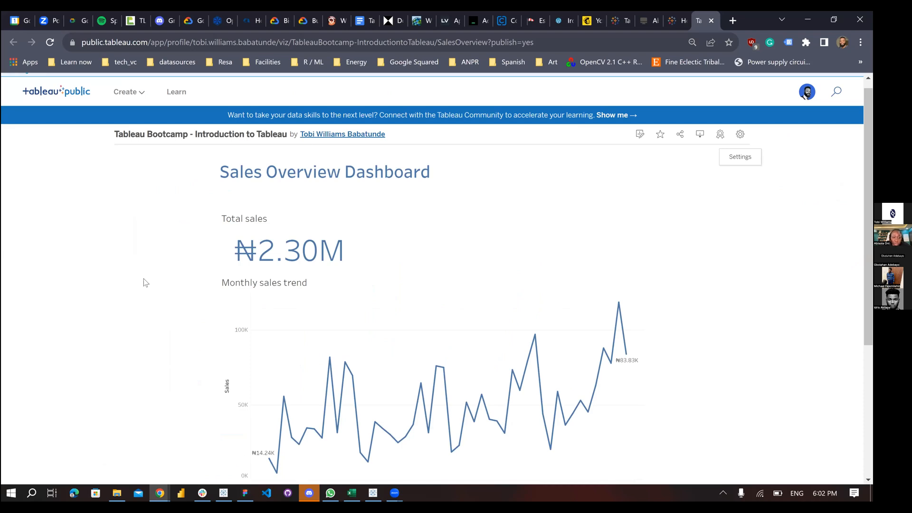
pyautogui.moveTo(289, 269)
pyautogui.scroll(-1, 119, 284)
pyautogui.scroll(-4, 119, 284)
pyautogui.scroll(5, 118, 284)
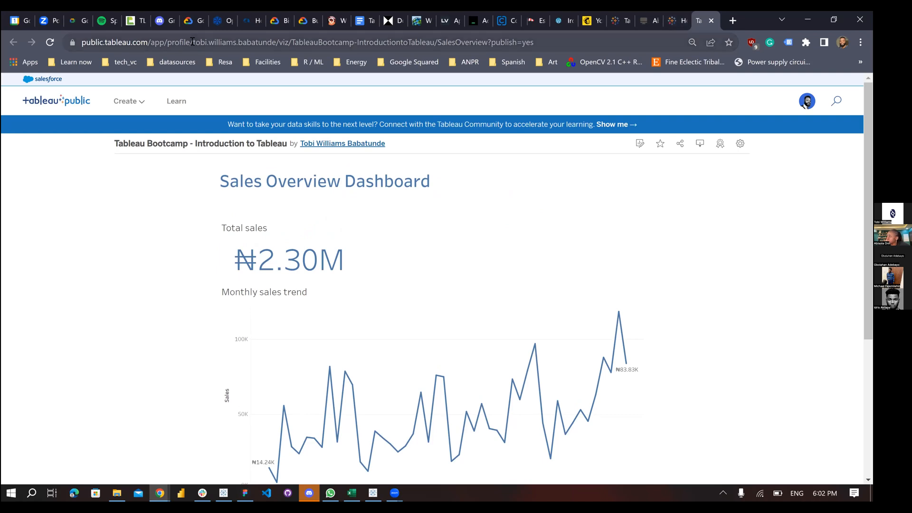
# Open resagratia.com/bootcamp in a new browser tab
pyautogui.click(734, 20)
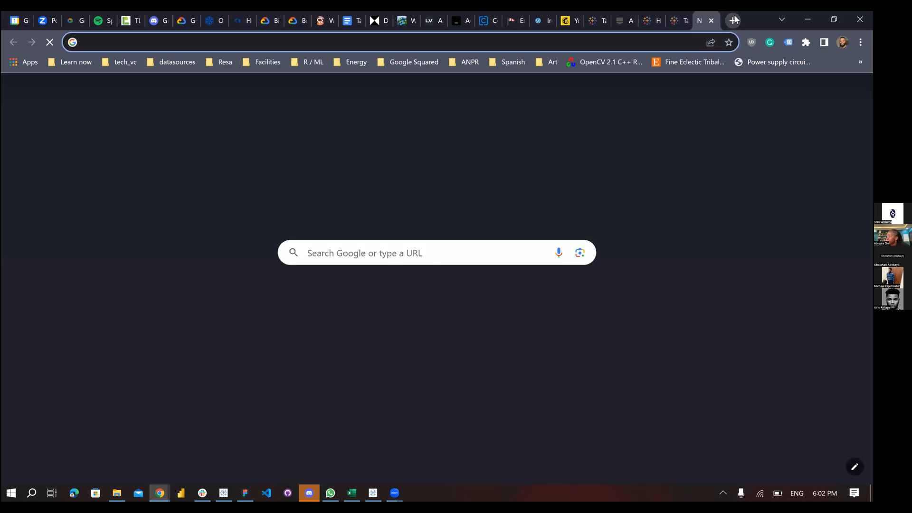
pyautogui.write('d')
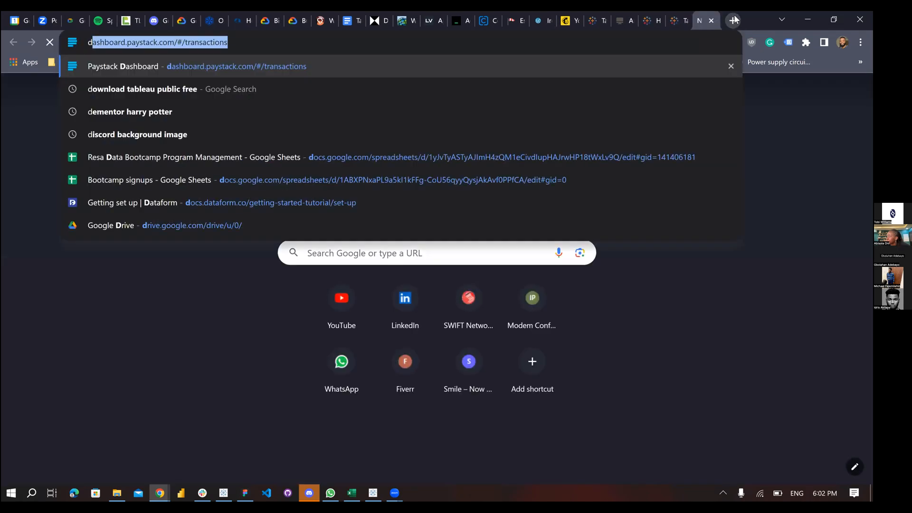
pyautogui.press('BackSpace')
pyautogui.write('resagratia.com')
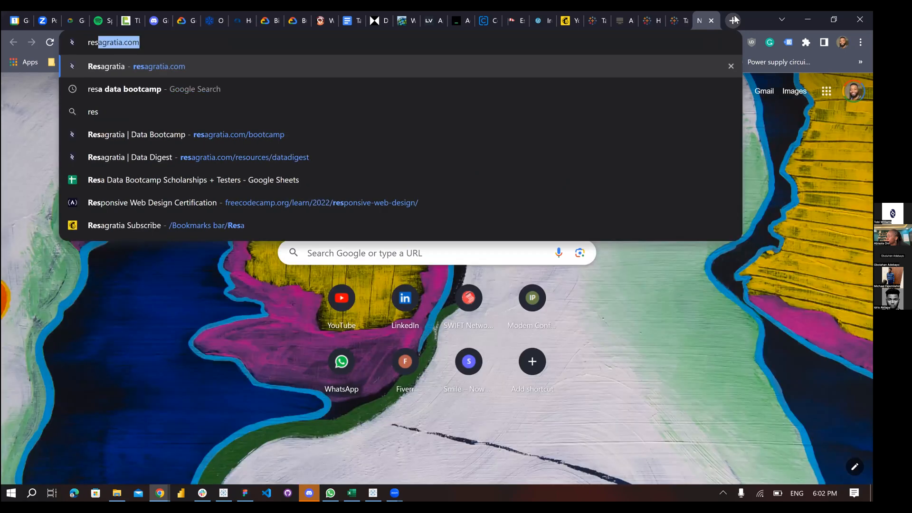
pyautogui.press('Right')
pyautogui.write('/')
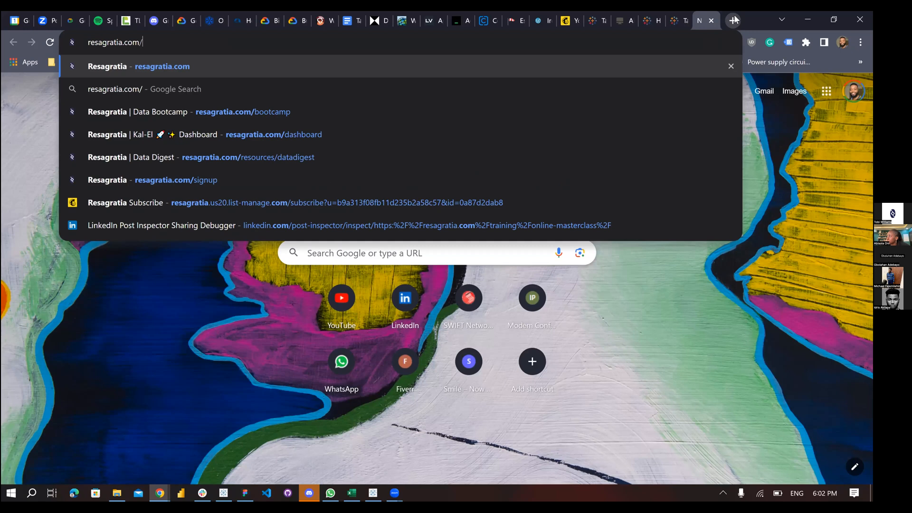
pyautogui.write('boo')
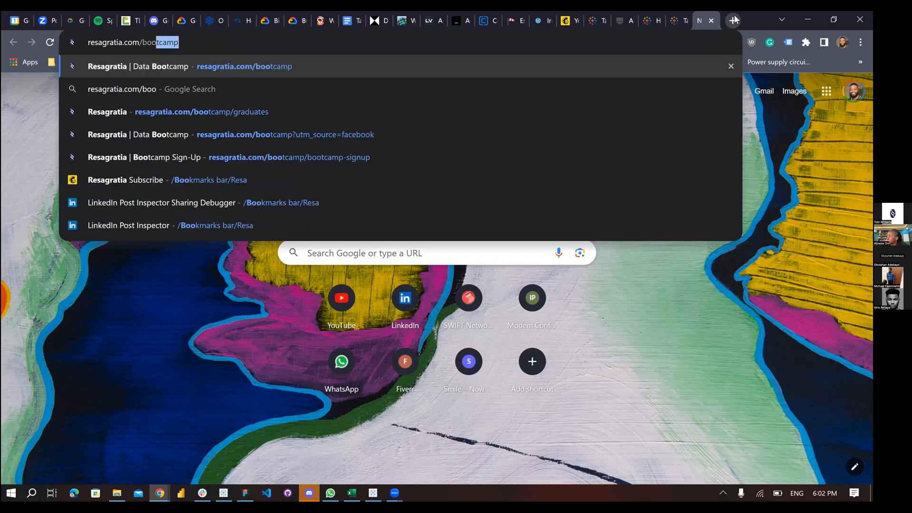
pyautogui.press('Return')
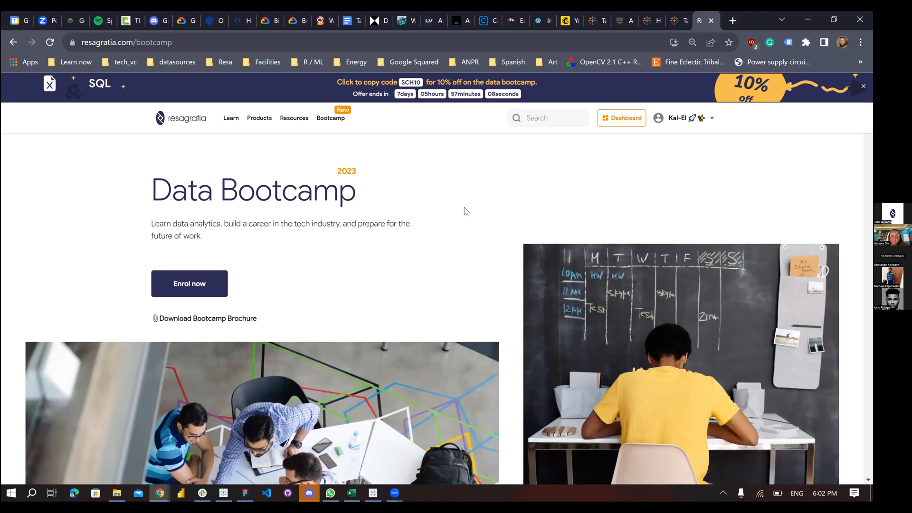
# Scroll through the Data Bootcamp page, then go back to the Tableau Public dashboard tab
pyautogui.scroll(-10, 442, 227)
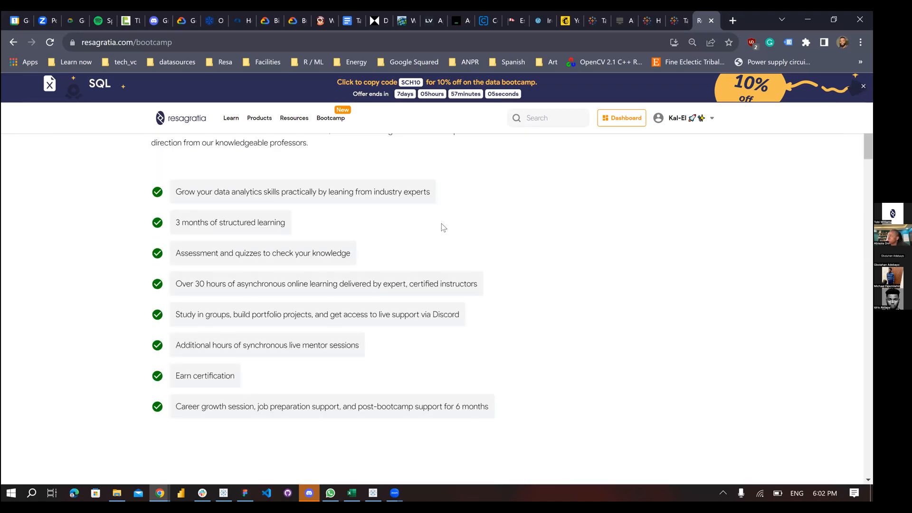
pyautogui.scroll(5, 444, 227)
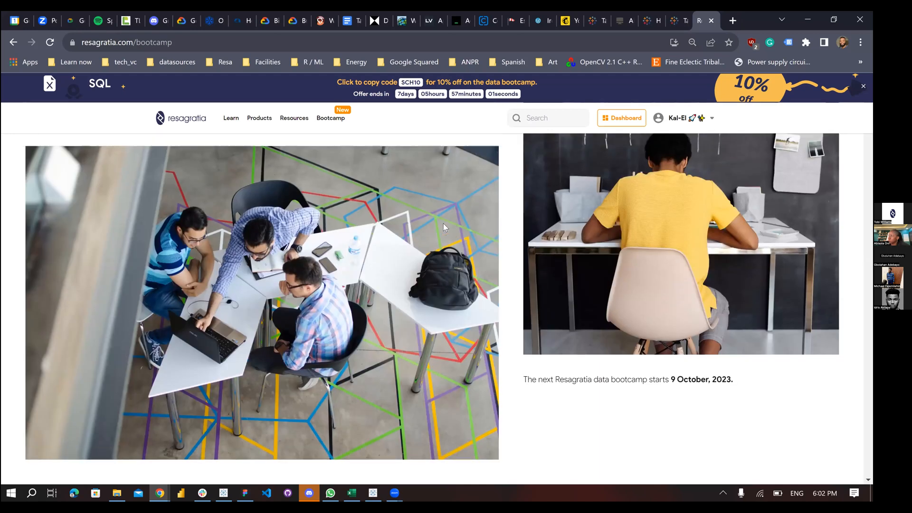
pyautogui.scroll(3, 443, 224)
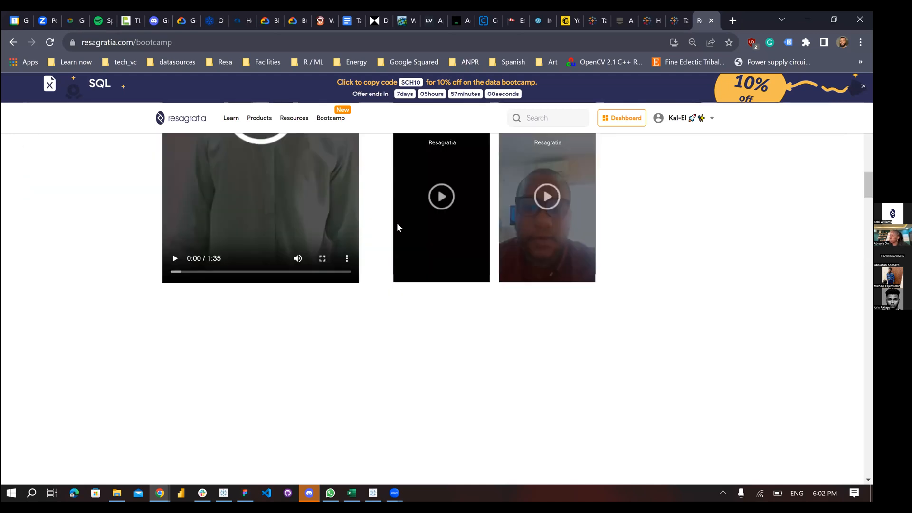
pyautogui.scroll(-3, 397, 222)
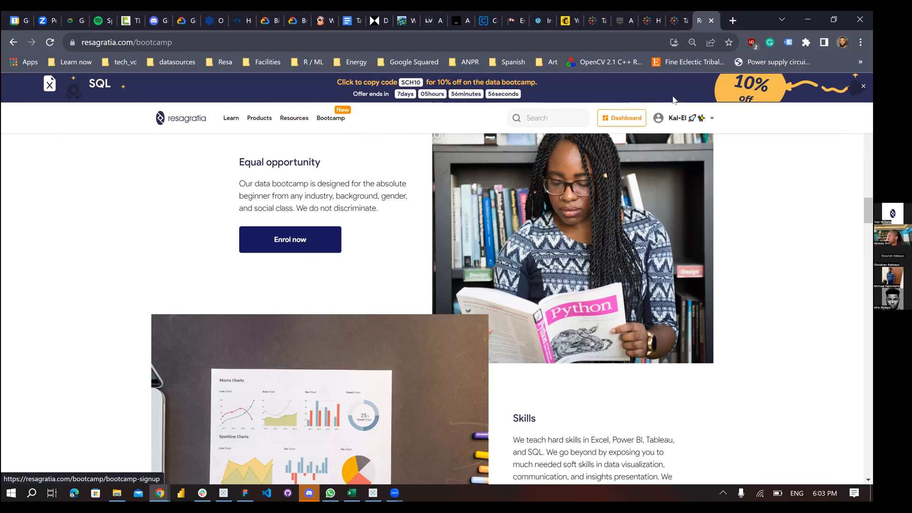
pyautogui.click(674, 18)
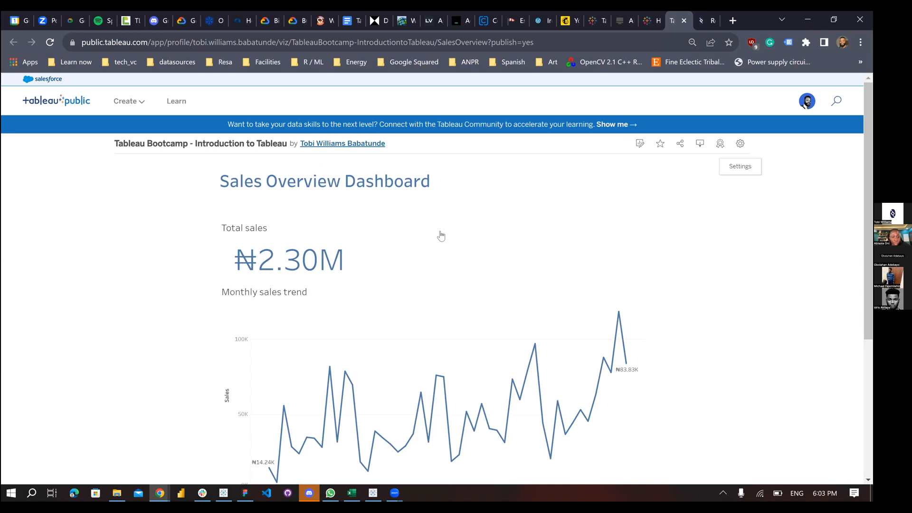
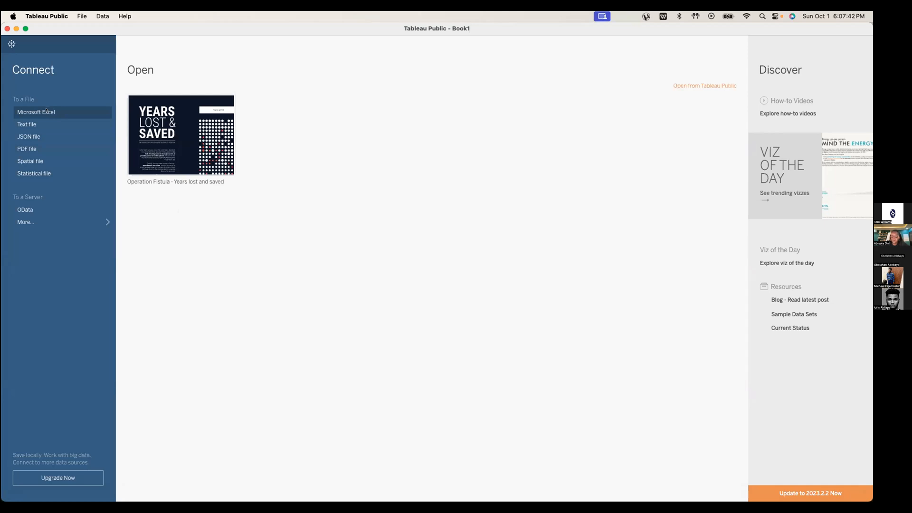
# Choose Microsoft Excel as the file type to connect to from the start page
pyautogui.click(46, 112)
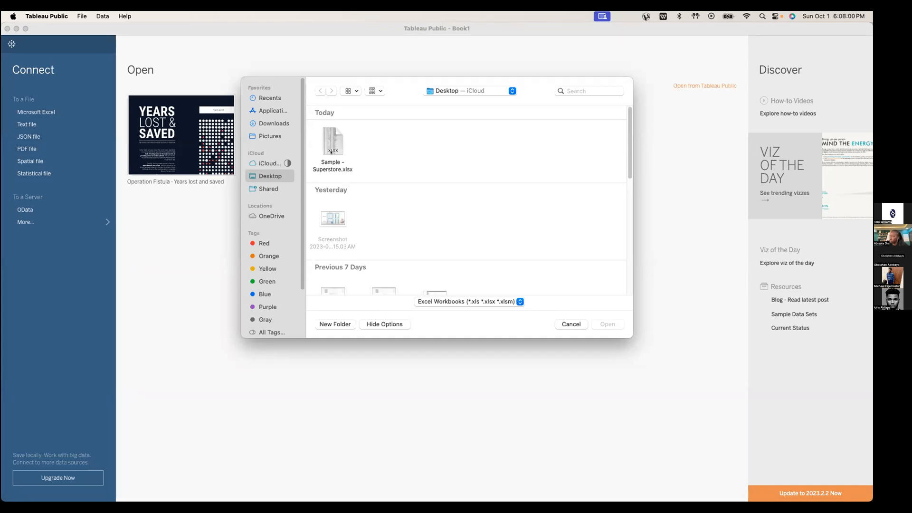
# Open Sample - Superstore.xlsx from the Desktop as the data source
pyautogui.click(329, 140)
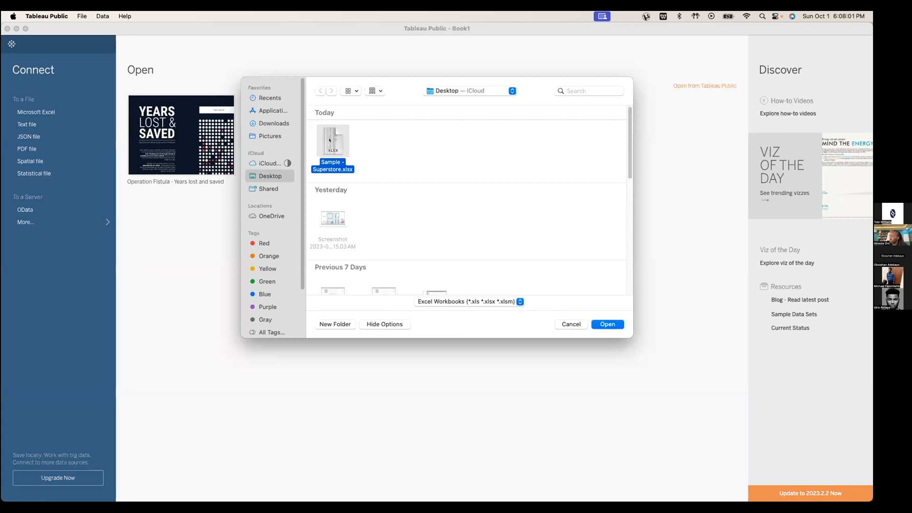
pyautogui.click(598, 321)
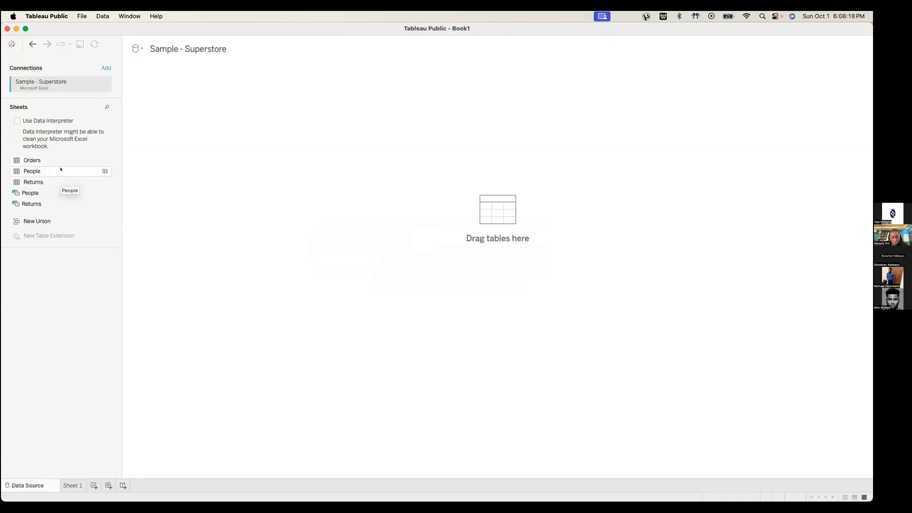
# Drag Orders, People and Returns onto the canvas, relating them on Order ID, and open Sheet 1
pyautogui.moveTo(53, 160); pyautogui.dragTo(152, 114)
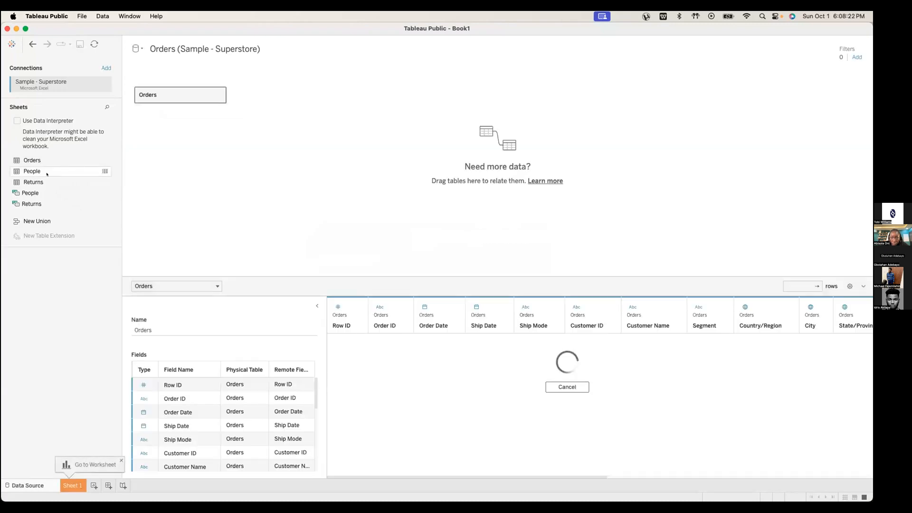
pyautogui.moveTo(46, 172); pyautogui.dragTo(252, 108)
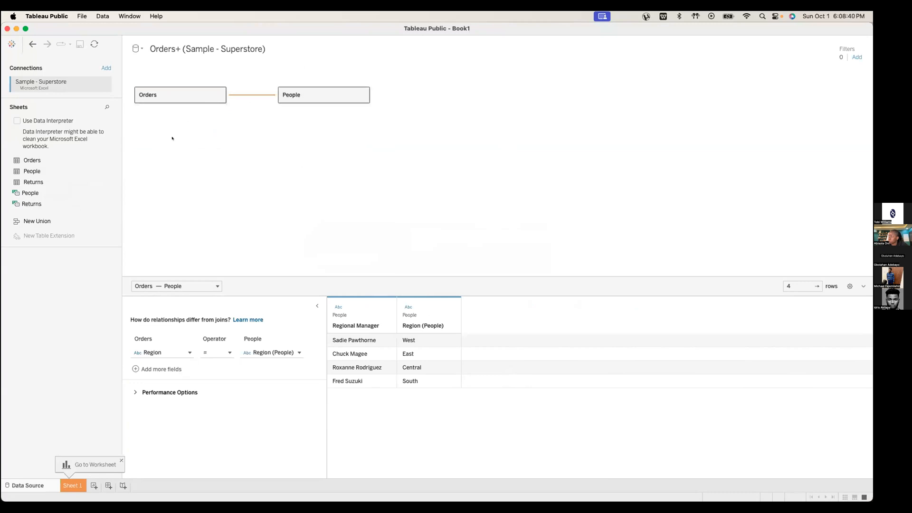
pyautogui.moveTo(53, 182); pyautogui.dragTo(292, 145)
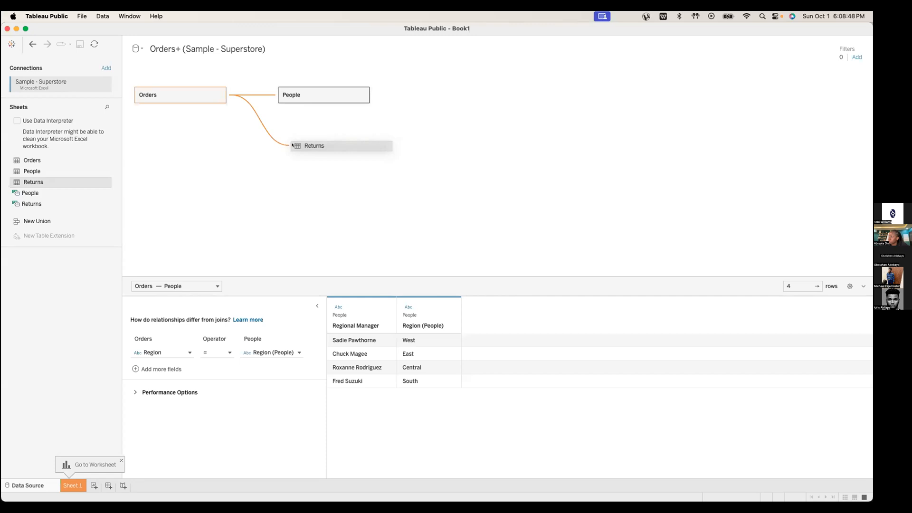
pyautogui.moveTo(289, 144); pyautogui.dragTo(287, 144)
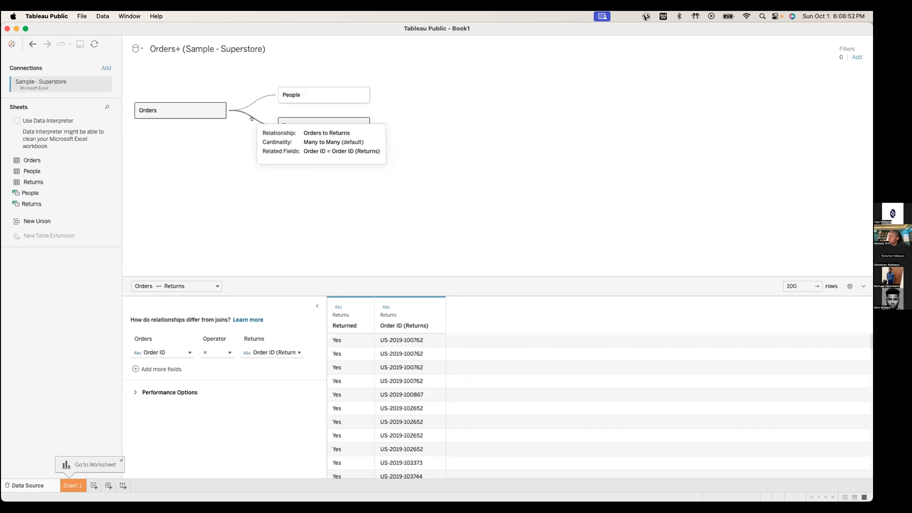
pyautogui.moveTo(246, 111)
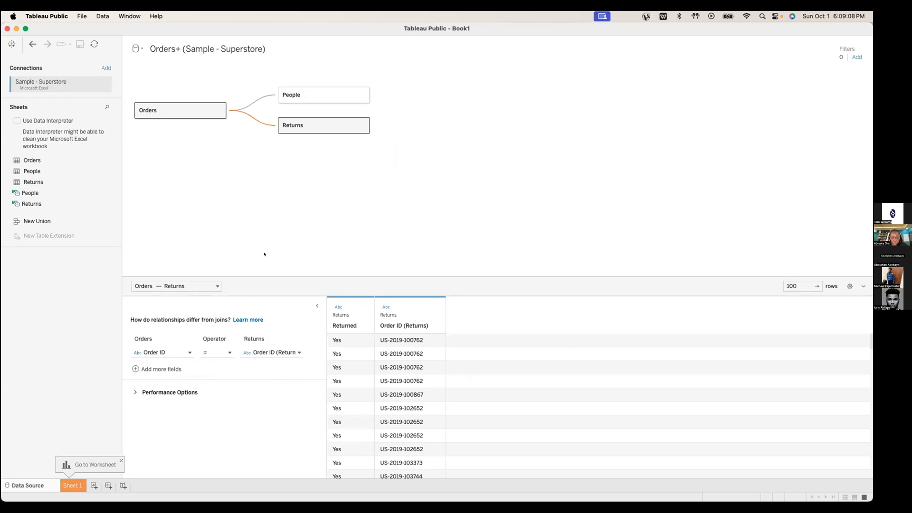
pyautogui.click(65, 485)
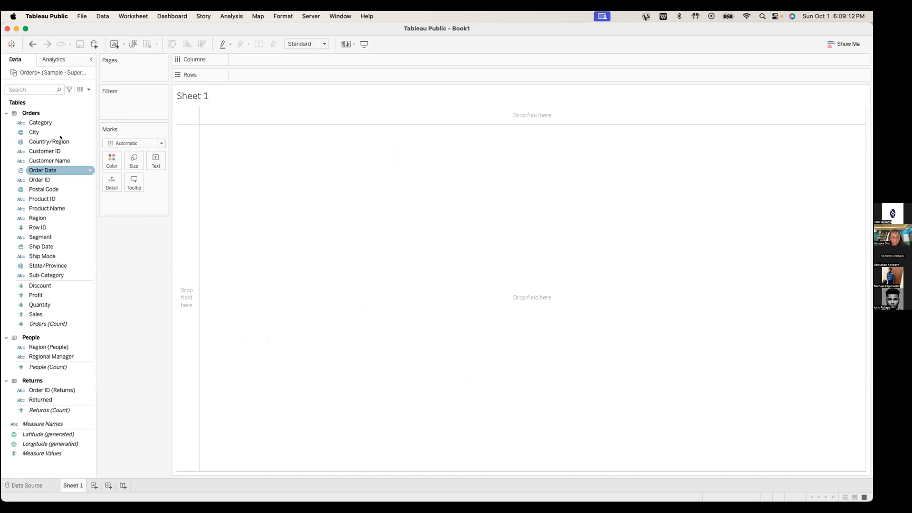
# Collapse the Orders, People and Returns field lists, then re-expand only Orders
pyautogui.click(55, 123)
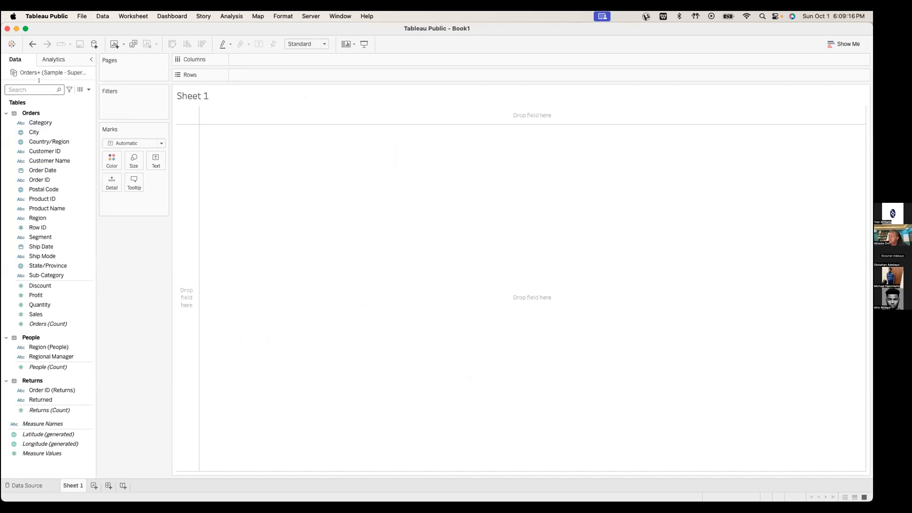
pyautogui.click(6, 113)
pyautogui.click(6, 125)
pyautogui.click(6, 138)
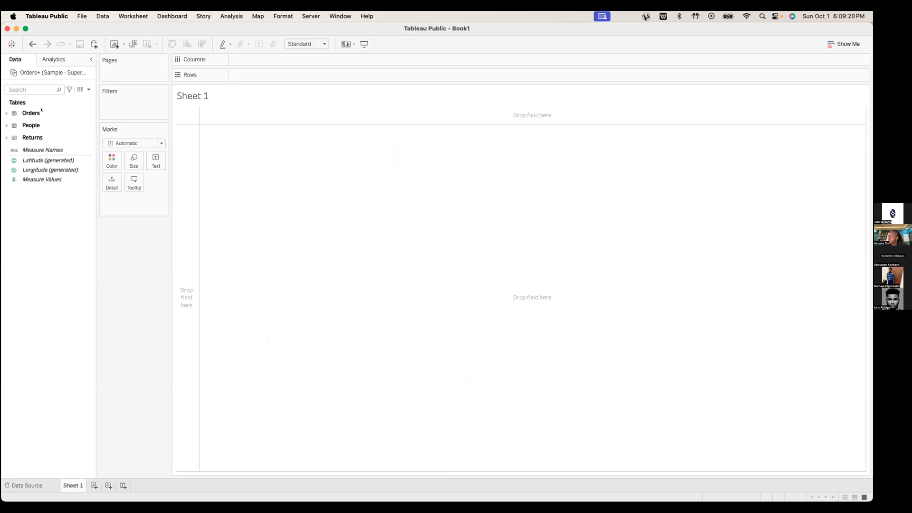
pyautogui.click(5, 113)
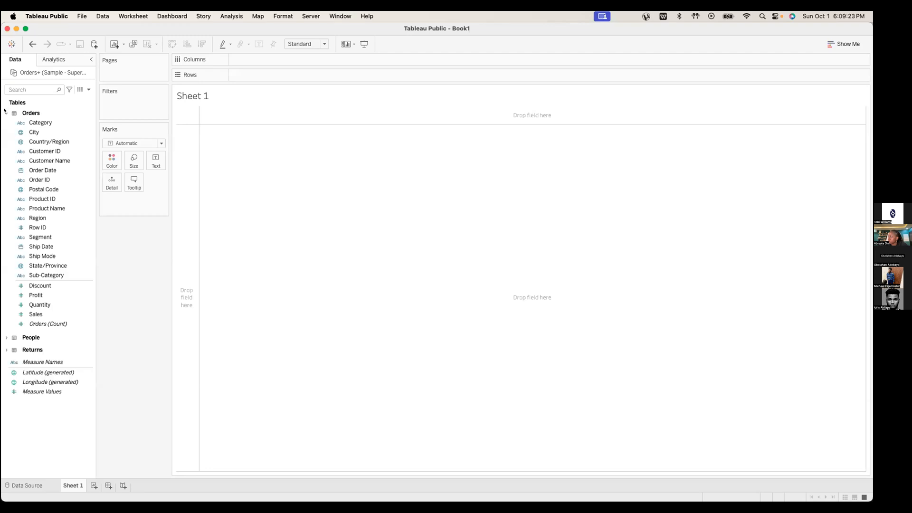
pyautogui.click(41, 123)
# Select the Quantity, Profit and Discount measures, then switch to the Blue & Green Pills slide
pyautogui.click(69, 305)
pyautogui.click(63, 296)
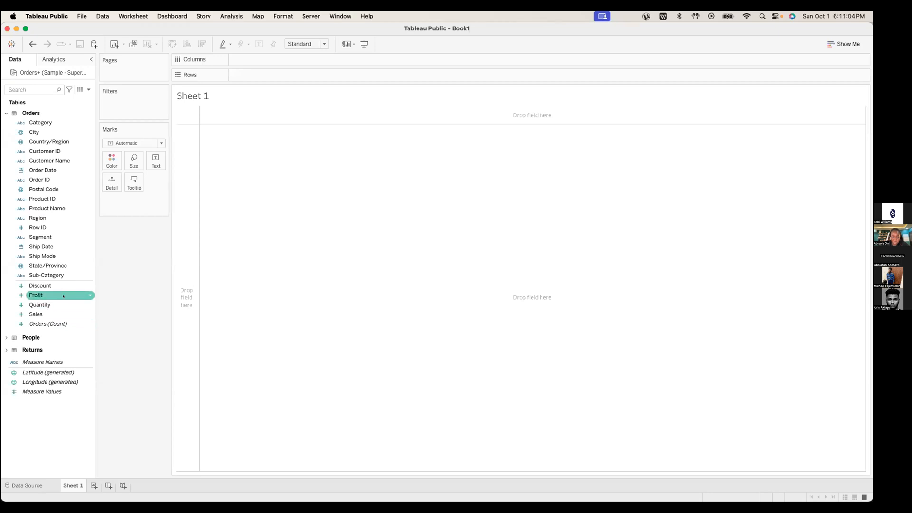
pyautogui.click(49, 285)
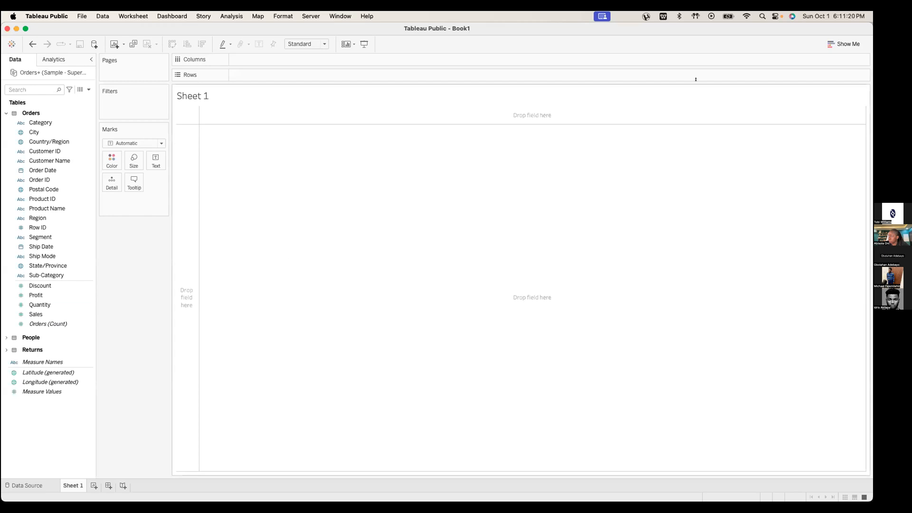
pyautogui.hotkey('ctrl', 'Left')
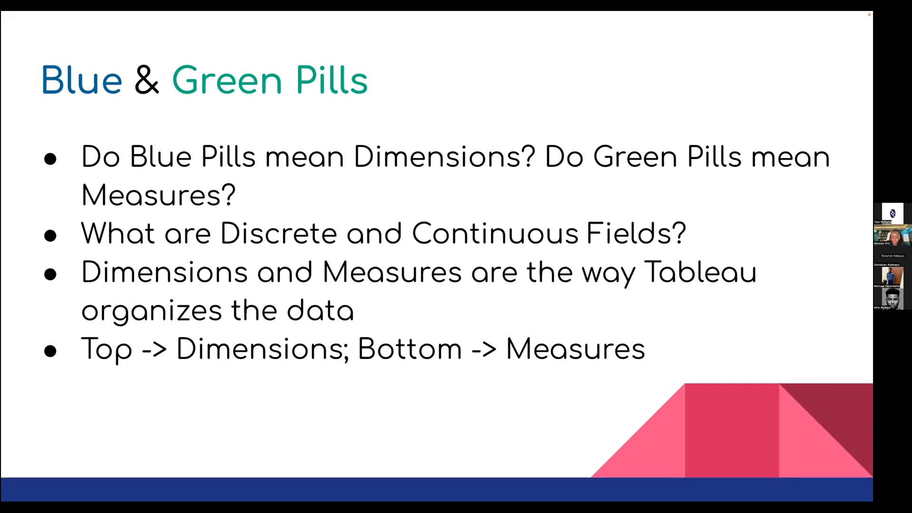
# Switch from the slide back to the Tableau Public Sheet 1 workspace
pyautogui.hotkey('ctrl', 'Right')
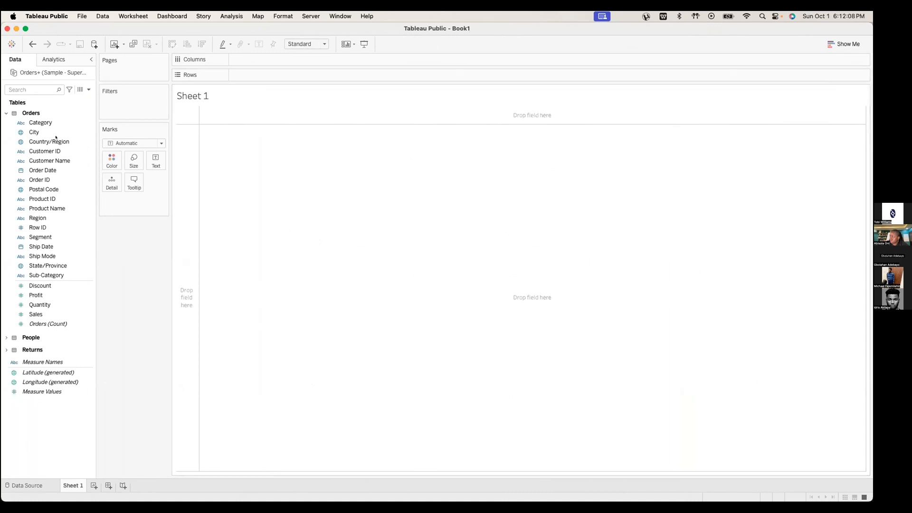
# Expand the People fields, preview the Orders data grid's Order Date column, then return to Sheet 1
pyautogui.click(6, 337)
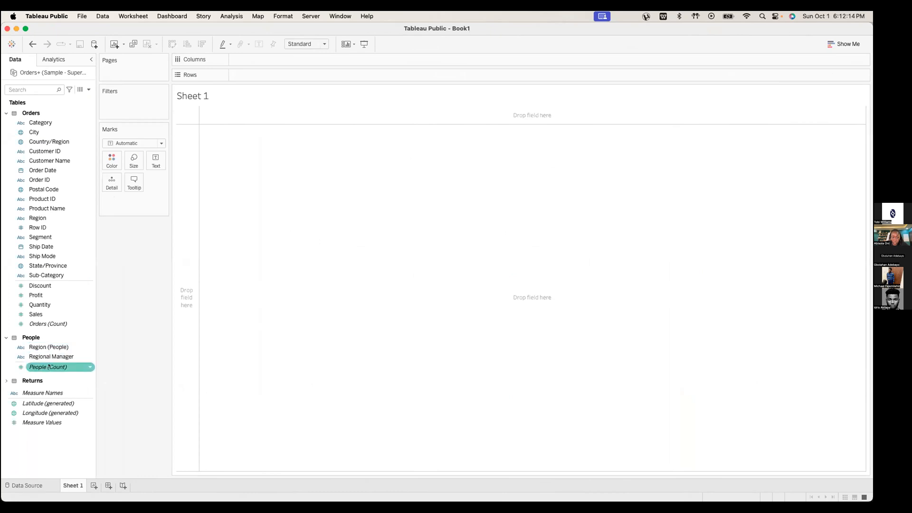
pyautogui.click(28, 485)
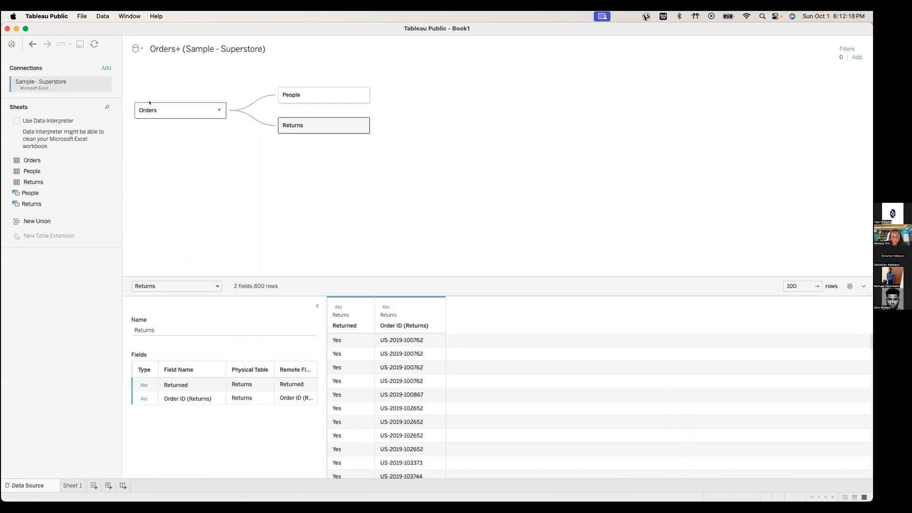
pyautogui.click(177, 108)
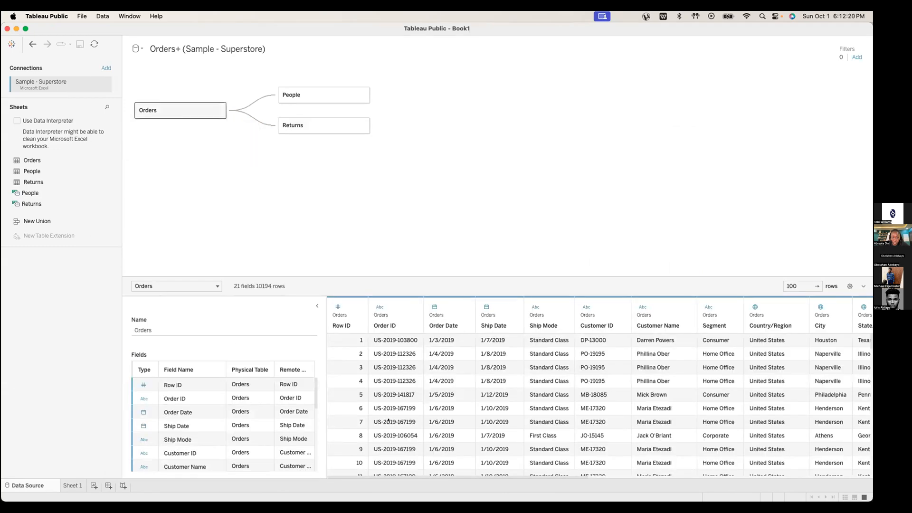
pyautogui.moveTo(497, 476); pyautogui.dragTo(746, 458)
pyautogui.moveTo(525, 478); pyautogui.dragTo(323, 350)
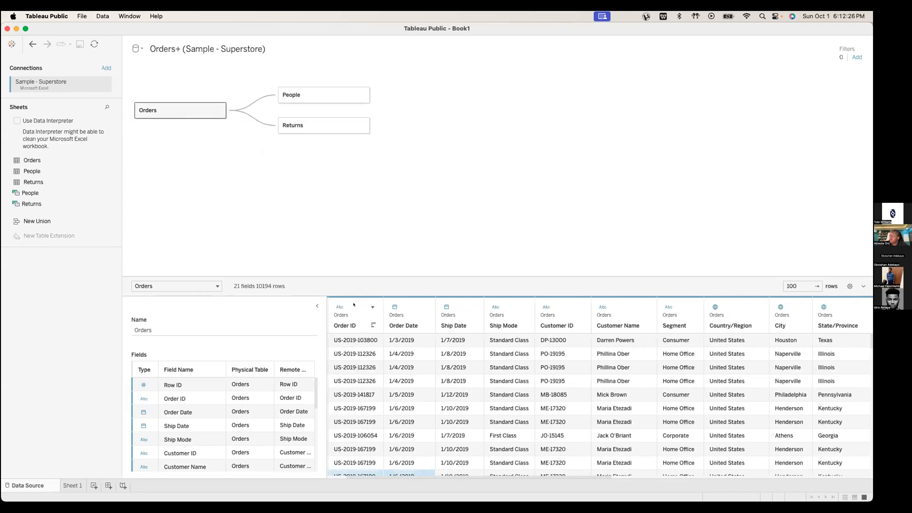
pyautogui.click(424, 298)
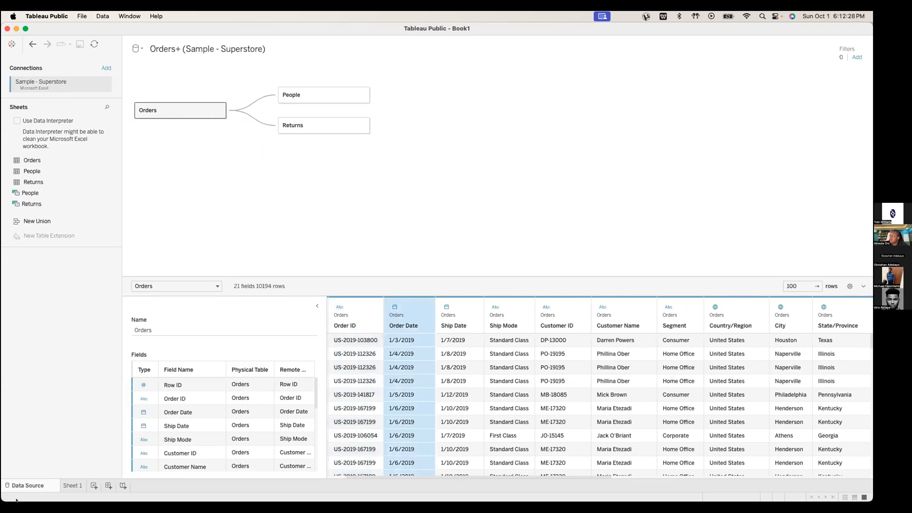
pyautogui.click(62, 486)
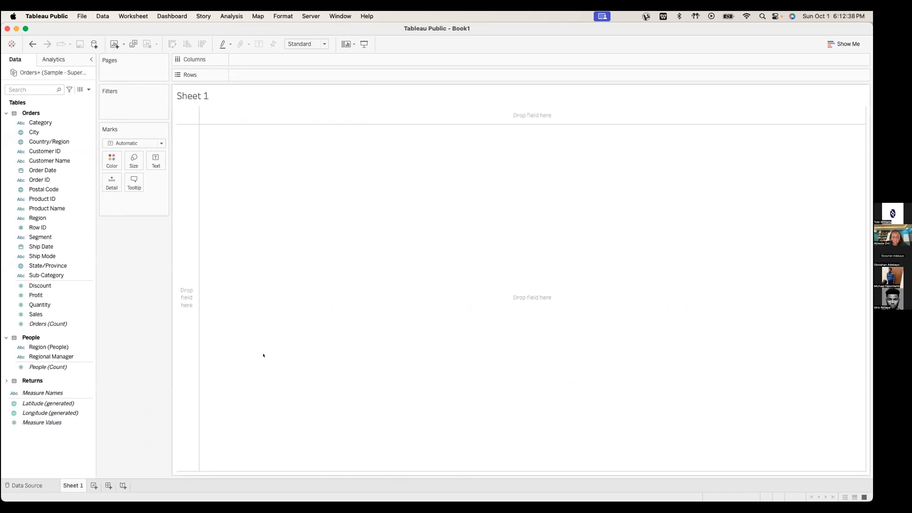
pyautogui.hotkey('ctrl', 'Left')
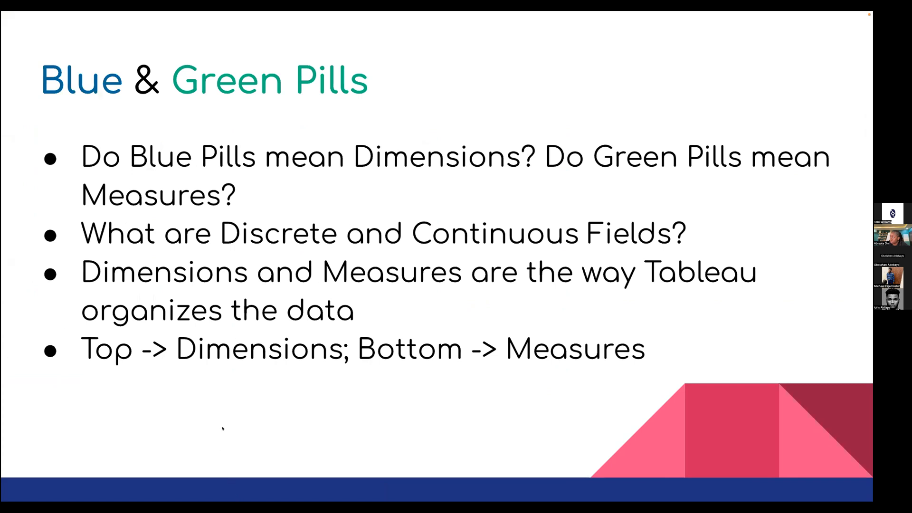
# Flip to Tableau and back, then advance to the Blue Pills = Discrete, Green Pills = Continuous slide
pyautogui.hotkey('ctrl', 'Right')
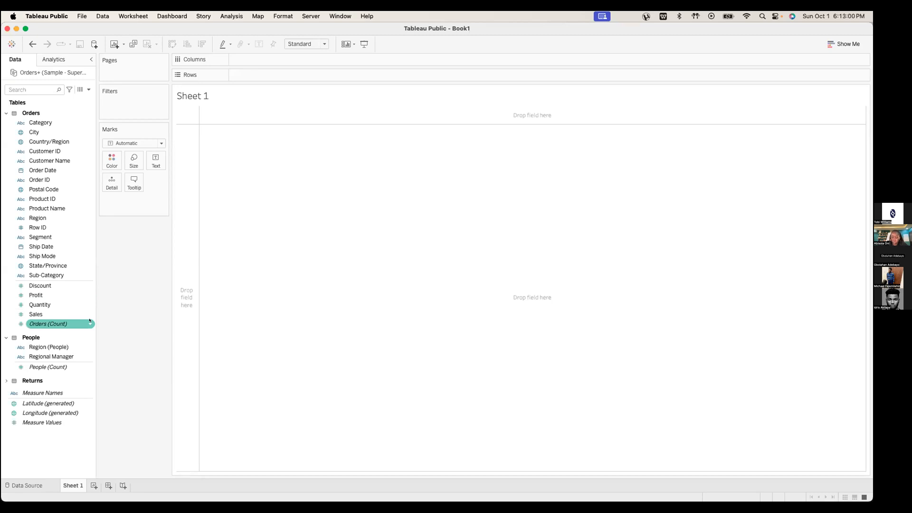
pyautogui.hotkey('ctrl', 'Left')
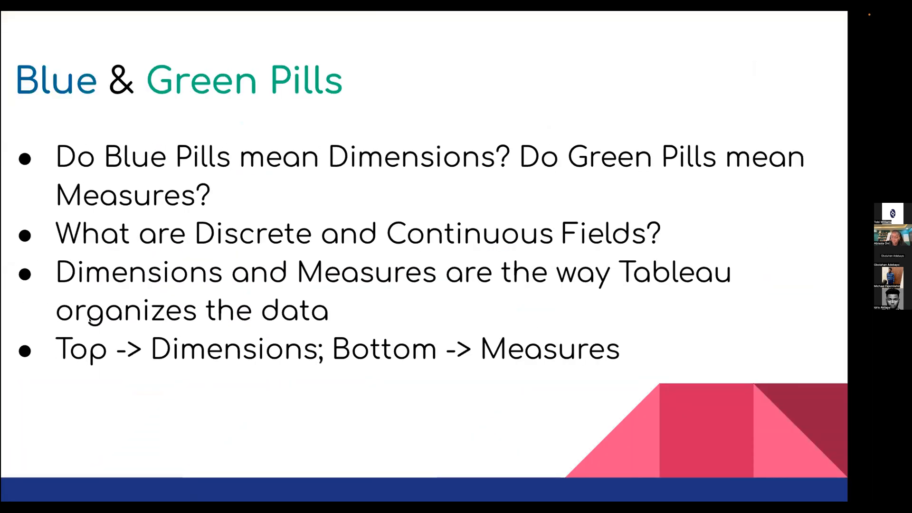
pyautogui.press('Right')
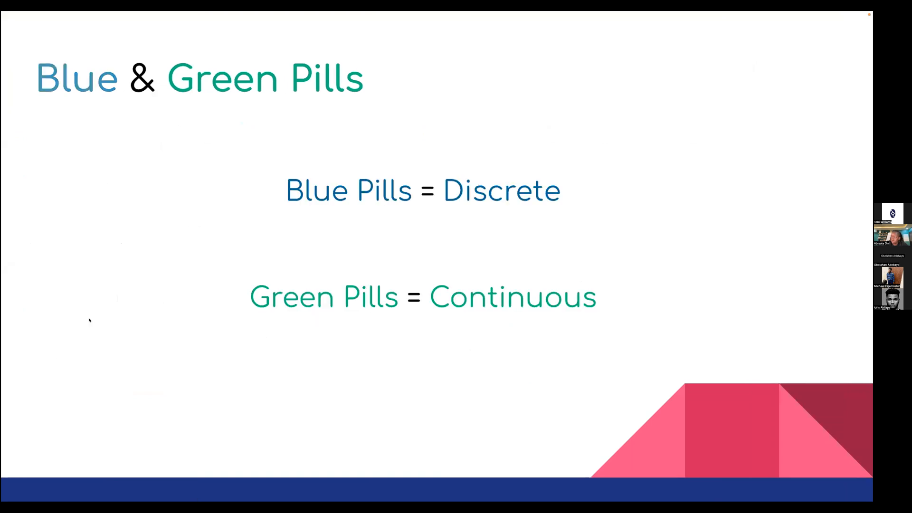
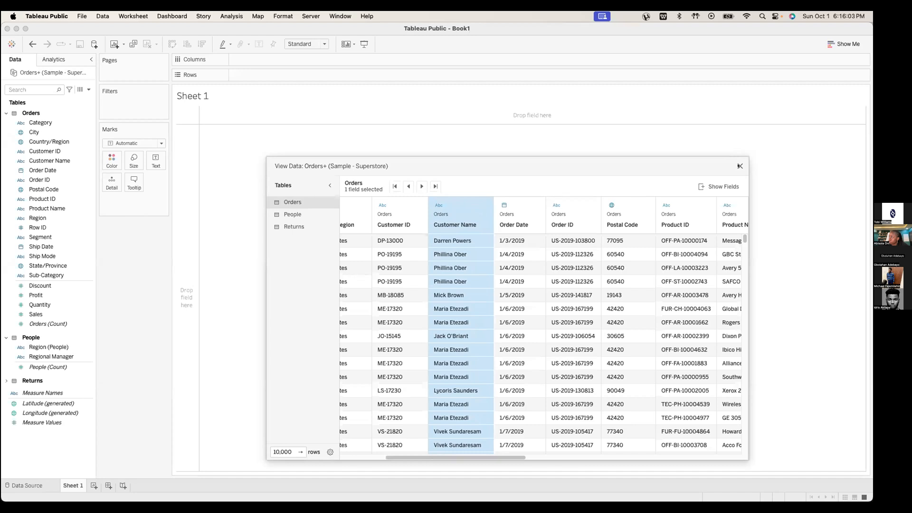
# Close the Orders data preview and drag Customer Name toward the Rows shelf
pyautogui.click(739, 166)
pyautogui.moveTo(62, 161); pyautogui.dragTo(250, 121)
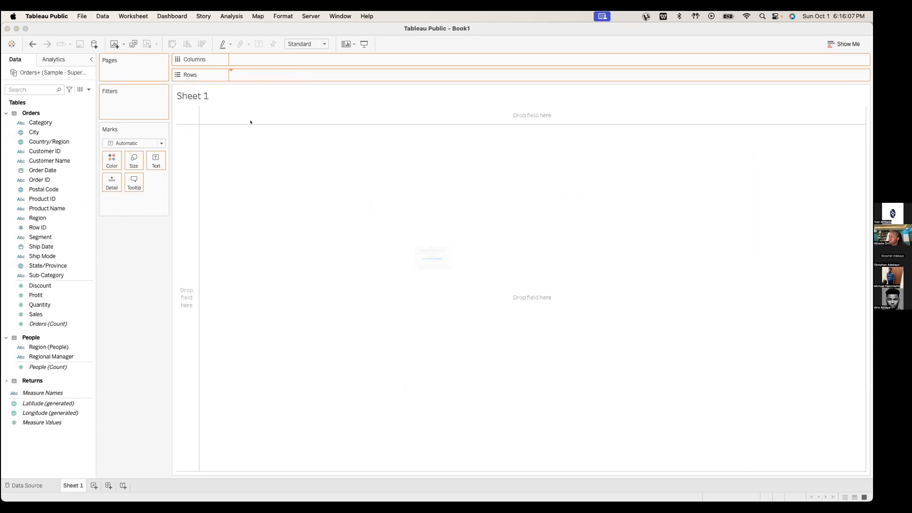
# Accept adding all 800 Customer Name members as row headers on Sheet 1
pyautogui.click(397, 263)
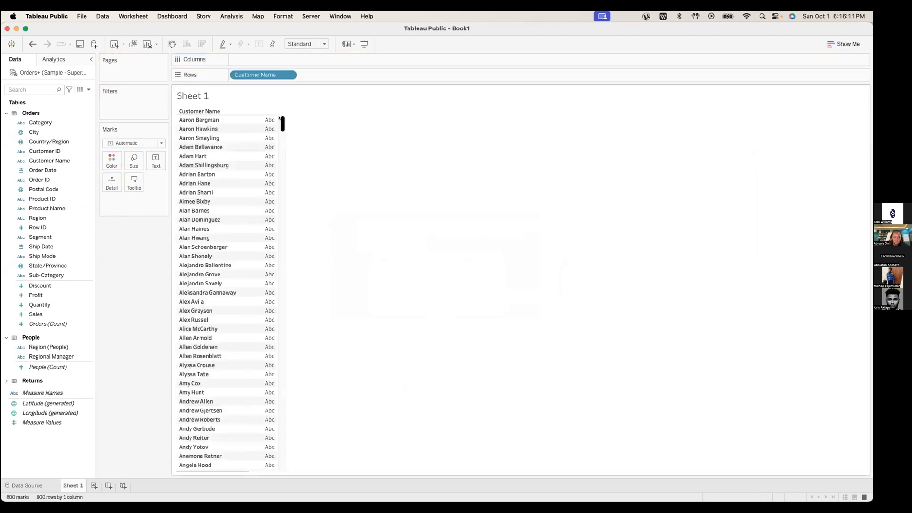
pyautogui.moveTo(280, 117)
pyautogui.mouseDown()
pyautogui.moveTo(282, 213)
pyautogui.moveTo(252, 444)
pyautogui.moveTo(265, 316)
pyautogui.moveTo(264, 126)
pyautogui.mouseUp()
pyautogui.hotkey('ctrl', 'Left')
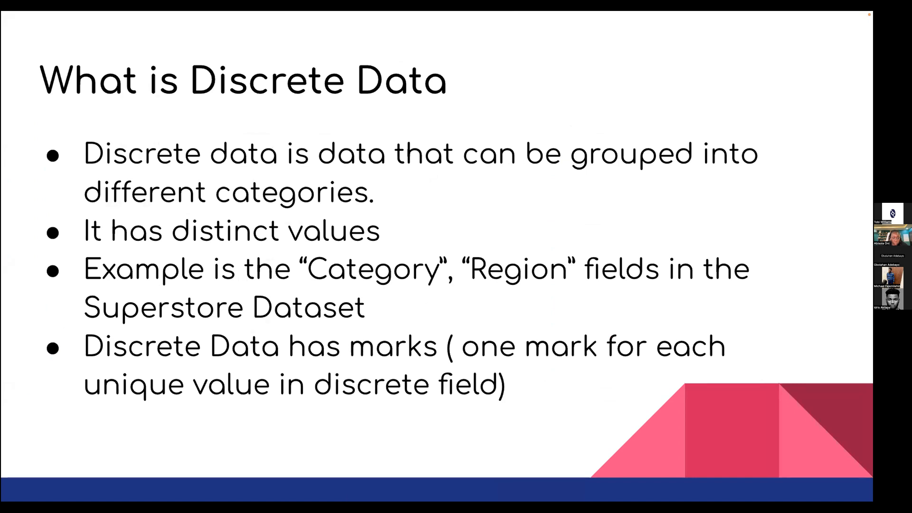
pyautogui.hotkey('ctrl', 'Right')
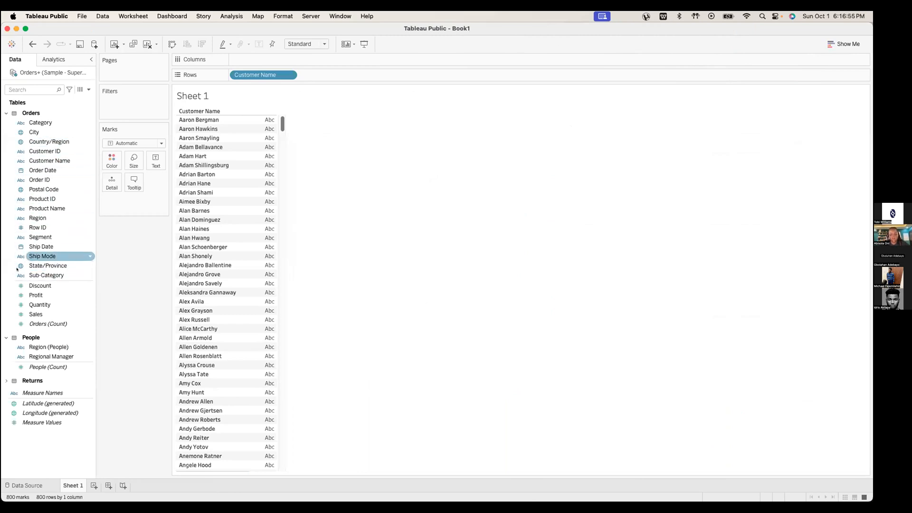
# Put Category on Rows, then replace it with Sub-Category to show 17 sub-categories
pyautogui.moveTo(40, 122); pyautogui.dragTo(246, 74)
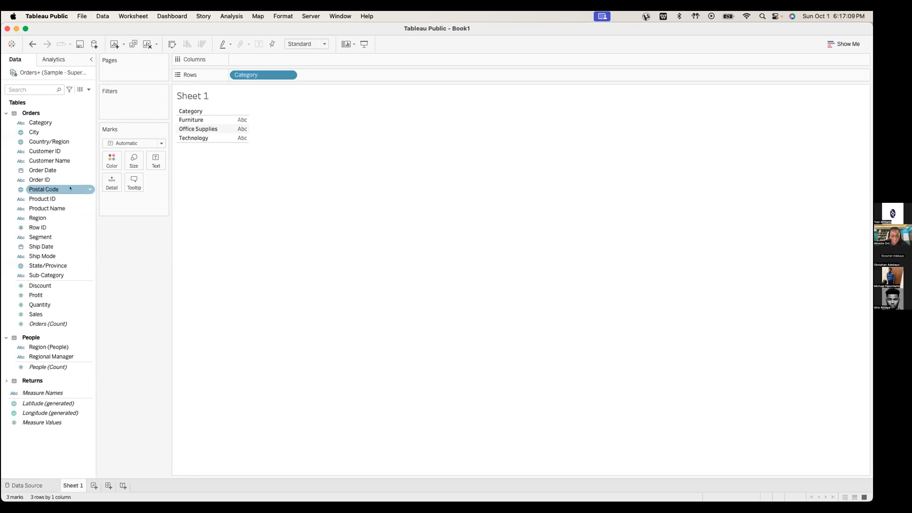
pyautogui.moveTo(48, 275); pyautogui.dragTo(248, 75)
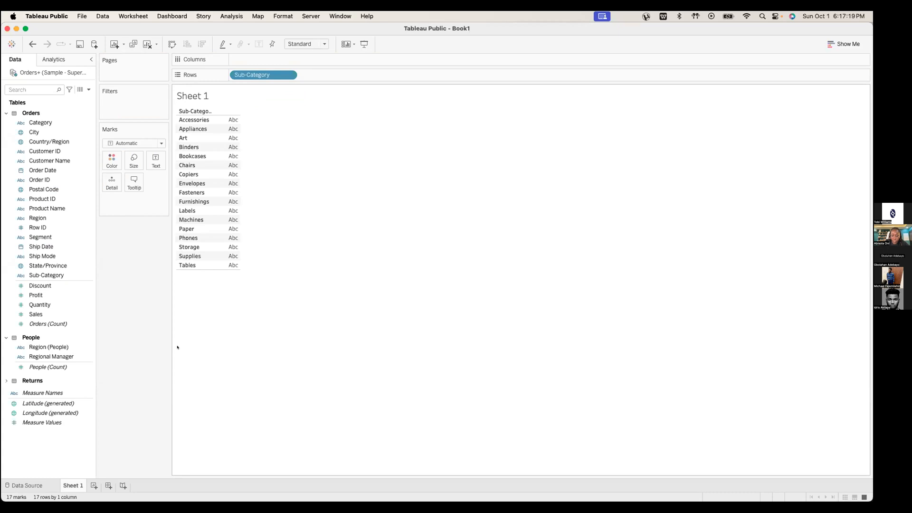
pyautogui.hotkey('ctrl', 'Left')
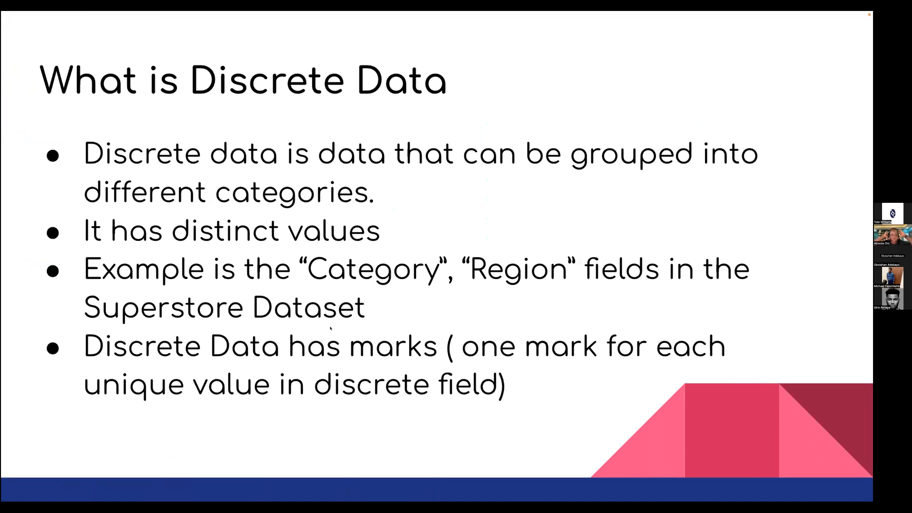
# Advance to the More on Discrete? slide, then return to the Tableau Sub-Category table
pyautogui.press('Right')
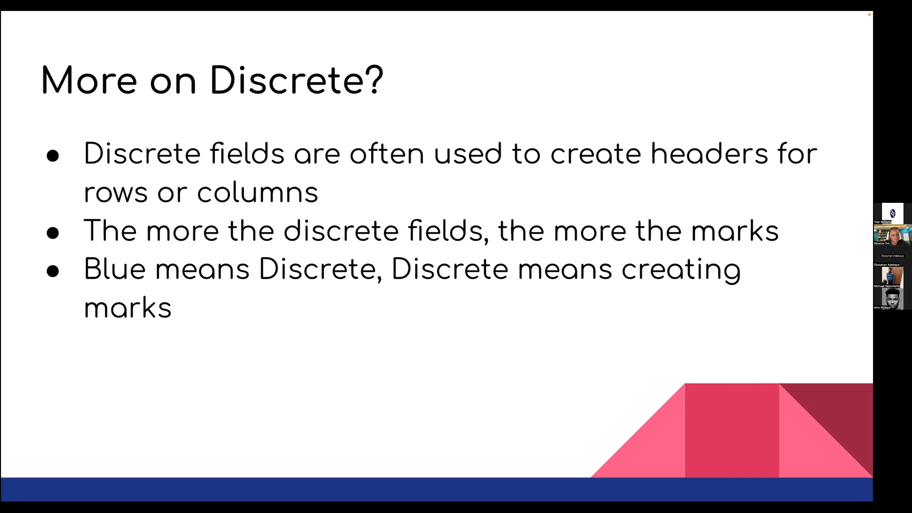
pyautogui.hotkey('ctrl', 'Right')
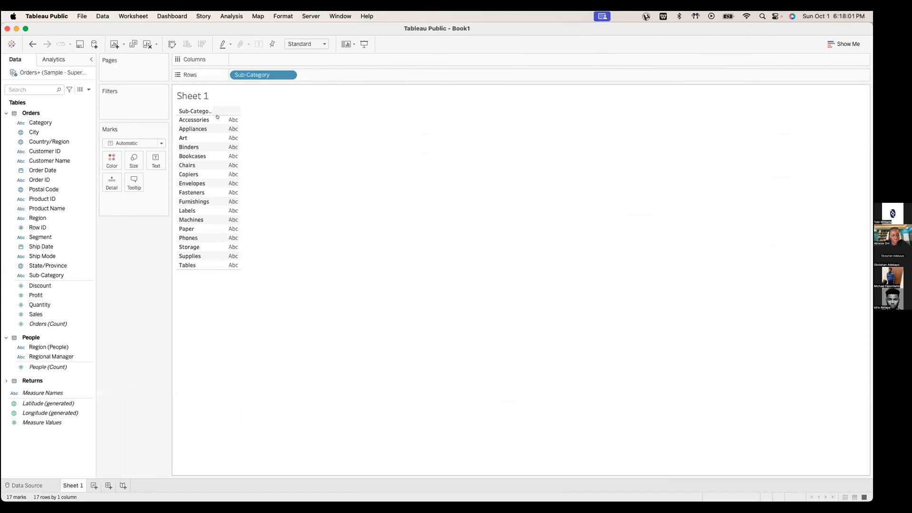
# Empty the sheet and put Product Name on Rows, adding all 1849 members
pyautogui.moveTo(252, 75); pyautogui.dragTo(56, 221)
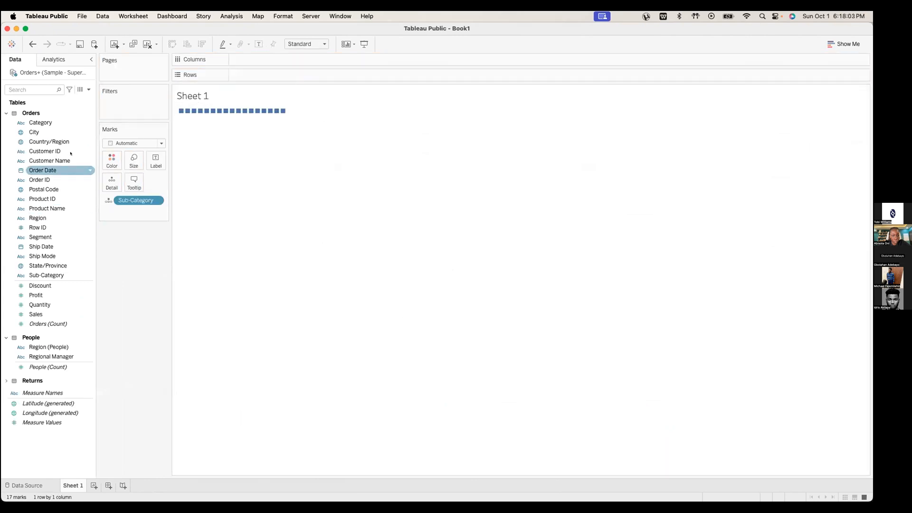
pyautogui.press('super+z')
pyautogui.press('super+z')
pyautogui.press('super+z')
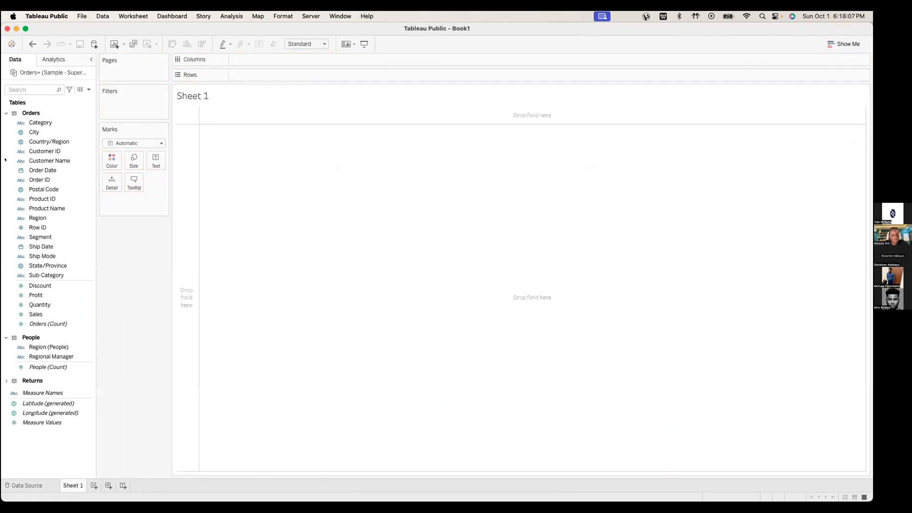
pyautogui.moveTo(47, 208); pyautogui.dragTo(258, 74)
pyautogui.click(397, 262)
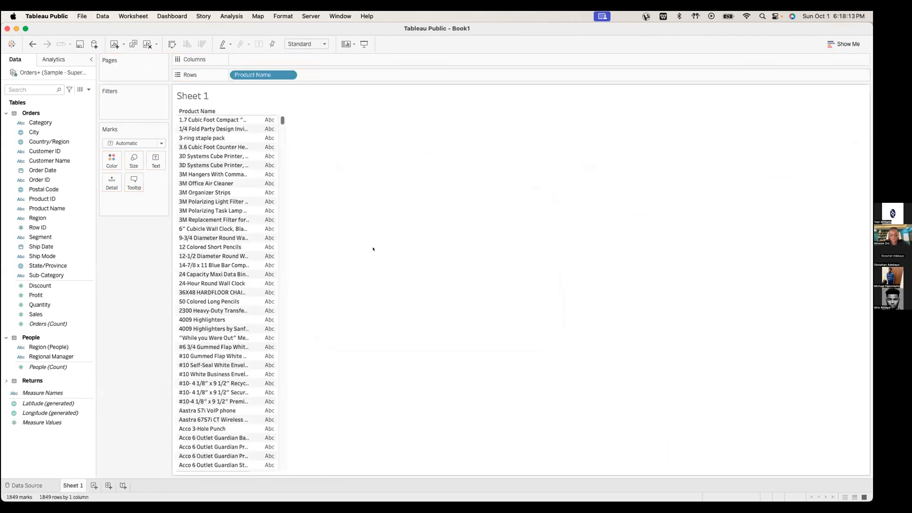
pyautogui.click(186, 111)
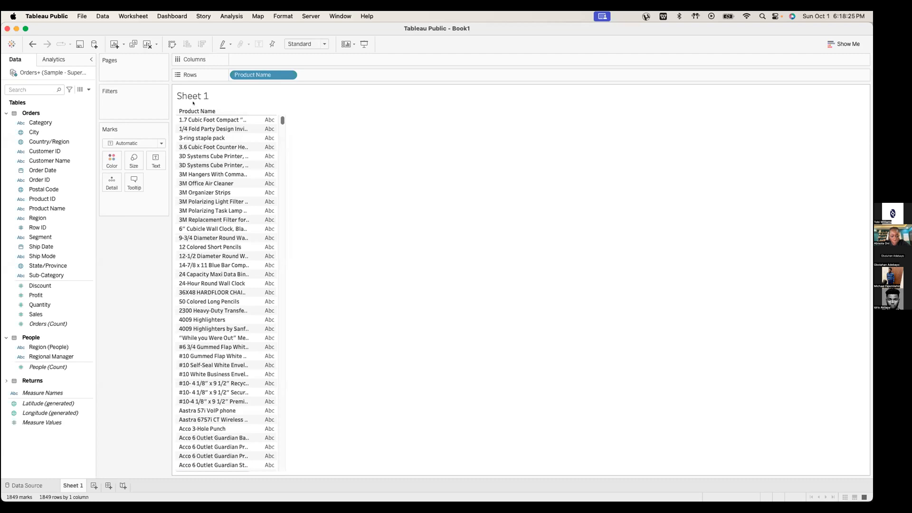
pyautogui.click(85, 246)
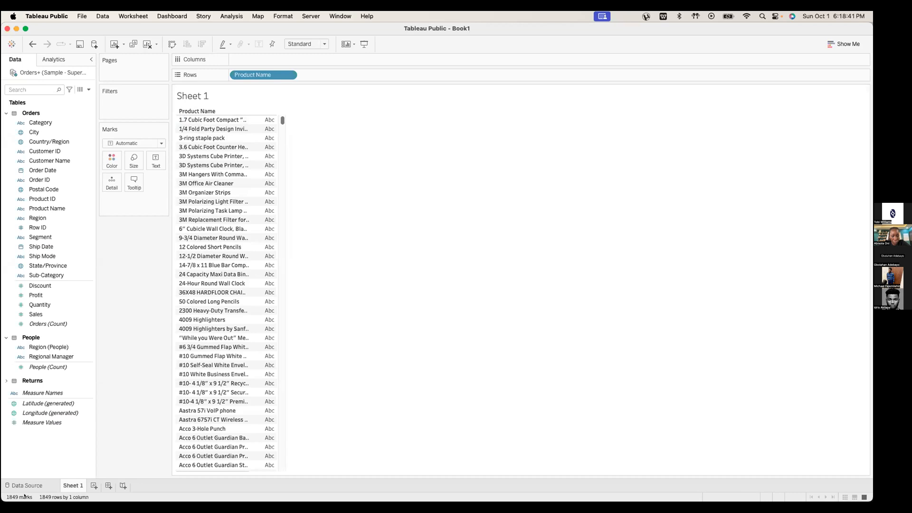
pyautogui.moveTo(283, 120); pyautogui.dragTo(284, 57)
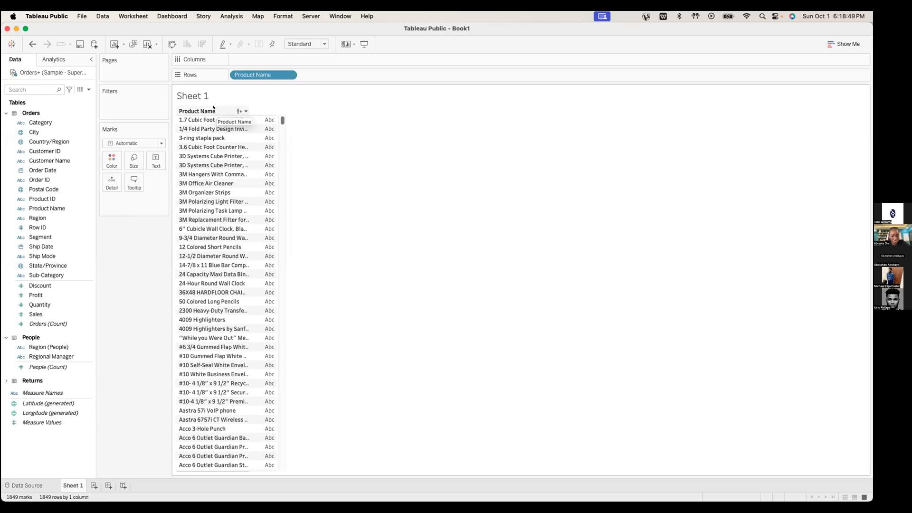
pyautogui.hotkey('ctrl', 'Left')
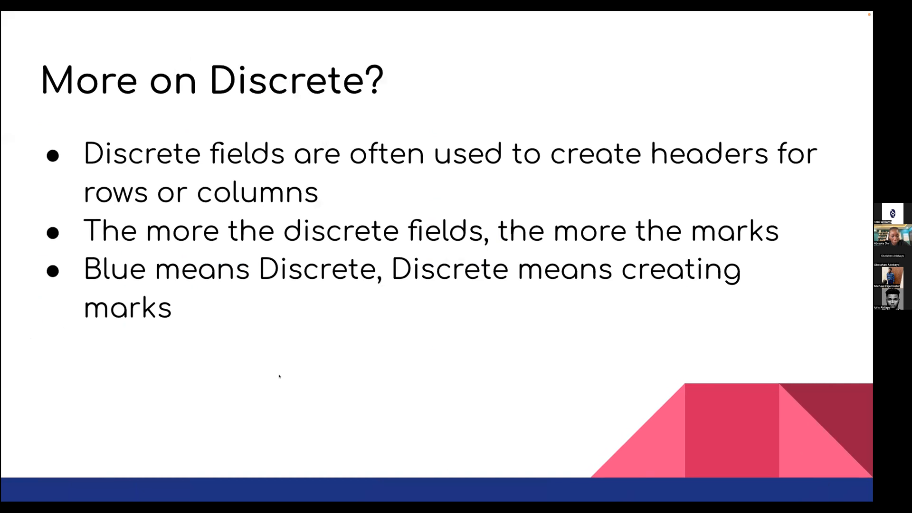
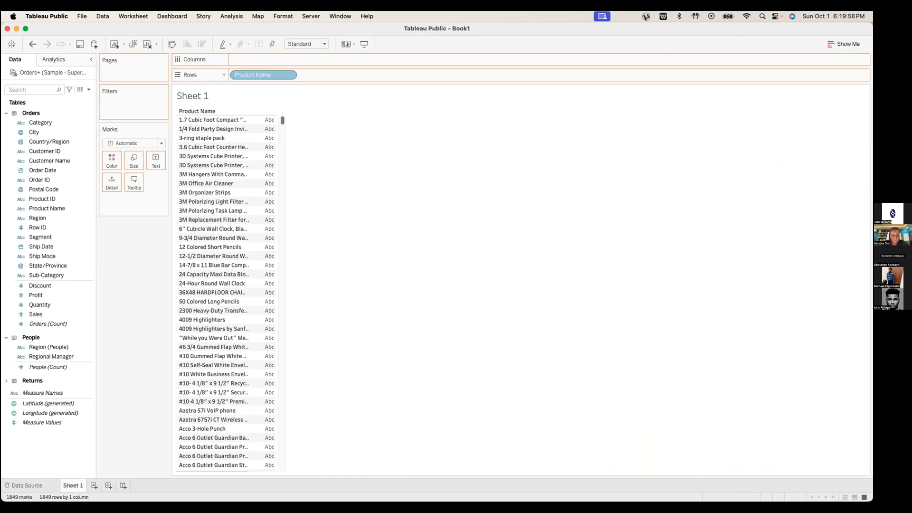
# Replace the Product Name list with one SUM(Sales) bar totalling 2,326,534, then view the continuous-data slide
pyautogui.moveTo(201, 155); pyautogui.dragTo(221, 208)
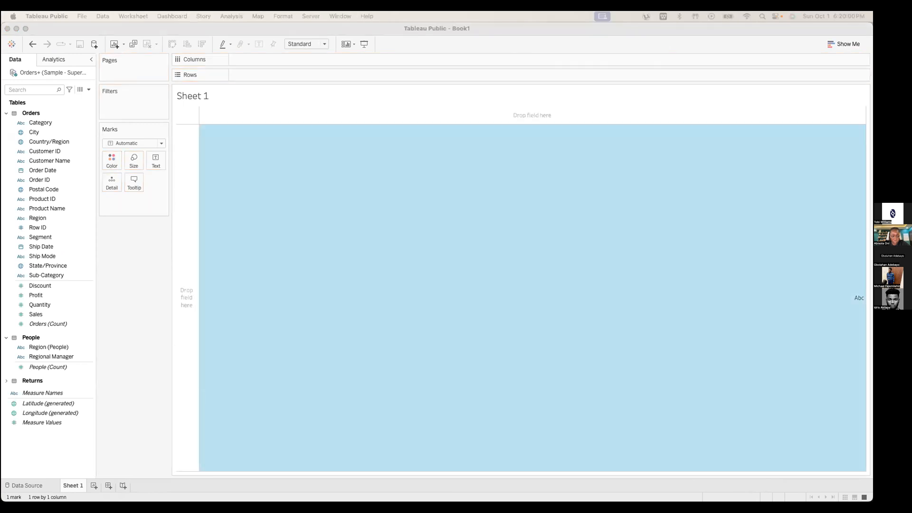
pyautogui.click(250, 260)
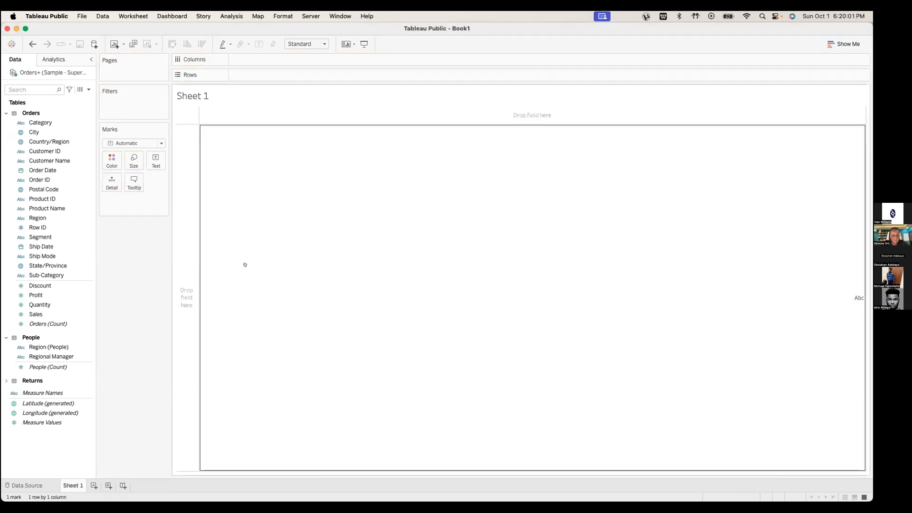
pyautogui.click(41, 313)
pyautogui.moveTo(41, 314); pyautogui.dragTo(252, 75)
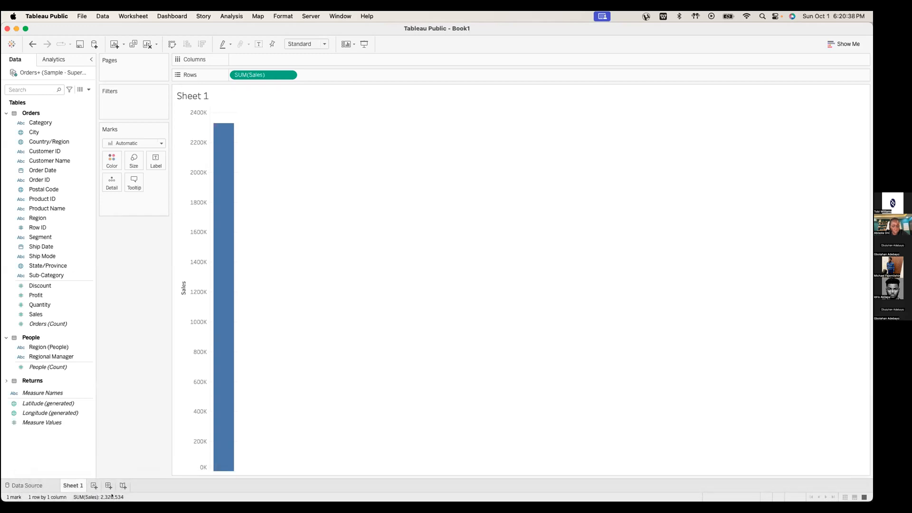
pyautogui.moveTo(229, 160)
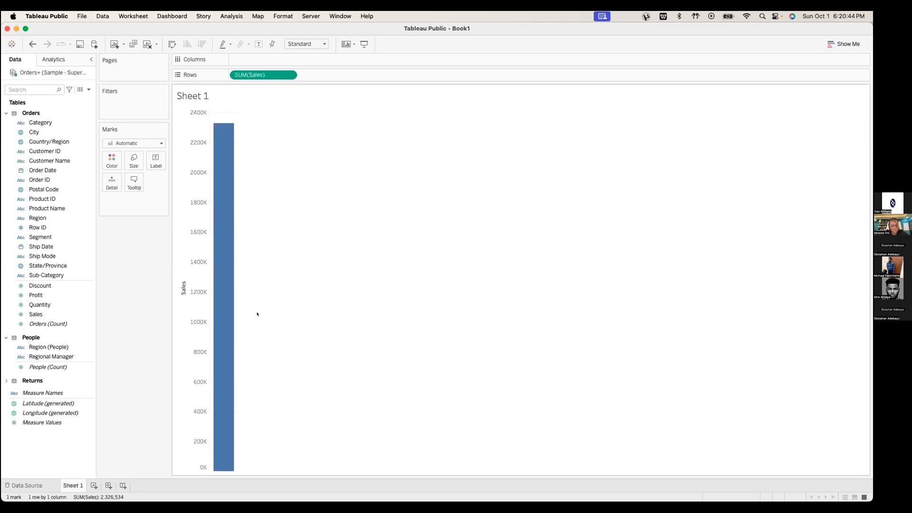
pyautogui.hotkey('ctrl', 'Left')
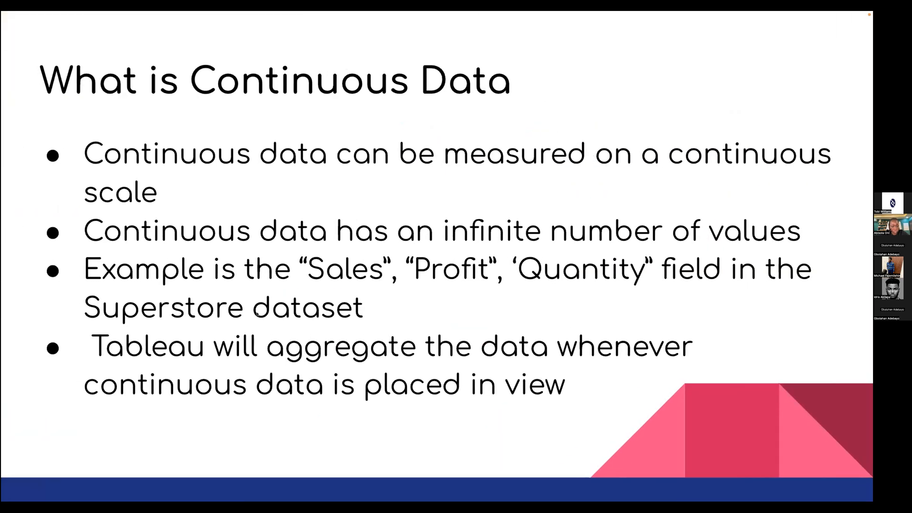
# Chart total Profit, then total Quantity, as a single bar, glancing at the slide afterwards
pyautogui.hotkey('ctrl', 'Right')
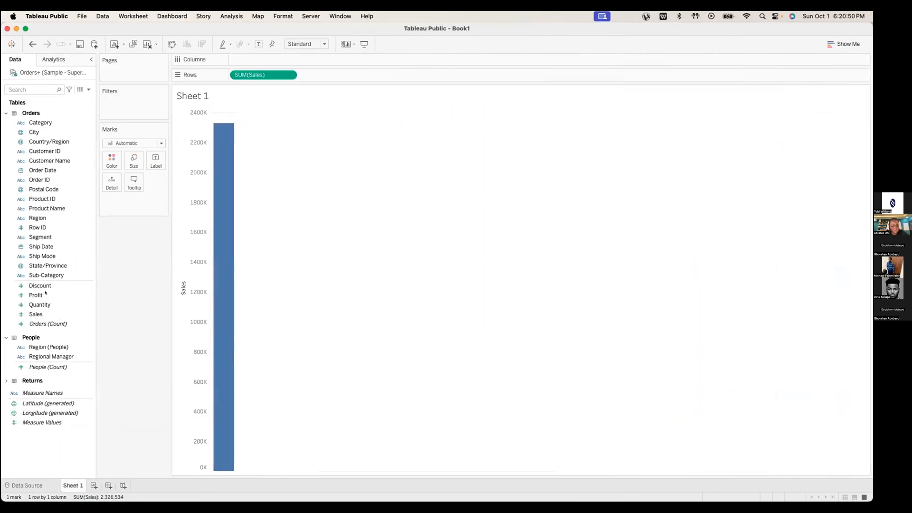
pyautogui.moveTo(40, 294); pyautogui.dragTo(260, 74)
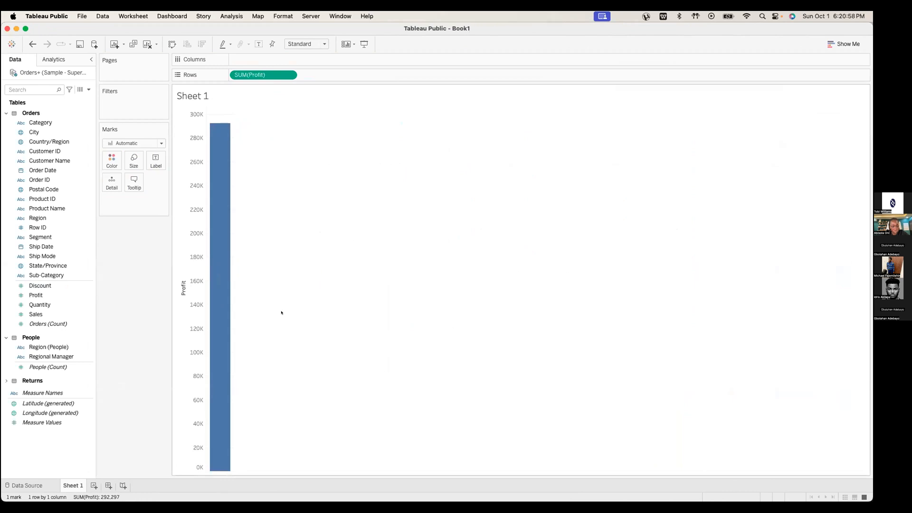
pyautogui.moveTo(39, 305); pyautogui.dragTo(261, 75)
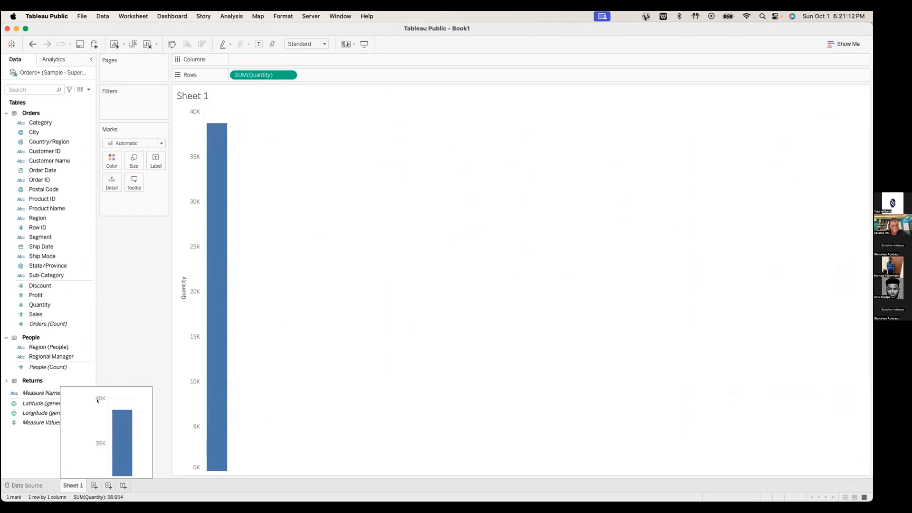
pyautogui.hotkey('ctrl', 'Left')
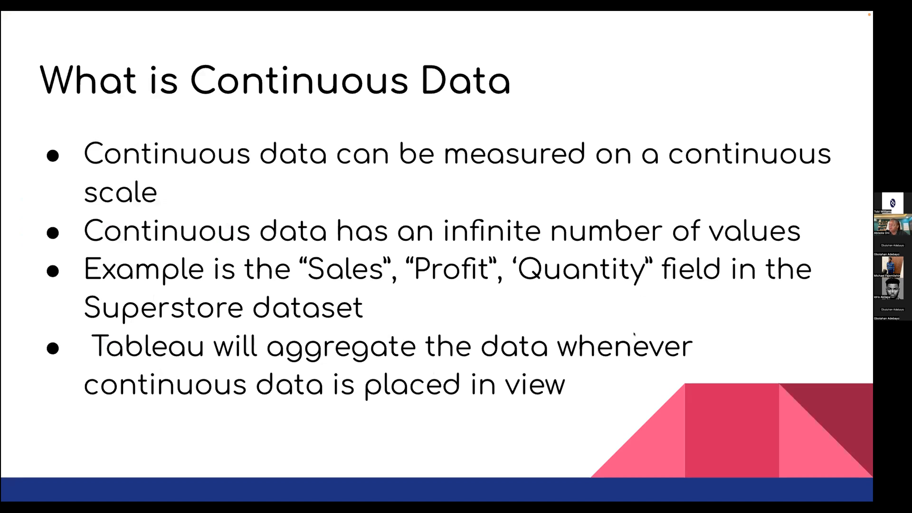
pyautogui.hotkey('ctrl', 'Right')
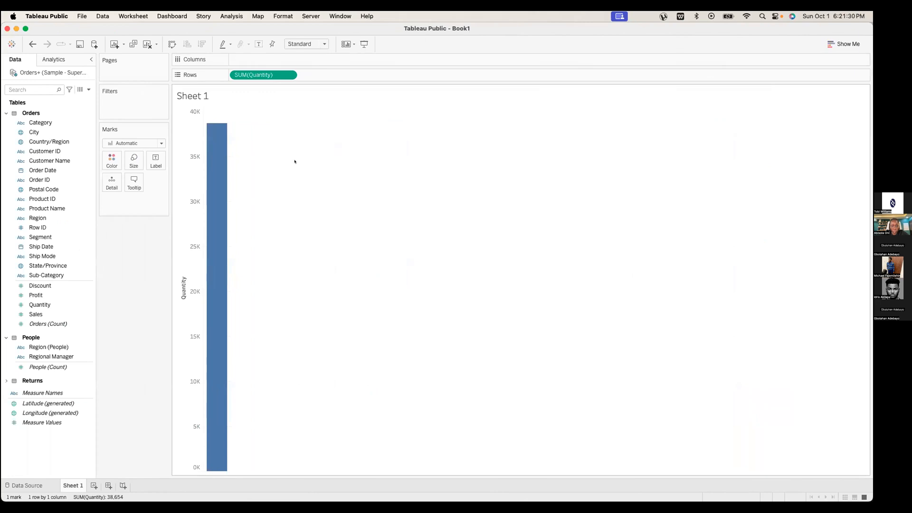
# Chart total Sales again and show its aggregation choices: Sum, Average, Median and others
pyautogui.click(33, 305)
pyautogui.press('Up')
pyautogui.press('Up')
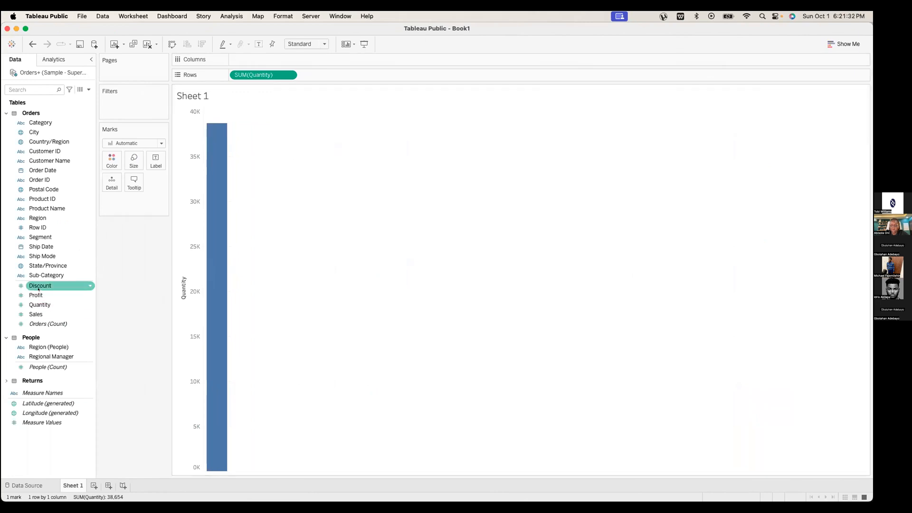
pyautogui.press('Down')
pyautogui.press('Down')
pyautogui.press('Down')
pyautogui.moveTo(38, 314); pyautogui.dragTo(267, 75)
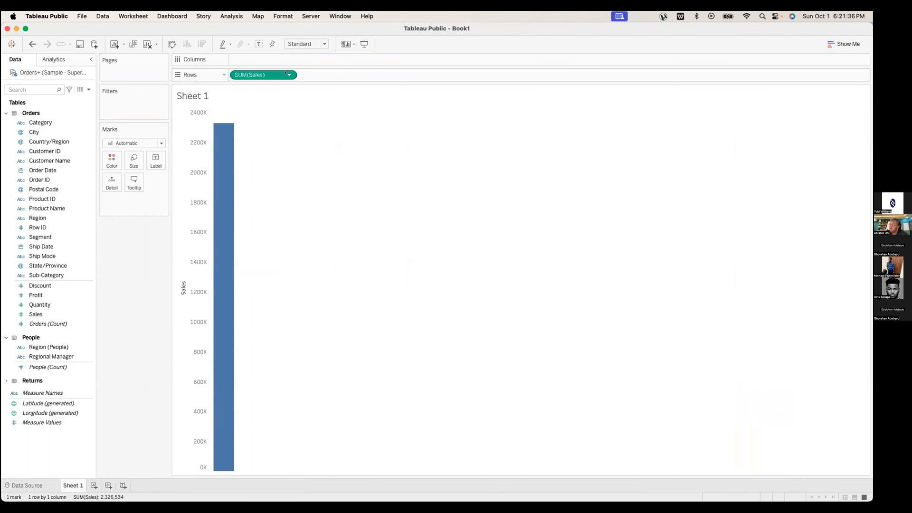
pyautogui.click(289, 74)
pyautogui.moveTo(287, 159)
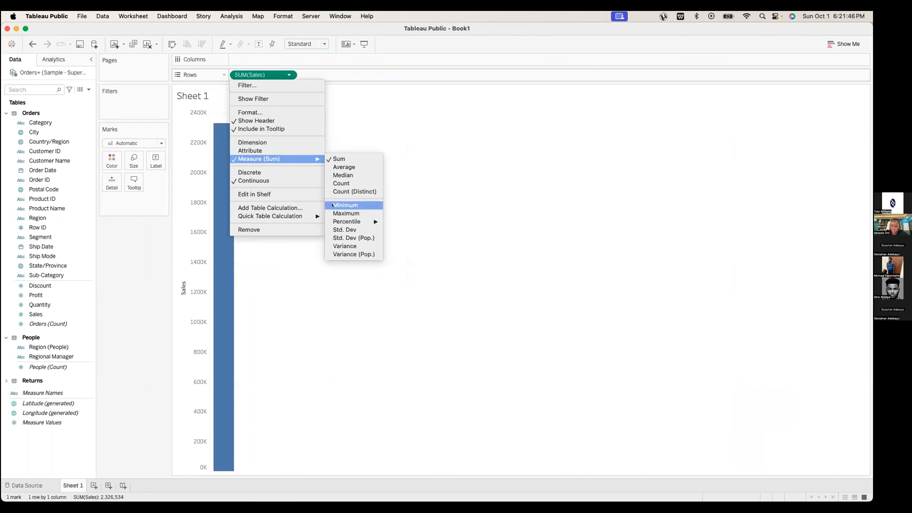
# Close the aggregation menu with Sales kept as Sum, and advance to the next slide
pyautogui.click(361, 312)
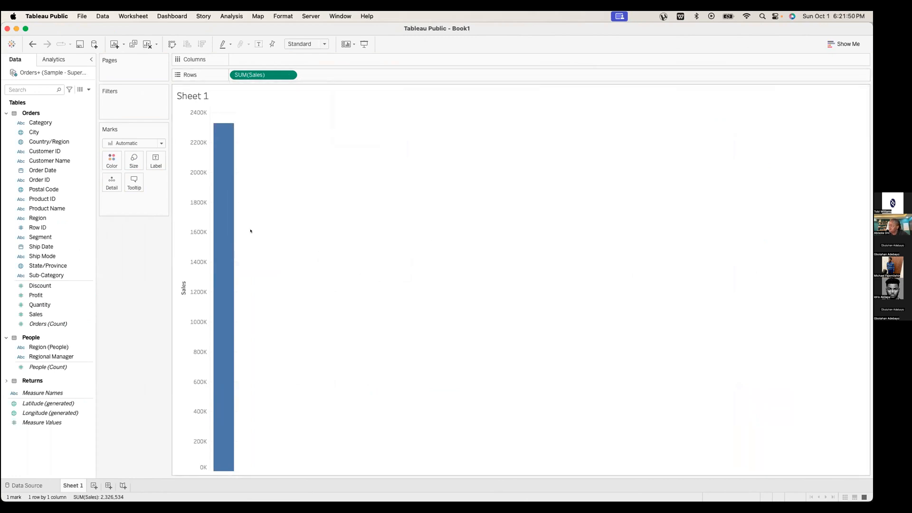
pyautogui.hotkey('ctrl', 'Left')
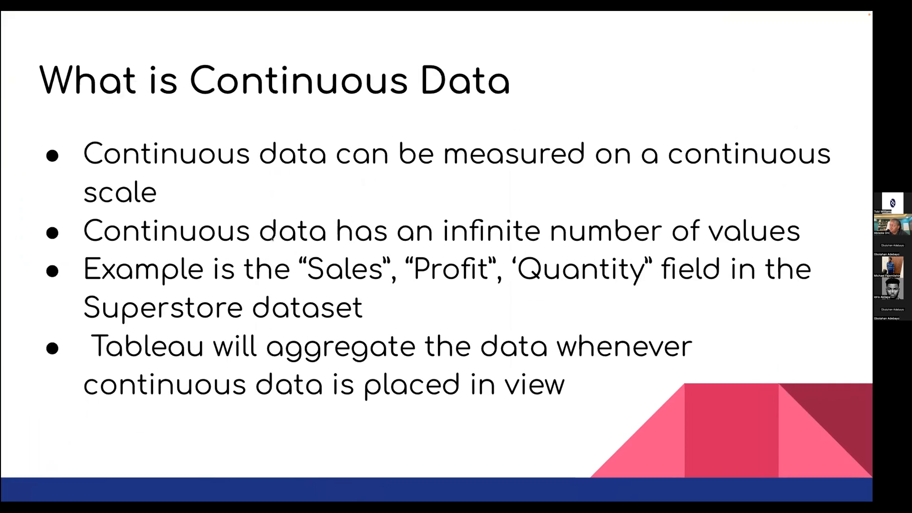
pyautogui.press('Right')
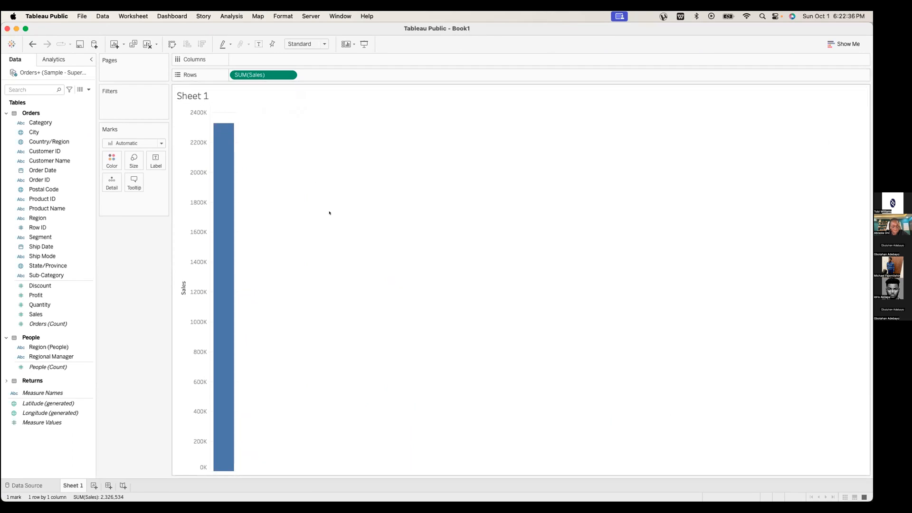
pyautogui.click(52, 161)
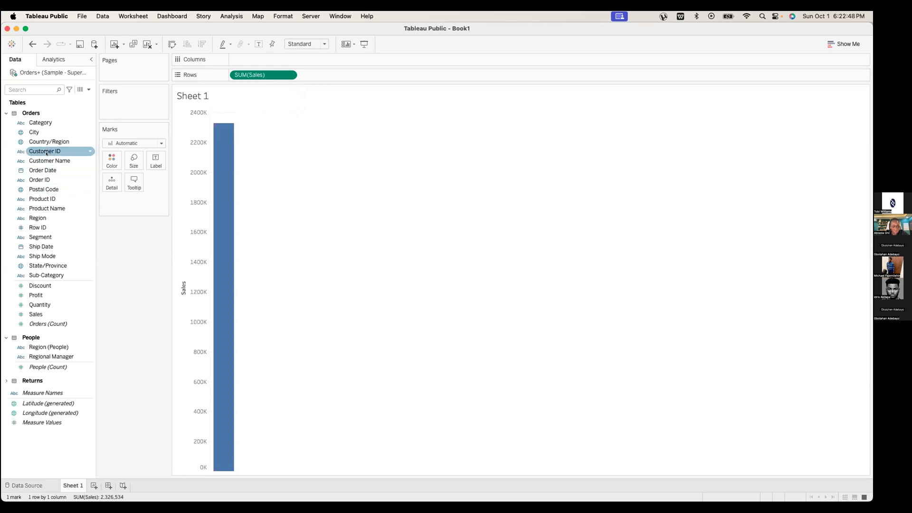
# Split Sales by Category, then by Sub-Category for 17 bars, with Chairs and Phones highest
pyautogui.moveTo(42, 123); pyautogui.dragTo(257, 60)
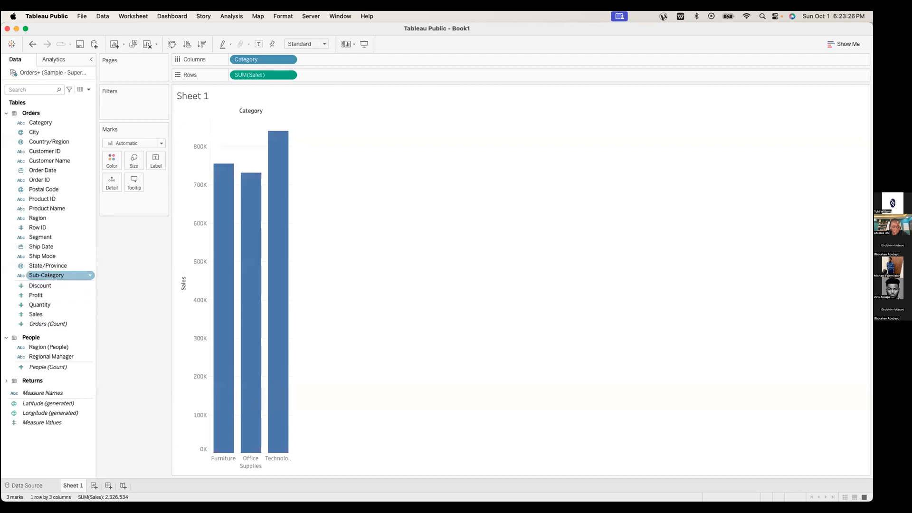
pyautogui.moveTo(48, 270); pyautogui.dragTo(252, 59)
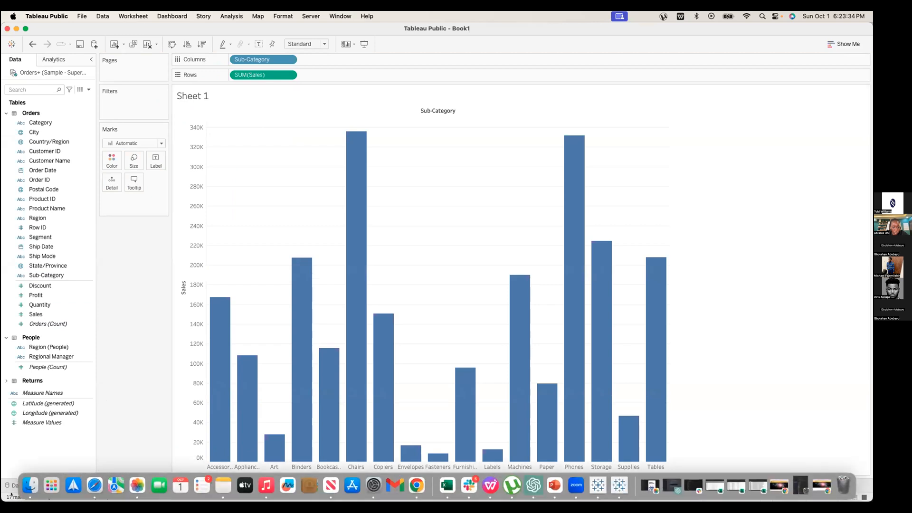
pyautogui.moveTo(10, 500)
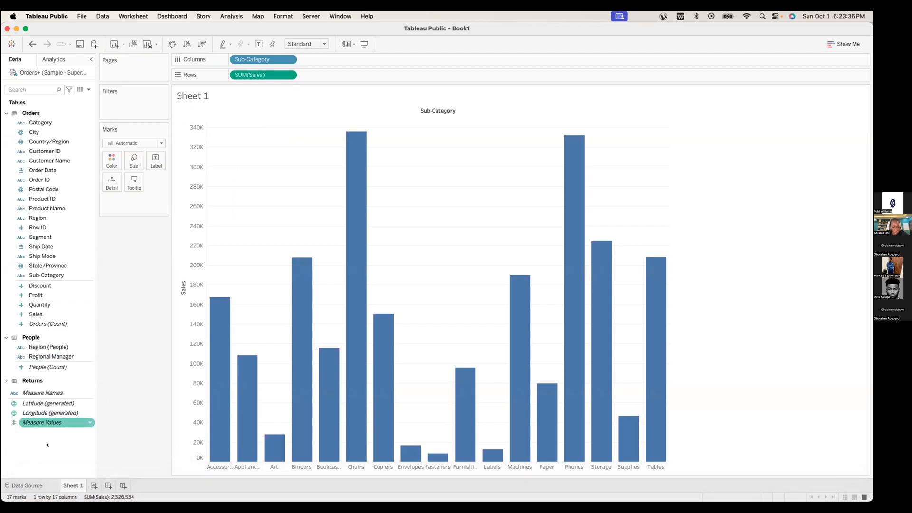
pyautogui.moveTo(210, 386)
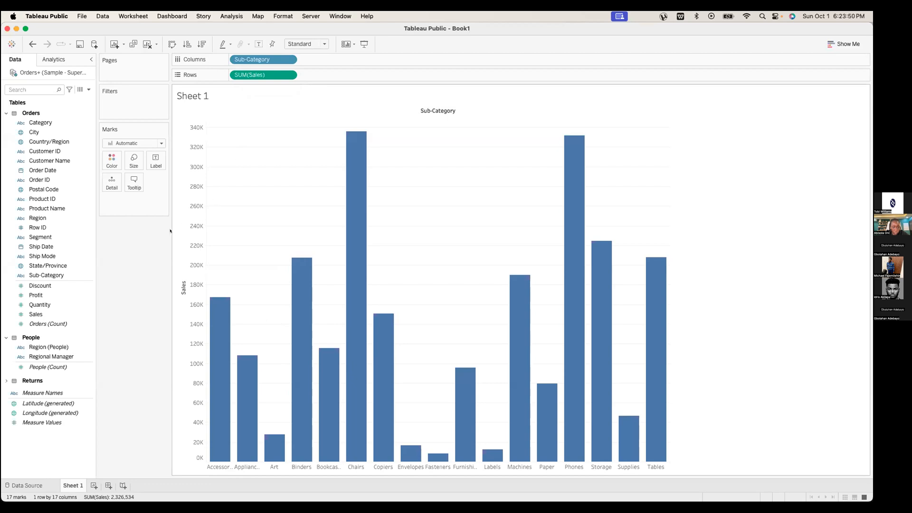
# Advance to the 'Fact to go!' slide, then clear Sheet 1 so Rows and Columns are empty
pyautogui.hotkey('ctrl', 'Left')
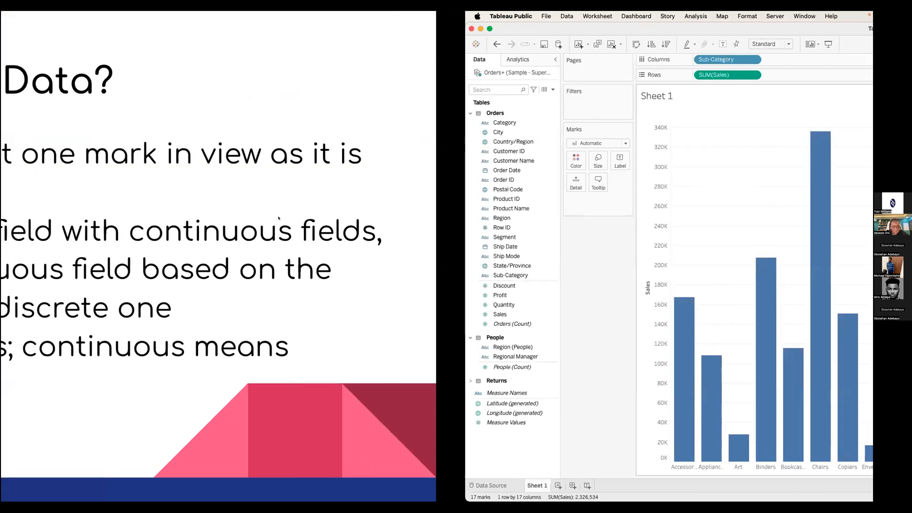
pyautogui.press('Right')
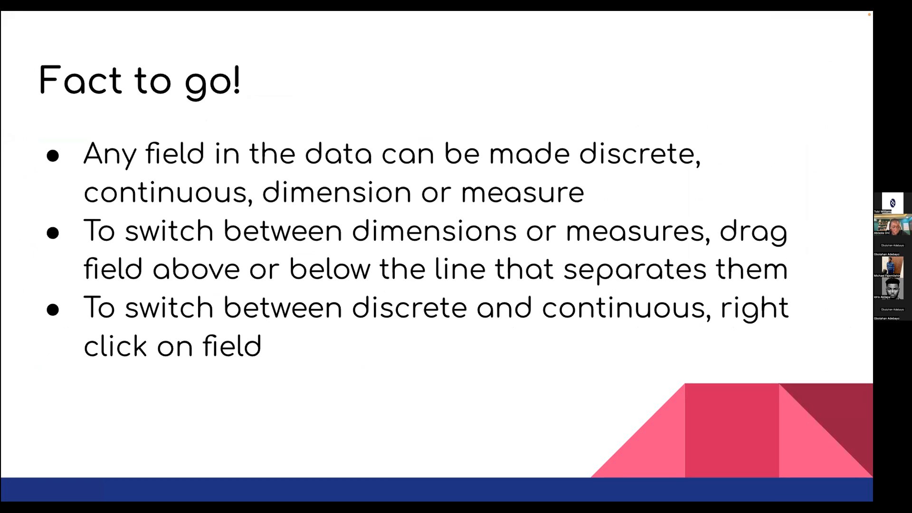
pyautogui.hotkey('ctrl', 'Right')
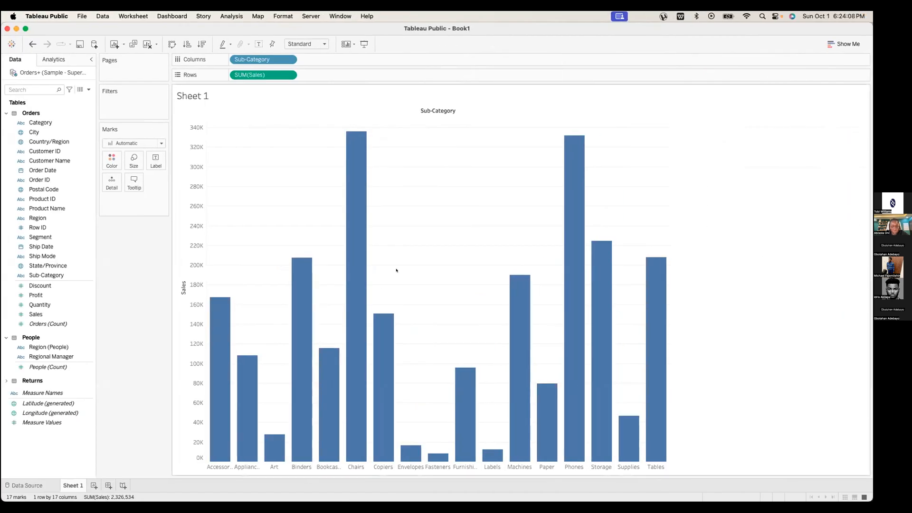
pyautogui.click(148, 45)
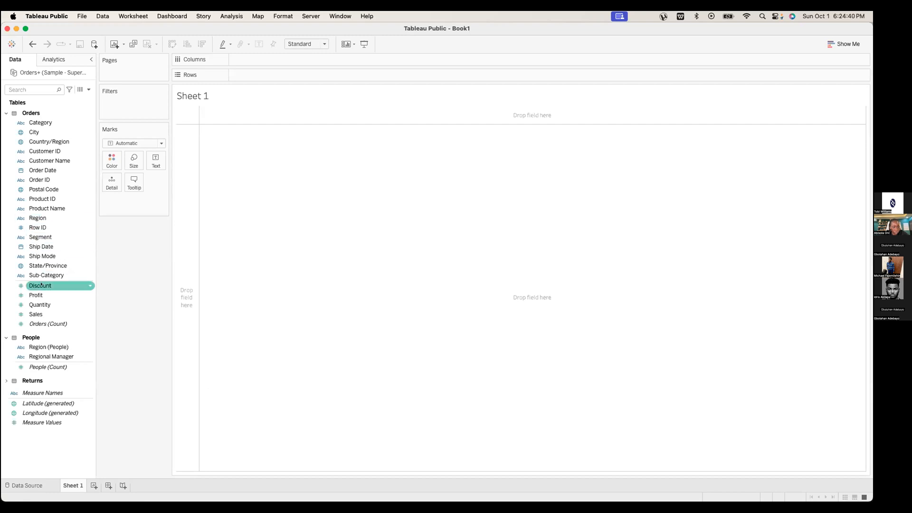
pyautogui.moveTo(40, 304); pyautogui.dragTo(49, 255)
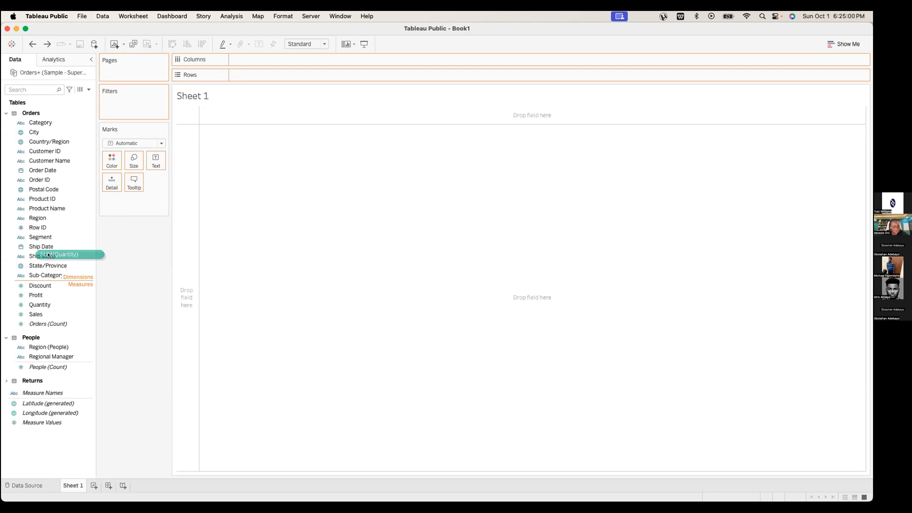
pyautogui.moveTo(48, 255); pyautogui.dragTo(48, 318)
pyautogui.moveTo(44, 257); pyautogui.dragTo(54, 297)
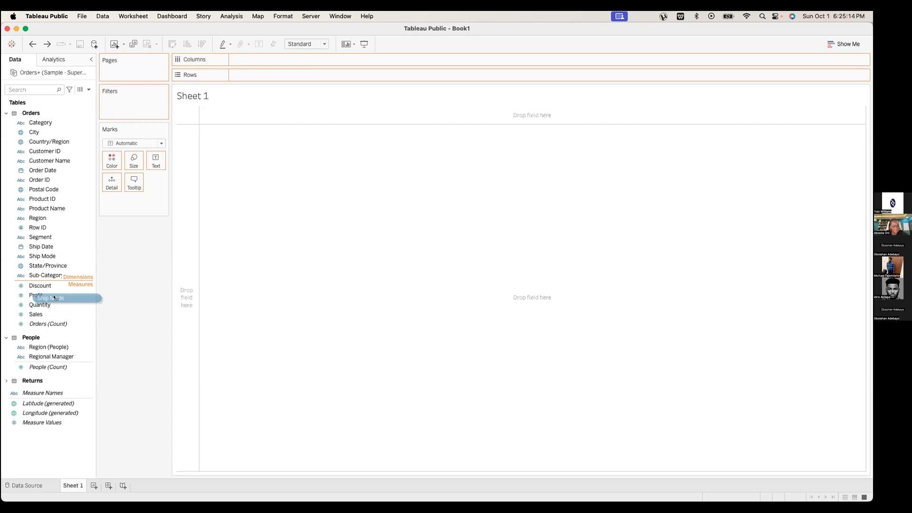
pyautogui.moveTo(54, 297); pyautogui.dragTo(49, 260)
pyautogui.click(473, 276)
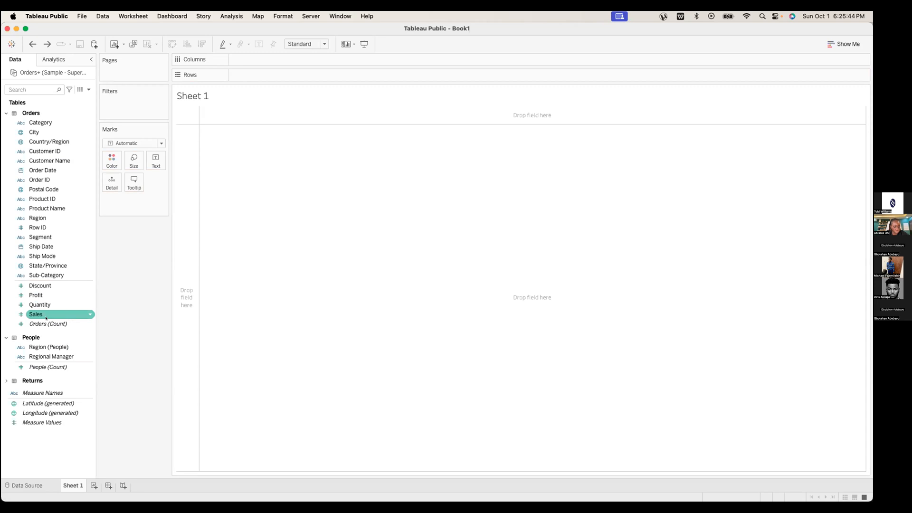
pyautogui.rightClick(571, 318)
pyautogui.hotkey('ctrl', 'Left')
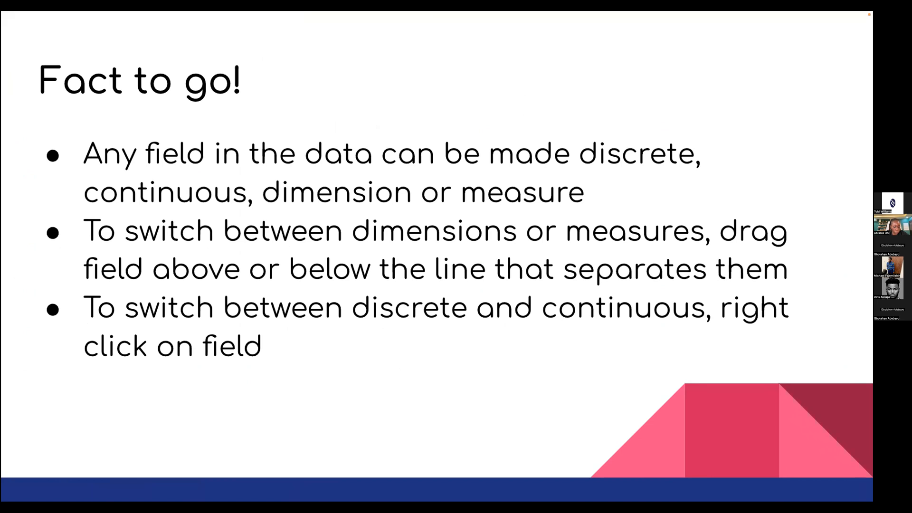
pyautogui.hotkey('ctrl', 'Right')
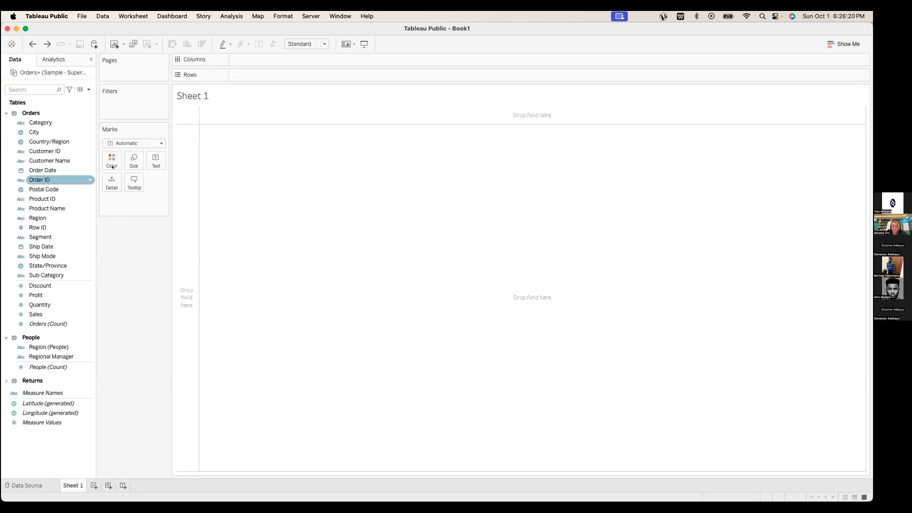
pyautogui.rightClick(90, 226)
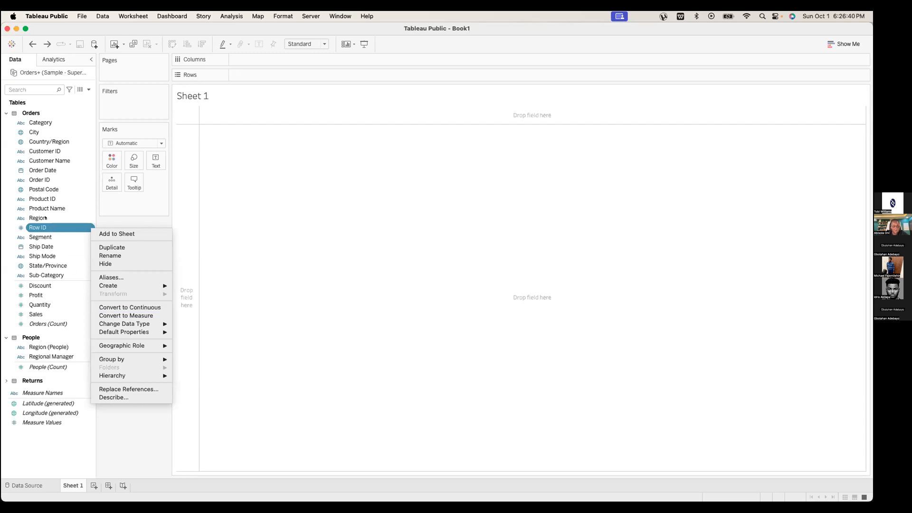
pyautogui.rightClick(45, 217)
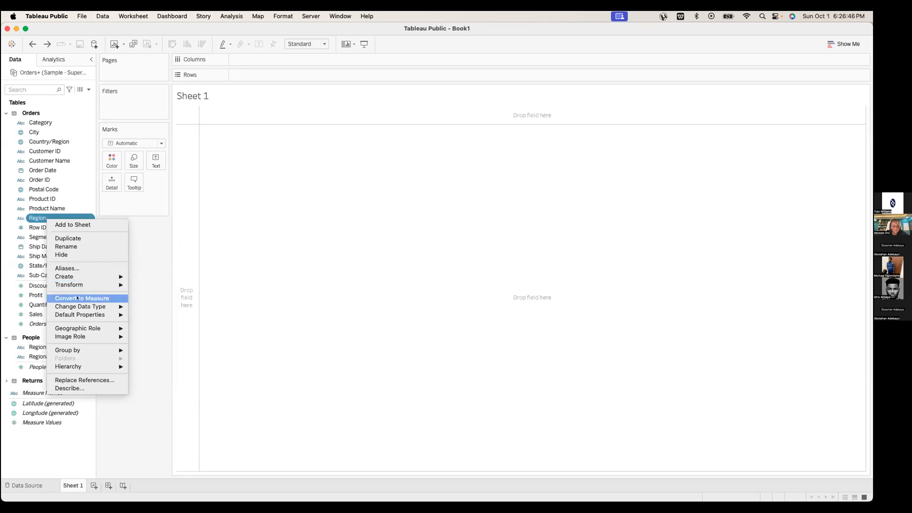
pyautogui.rightClick(40, 227)
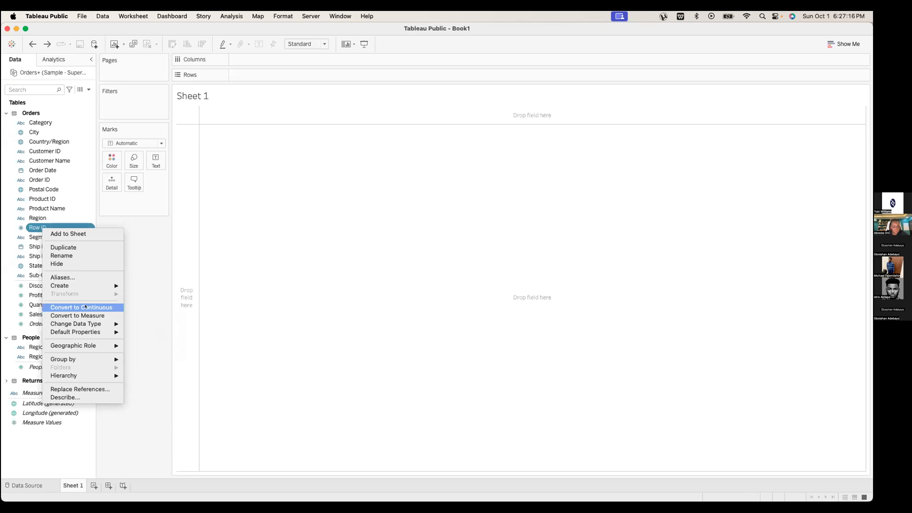
pyautogui.click(216, 271)
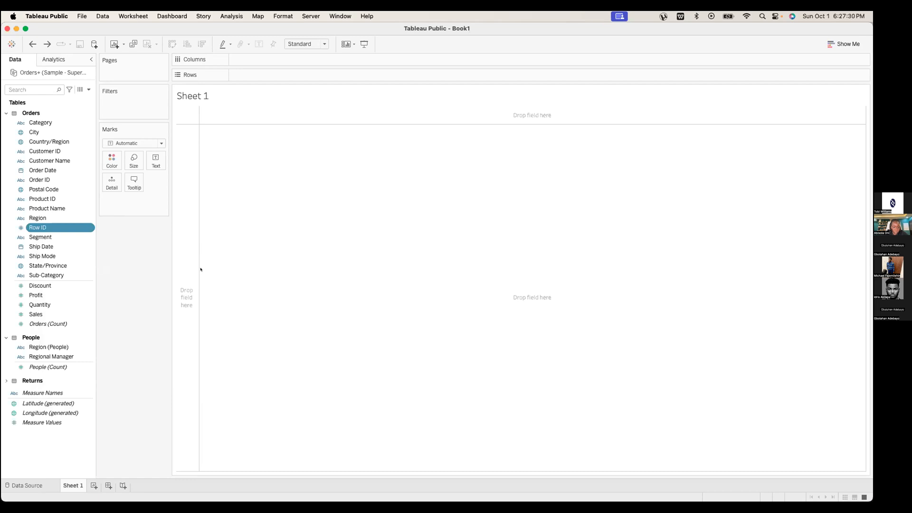
pyautogui.hotkey('ctrl', 'Left')
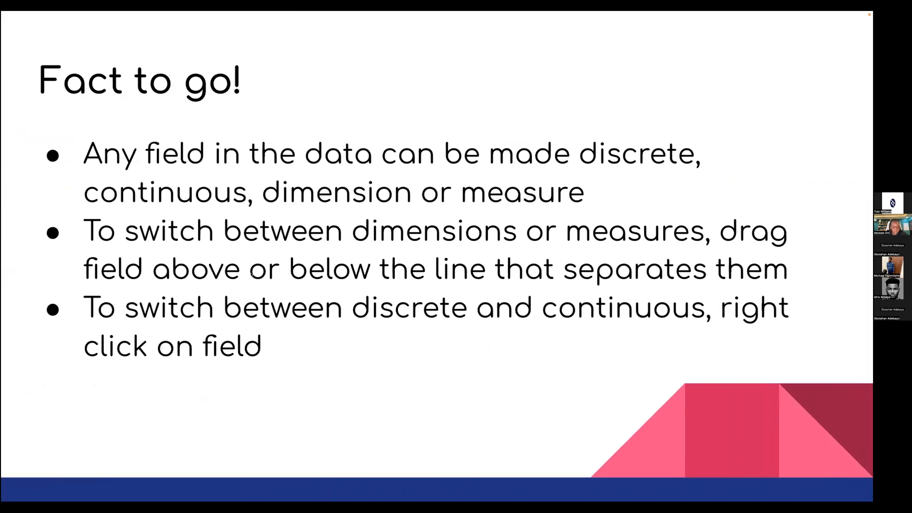
pyautogui.press('Right')
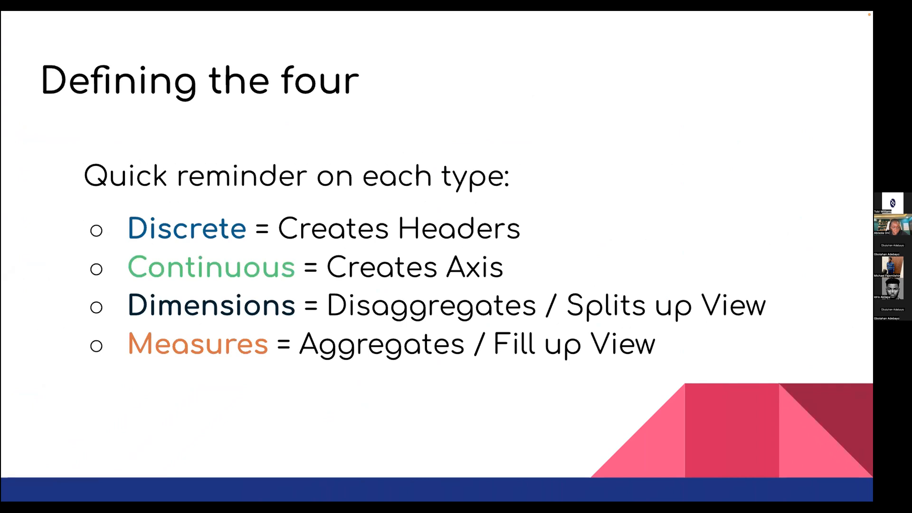
pyautogui.hotkey('ctrl', 'Right')
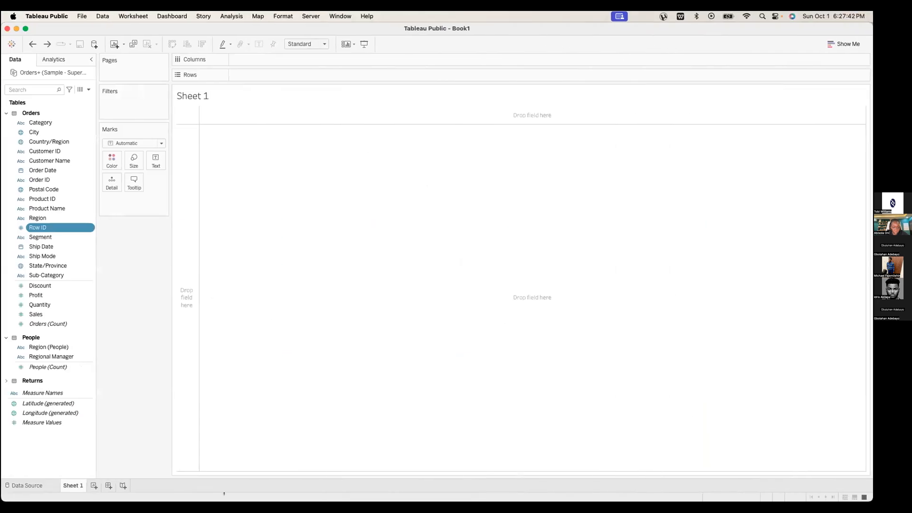
pyautogui.moveTo(36, 315); pyautogui.dragTo(238, 75)
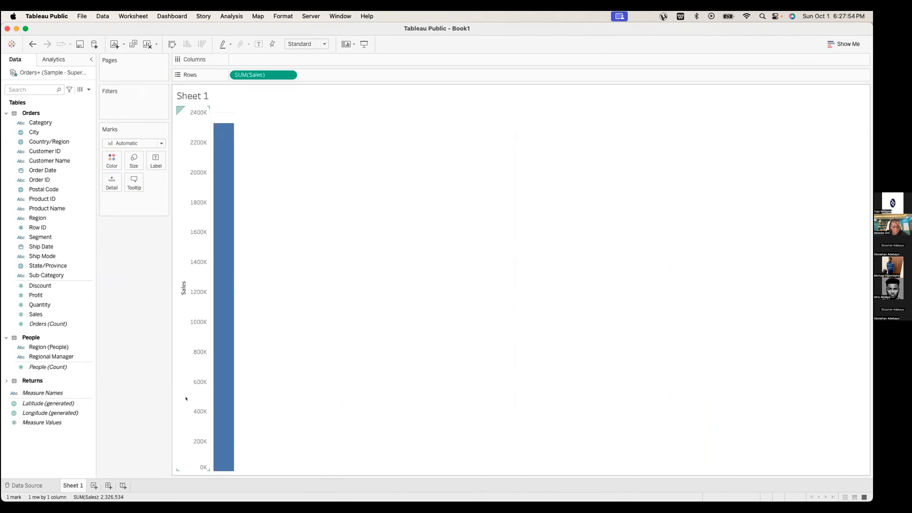
# Check the Sales axis settings and keep its automatic range starting at 0
pyautogui.doubleClick(186, 296)
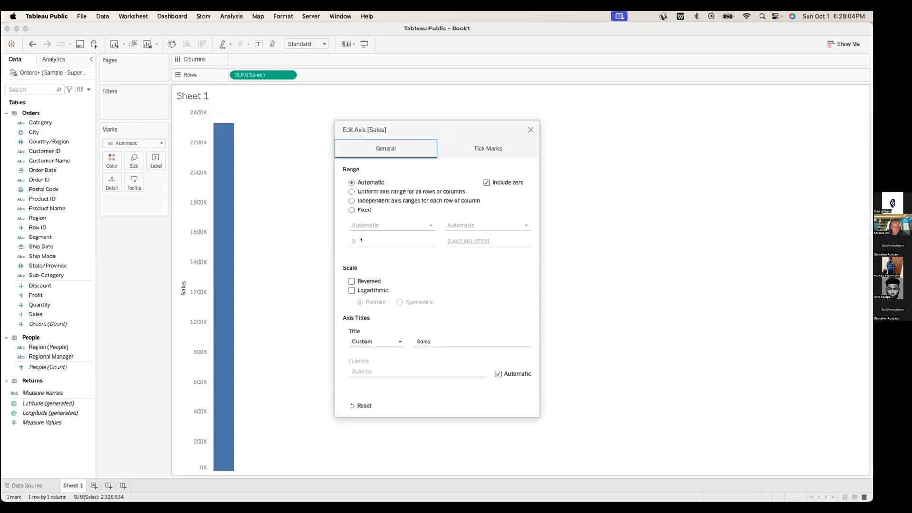
pyautogui.click(530, 130)
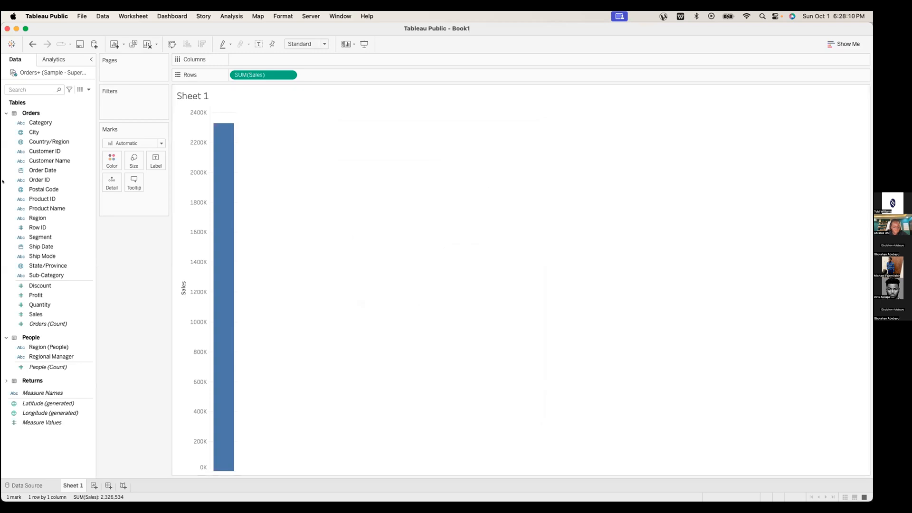
# Add Region and remove SUM(Sales), leaving headers Central, East, South, West
pyautogui.click(47, 218)
pyautogui.click(46, 218)
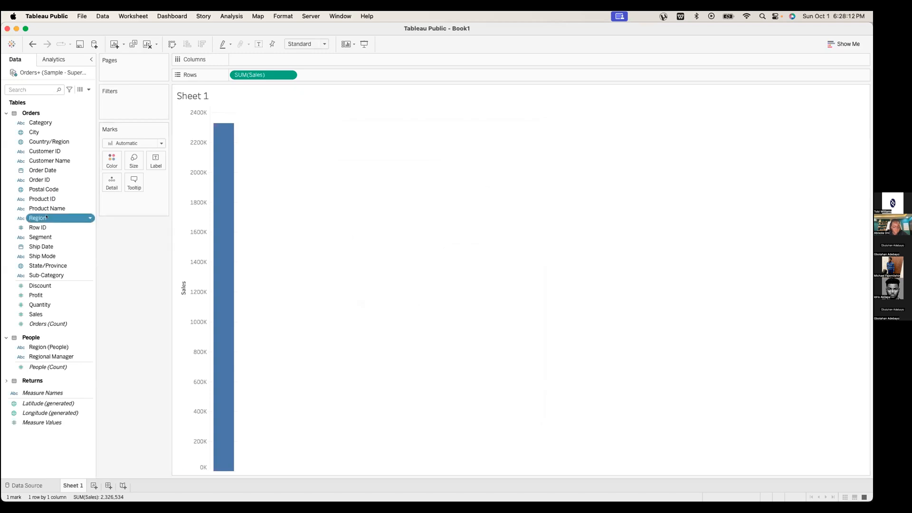
pyautogui.moveTo(48, 217); pyautogui.dragTo(257, 72)
pyautogui.moveTo(328, 75); pyautogui.dragTo(380, 261)
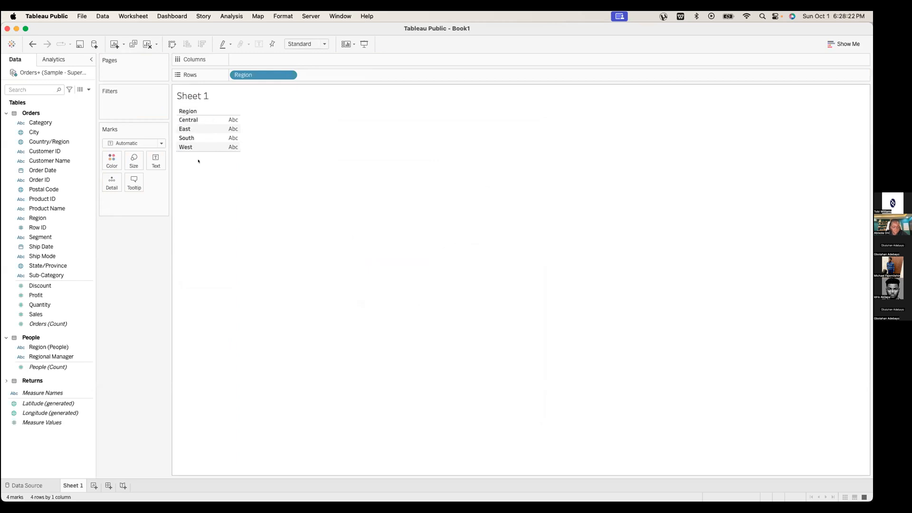
# Inspect the Region pill options, remove Region from the view, and show 'Defining the four'
pyautogui.hotkey('ctrl', 'Left')
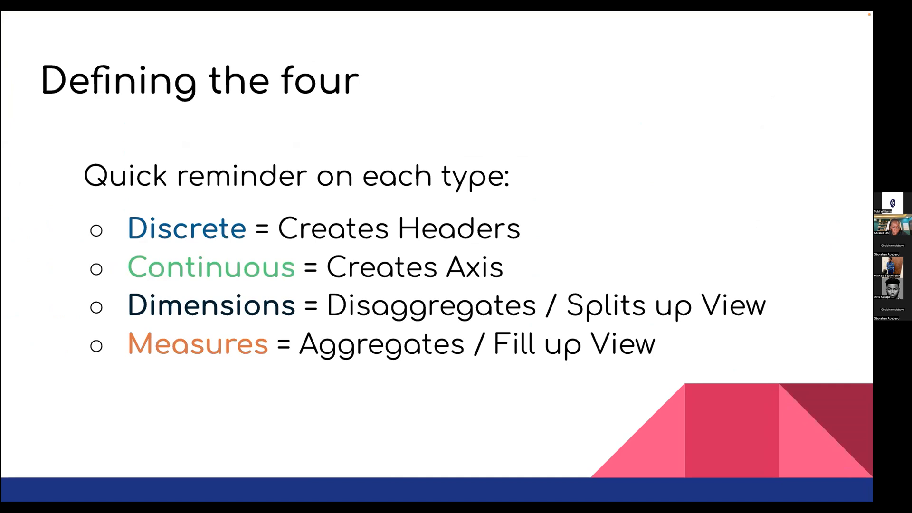
pyautogui.hotkey('ctrl', 'Right')
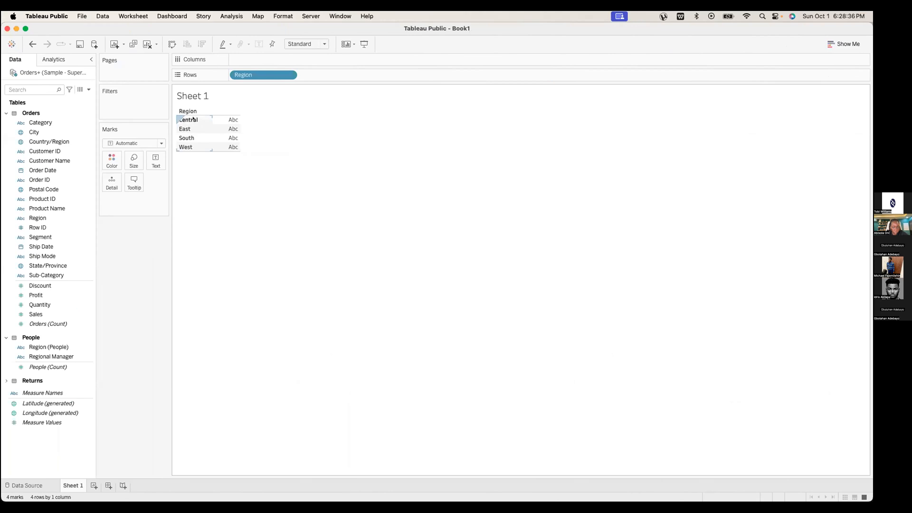
pyautogui.click(288, 75)
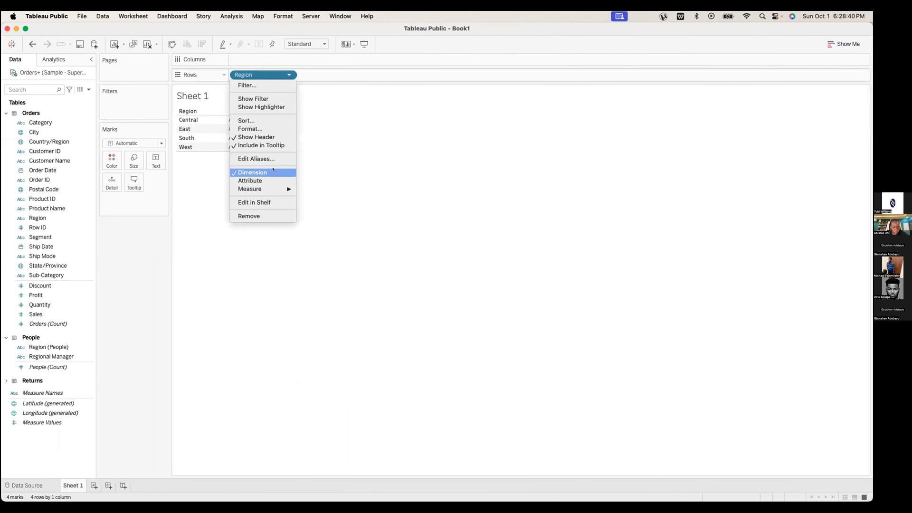
pyautogui.click(273, 171)
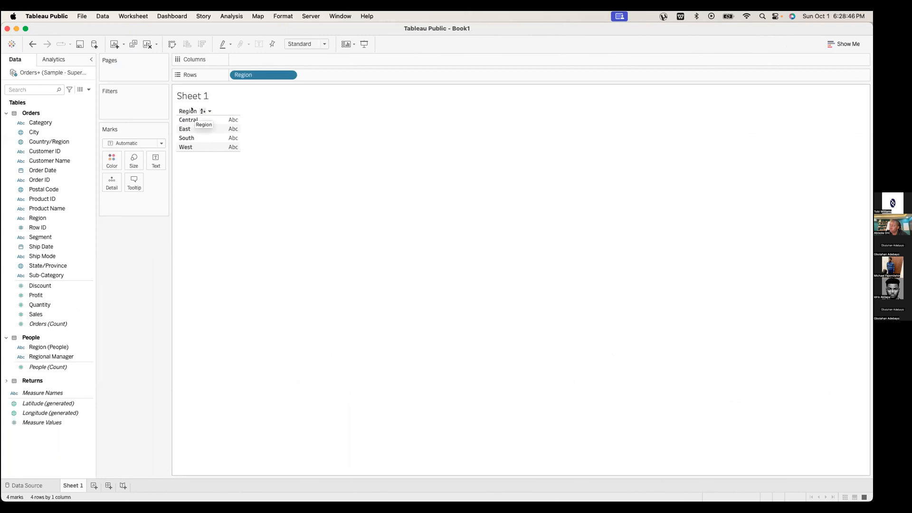
pyautogui.moveTo(251, 74); pyautogui.dragTo(40, 290)
pyautogui.hotkey('ctrl', 'Left')
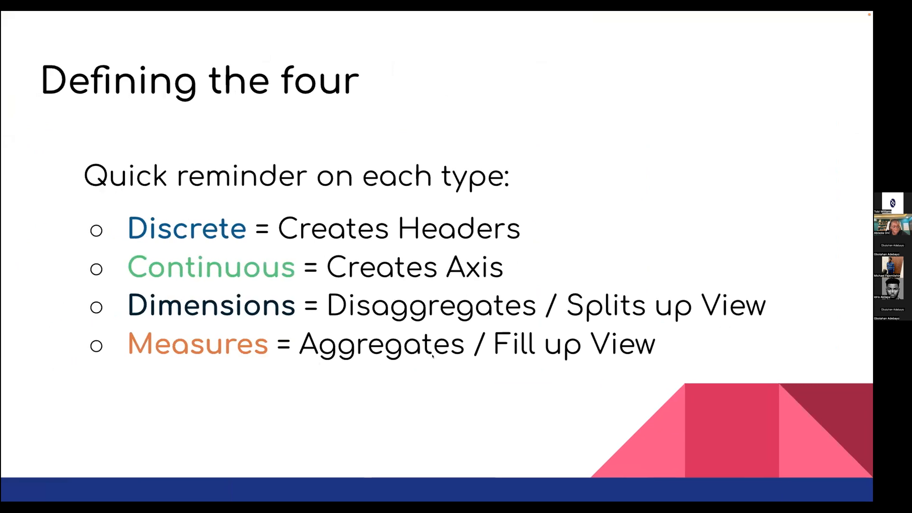
# Plot Sales against Profit as a single point, then drop SUM(Profit) to restore the Sales bar
pyautogui.click(401, 356)
pyautogui.press('Left')
pyautogui.hotkey('ctrl', 'Right')
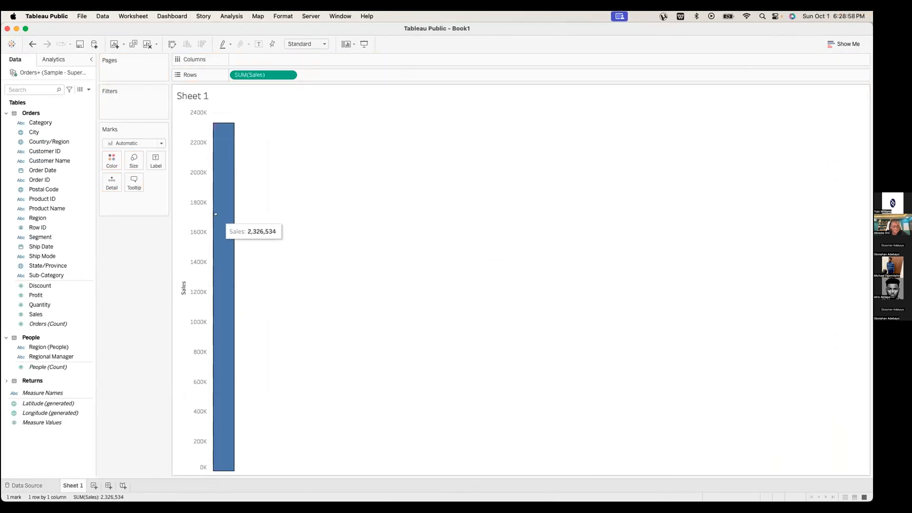
pyautogui.click(64, 293)
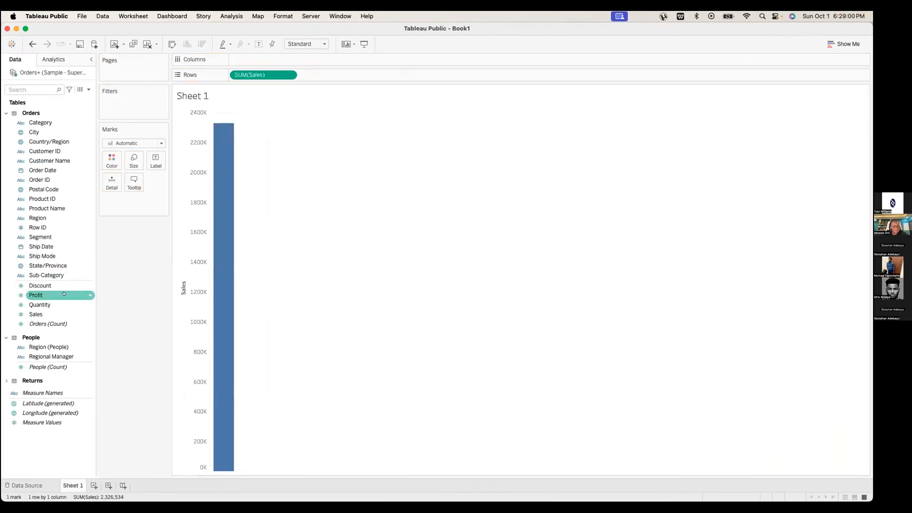
pyautogui.moveTo(58, 298); pyautogui.dragTo(258, 60)
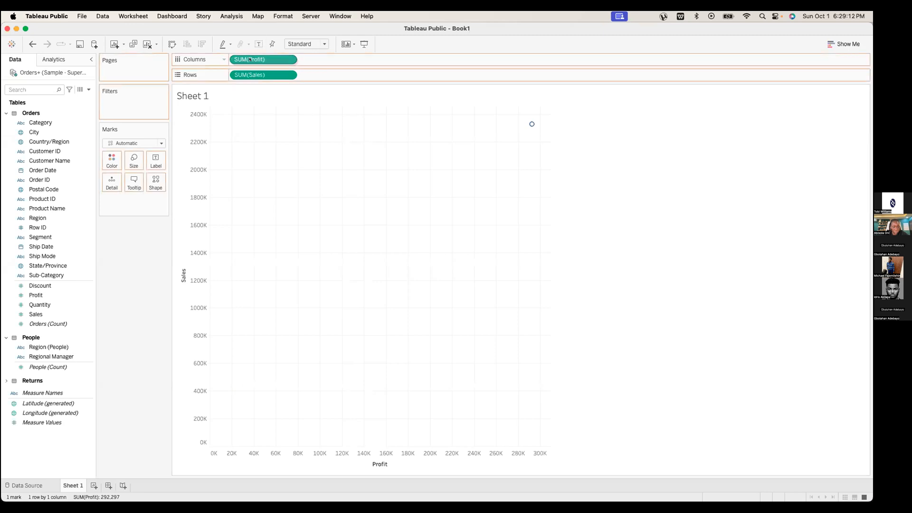
pyautogui.moveTo(257, 59); pyautogui.dragTo(257, 32)
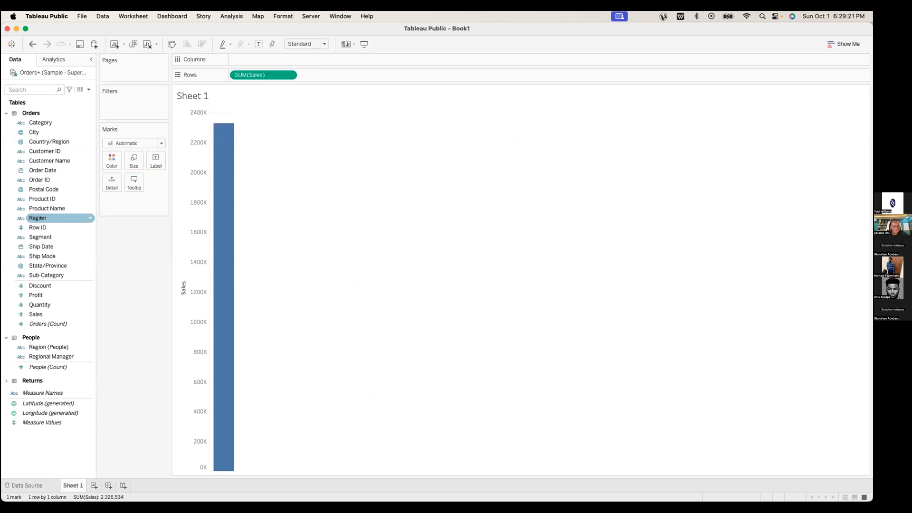
# Show Sales by Region as descending horizontal bars, from West near 740K to South near 390K
pyautogui.moveTo(40, 218); pyautogui.dragTo(243, 60)
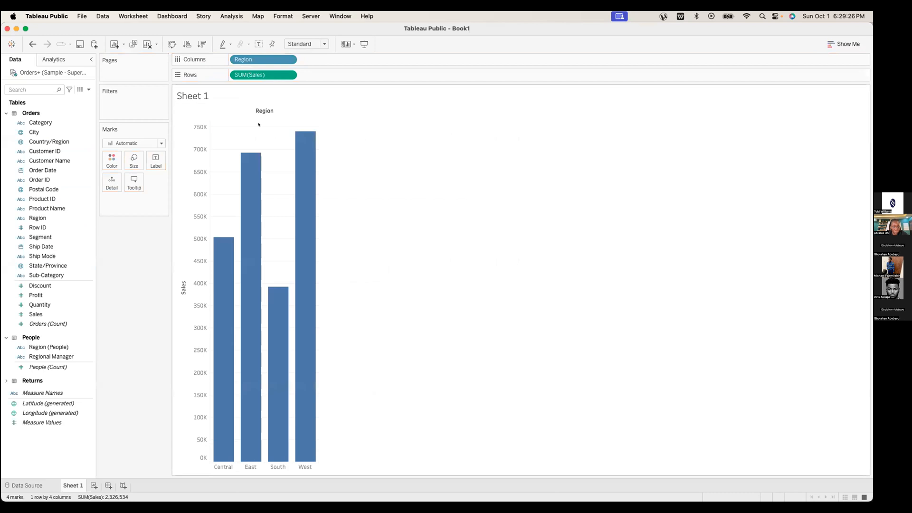
pyautogui.click(202, 44)
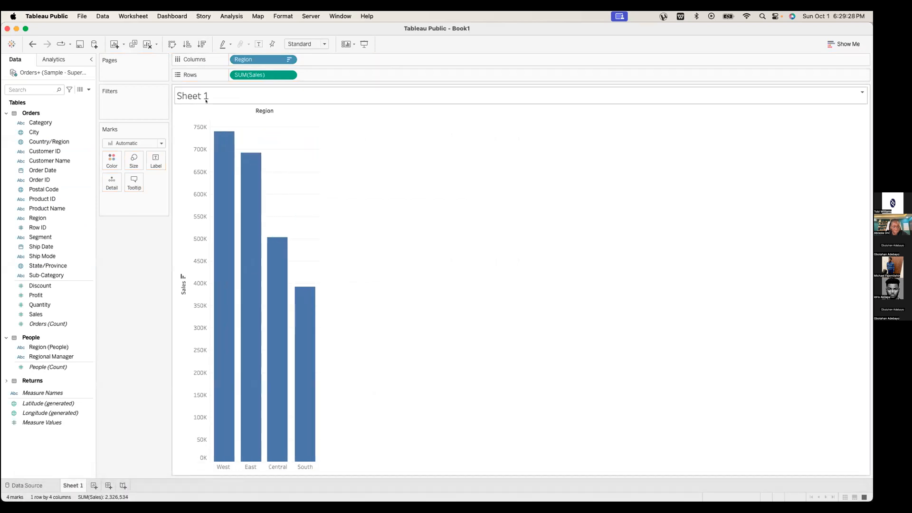
pyautogui.click(172, 44)
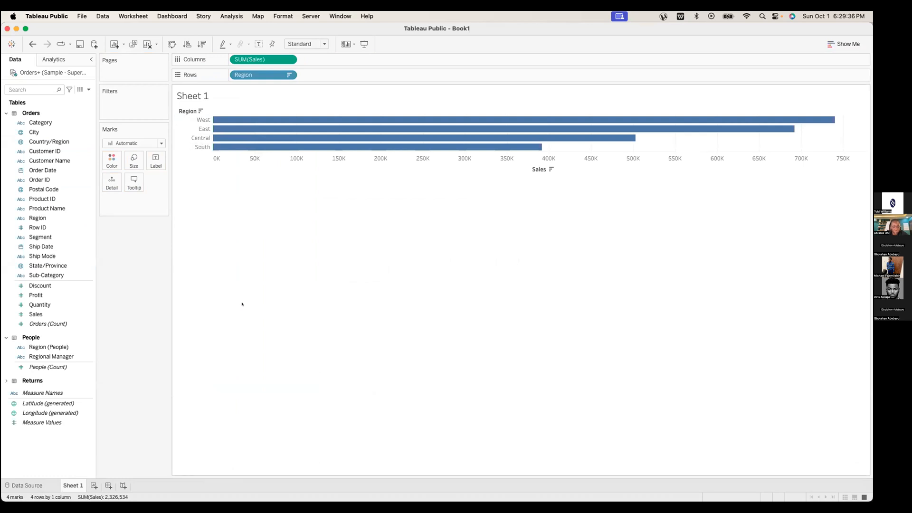
pyautogui.hotkey('ctrl', 'Left')
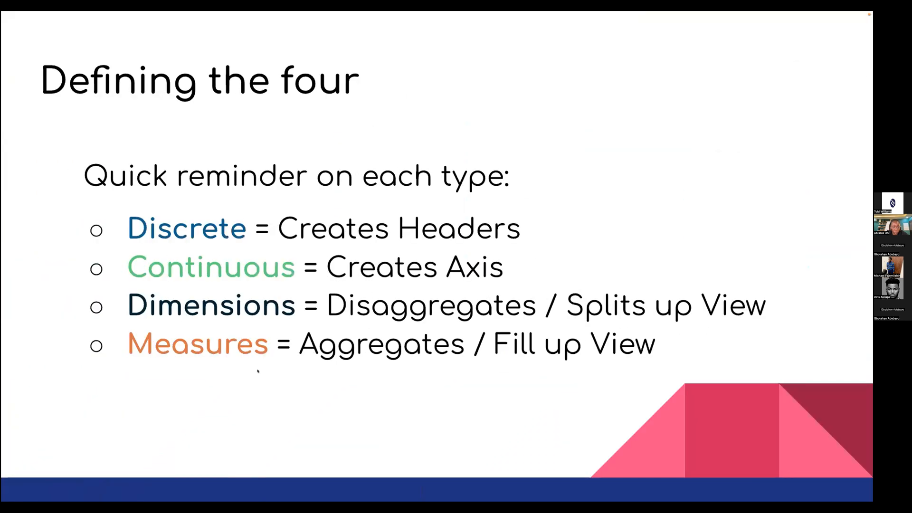
# Advance to 'Combining the four', then return to the Discrete + Dimension sheet of 800 customer names
pyautogui.press('Right')
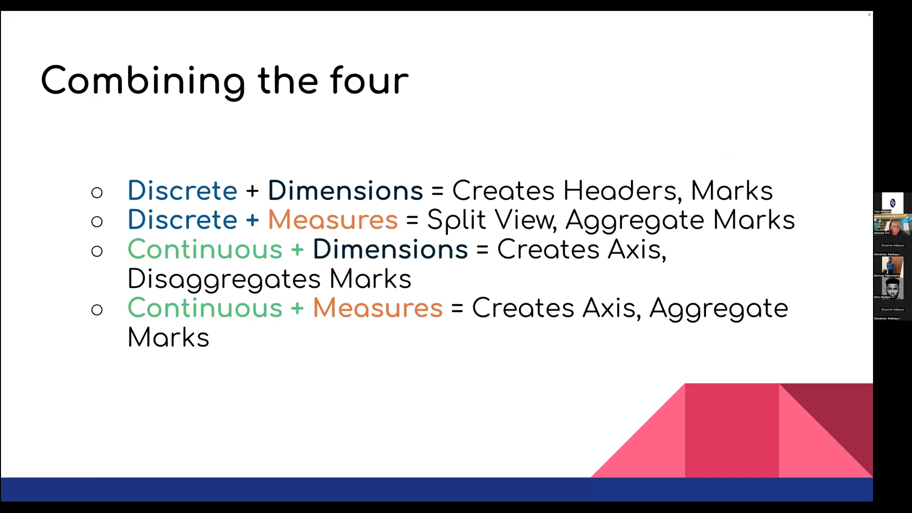
pyautogui.hotkey('ctrl', 'Right')
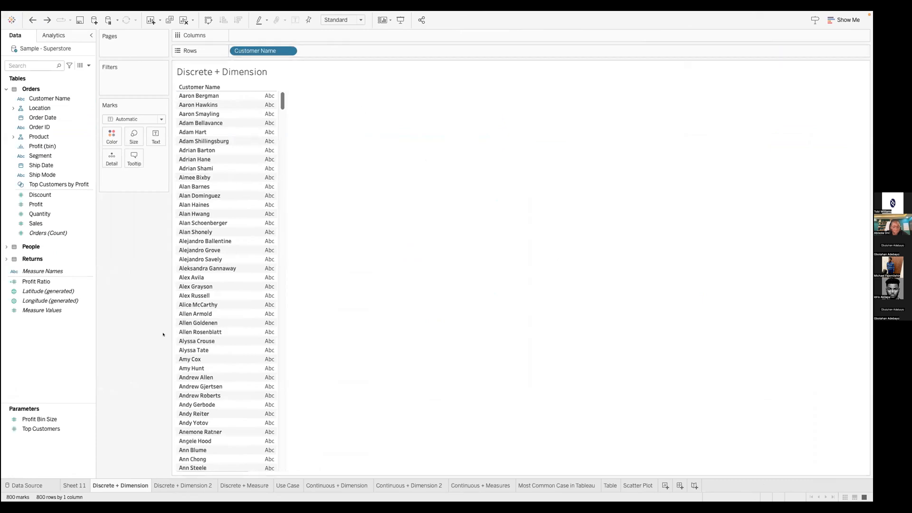
# Select the Customer Name header and inspect its pill options without changing anything
pyautogui.click(208, 87)
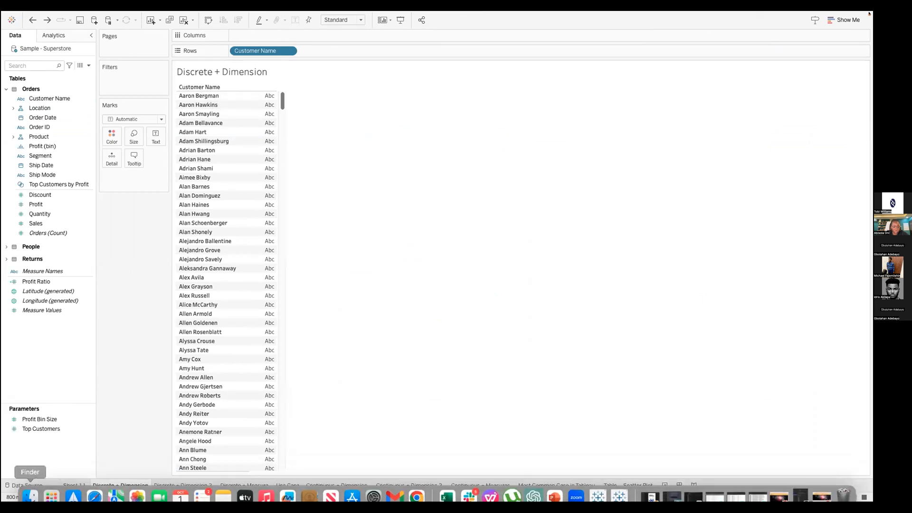
pyautogui.click(288, 52)
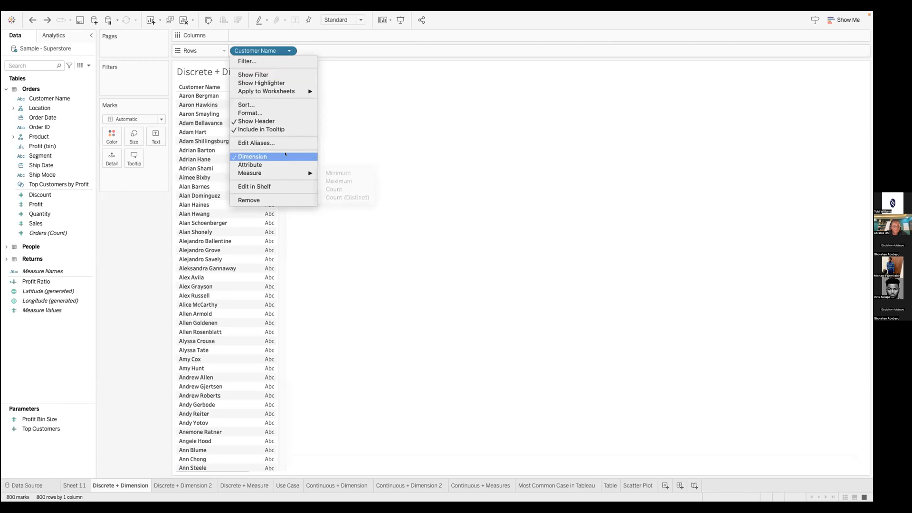
pyautogui.click(377, 123)
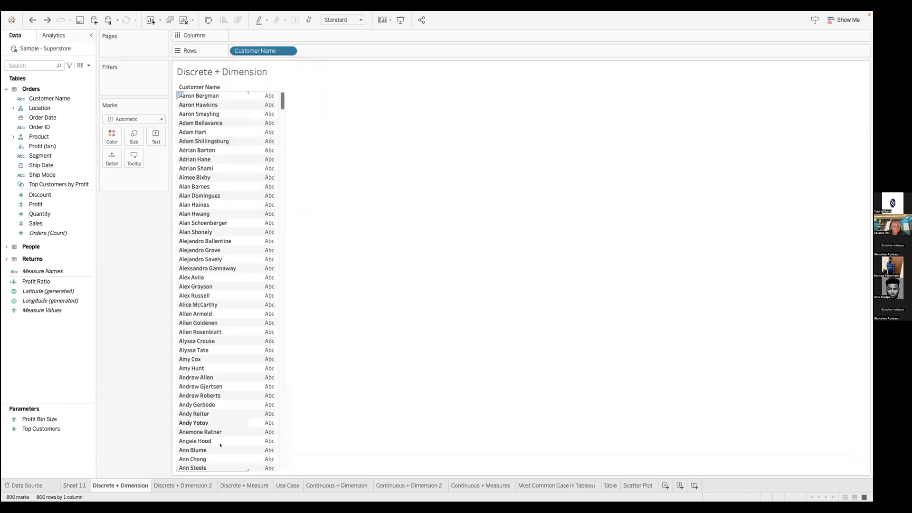
# Visit the Discrete + Dimension 2 sheet, then move to Book1 and add a new worksheet
pyautogui.click(186, 482)
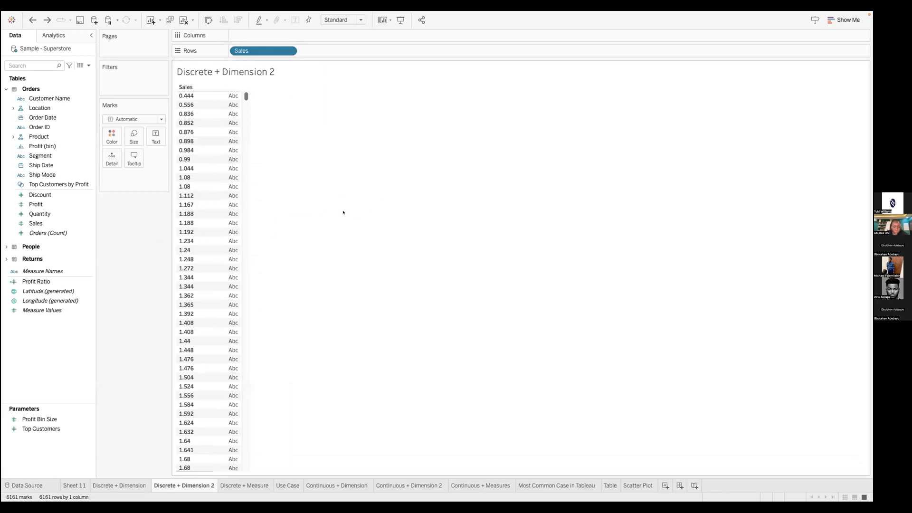
pyautogui.hotkey('ctrl', 'Left')
pyautogui.click(93, 486)
# Put Sales on Rows and make SUM(Sales) discrete, showing the total 2,326,534.35
pyautogui.moveTo(36, 314)
pyautogui.mouseDown()
pyautogui.moveTo(239, 116)
pyautogui.moveTo(245, 74)
pyautogui.mouseUp()
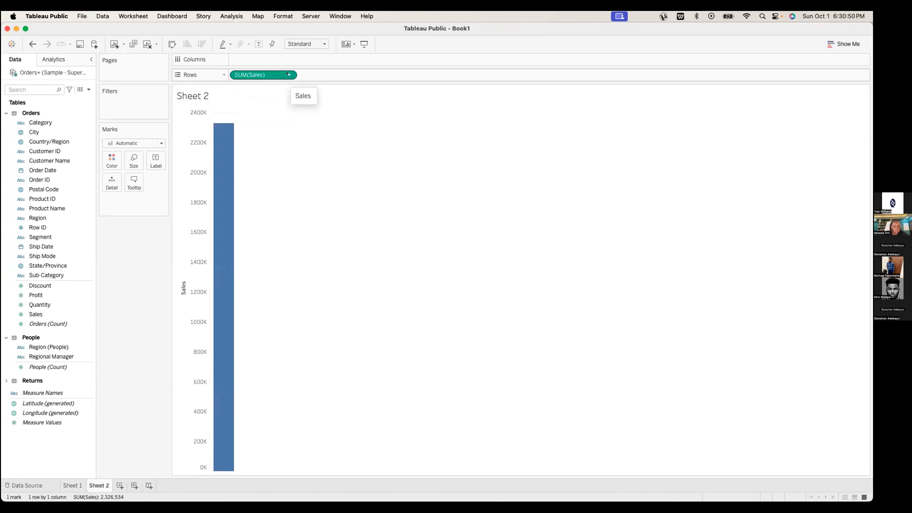
pyautogui.click(289, 74)
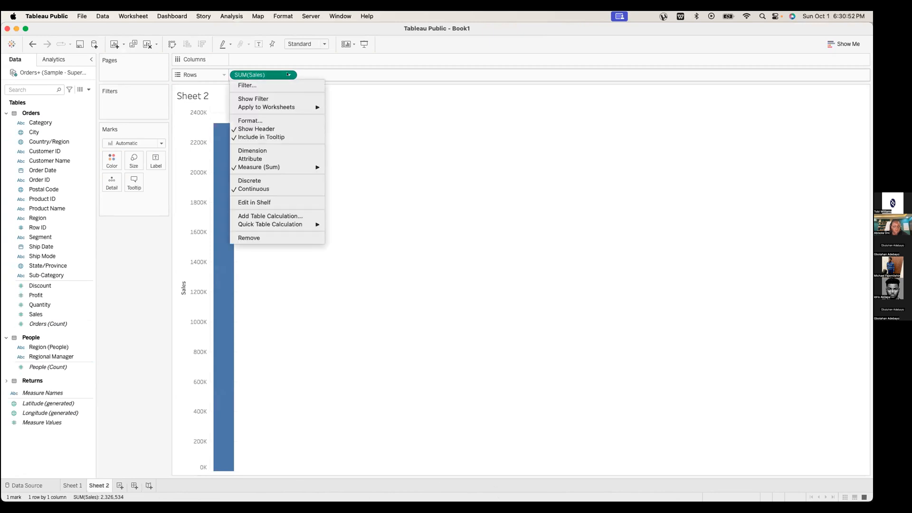
pyautogui.click(265, 180)
pyautogui.click(188, 119)
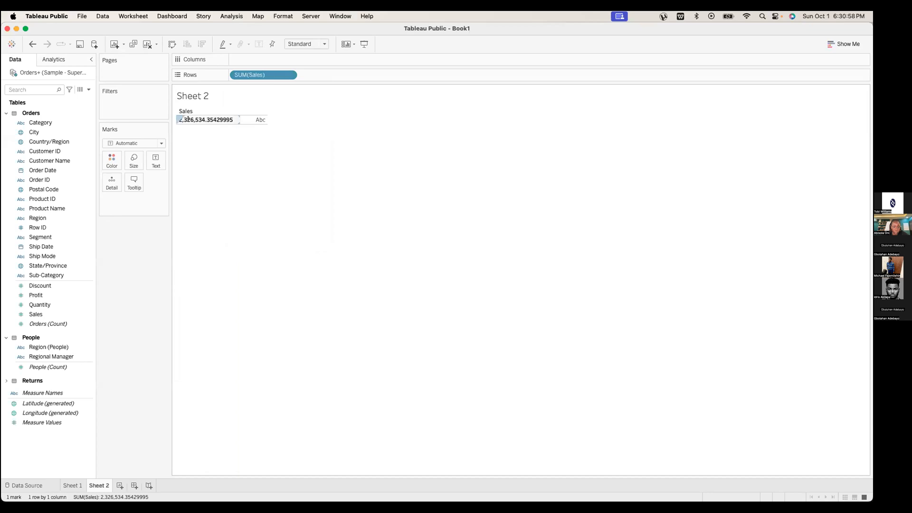
pyautogui.click(257, 196)
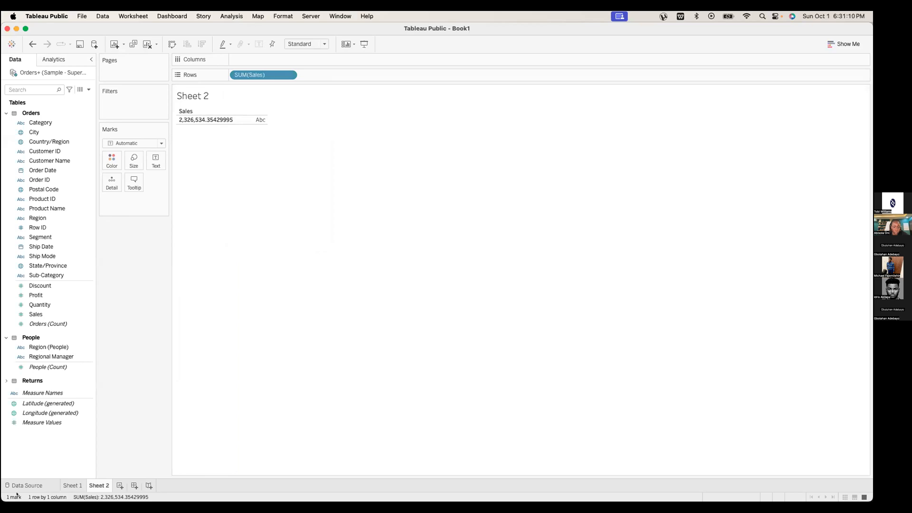
pyautogui.click(289, 75)
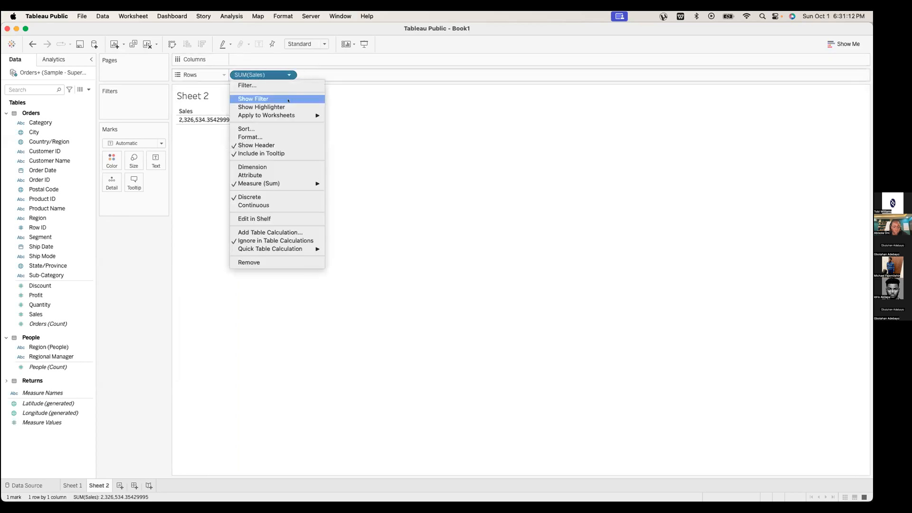
# Convert Sales to a discrete dimension listing 6161 individual values starting at 0.444
pyautogui.click(388, 166)
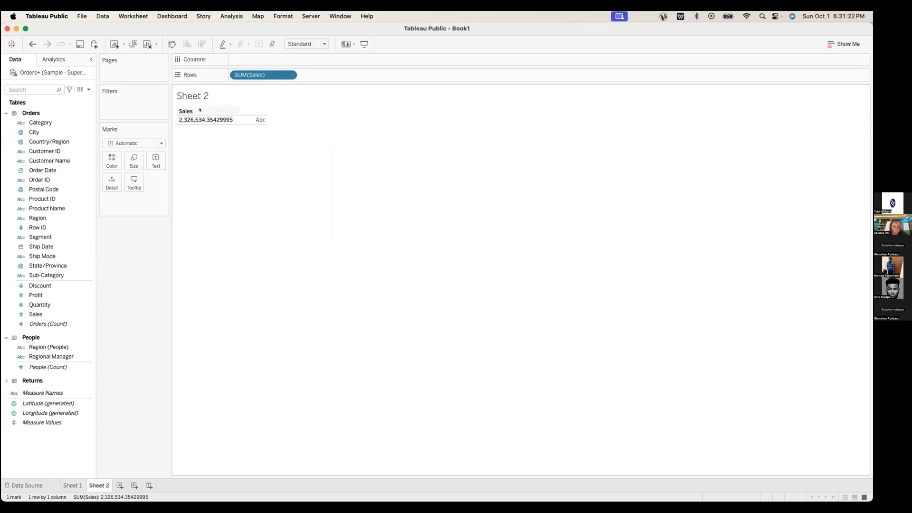
pyautogui.click(288, 76)
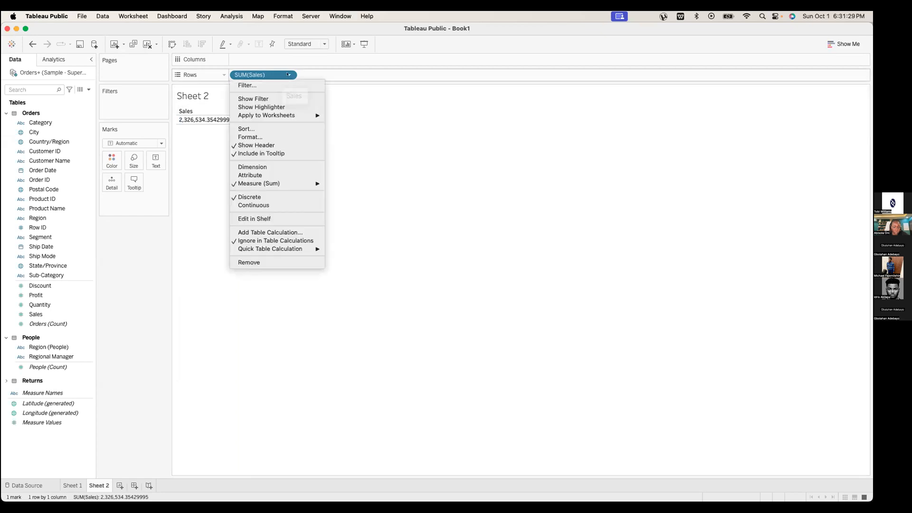
pyautogui.click(258, 166)
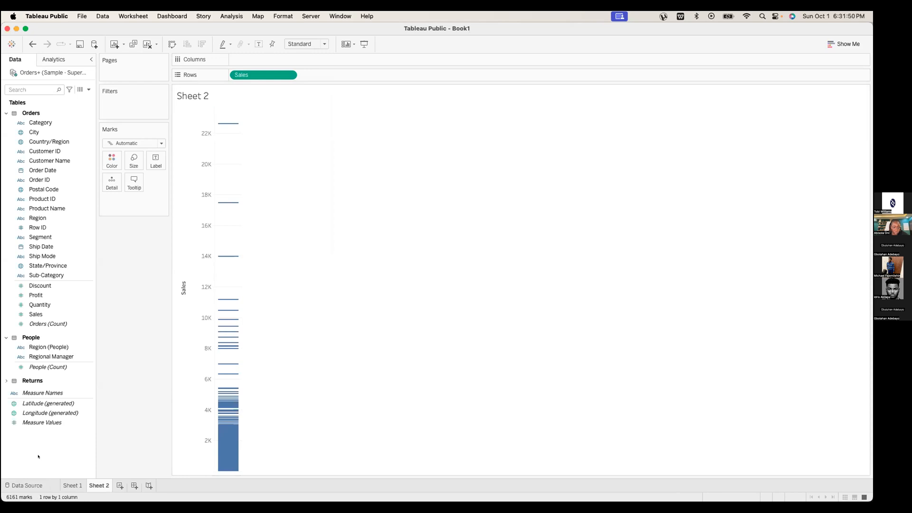
pyautogui.click(288, 74)
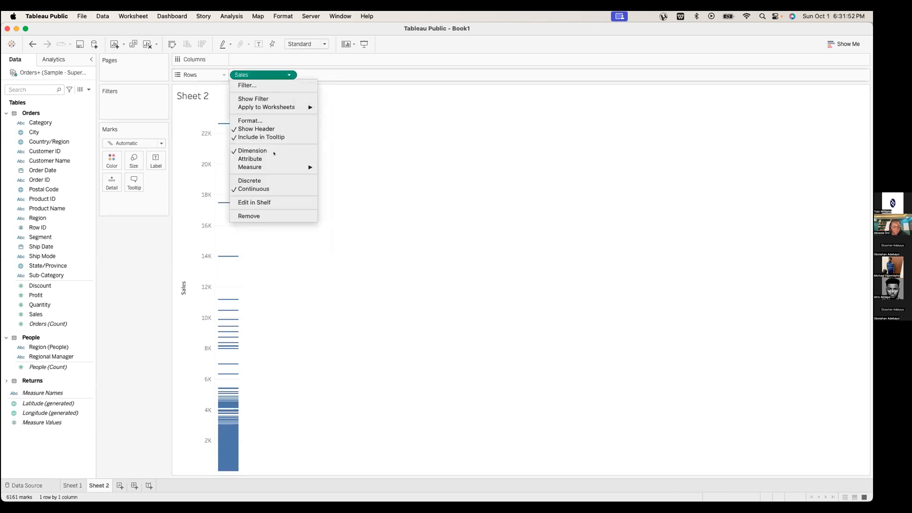
pyautogui.click(271, 177)
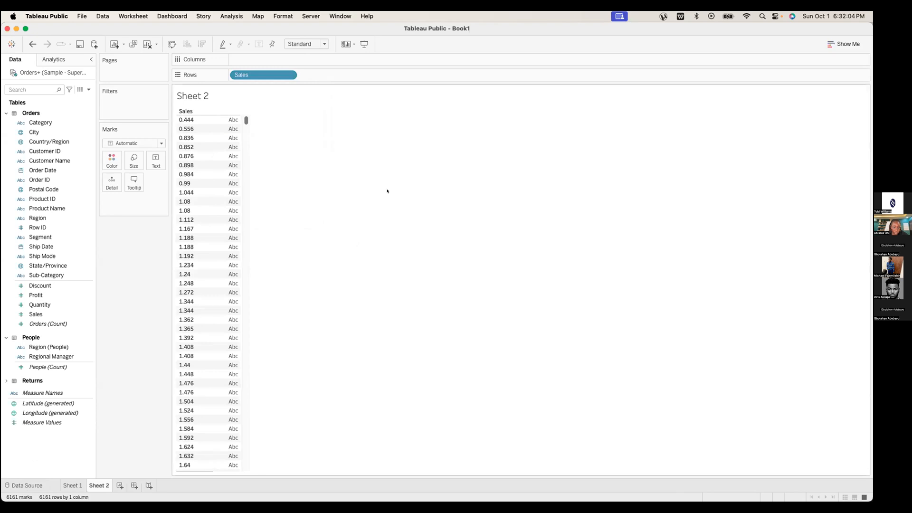
# Add SUM(Sales) bars on Columns, sort them descending, and switch to the 'Combining the four' slide
pyautogui.moveTo(245, 121); pyautogui.dragTo(259, 100)
pyautogui.moveTo(36, 314); pyautogui.dragTo(285, 91)
pyautogui.scroll(-10, 340, 311)
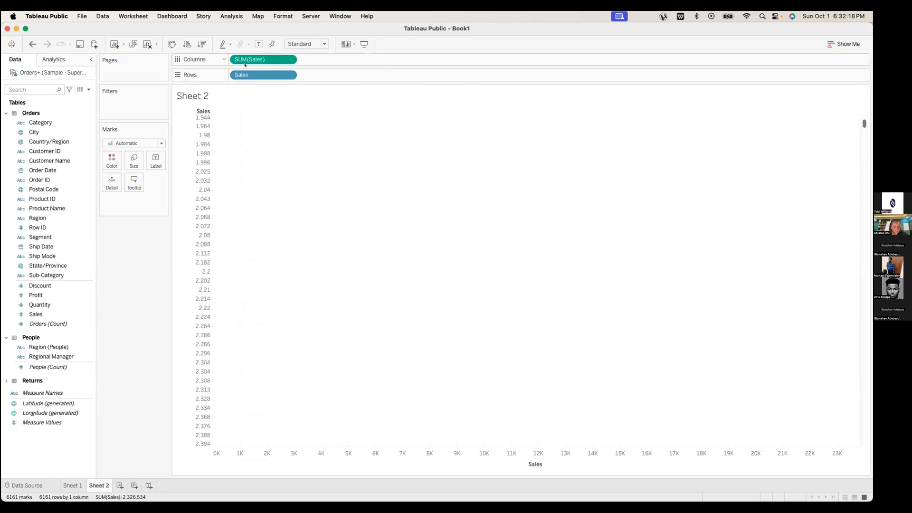
pyautogui.click(202, 44)
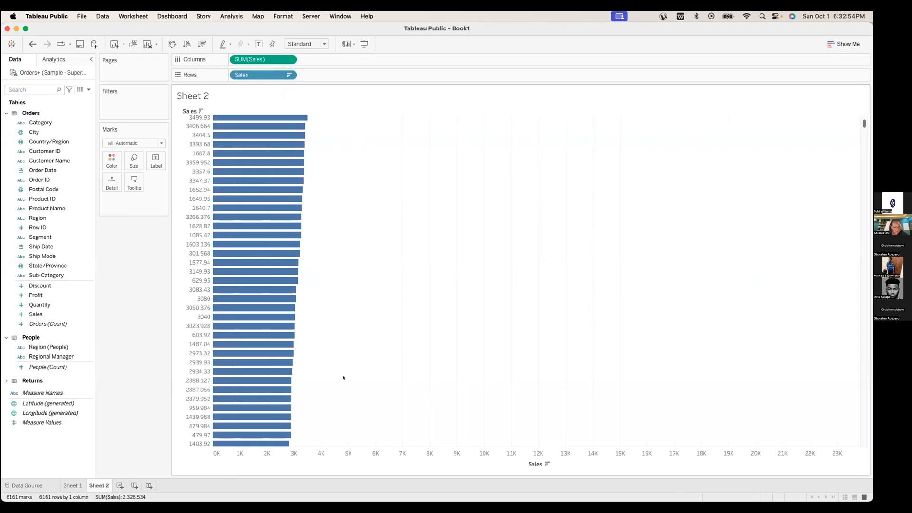
pyautogui.hotkey('ctrl', 'Left')
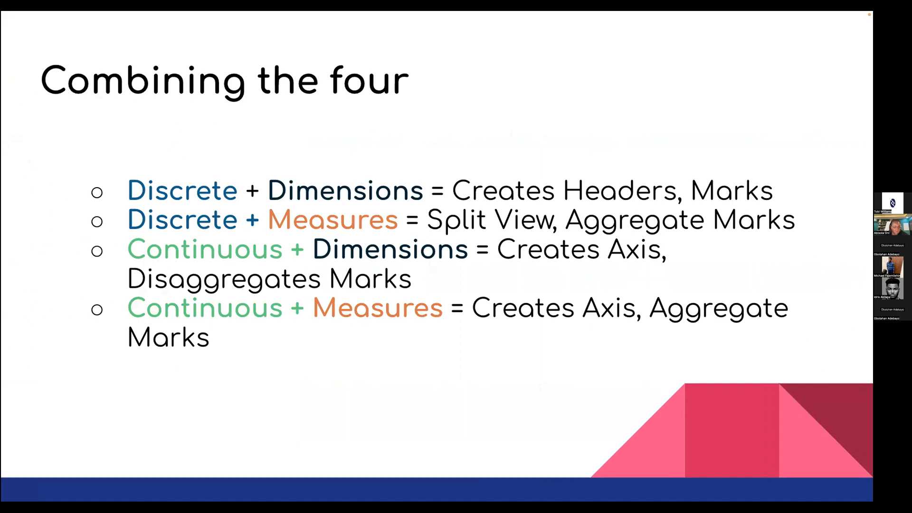
# Return to Book1, create Sheet 3, and drop Customer Name on Rows
pyautogui.hotkey('ctrl', 'Right')
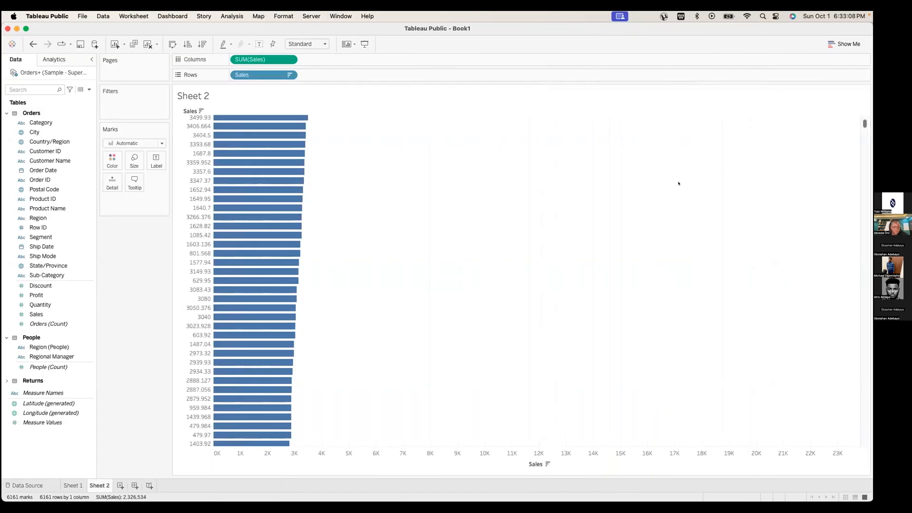
pyautogui.rightClick(679, 185)
pyautogui.hotkey('ctrl', 'Right')
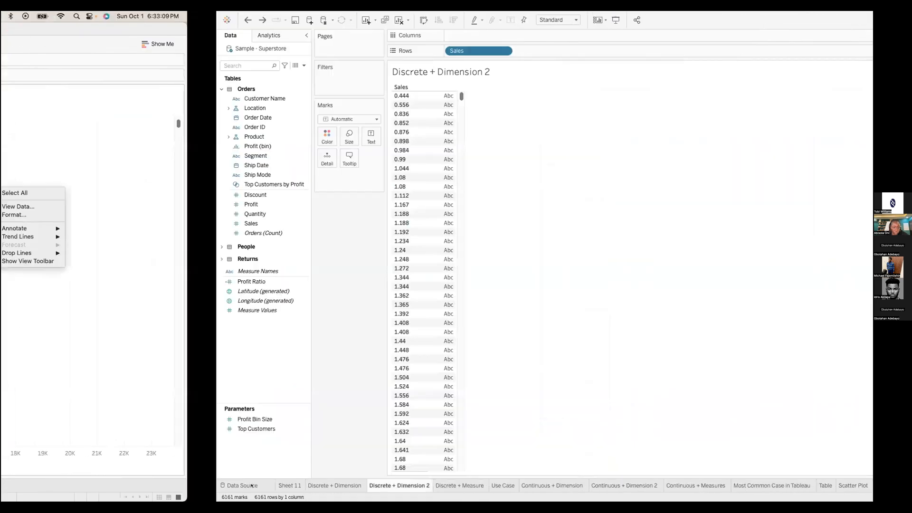
pyautogui.click(249, 485)
pyautogui.hotkey('ctrl', 'Left')
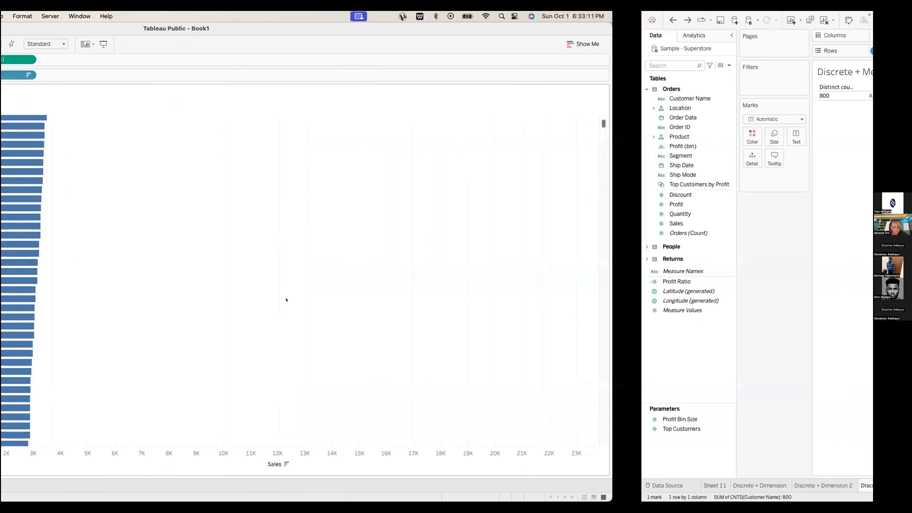
pyautogui.hotkey('ctrl', 'Left')
pyautogui.hotkey('ctrl', 'Right')
pyautogui.hotkey('ctrl', 'Right')
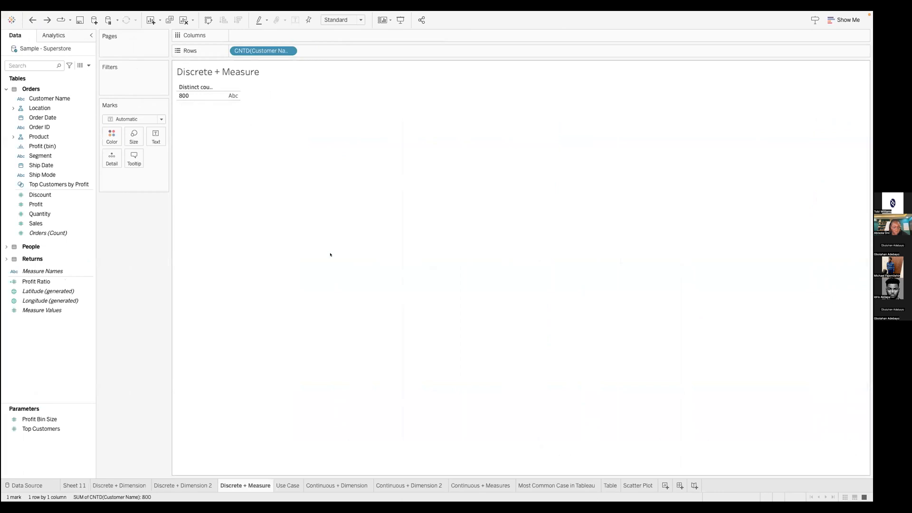
pyautogui.hotkey('ctrl', 'Left')
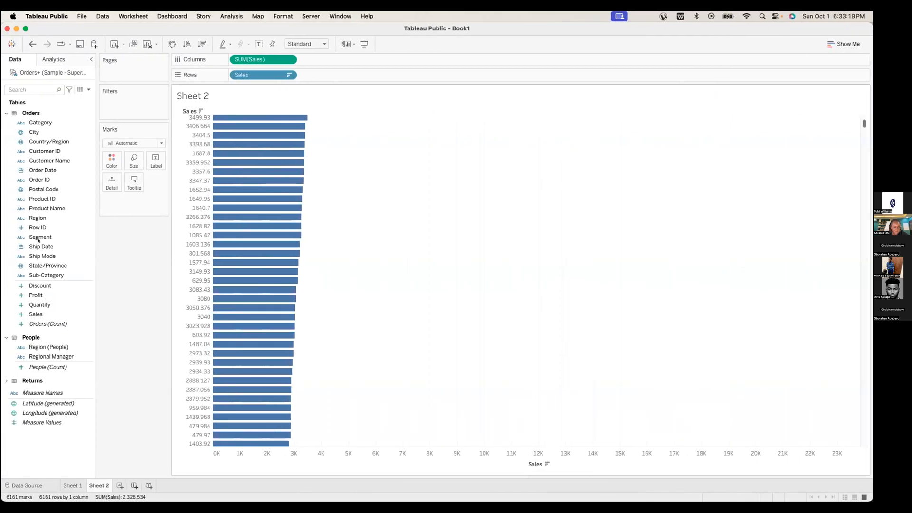
pyautogui.hotkey('ctrl', 'm')
pyautogui.moveTo(68, 160); pyautogui.dragTo(267, 75)
# Add all 800 customer names to Rows, then bring up the Customer Name pill's Measure submenu
pyautogui.click(412, 262)
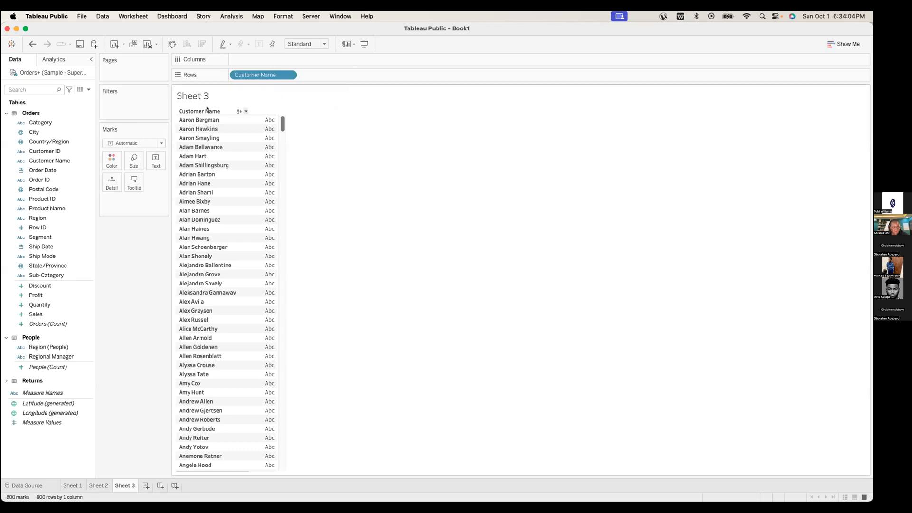
pyautogui.click(288, 74)
pyautogui.moveTo(256, 196)
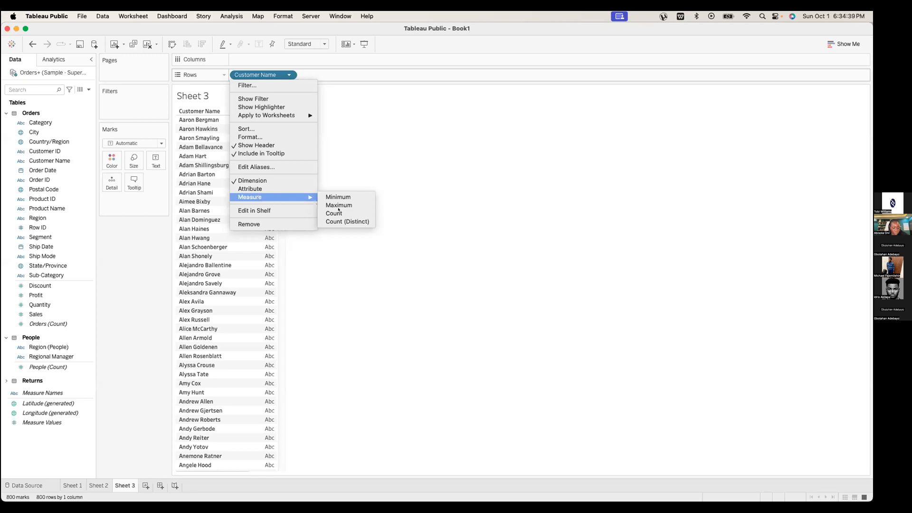
# Turn Customer Name into a Count (Distinct) measure reading 800
pyautogui.click(339, 222)
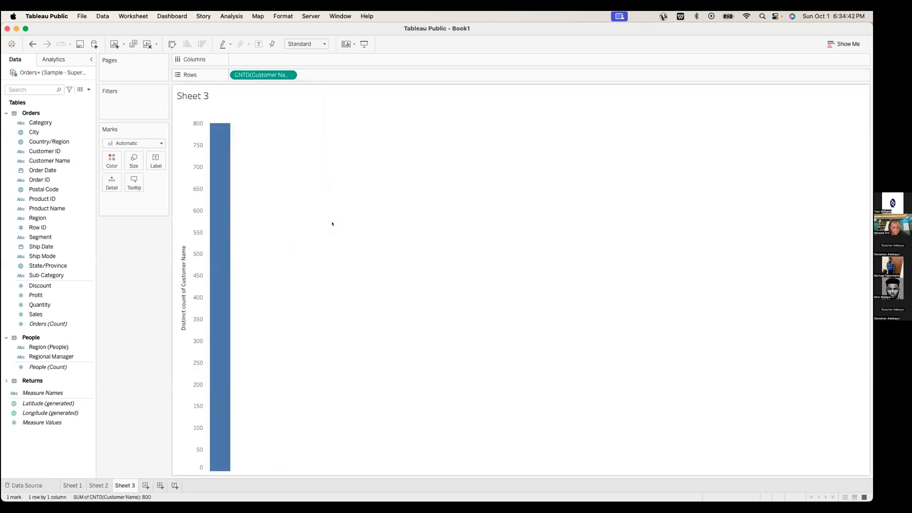
pyautogui.click(287, 75)
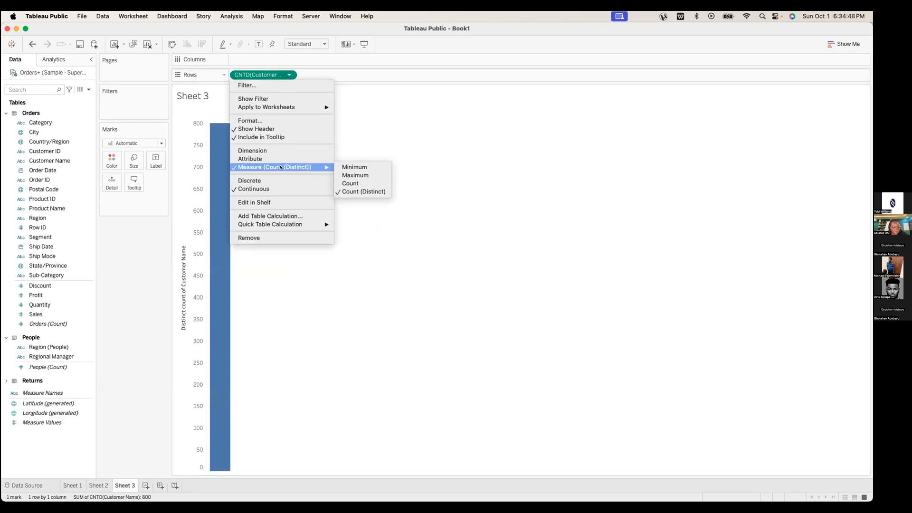
pyautogui.moveTo(279, 167)
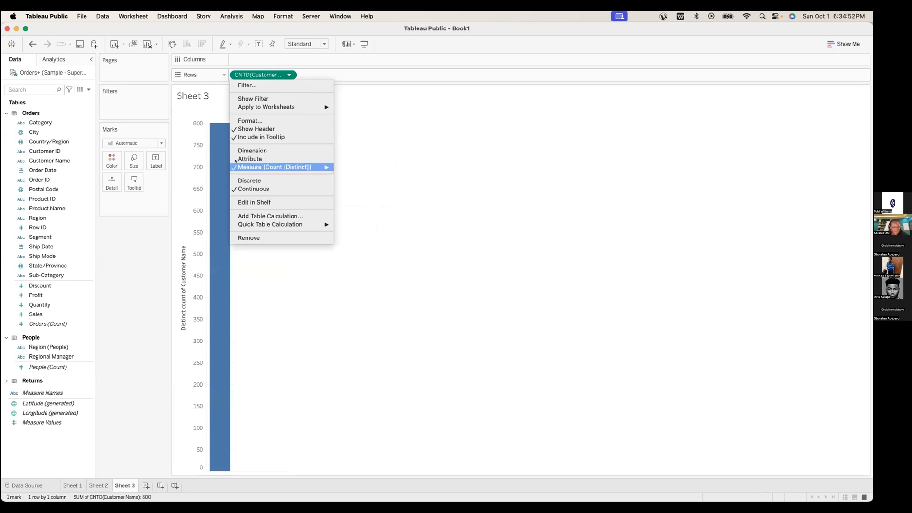
pyautogui.moveTo(243, 166)
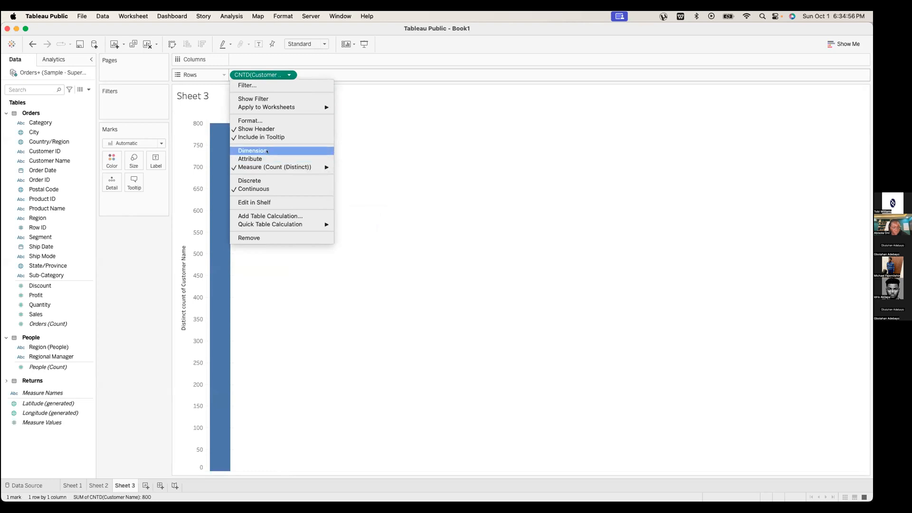
pyautogui.click(420, 318)
# Make the distinct customer count discrete, then move to the Sample - Superstore workbook
pyautogui.hotkey('ctrl', 'Left')
pyautogui.hotkey('ctrl', 'Right')
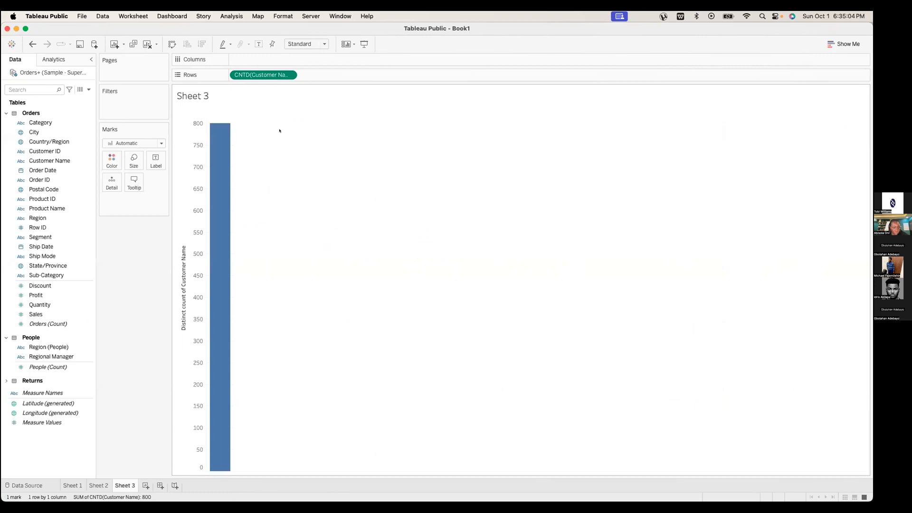
pyautogui.click(288, 75)
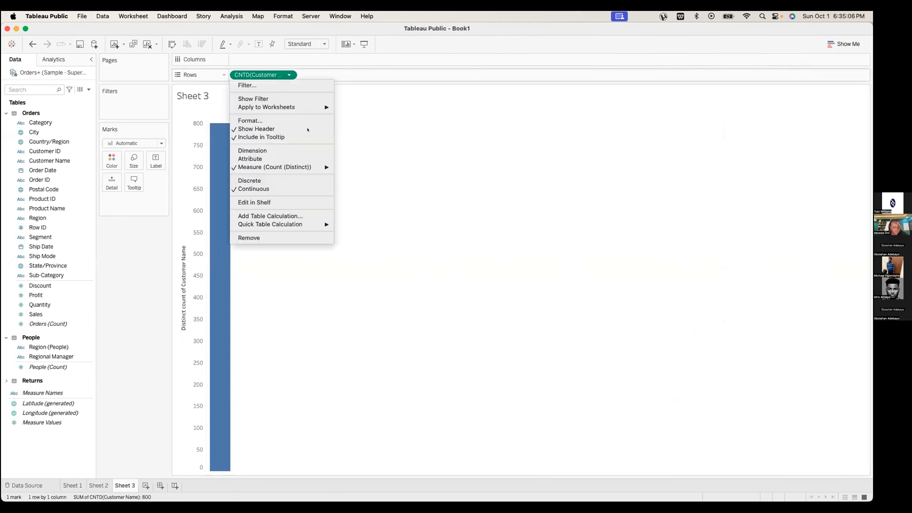
pyautogui.click(257, 181)
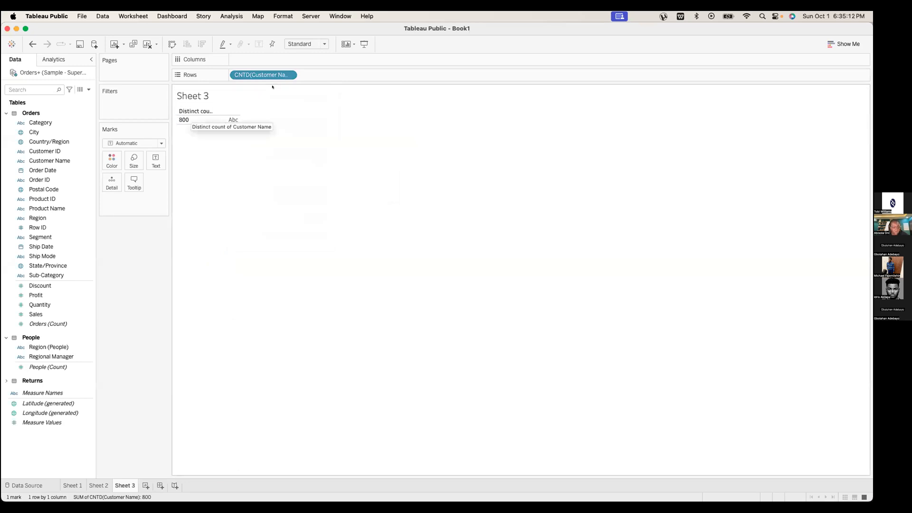
pyautogui.click(289, 75)
pyautogui.moveTo(279, 183)
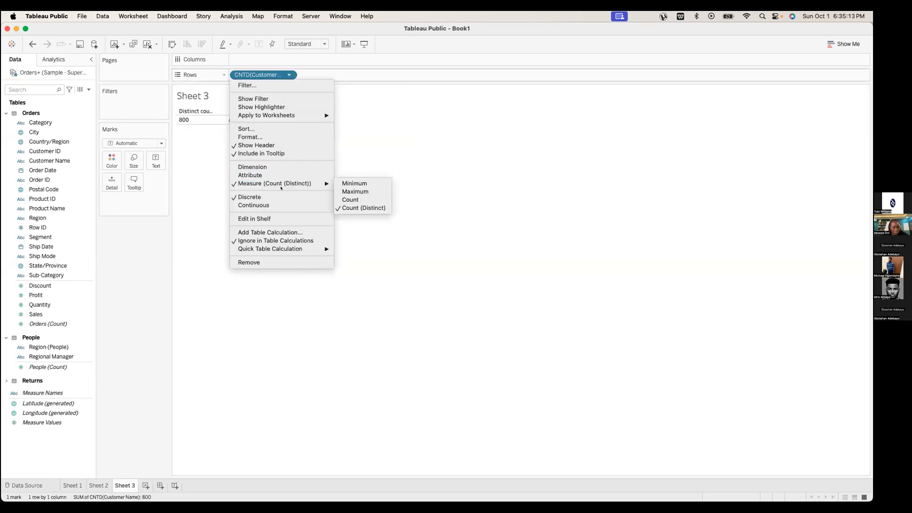
pyautogui.click(205, 335)
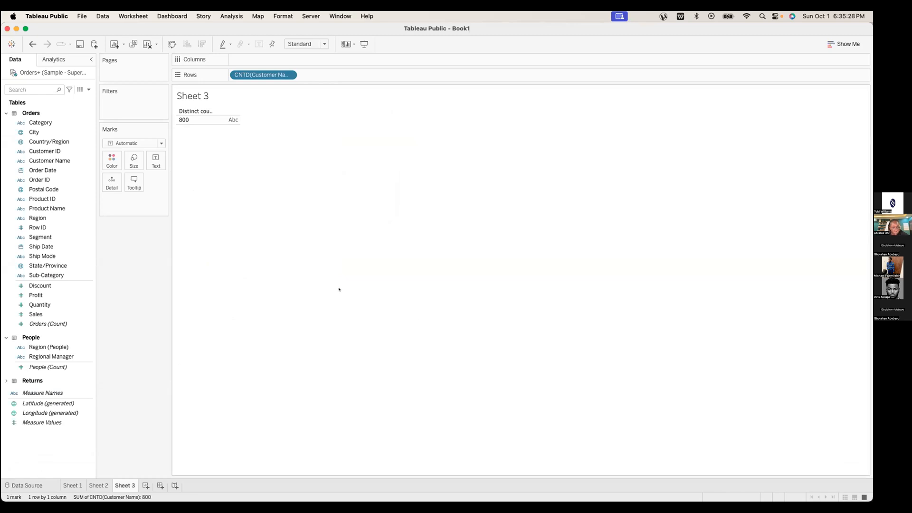
pyautogui.hotkey('ctrl', 'Right')
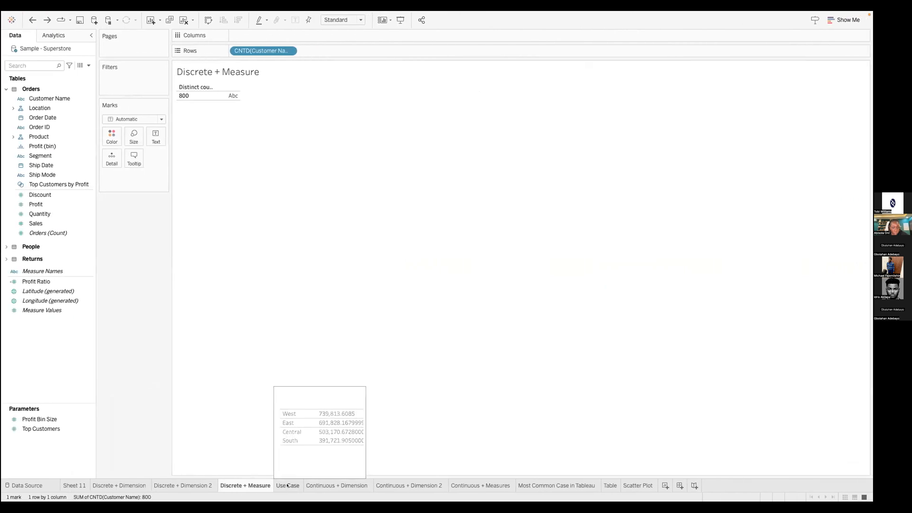
# On Use Case, remove Region and SUM(Sales), then plot total Sales as one horizontal bar
pyautogui.click(288, 485)
pyautogui.moveTo(288, 485)
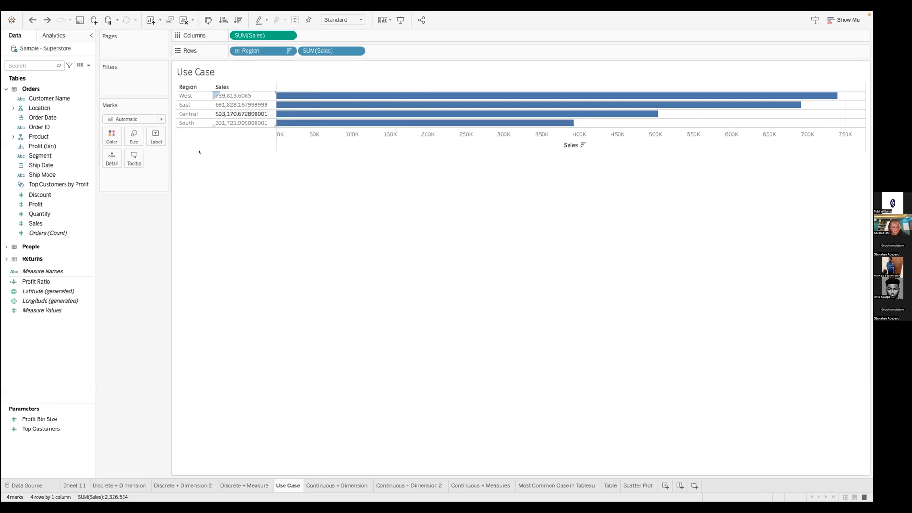
pyautogui.moveTo(256, 49); pyautogui.dragTo(47, 159)
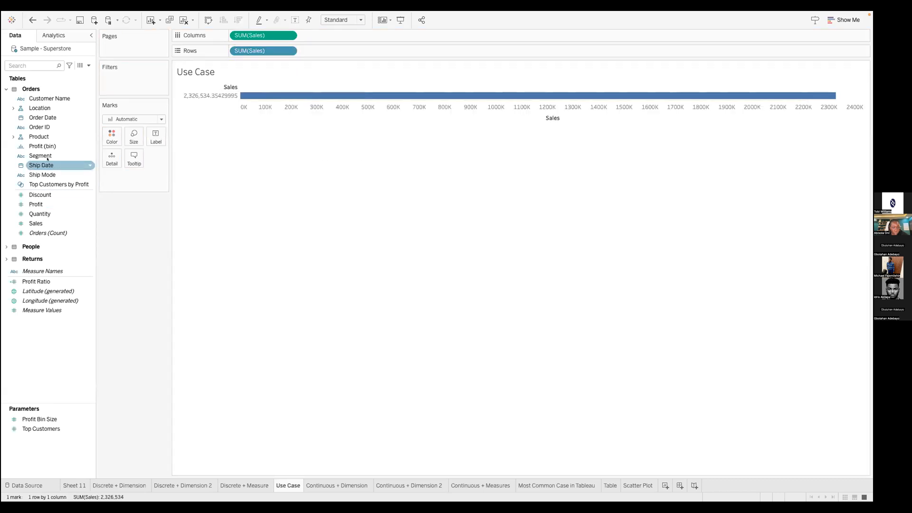
pyautogui.moveTo(264, 36); pyautogui.dragTo(33, 283)
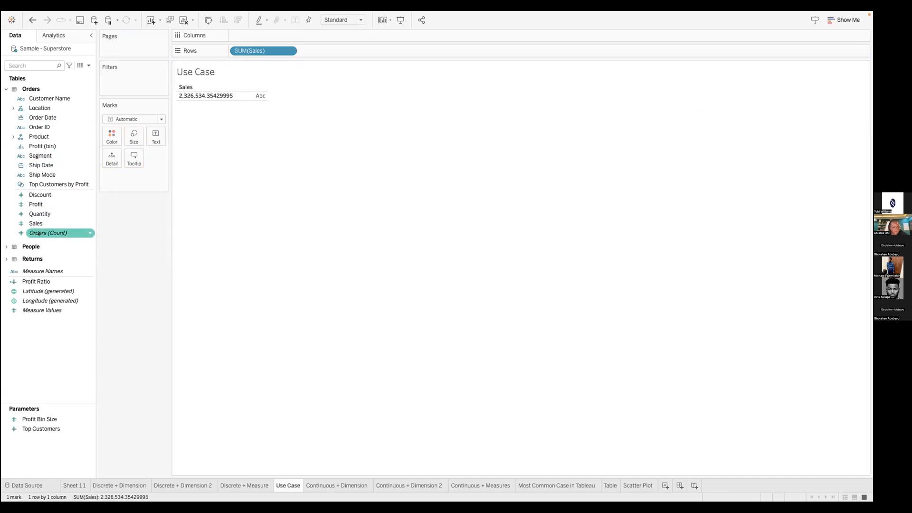
pyautogui.moveTo(34, 225); pyautogui.dragTo(240, 36)
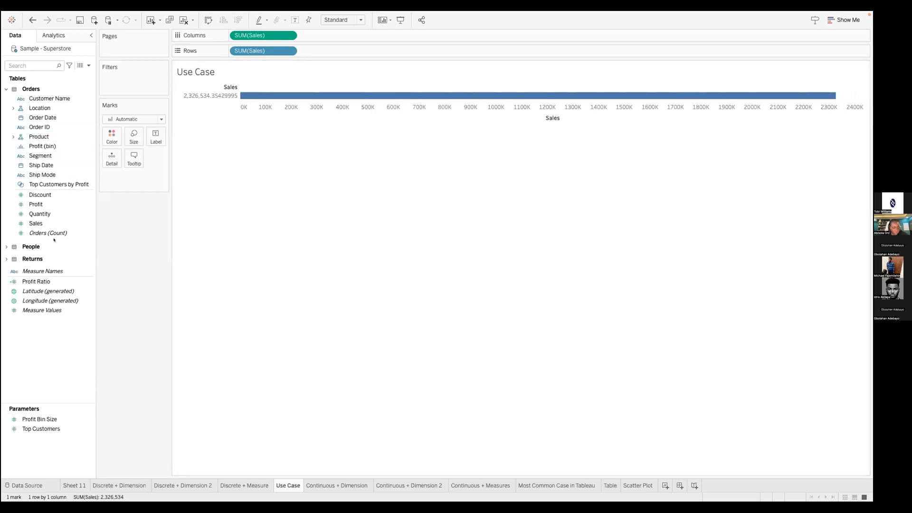
# Add Region from Location to Rows for Central, East, South and West bars, then return to Book1
pyautogui.click(13, 108)
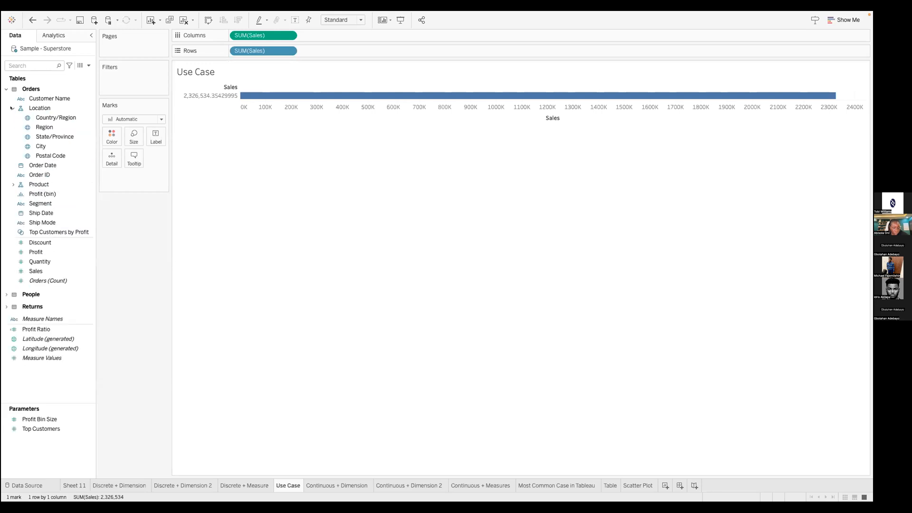
pyautogui.moveTo(44, 127); pyautogui.dragTo(229, 52)
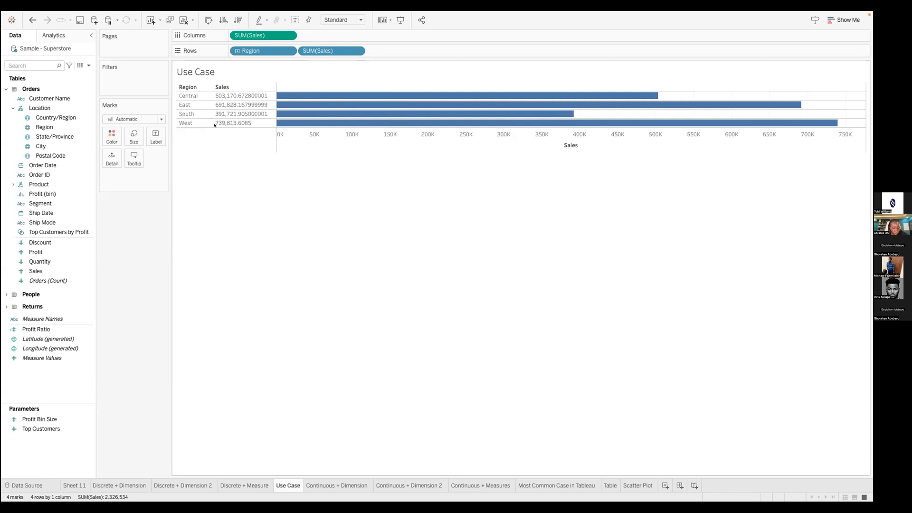
pyautogui.moveTo(185, 87)
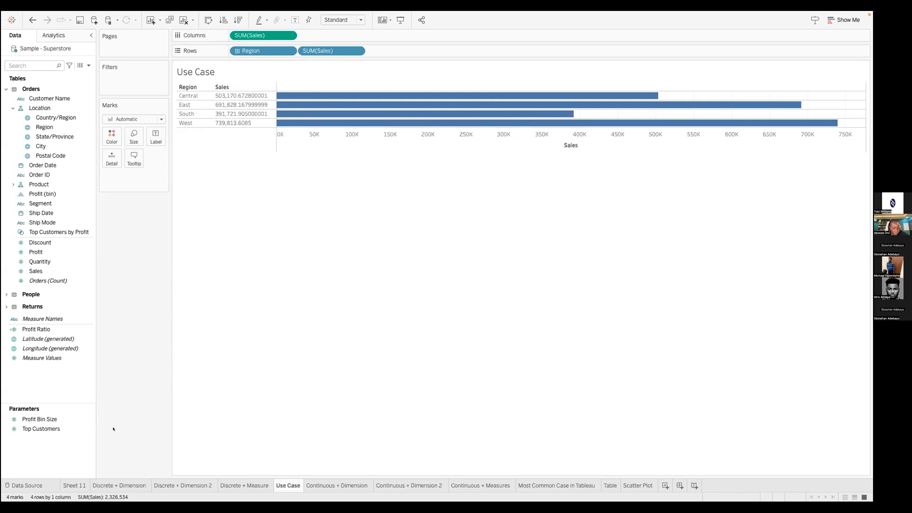
pyautogui.rightClick(134, 429)
pyautogui.hotkey('ctrl', 'Left')
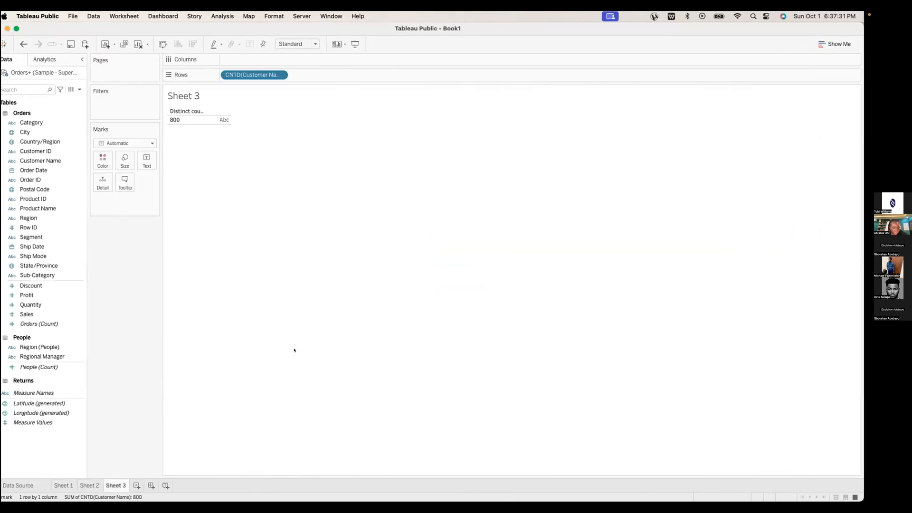
# Open the Continuous + Dimension sheet and clear its existing distinct customer count
pyautogui.hotkey('ctrl', 'Left')
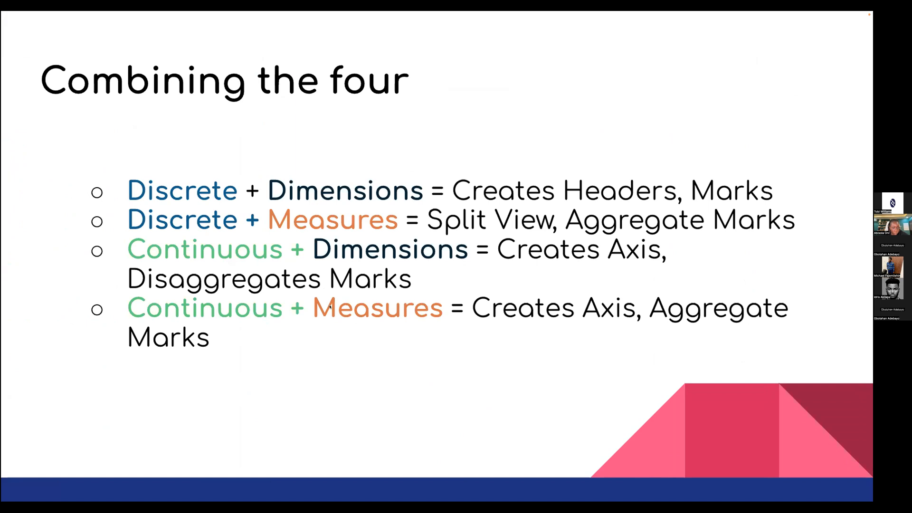
pyautogui.hotkey('ctrl', 'Right')
pyautogui.hotkey('ctrl', 'Right')
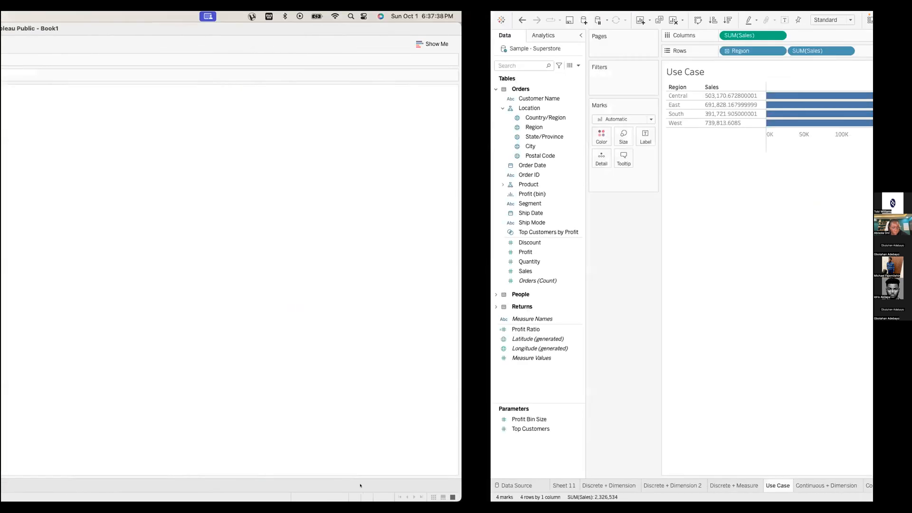
pyautogui.click(358, 485)
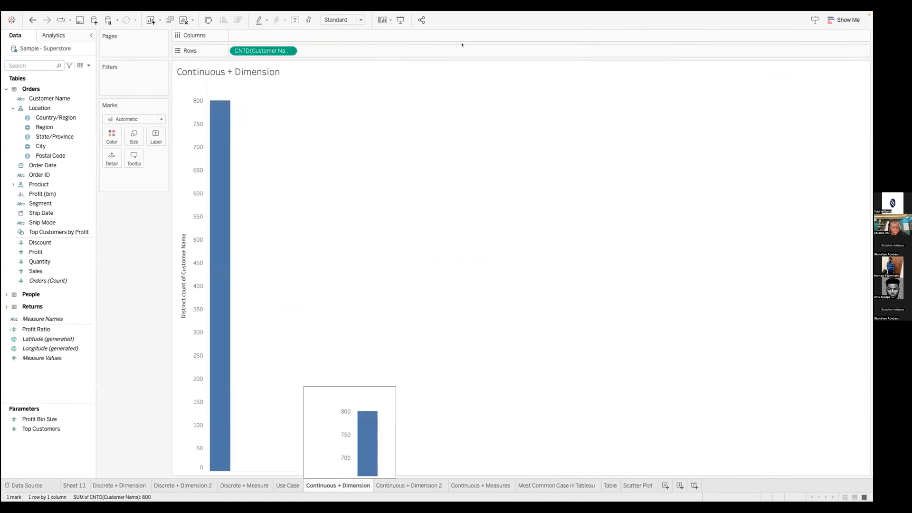
pyautogui.click(86, 241)
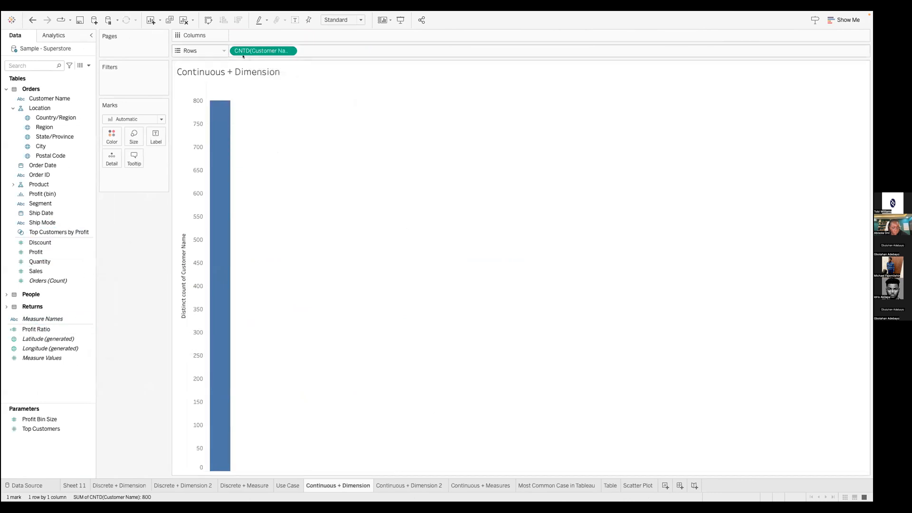
pyautogui.moveTo(242, 45); pyautogui.dragTo(67, 157)
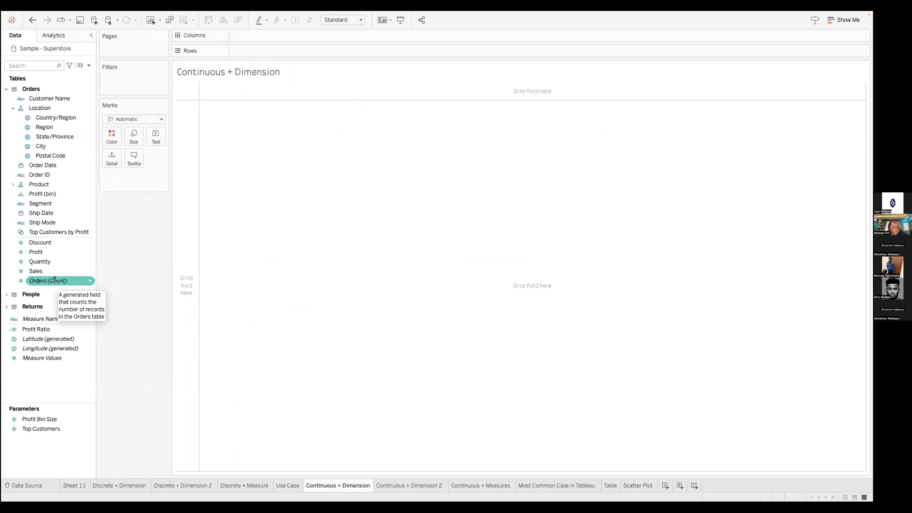
# Plot Count (Distinct) of Customer Name by YEAR(Order Date) as a line over 2020–2023
pyautogui.moveTo(50, 98); pyautogui.dragTo(316, 52)
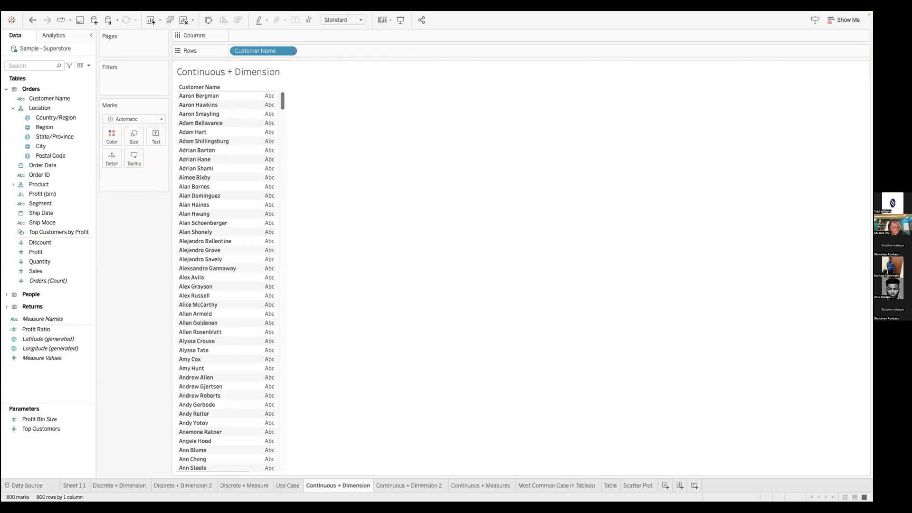
pyautogui.click(288, 51)
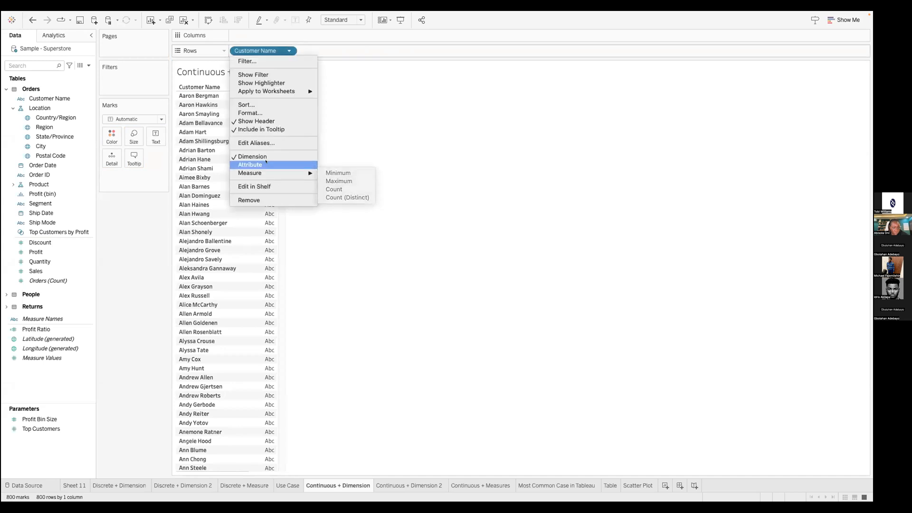
pyautogui.click(347, 197)
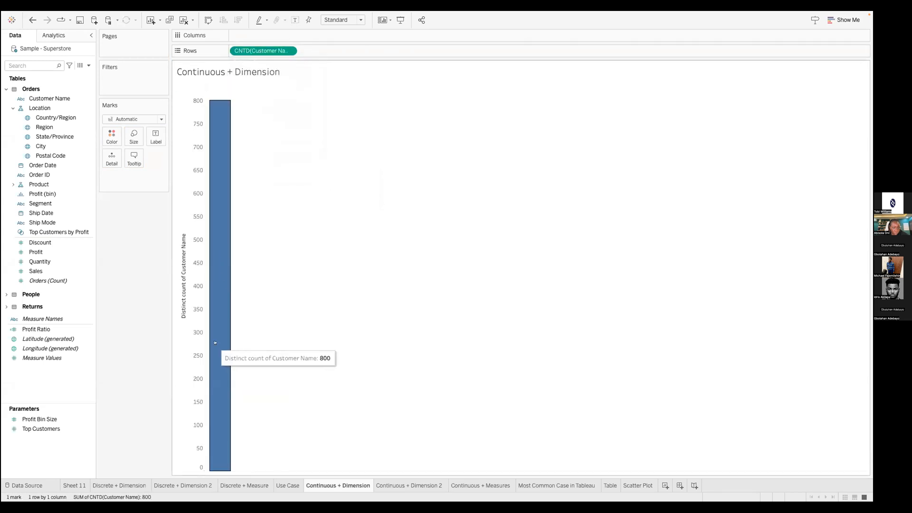
pyautogui.moveTo(43, 165); pyautogui.dragTo(287, 36)
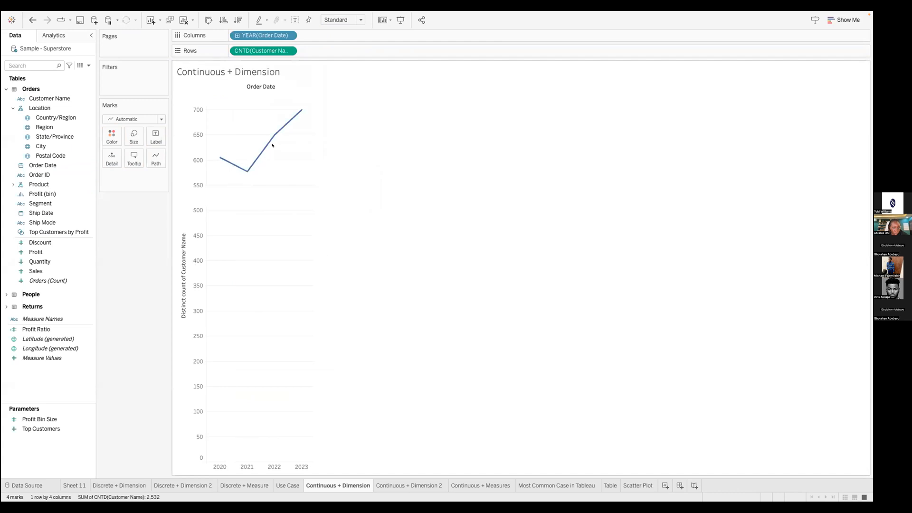
# Change the Order Date pill from YEAR to Month to show distinct customers per month
pyautogui.click(288, 36)
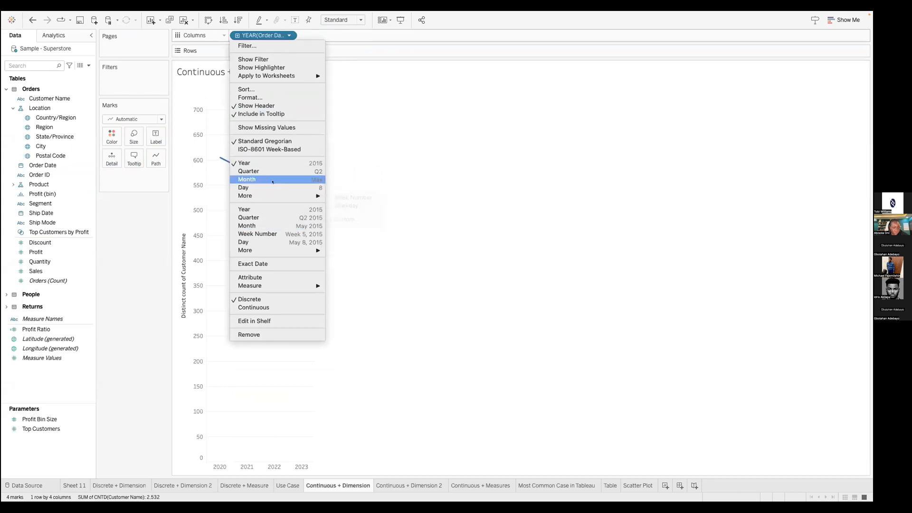
pyautogui.click(272, 180)
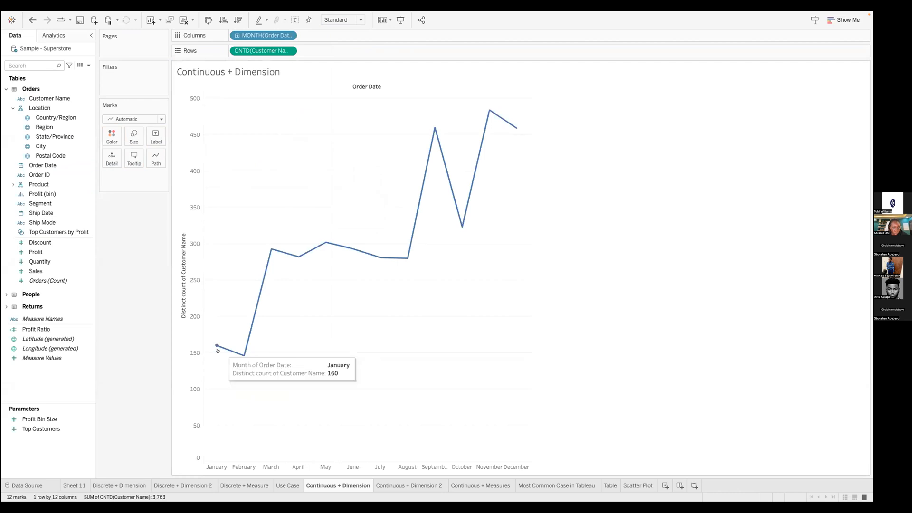
pyautogui.moveTo(215, 348)
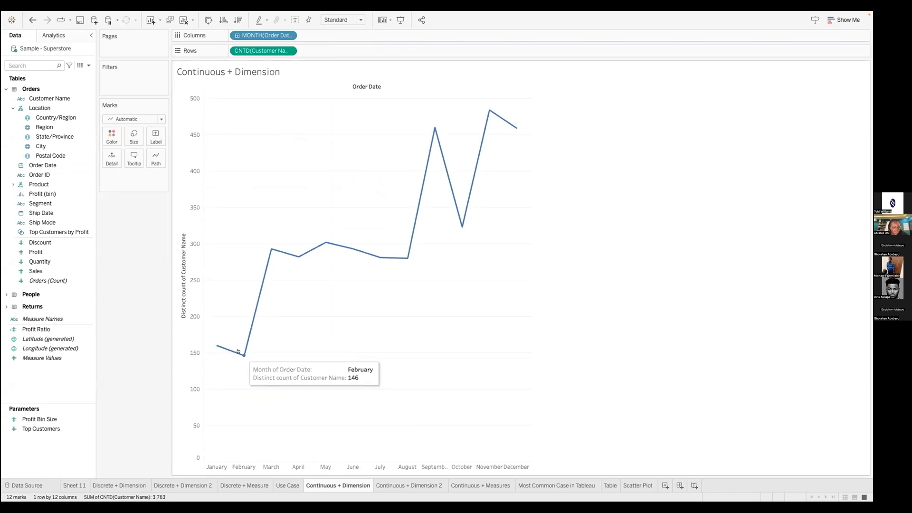
# Try making the CNTD customer pill Discrete, then undo it to restore the line chart
pyautogui.click(287, 50)
pyautogui.click(252, 157)
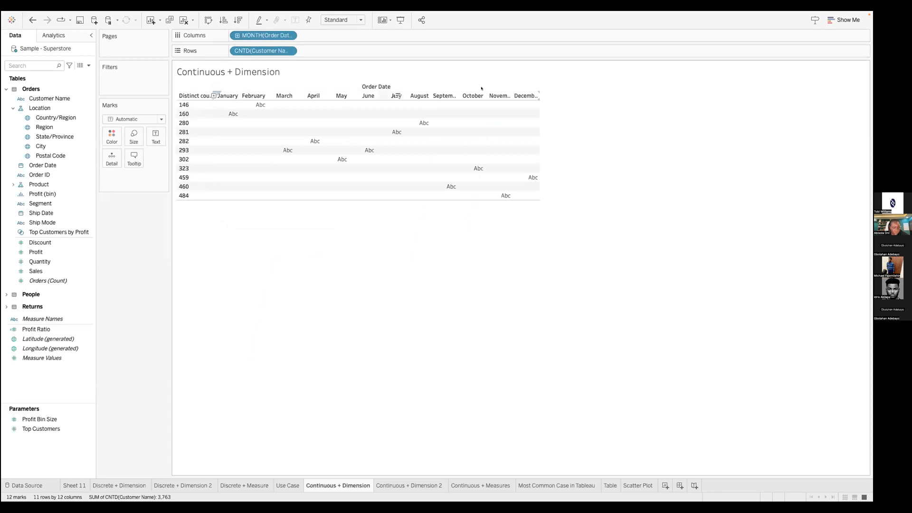
pyautogui.click(32, 20)
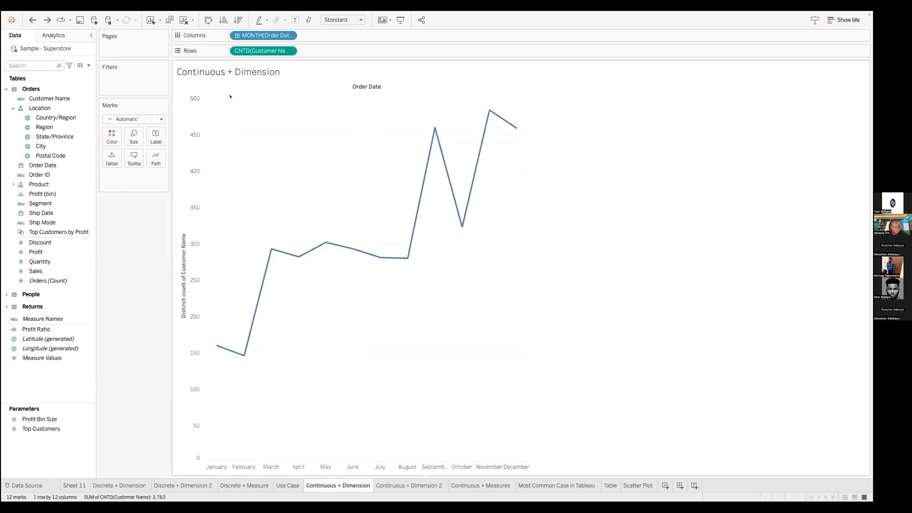
pyautogui.moveTo(237, 351)
# Select the Sales marks on the Continuous + Dimension 2 sheet, inspect the Sales pill options, and return to the slides
pyautogui.click(398, 484)
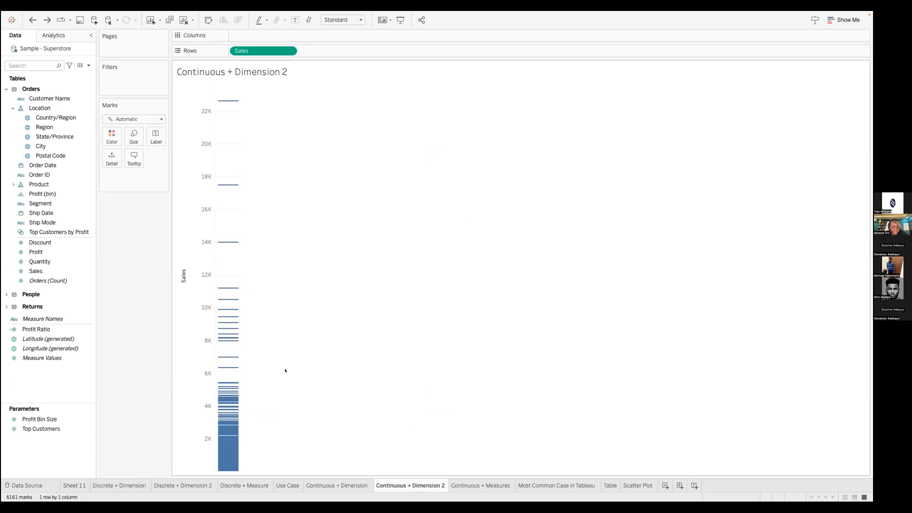
pyautogui.click(193, 248)
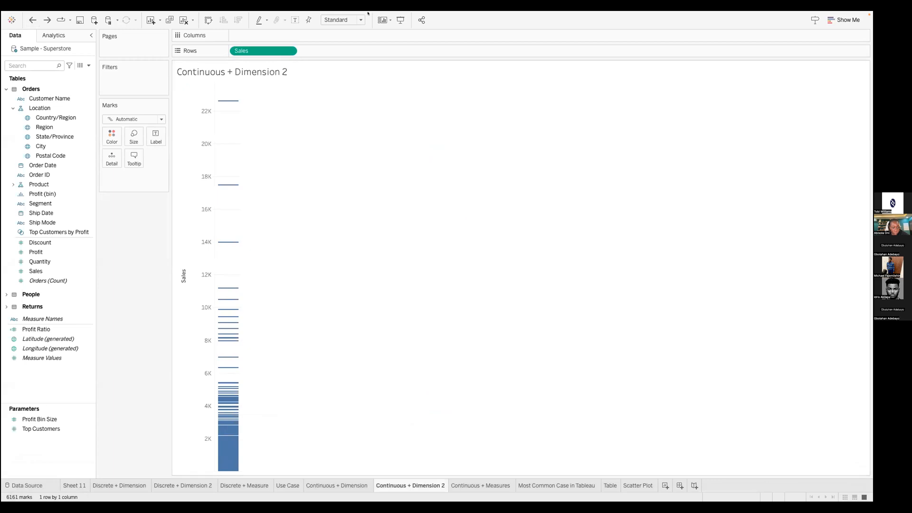
pyautogui.click(289, 51)
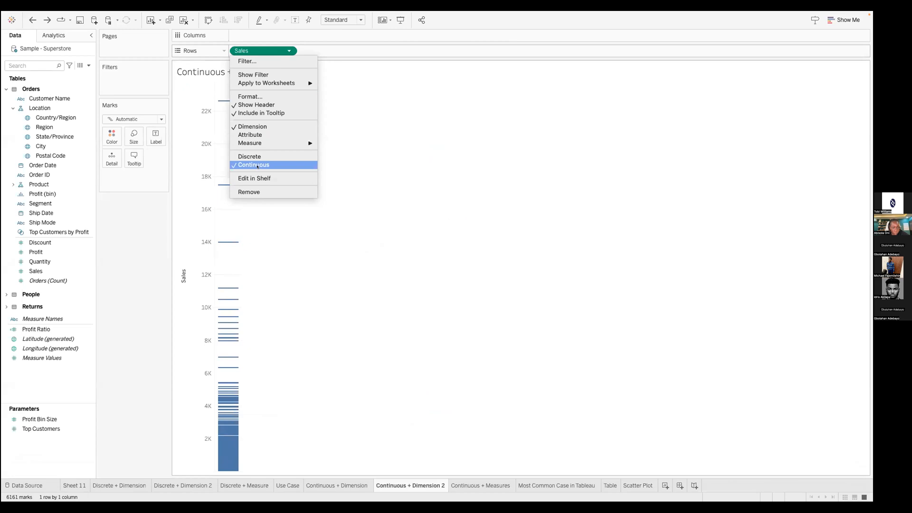
pyautogui.click(451, 225)
pyautogui.rightClick(431, 213)
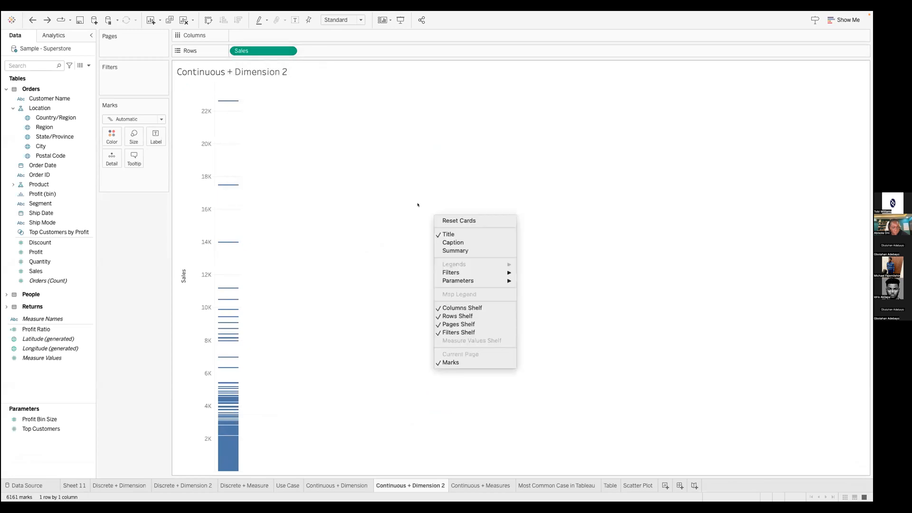
pyautogui.hotkey('ctrl', 'Left')
pyautogui.hotkey('ctrl', 'Left')
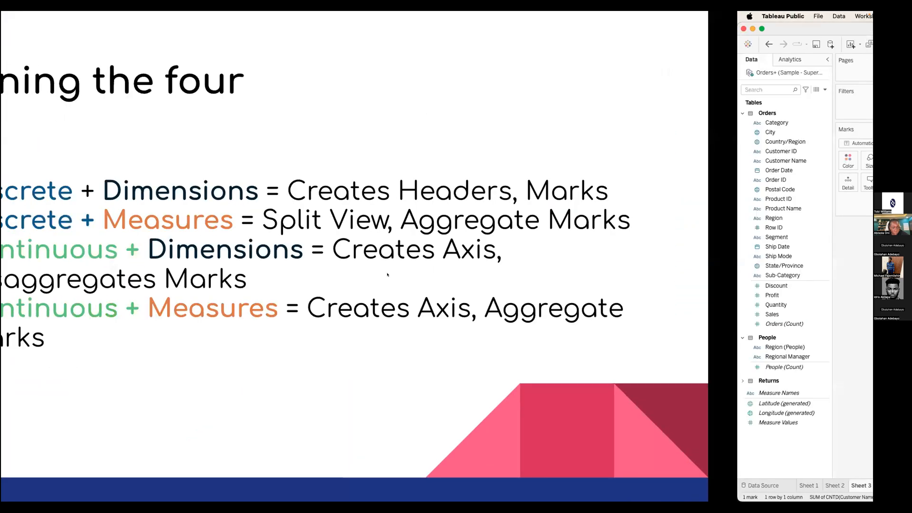
# Advance to the Most common Use Case? slide, then clear Book1's Sheet 3 in Tableau
pyautogui.press('Right')
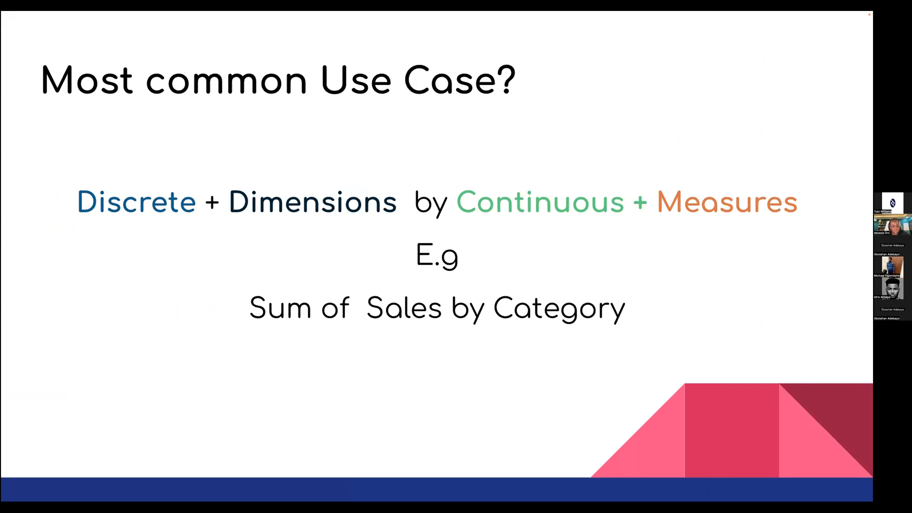
pyautogui.hotkey('ctrl', 'Right')
pyautogui.click(146, 44)
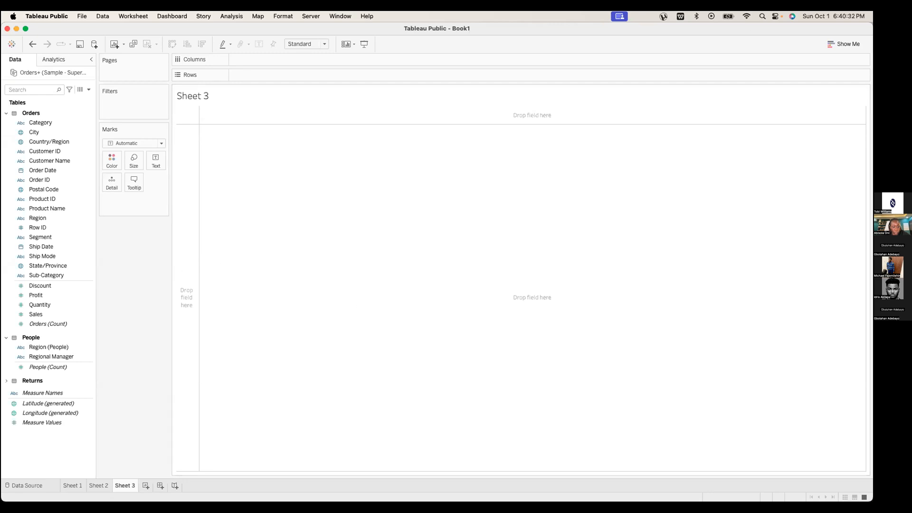
# Put SUM(Profit) on the Rows shelf of Sheet 3 and drag Region to split it
pyautogui.moveTo(52, 296); pyautogui.dragTo(67, 269)
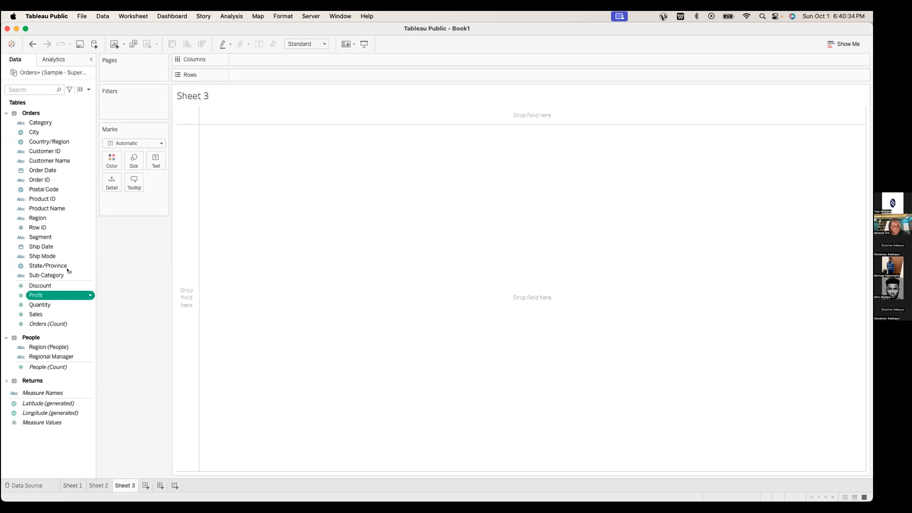
pyautogui.moveTo(67, 269); pyautogui.dragTo(266, 75)
pyautogui.moveTo(221, 357)
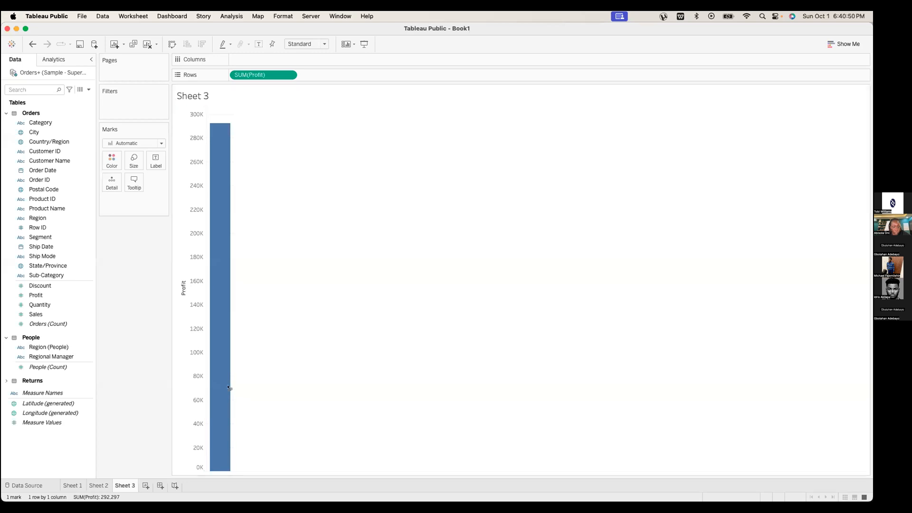
pyautogui.moveTo(229, 387); pyautogui.dragTo(228, 387)
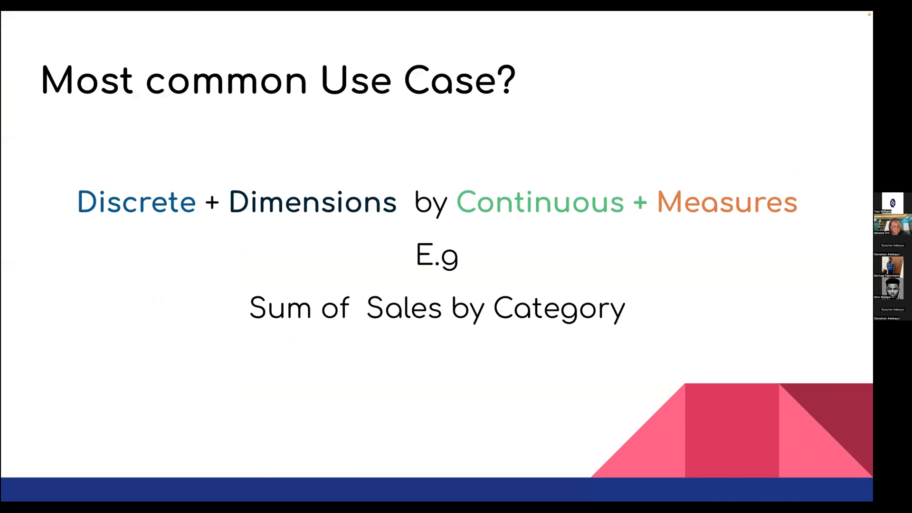
# Advance to the Granularity and Aggregation slide and switch back to Tableau
pyautogui.press('Right')
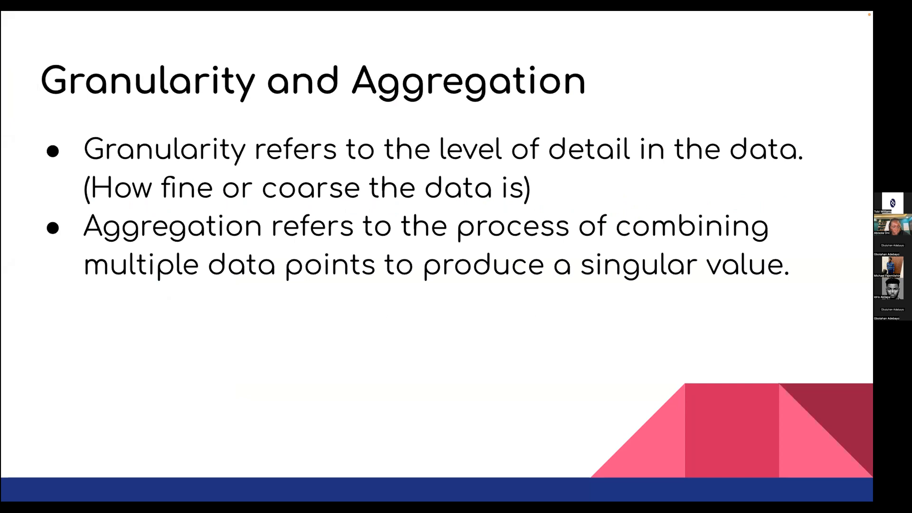
pyautogui.hotkey('ctrl', 'Right')
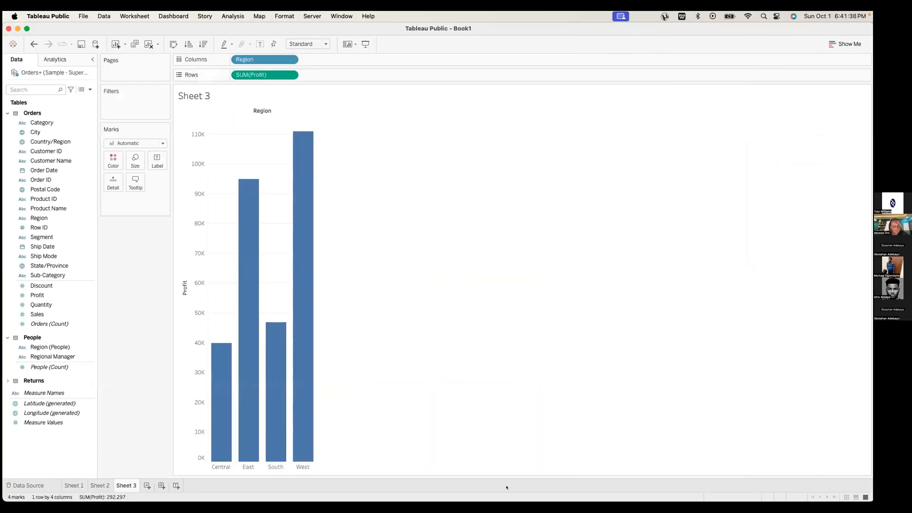
# Switch to the Superstore workbook and open its Scatter Plot sheet
pyautogui.hotkey('ctrl', 'Right')
pyautogui.click(526, 486)
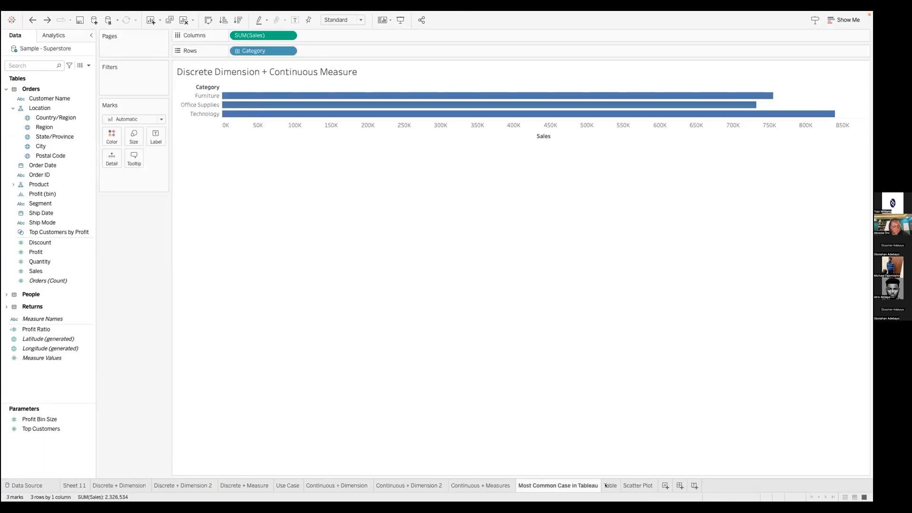
pyautogui.click(638, 485)
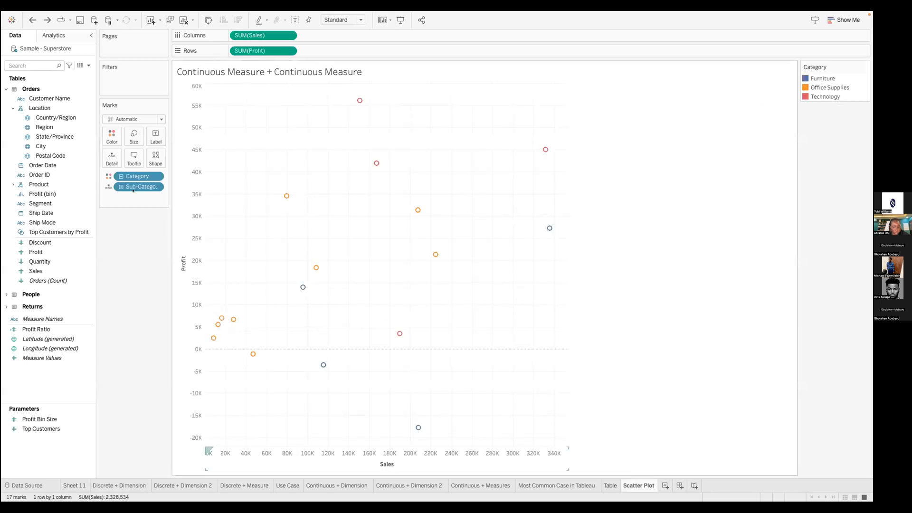
# Remove Sub-Category, Category, SUM(Profit) and SUM(Sales) from the Scatter Plot view
pyautogui.moveTo(112, 181); pyautogui.dragTo(46, 190)
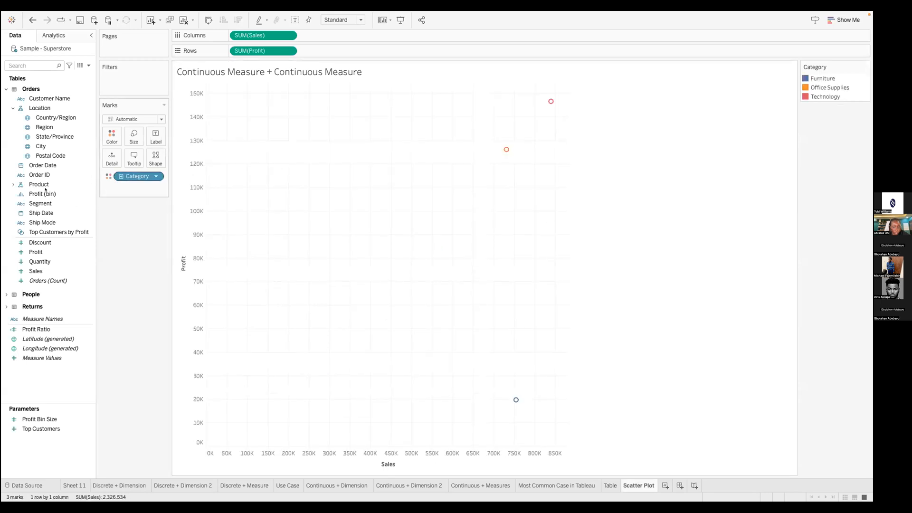
pyautogui.moveTo(134, 176); pyautogui.dragTo(48, 177)
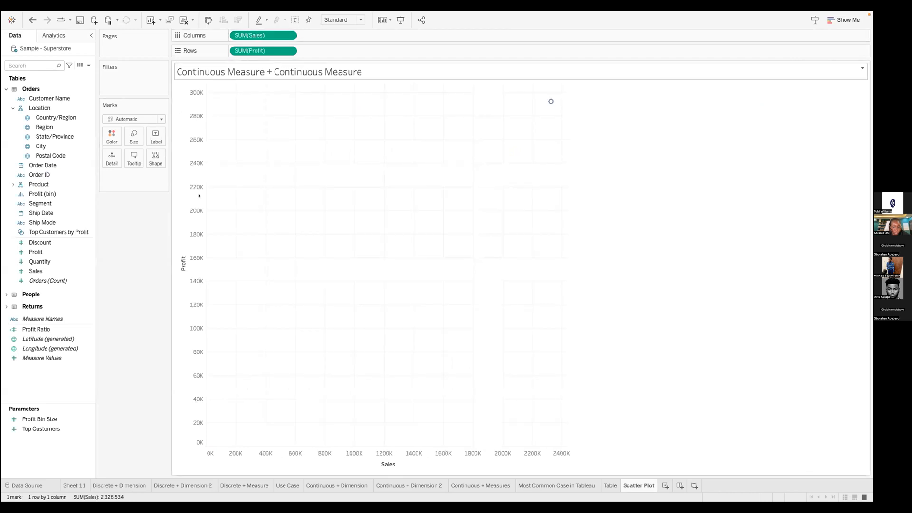
pyautogui.moveTo(140, 87); pyautogui.dragTo(48, 118)
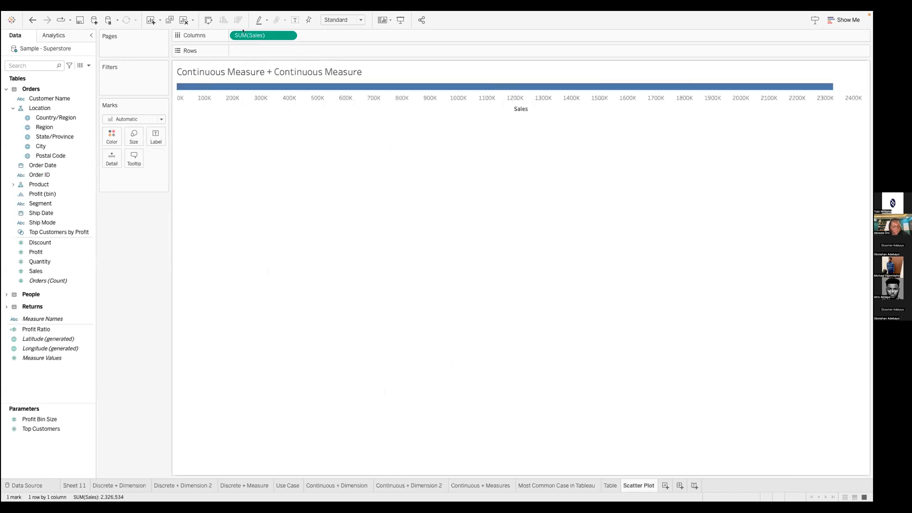
pyautogui.moveTo(263, 35); pyautogui.dragTo(5, 299)
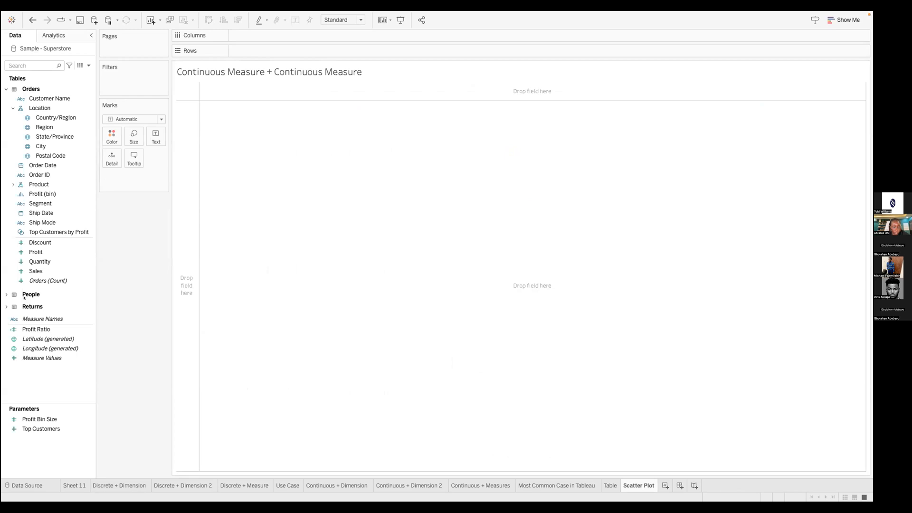
# Place SUM(Sales) on Rows and SUM(Profit) on Columns to form a single-point scatter
pyautogui.moveTo(39, 271)
pyautogui.mouseDown()
pyautogui.moveTo(201, 53)
pyautogui.moveTo(5, 305)
pyautogui.moveTo(47, 233)
pyautogui.mouseUp()
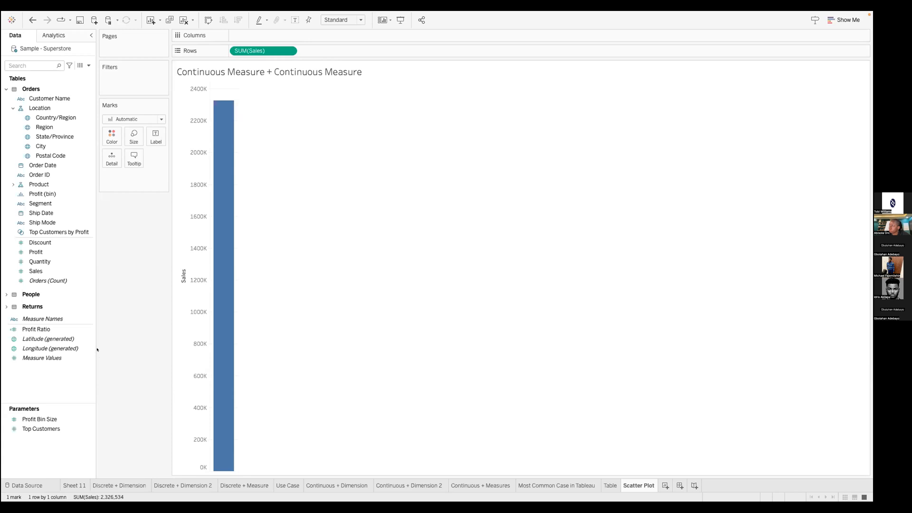
pyautogui.click(60, 281)
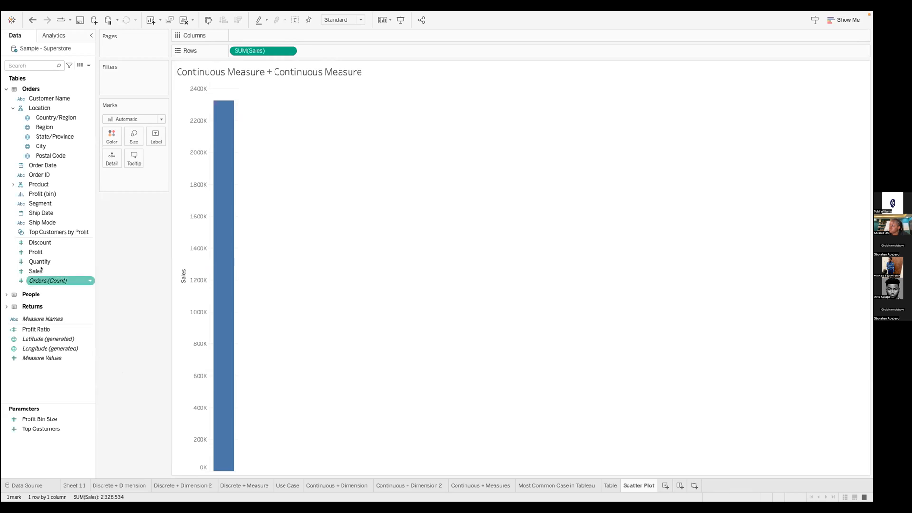
pyautogui.moveTo(38, 252); pyautogui.dragTo(244, 37)
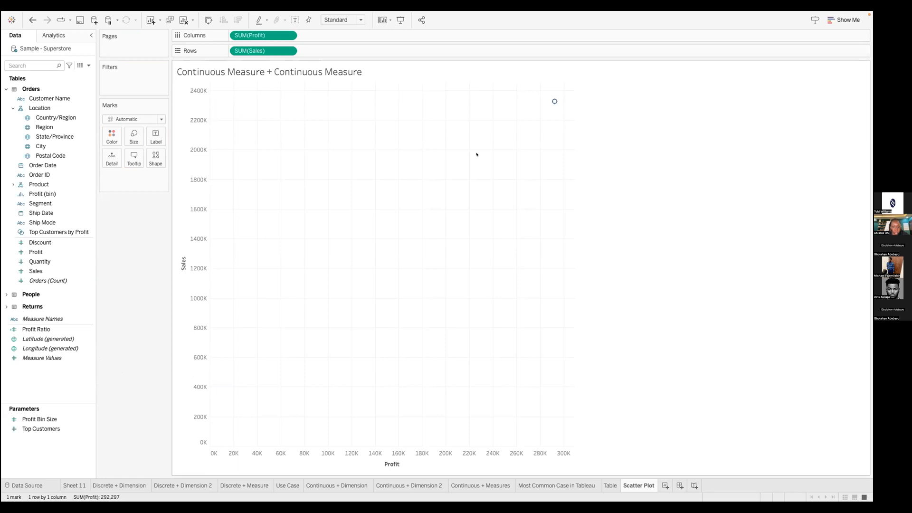
# Point out the Customer Name and Ship Mode fields, then expand the Product group in the Data pane
pyautogui.moveTo(554, 101)
pyautogui.click(55, 98)
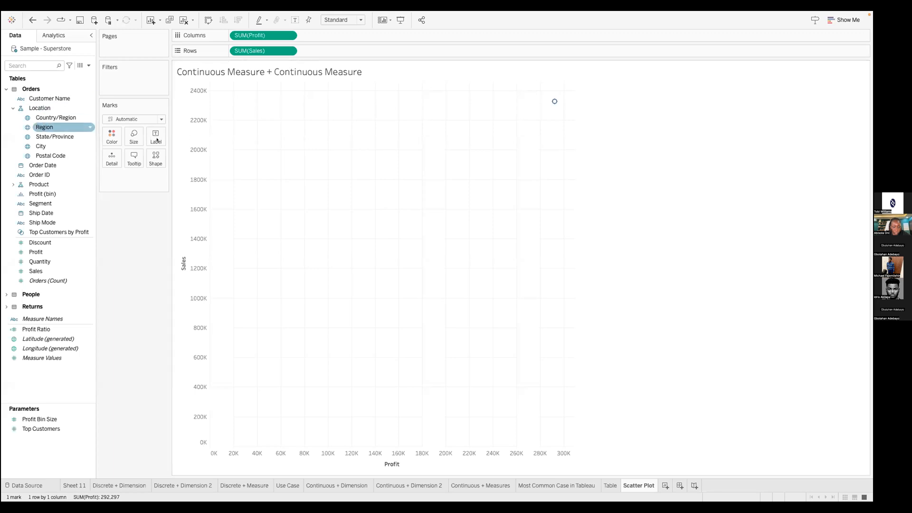
pyautogui.click(572, 124)
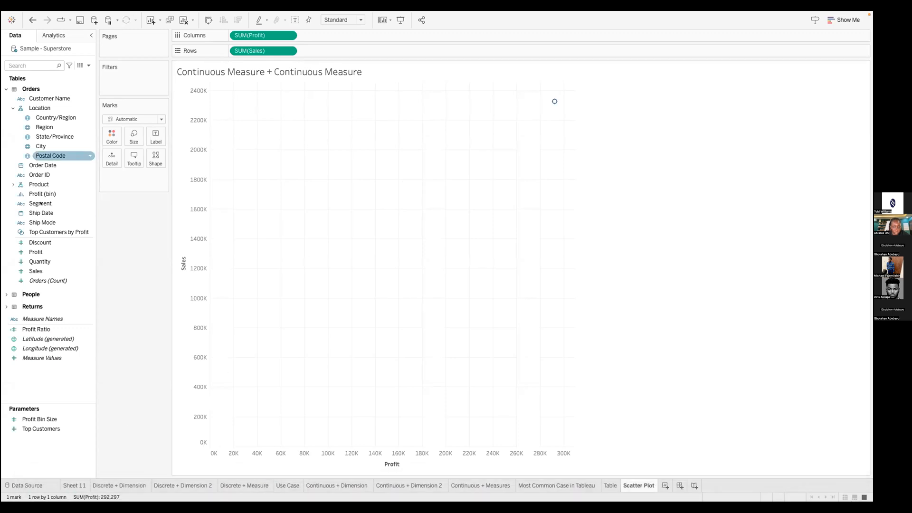
pyautogui.click(45, 223)
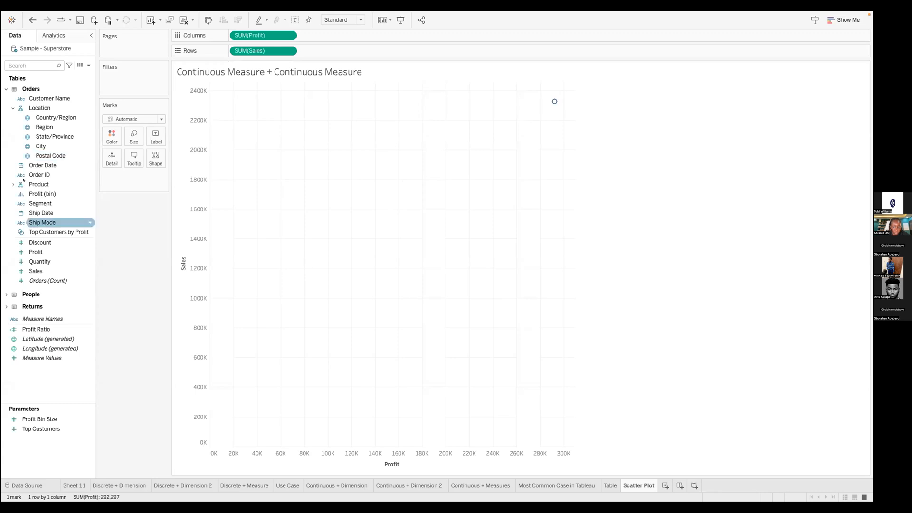
pyautogui.click(16, 184)
# Add Sub-Category to Detail on the Marks card, splitting the scatter into 17 points
pyautogui.moveTo(48, 203); pyautogui.dragTo(110, 160)
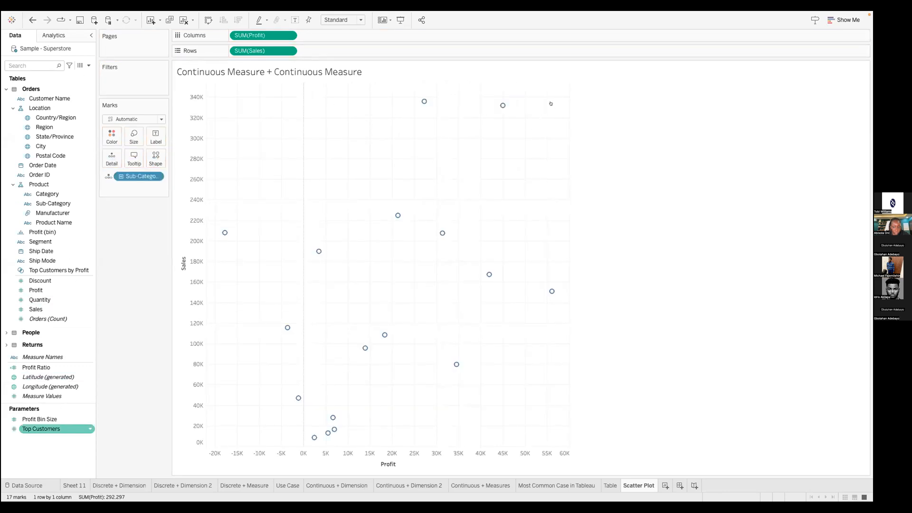
pyautogui.hotkey('ctrl', 'z')
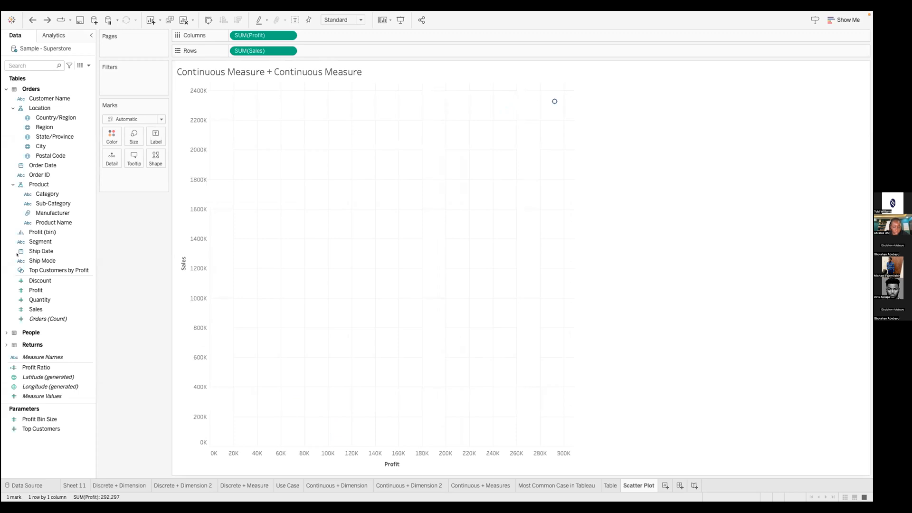
pyautogui.click(39, 194)
pyautogui.moveTo(42, 203); pyautogui.dragTo(107, 159)
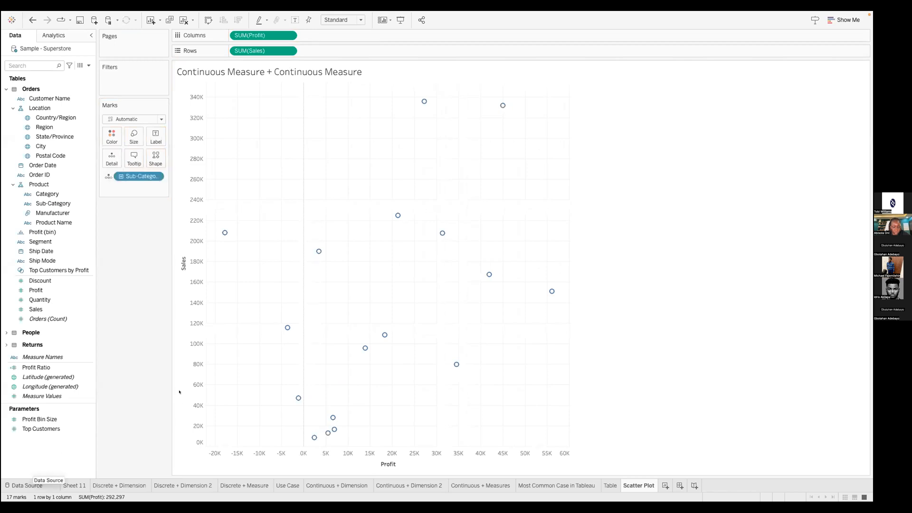
pyautogui.click(46, 184)
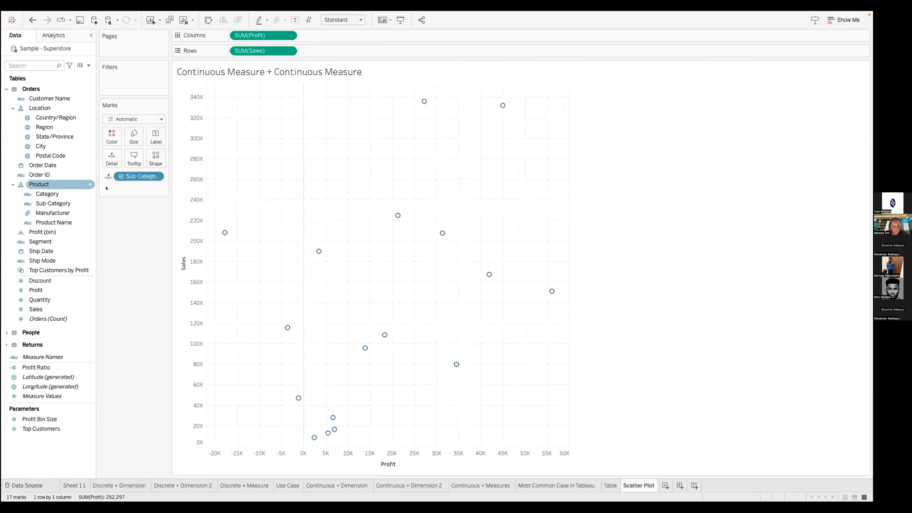
pyautogui.click(128, 175)
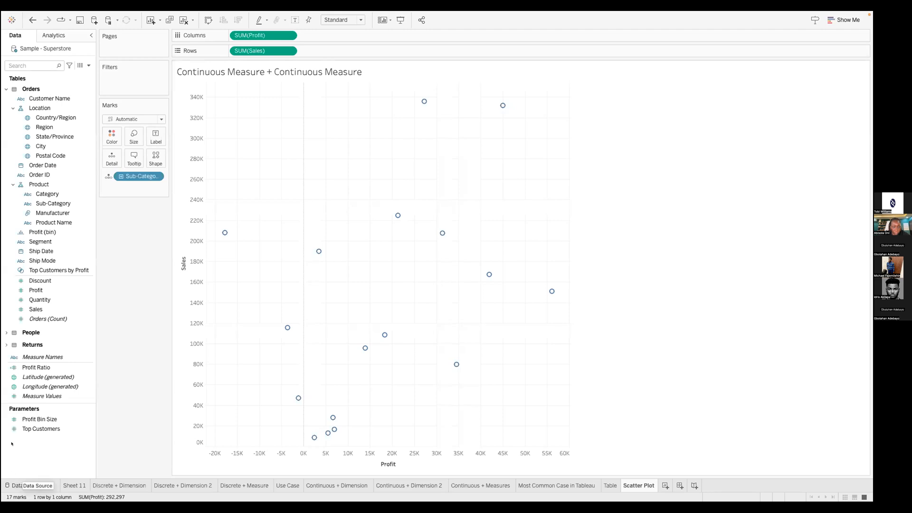
# Point out the Sales and Profit axes, then put Sub-Category on Label to name each point
pyautogui.click(185, 213)
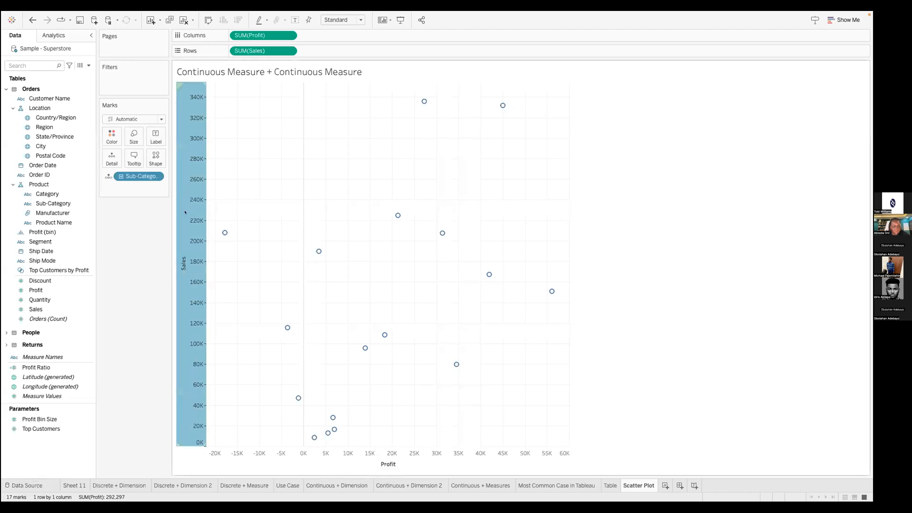
pyautogui.click(330, 458)
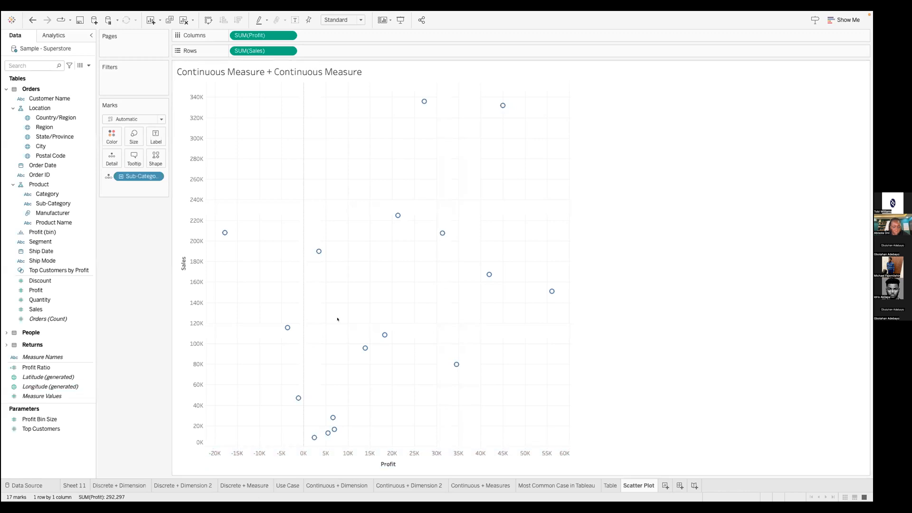
pyautogui.moveTo(499, 103)
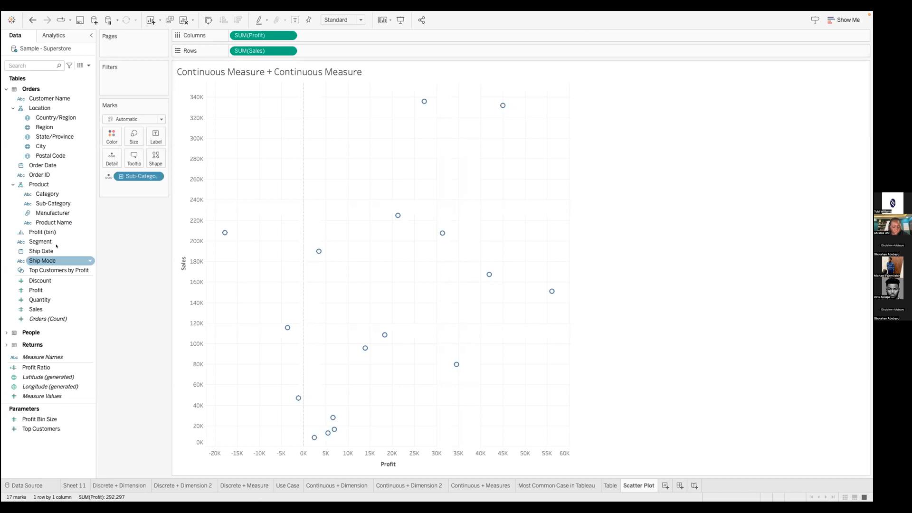
pyautogui.moveTo(53, 203); pyautogui.dragTo(156, 138)
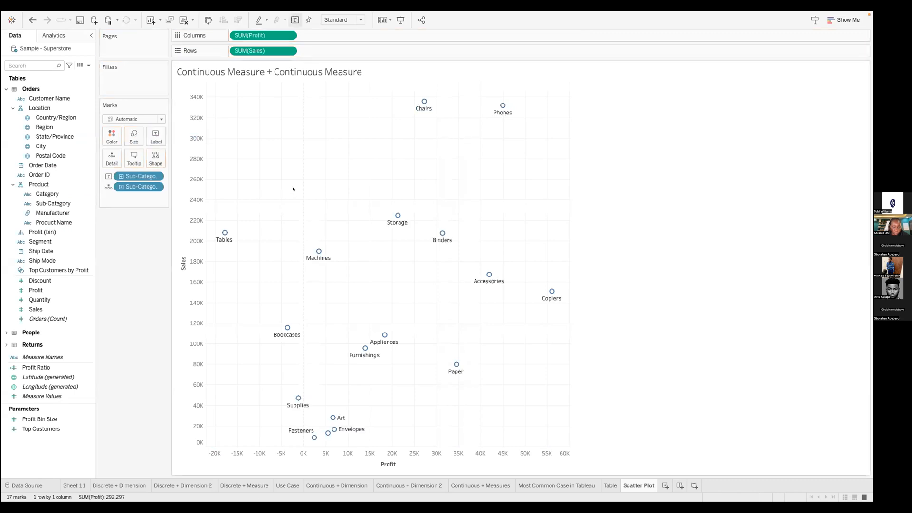
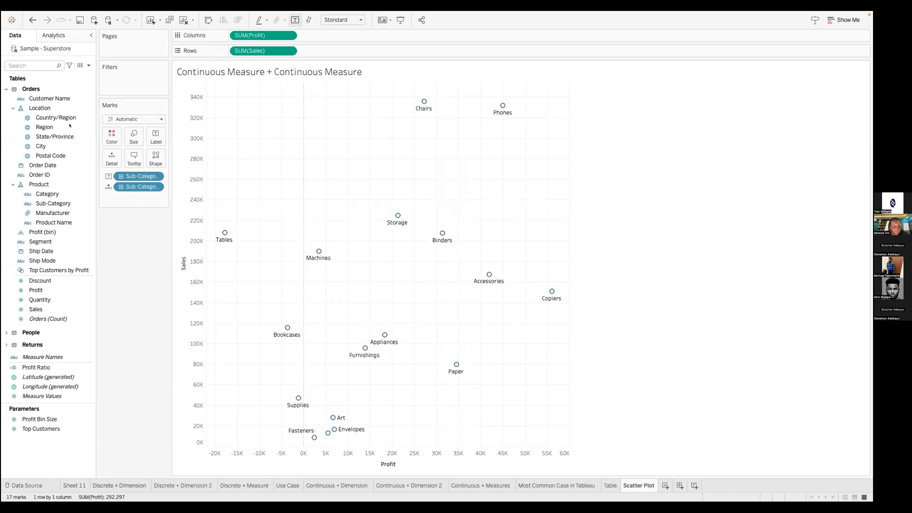
# Size each Sub-Category bubble by SUM(Sales), giving a size legend from 8,532 to 335,768
pyautogui.click(40, 299)
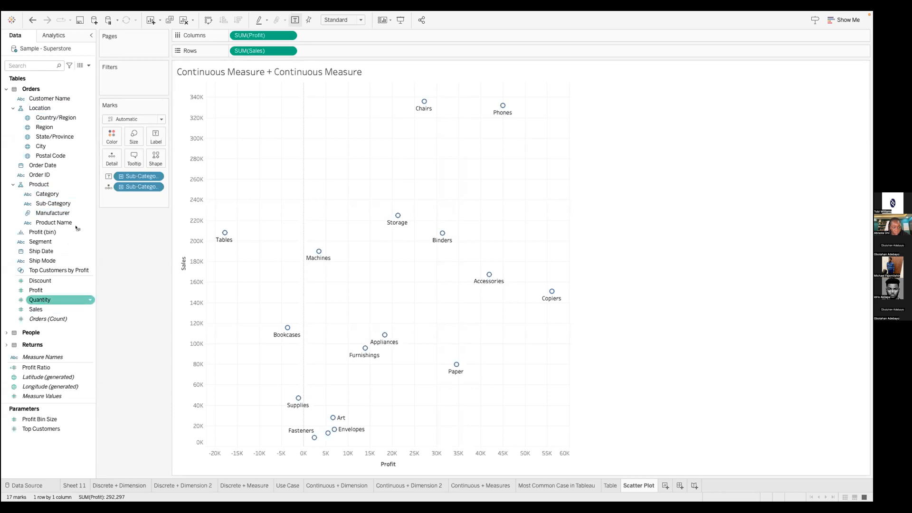
pyautogui.moveTo(35, 309); pyautogui.dragTo(133, 136)
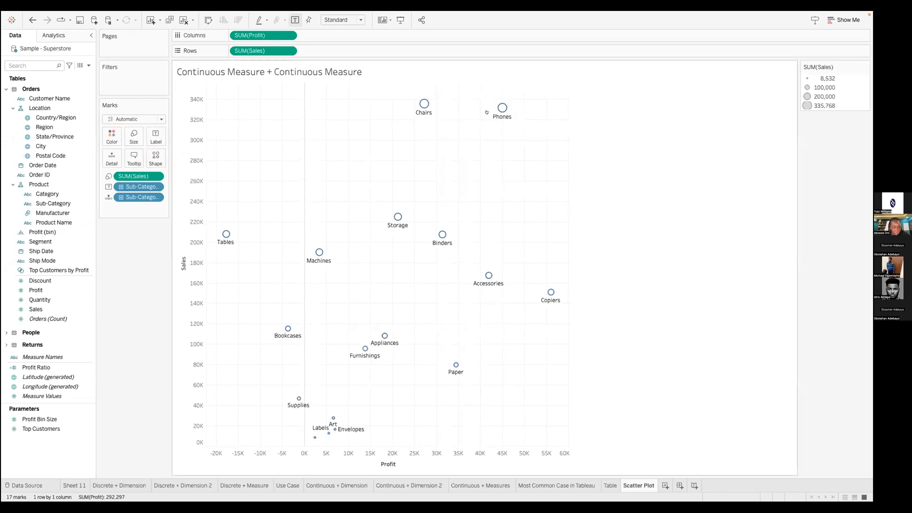
pyautogui.click(128, 118)
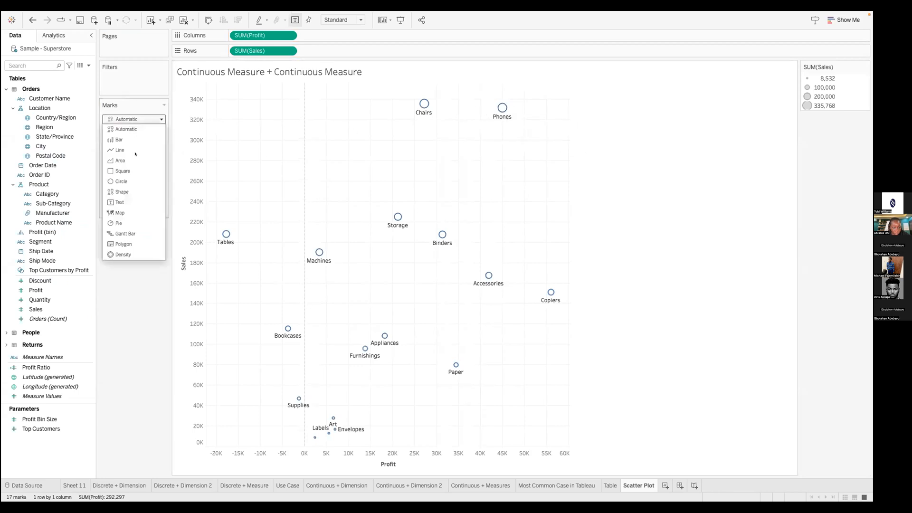
# Switch the marks to filled circles and enlarge them with the Size slider
pyautogui.click(119, 182)
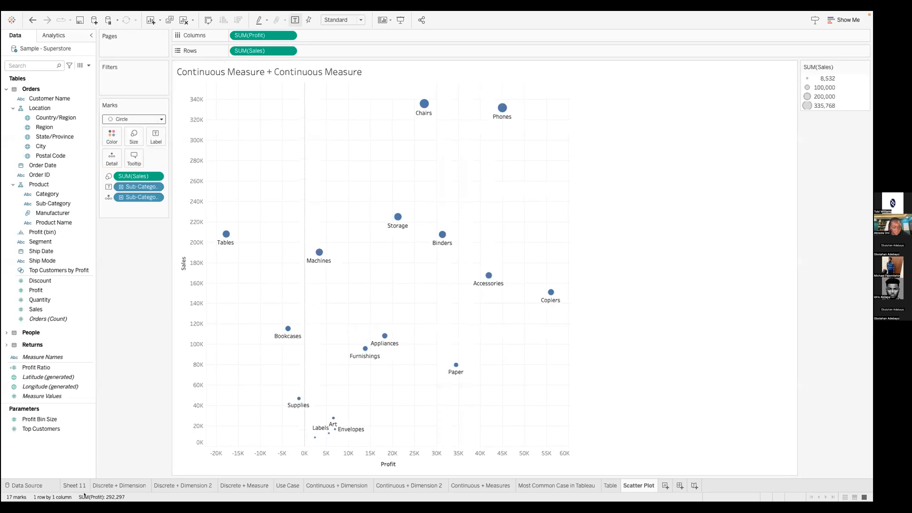
pyautogui.click(133, 137)
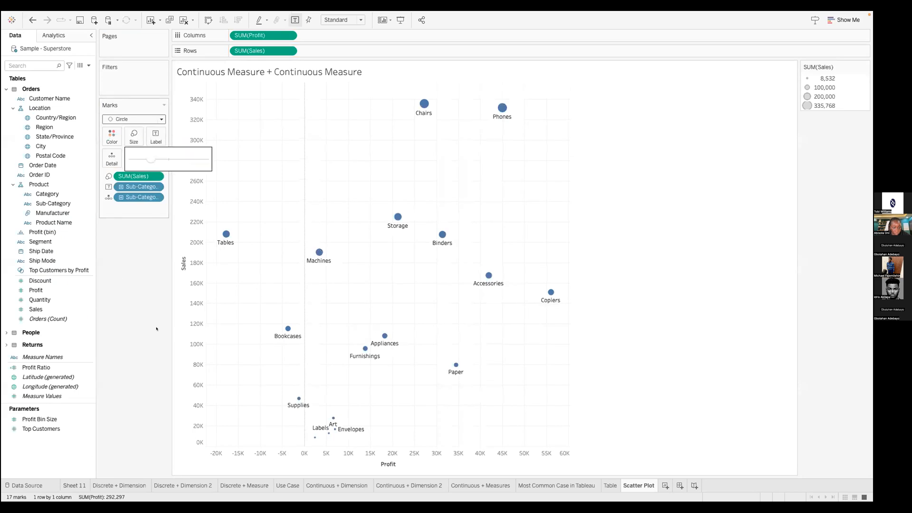
pyautogui.click(472, 263)
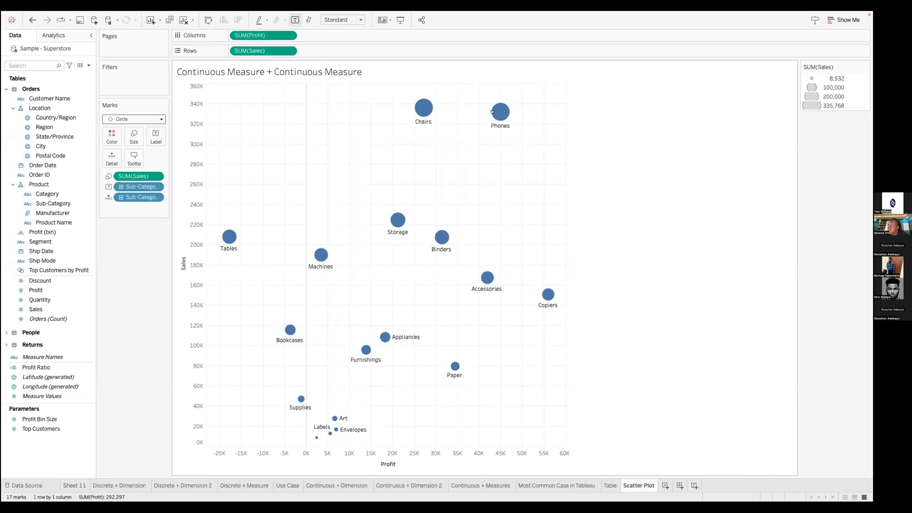
pyautogui.moveTo(492, 112)
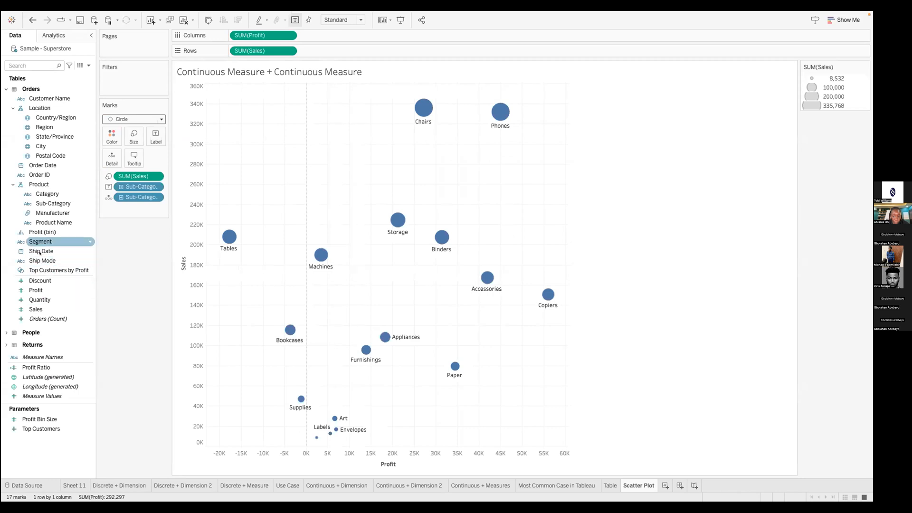
# Colour the bubbles by Region, then undo both the Region colouring and the size increase
pyautogui.moveTo(44, 127); pyautogui.dragTo(112, 134)
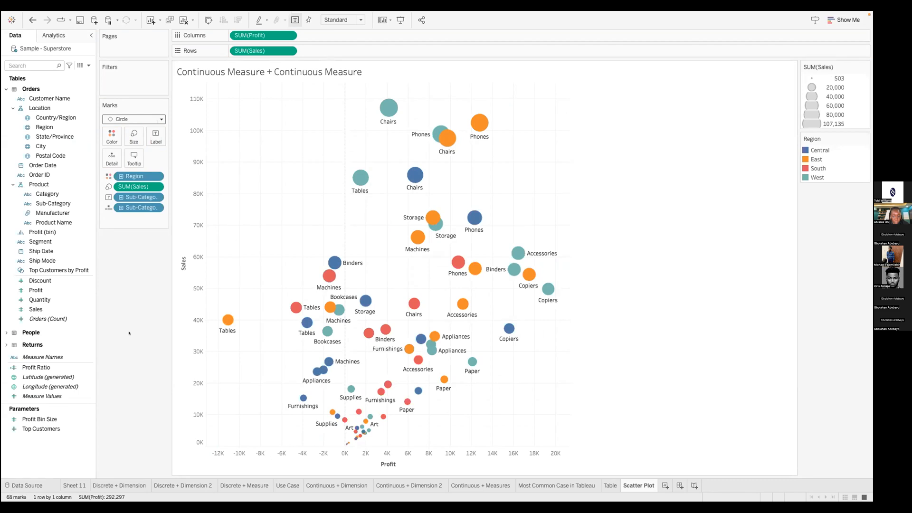
pyautogui.press('super+z')
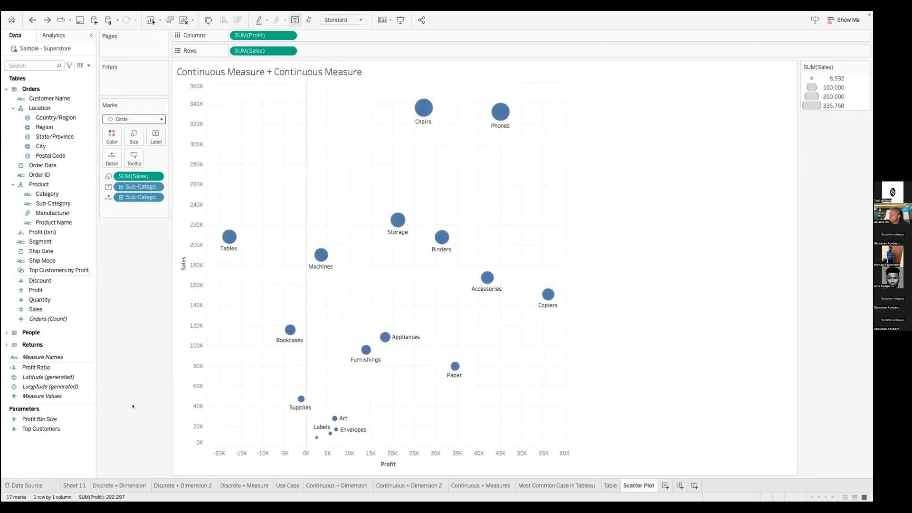
pyautogui.press('super+z')
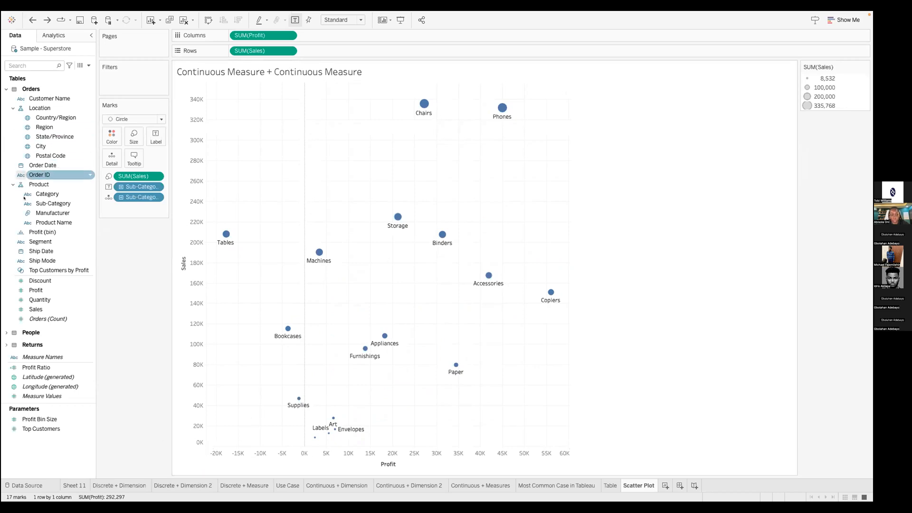
# Colour bubbles by Region, highlight East, South and West in turn, then undo the colouring
pyautogui.moveTo(45, 127); pyautogui.dragTo(111, 135)
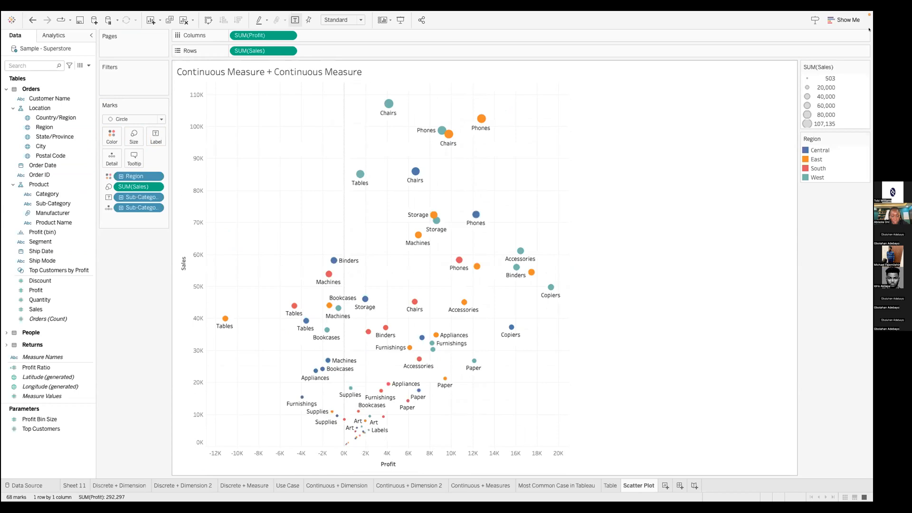
pyautogui.click(816, 160)
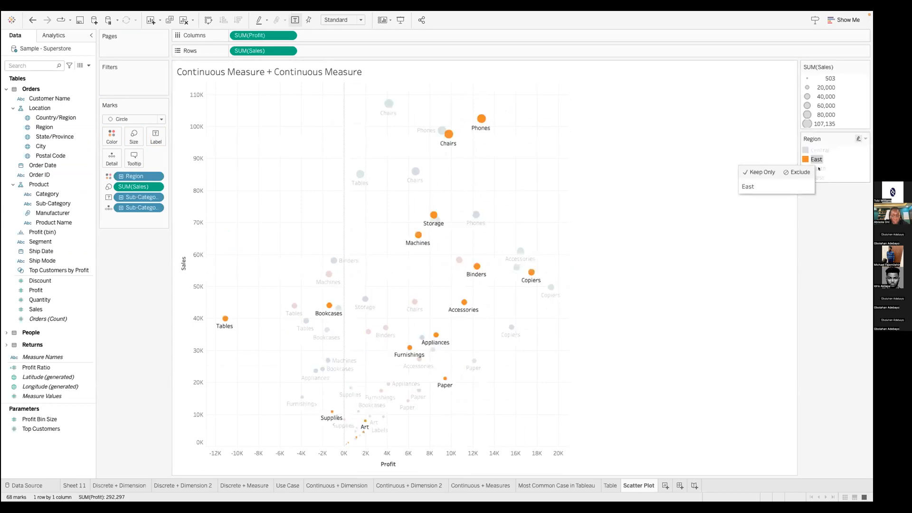
pyautogui.click(818, 169)
pyautogui.click(819, 178)
pyautogui.click(657, 340)
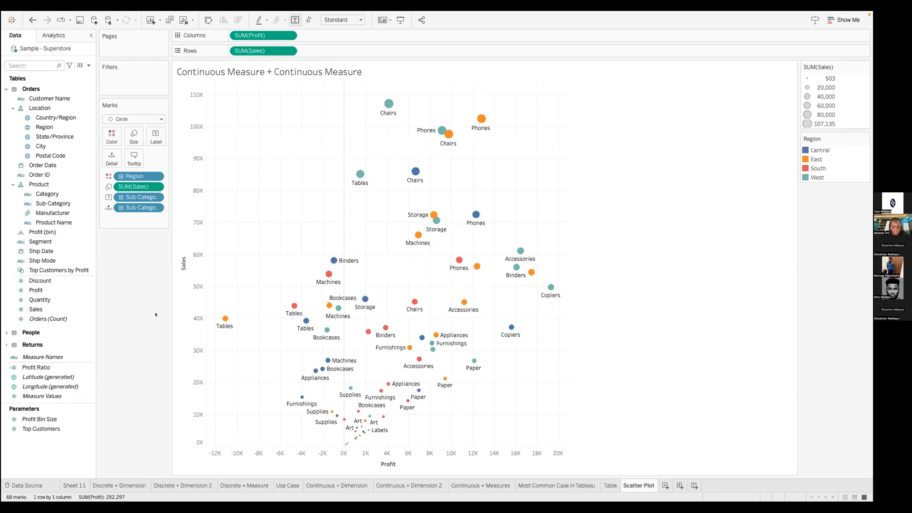
pyautogui.press('super+z')
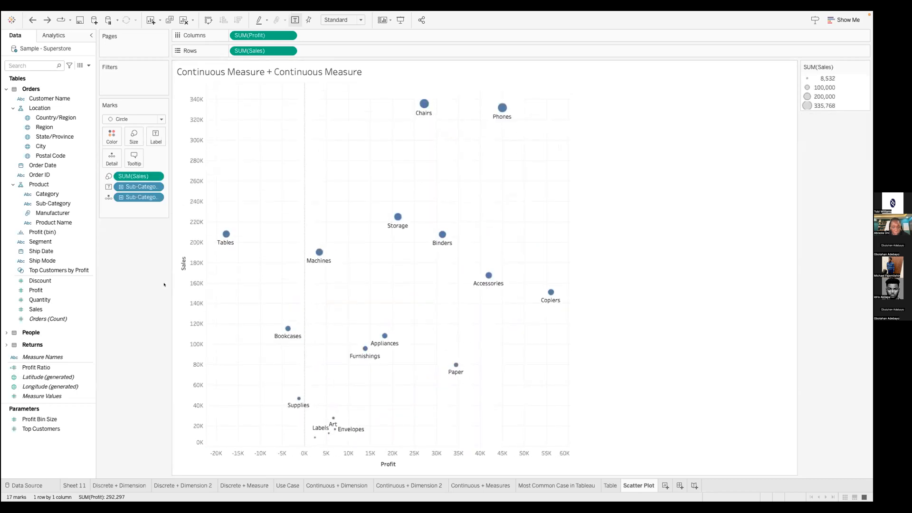
pyautogui.hotkey('ctrl', 'Left')
pyautogui.hotkey('ctrl', 'Left')
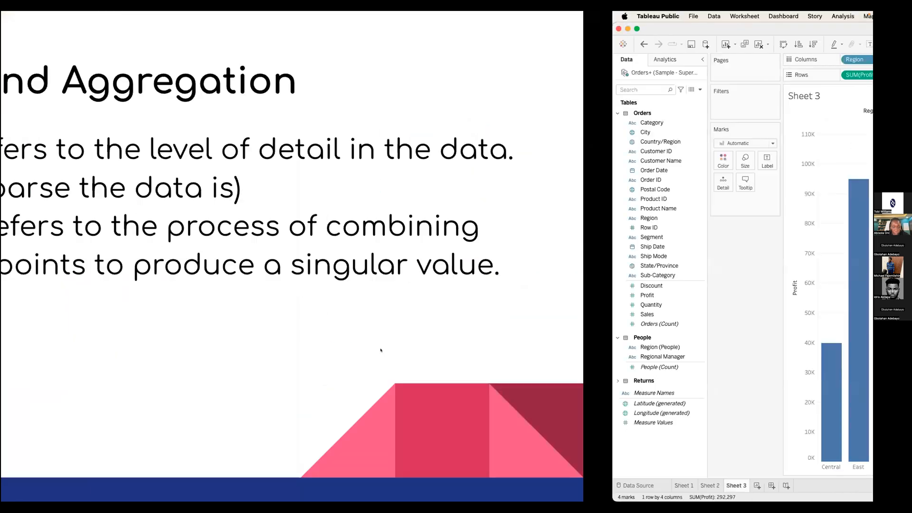
# Advance to the Examples slide, then return to the Tableau workbook
pyautogui.press('Right')
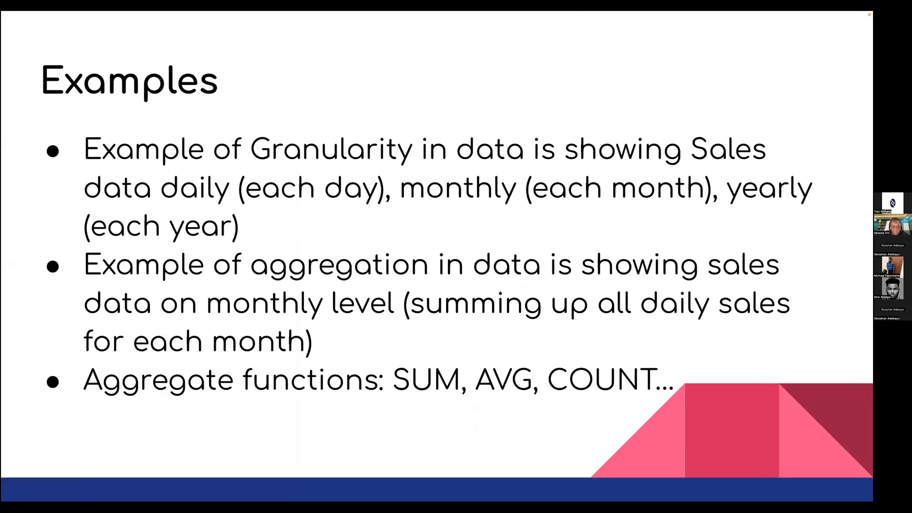
pyautogui.hotkey('ctrl', 'Right')
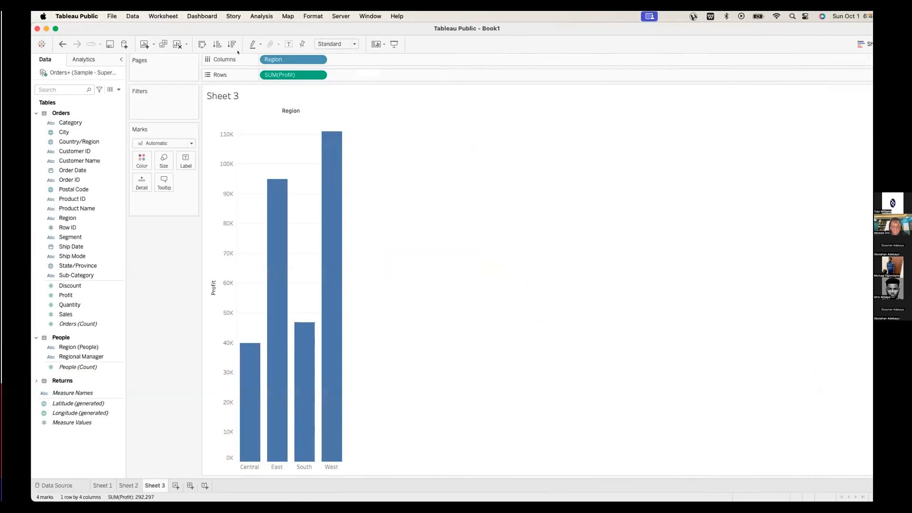
# Clear Sheet 3 and chart SUM(Sales) by YEAR(Order Date)
pyautogui.click(147, 44)
pyautogui.click(42, 171)
pyautogui.moveTo(42, 171); pyautogui.dragTo(290, 59)
pyautogui.click(69, 285)
pyautogui.moveTo(48, 314); pyautogui.dragTo(252, 76)
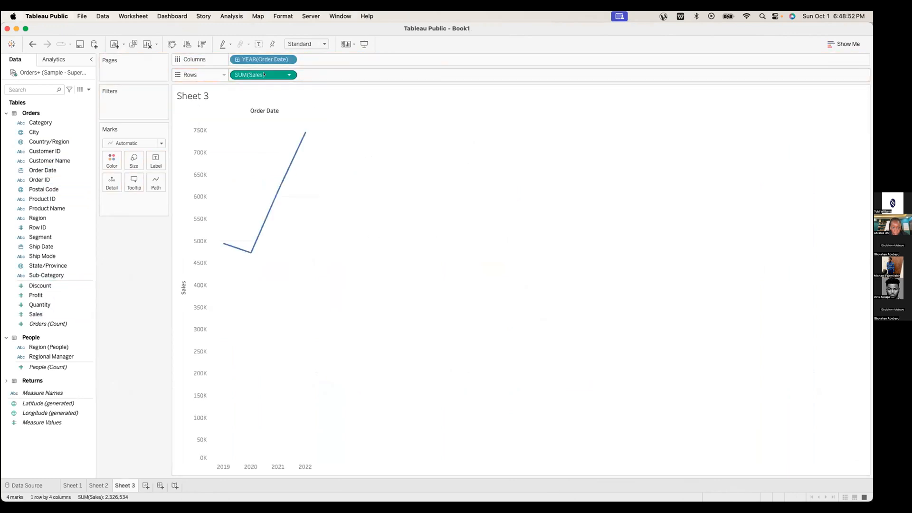
# Show the yearly Sales as bars, sort descending, and drill down to quarters
pyautogui.click(133, 143)
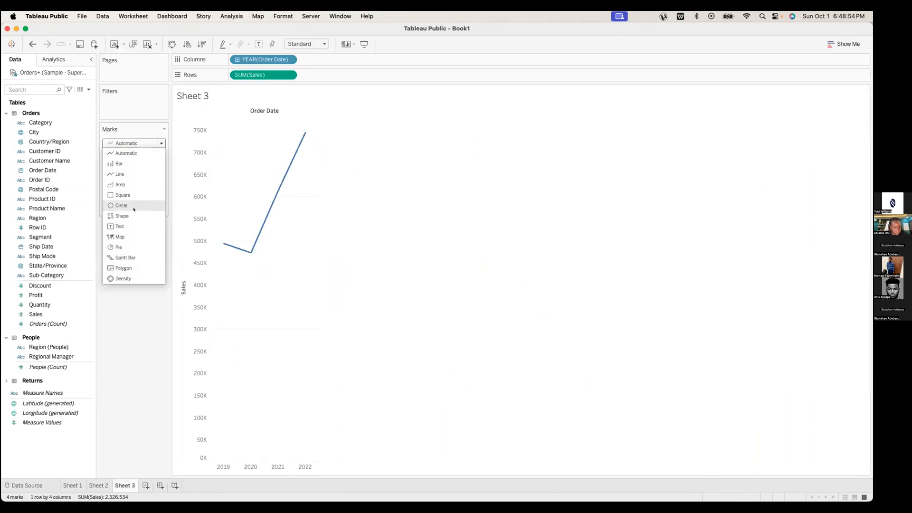
pyautogui.click(119, 163)
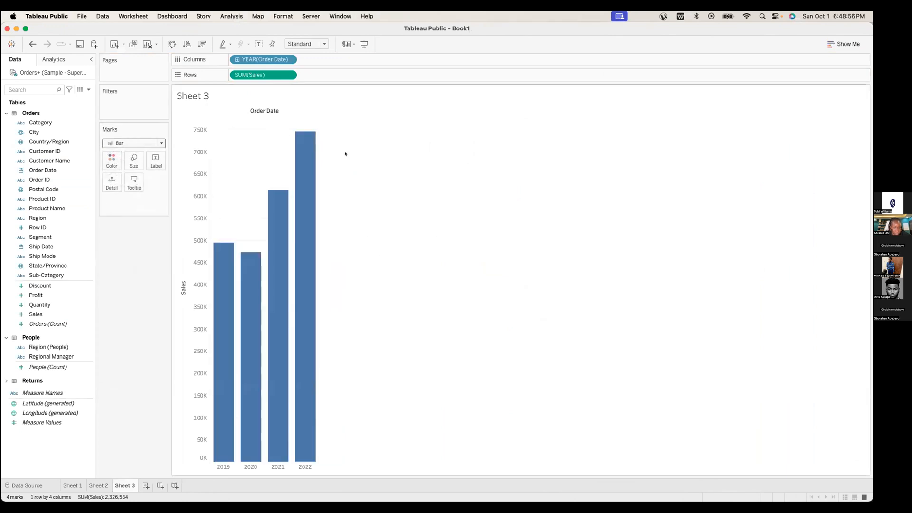
pyautogui.click(203, 44)
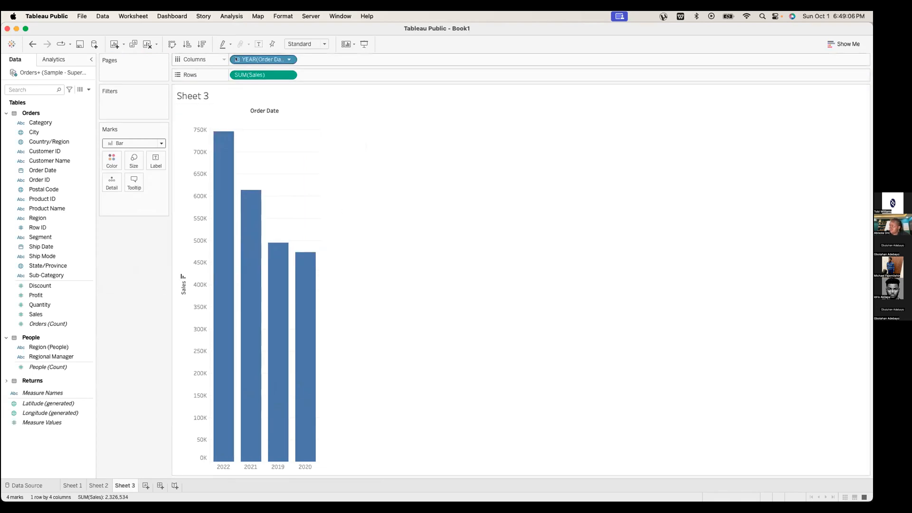
pyautogui.click(236, 60)
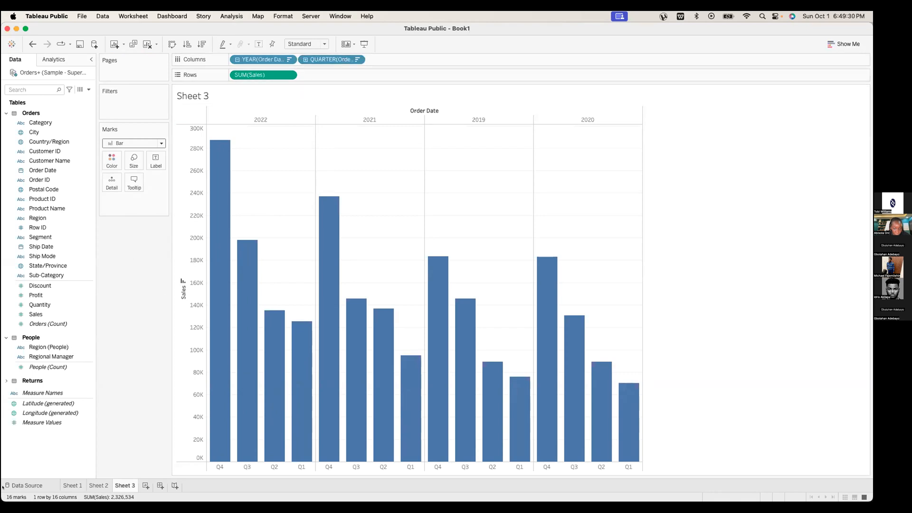
# Drill QUARTER(Order Date) down to months, giving 48 monthly Sales bars
pyautogui.click(305, 60)
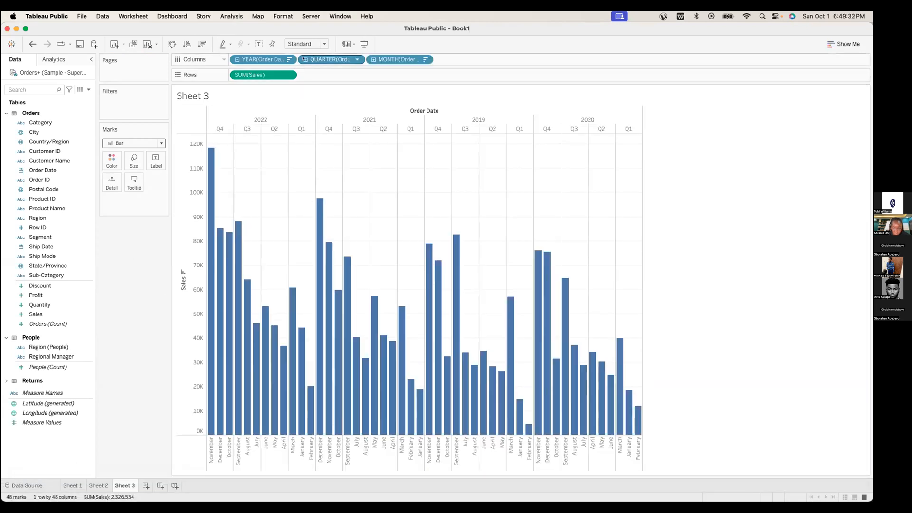
pyautogui.moveTo(61, 482)
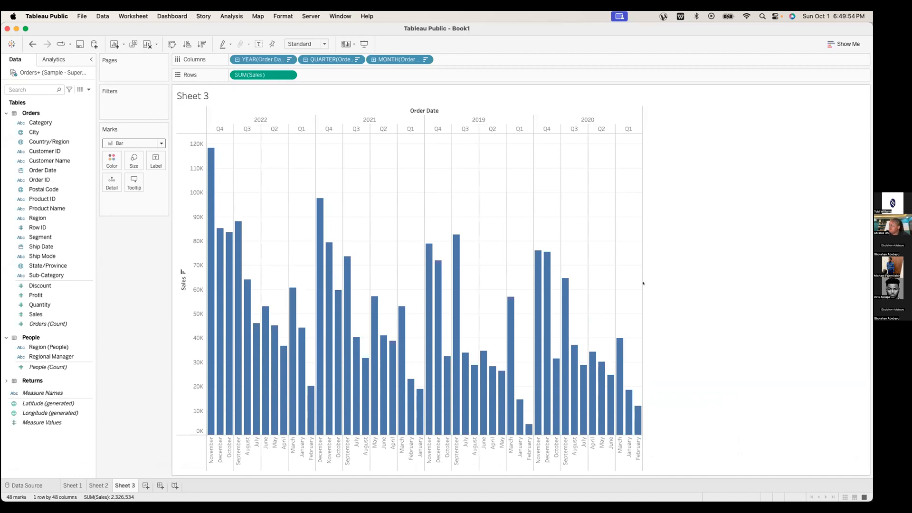
pyautogui.hotkey('ctrl', 'Left')
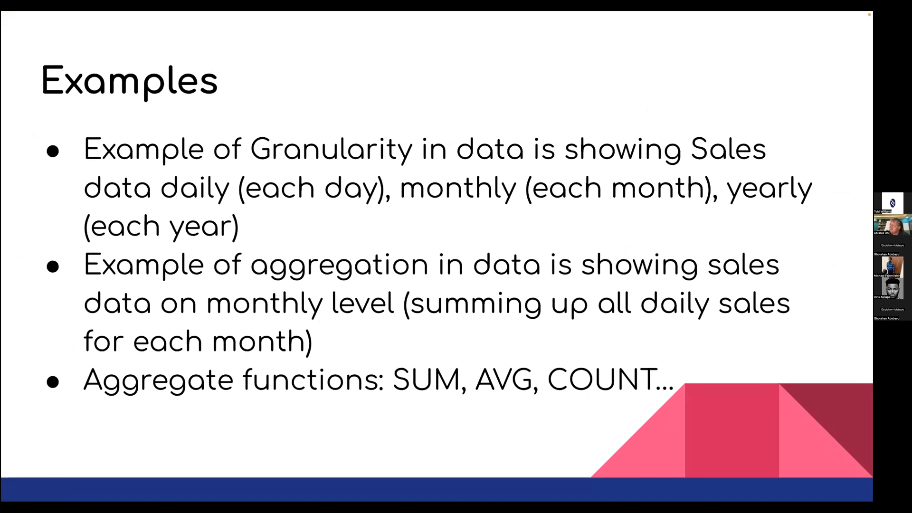
# On a new Sheet 4, chart SUM(Sales) with one bar per Region
pyautogui.hotkey('ctrl', 'Right')
pyautogui.click(146, 485)
pyautogui.click(33, 305)
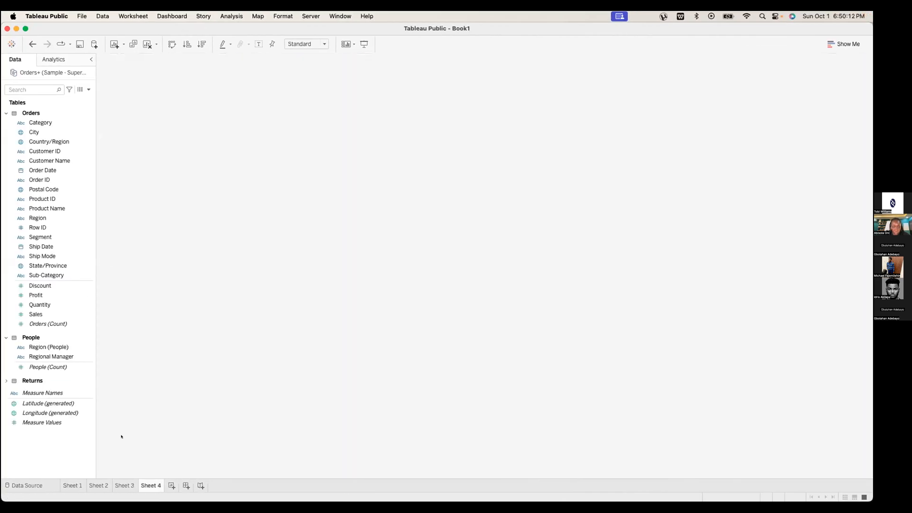
pyautogui.moveTo(34, 313); pyautogui.dragTo(285, 72)
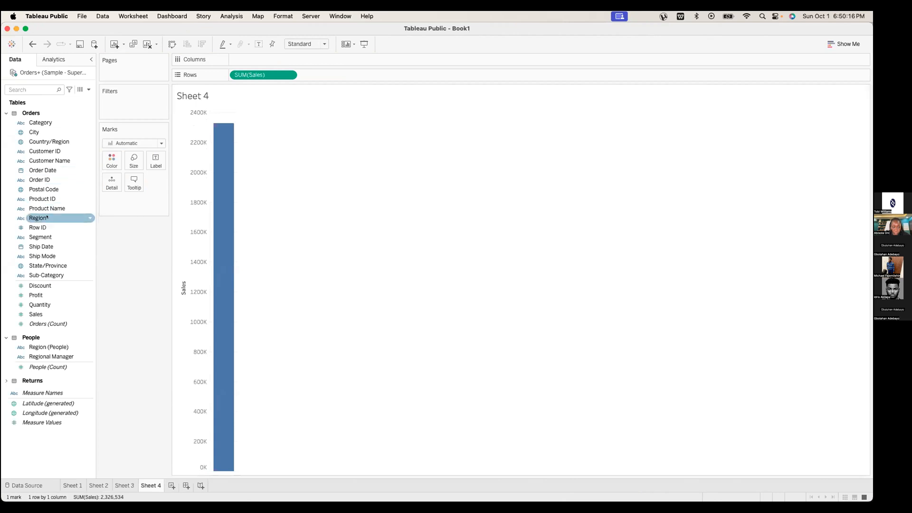
pyautogui.moveTo(52, 209); pyautogui.dragTo(40, 247)
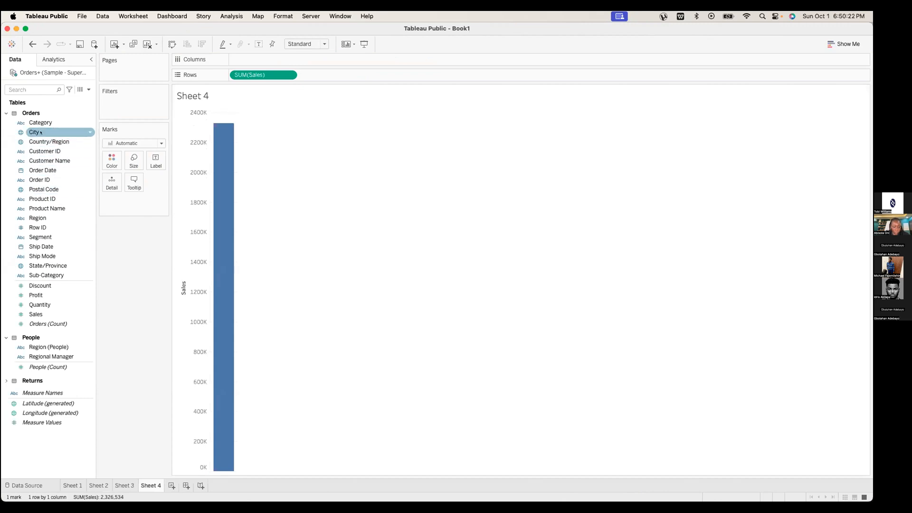
pyautogui.click(40, 217)
pyautogui.moveTo(40, 217); pyautogui.dragTo(266, 59)
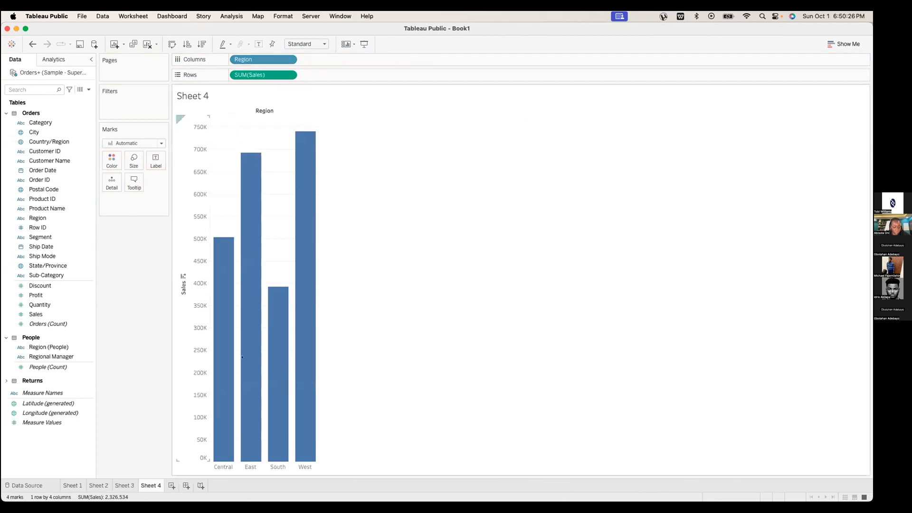
# Change the Sales aggregation to Average, then to Median
pyautogui.click(288, 75)
pyautogui.click(327, 175)
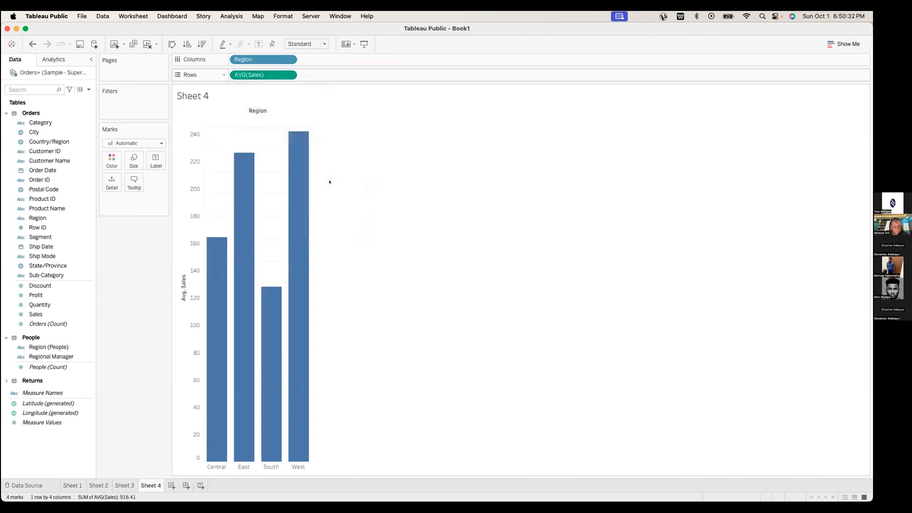
pyautogui.click(288, 74)
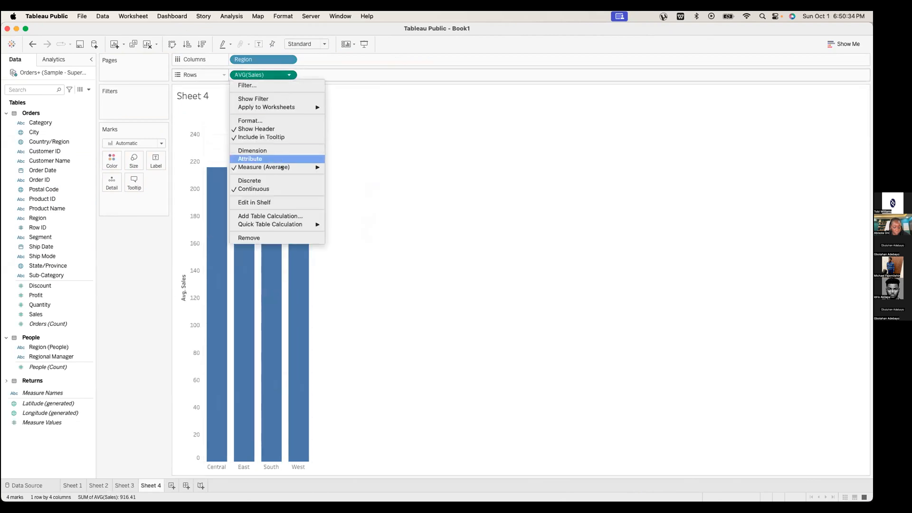
pyautogui.moveTo(309, 166)
pyautogui.click(342, 184)
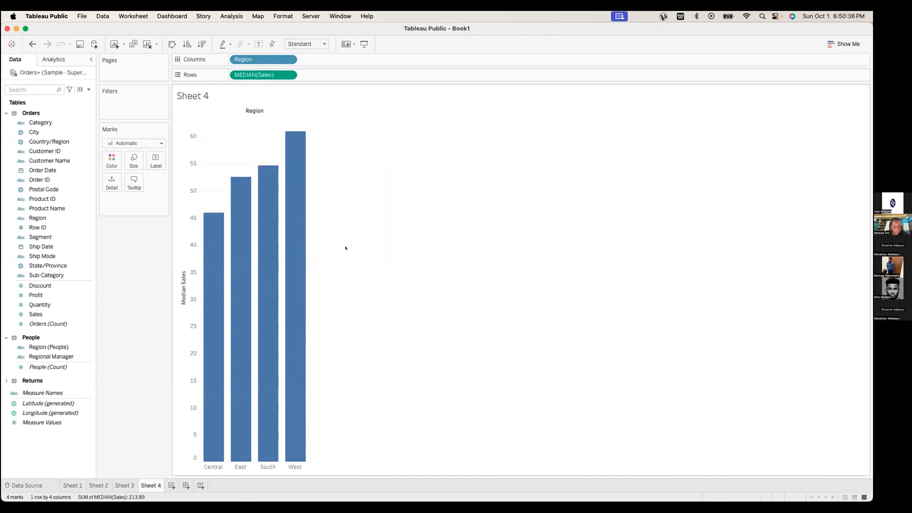
pyautogui.hotkey('ctrl', 'Left')
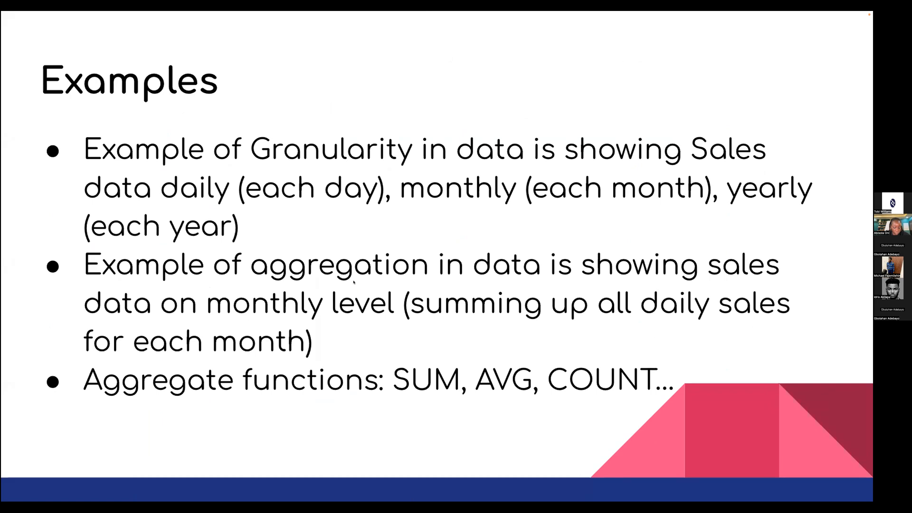
# Move through the Resources and data-type slides, ending on the THANK YOU slide
pyautogui.press('Right')
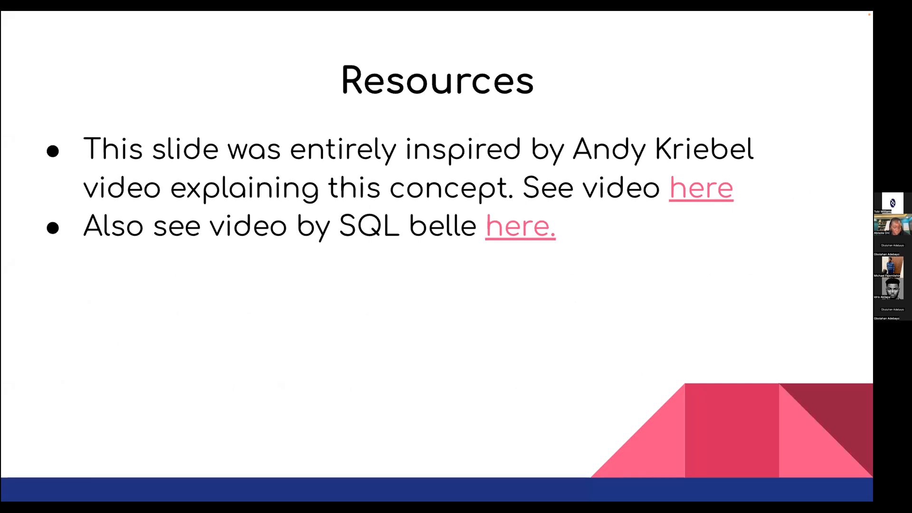
pyautogui.press('Right')
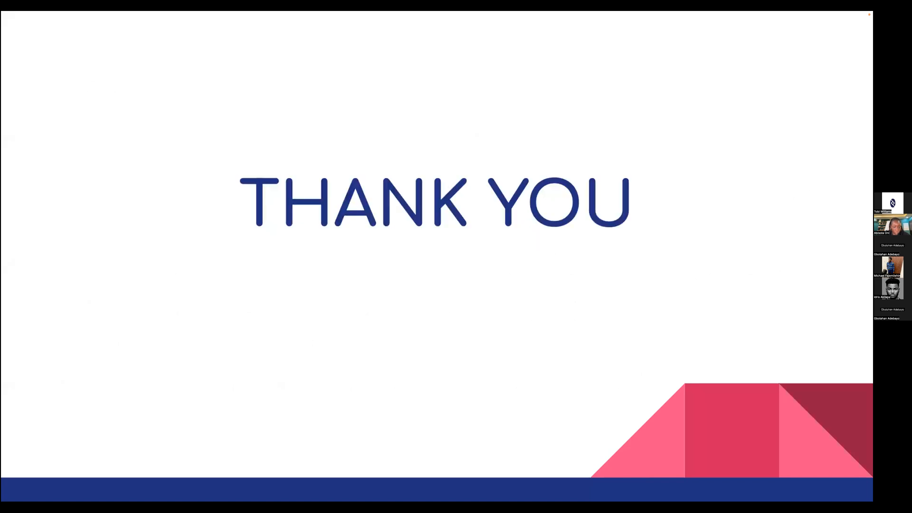
pyautogui.press('Left')
pyautogui.press('Left')
pyautogui.press('Left')
pyautogui.press('Left')
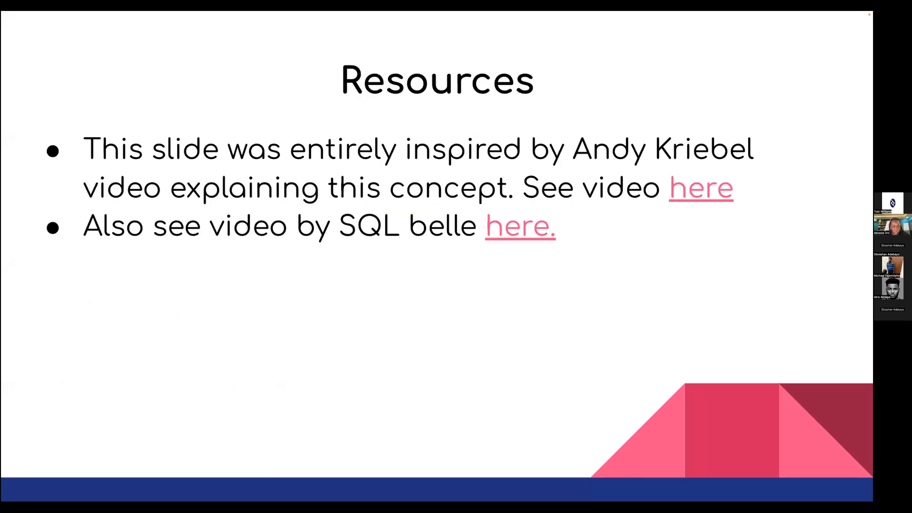
pyautogui.press('Left')
pyautogui.press('Left')
pyautogui.press('Right')
pyautogui.press('Right')
pyautogui.press('Right')
pyautogui.press('Right')
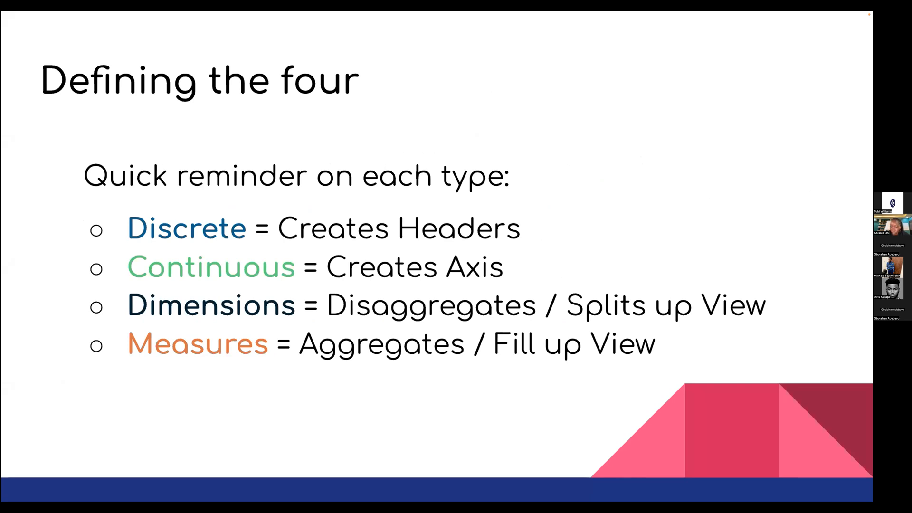
pyautogui.press('Right')
pyautogui.press('Right')
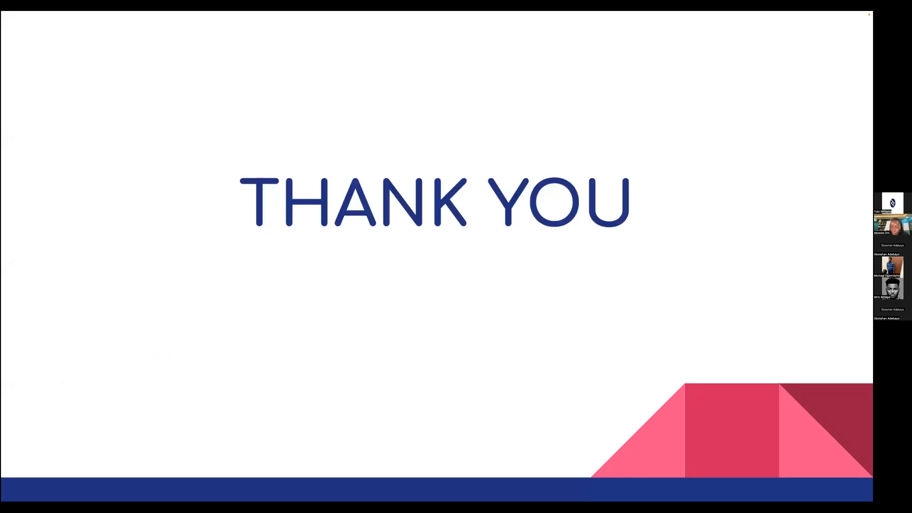